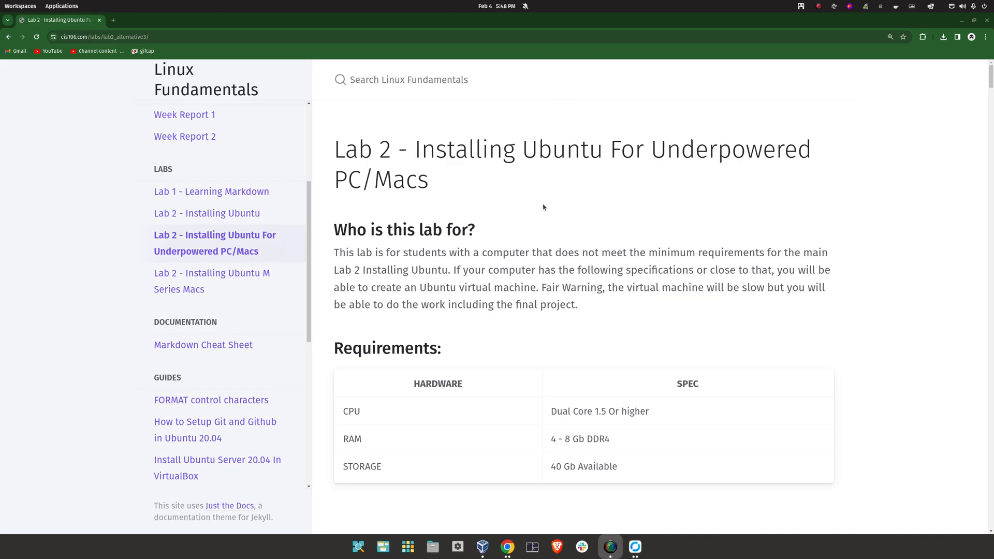
Open the Lab 2 - Installing Ubuntu page in a new tab and view it
{"action": "left_click", "coordinate": [181, 216]}
{"action": "middle_click", "coordinate": [182, 215]}
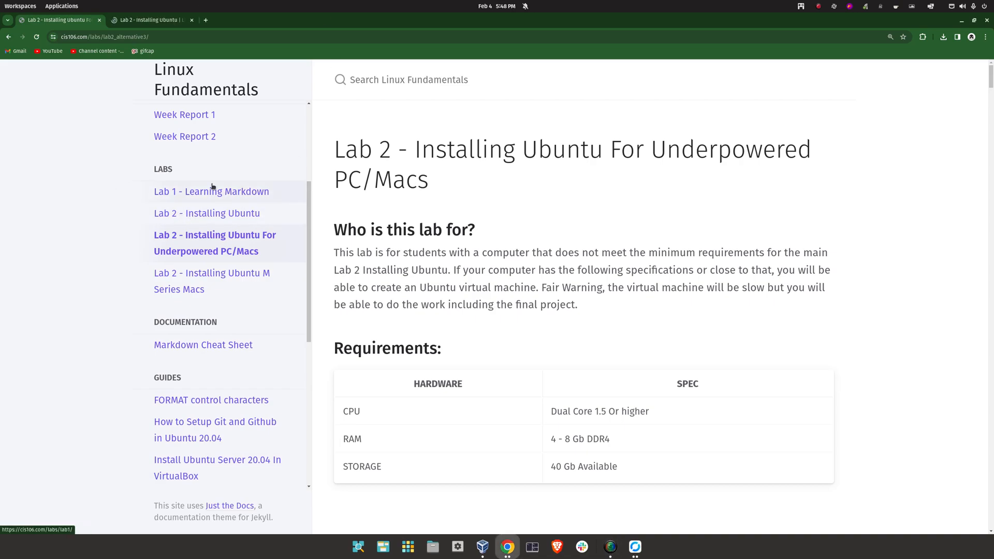
{"action": "left_click", "coordinate": [149, 20]}
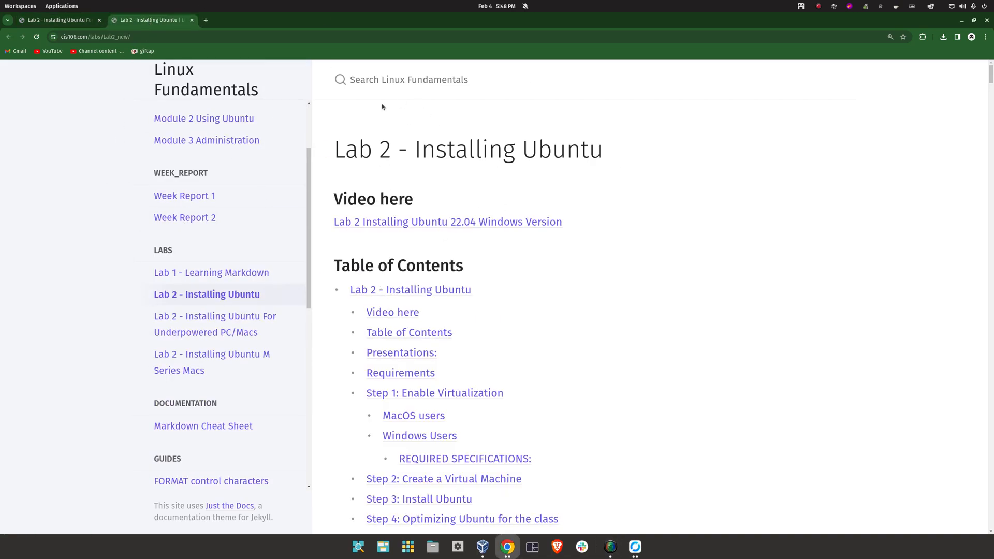
{"action": "scroll", "coordinate": [327, 266], "scroll_direction": "down", "scroll_amount": 3}
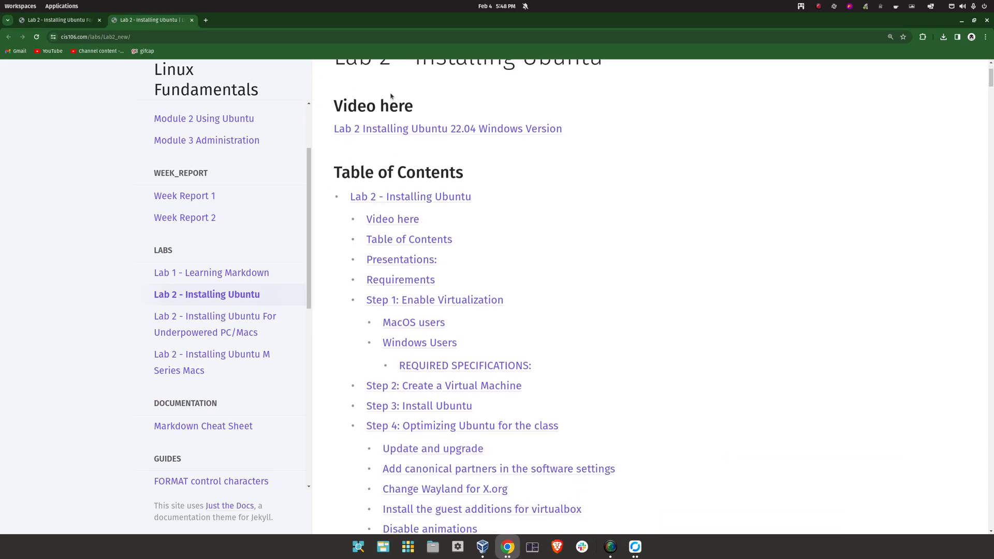
Go to the Requirements section and highlight the specs: quad core CPU, 8GB RAM, 60GB storage
{"action": "left_click", "coordinate": [396, 280]}
{"action": "scroll", "coordinate": [470, 337], "scroll_direction": "down", "scroll_amount": 15}
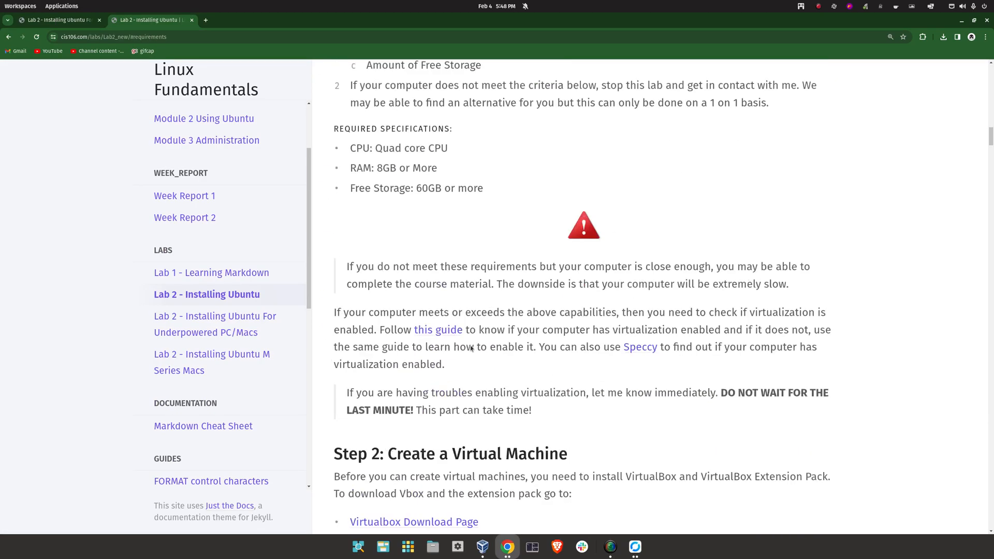
{"action": "scroll", "coordinate": [389, 318], "scroll_direction": "up", "scroll_amount": 5}
{"action": "scroll", "coordinate": [390, 319], "scroll_direction": "down", "scroll_amount": 3}
{"action": "left_click_drag", "start_coordinate": [370, 192], "coordinate": [322, 213]}
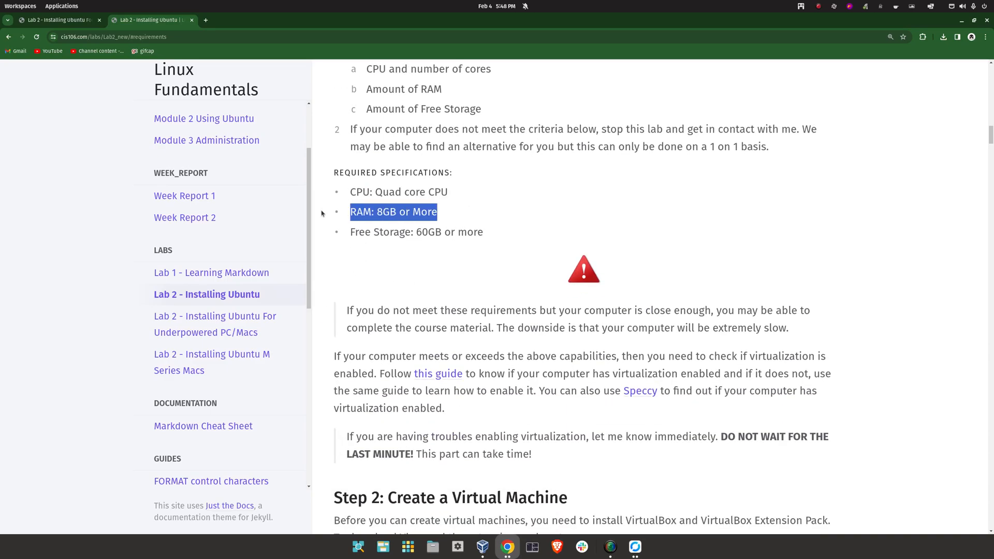
{"action": "left_click_drag", "start_coordinate": [422, 231], "coordinate": [549, 243]}
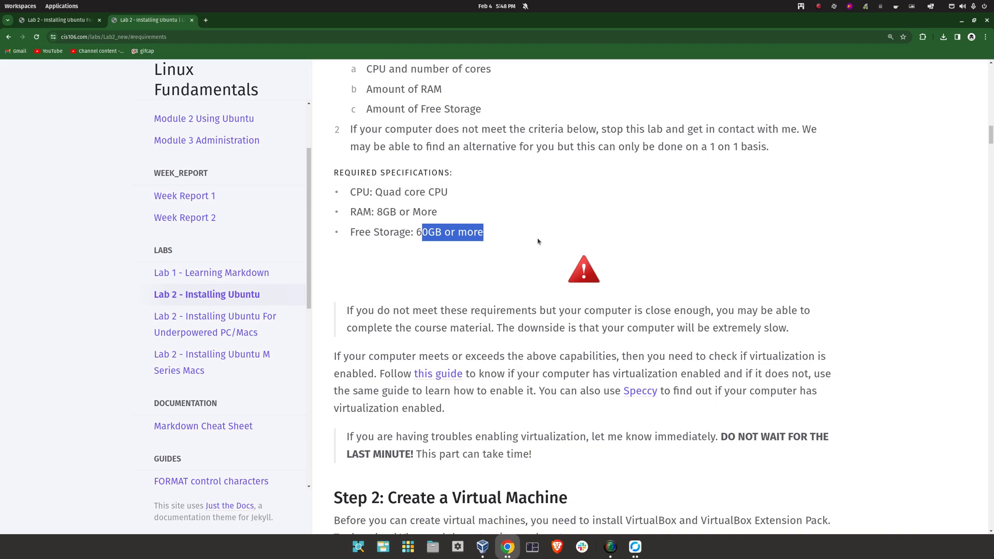
{"action": "left_click", "coordinate": [456, 252]}
{"action": "left_click_drag", "start_coordinate": [312, 235], "coordinate": [338, 174]}
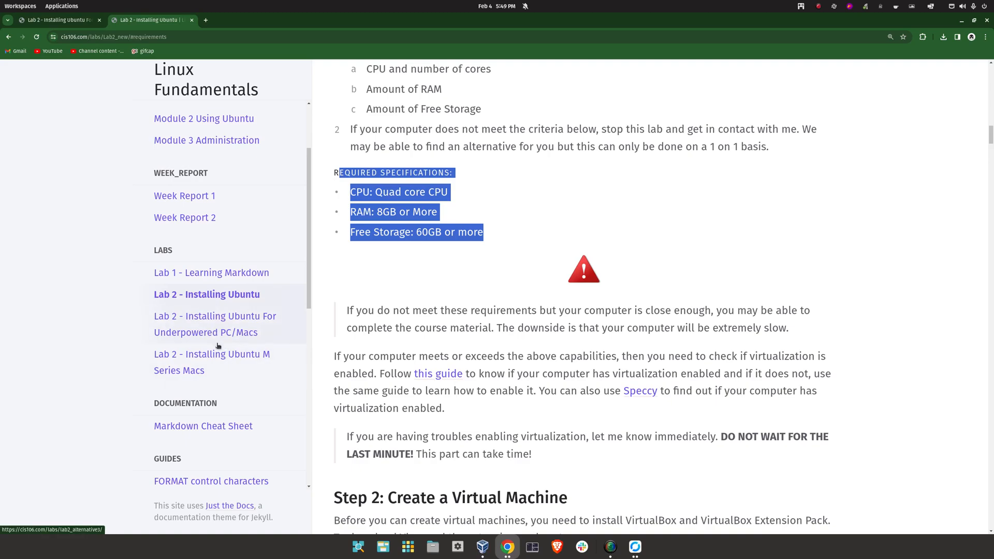
Open the Underpowered PC/Macs lab page and open its Intel Macbook Air example in a new tab
{"action": "left_click", "coordinate": [204, 331]}
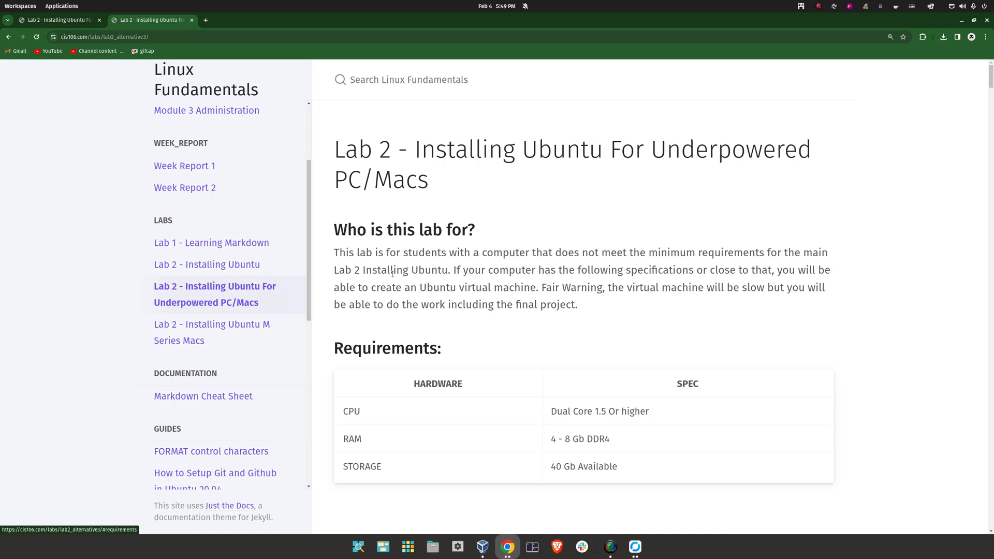
{"action": "scroll", "coordinate": [413, 266], "scroll_direction": "down", "scroll_amount": 3}
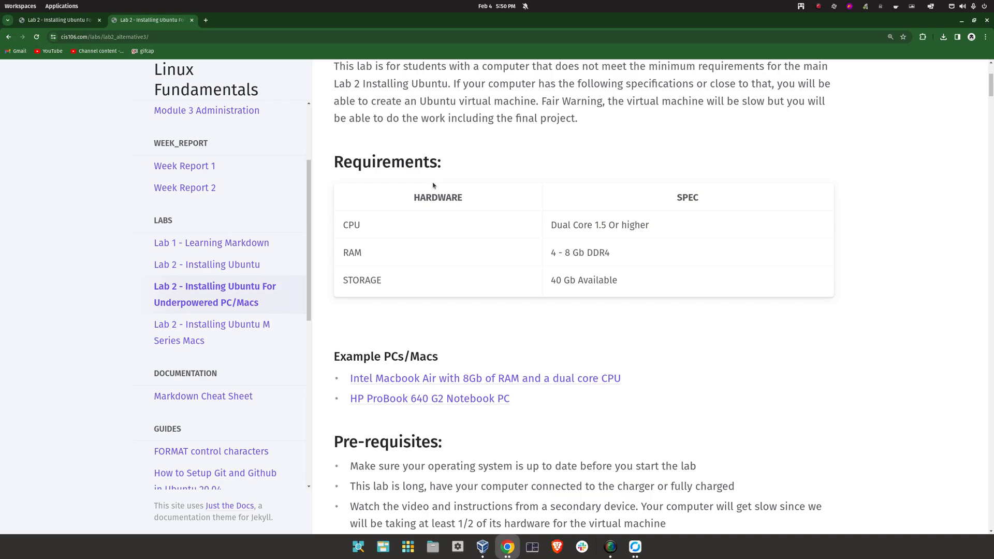
{"action": "scroll", "coordinate": [424, 279], "scroll_direction": "down", "scroll_amount": 3}
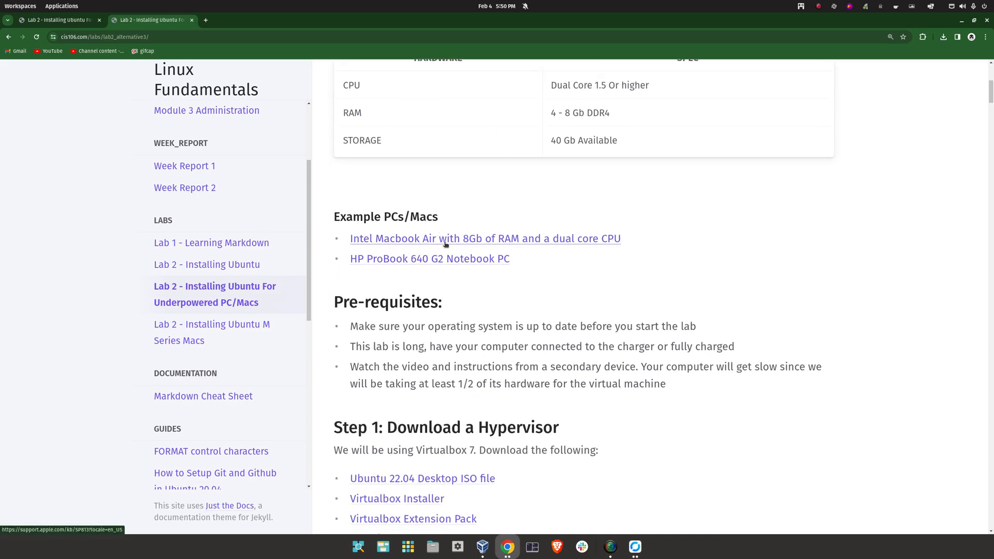
{"action": "scroll", "coordinate": [481, 246], "scroll_direction": "down", "scroll_amount": 1}
{"action": "middle_click", "coordinate": [484, 195]}
Zoom the MacBook Air specs page, check its Intel Core i3 processor speeds, then return to the lab tab
{"action": "left_click", "coordinate": [237, 23]}
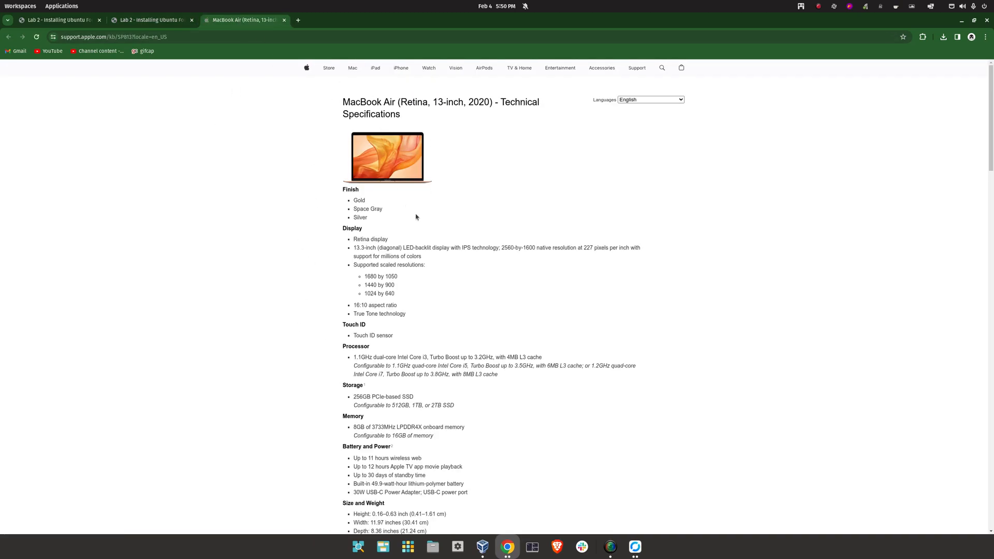
{"action": "key", "text": "ctrl+plus"}
{"action": "key", "text": "ctrl+plus"}
{"action": "scroll", "coordinate": [442, 237], "scroll_direction": "down", "scroll_amount": 3}
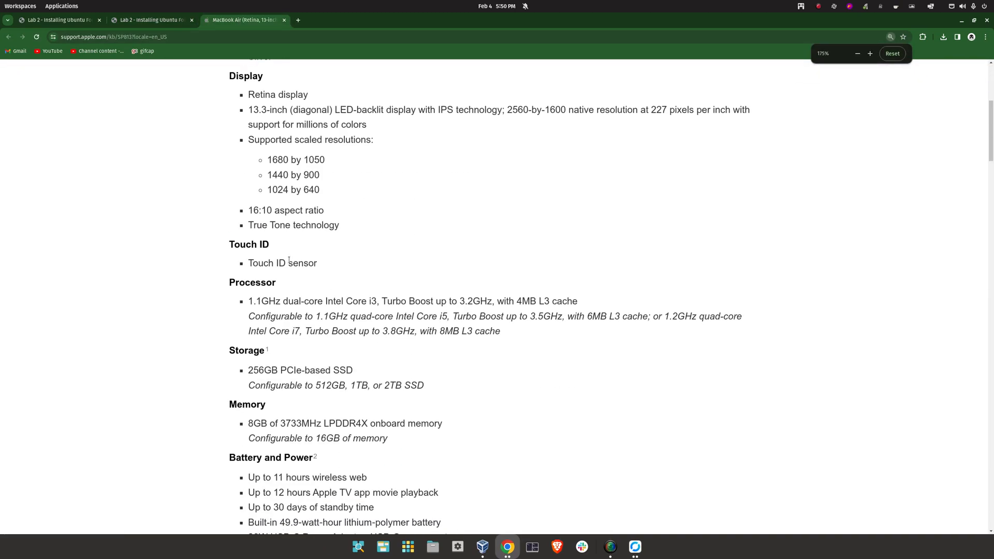
{"action": "left_click_drag", "start_coordinate": [248, 305], "coordinate": [452, 301]}
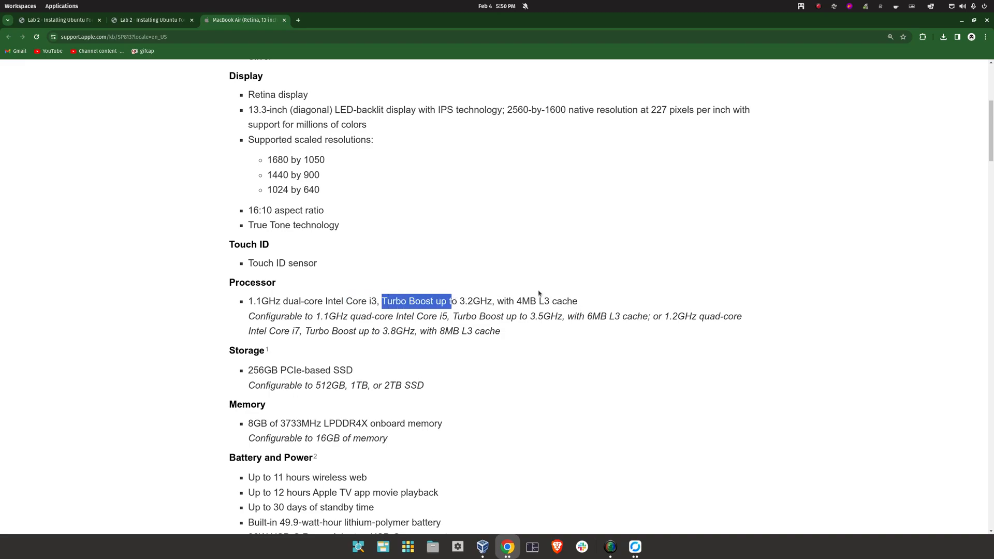
{"action": "left_click_drag", "start_coordinate": [589, 301], "coordinate": [241, 305]}
{"action": "left_click_drag", "start_coordinate": [321, 316], "coordinate": [342, 316]}
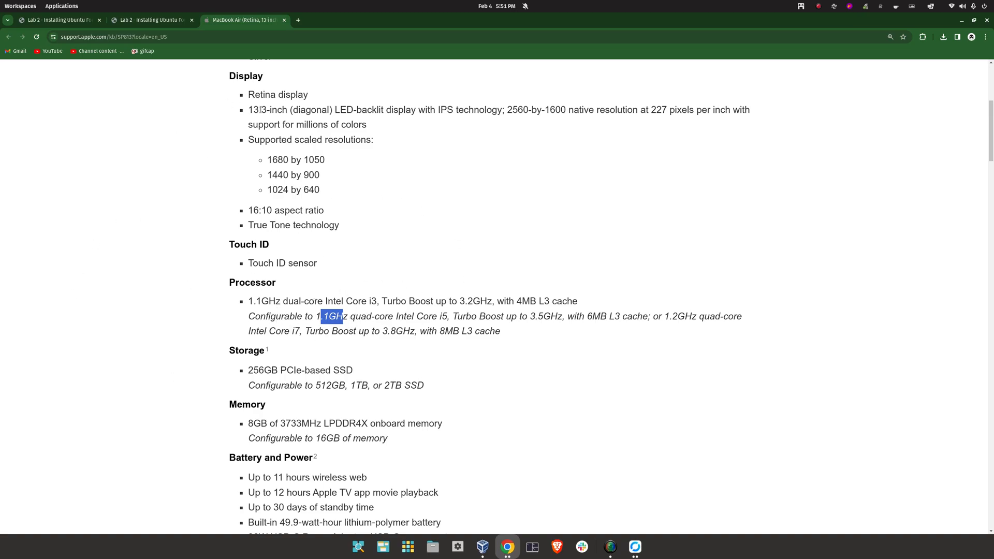
{"action": "left_click_drag", "start_coordinate": [328, 300], "coordinate": [436, 317]}
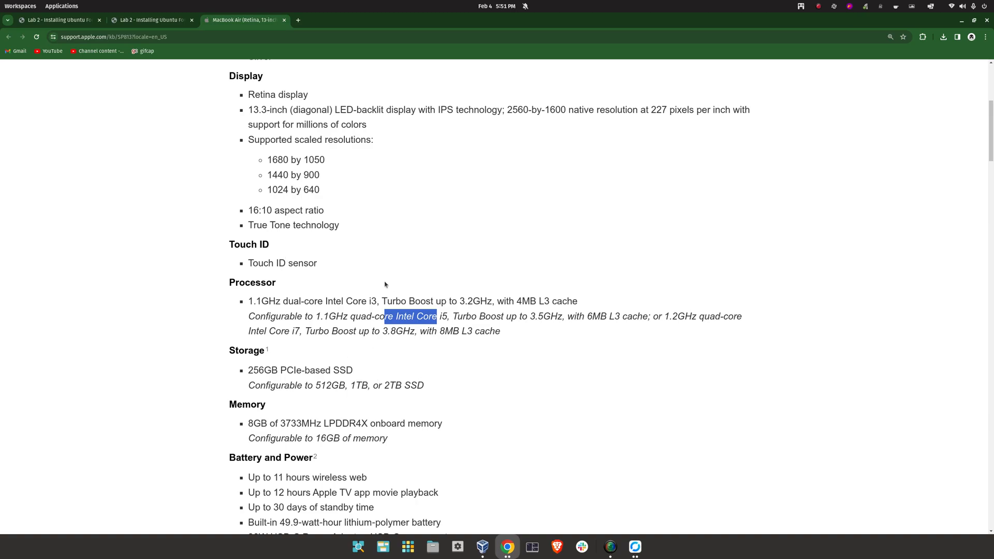
{"action": "key", "text": "ctrl+shift+Tab"}
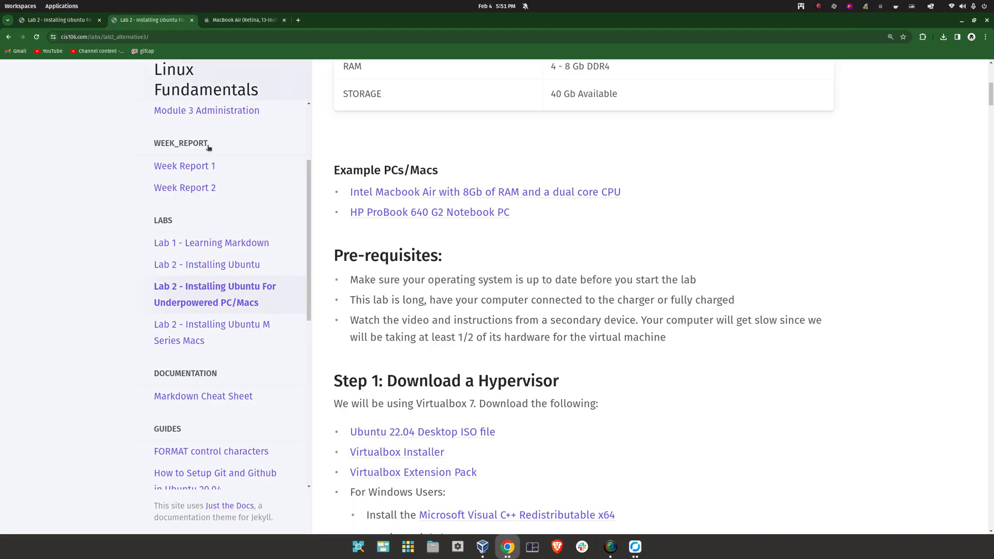
Open the HP ProBook 640 G2 specifications page and accept its cookies
{"action": "left_click", "coordinate": [393, 214]}
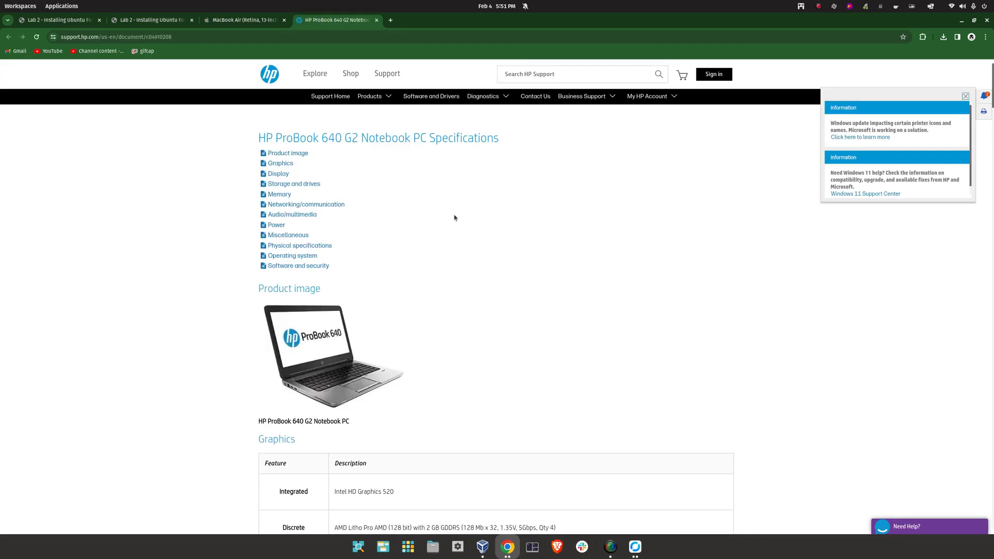
{"action": "left_click", "coordinate": [525, 187]}
{"action": "left_click_drag", "start_coordinate": [245, 134], "coordinate": [448, 143]}
Check the Core i7-6600U 2.6 GHz processor option, then return to the underpowered lab tab
{"action": "scroll", "coordinate": [417, 274], "scroll_direction": "down", "scroll_amount": 5}
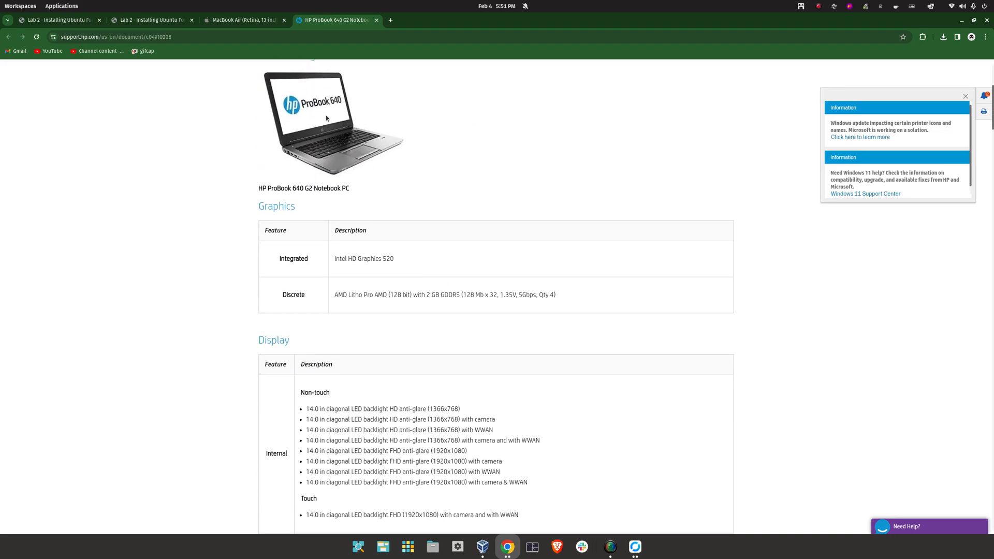
{"action": "scroll", "coordinate": [485, 281], "scroll_direction": "down", "scroll_amount": 20}
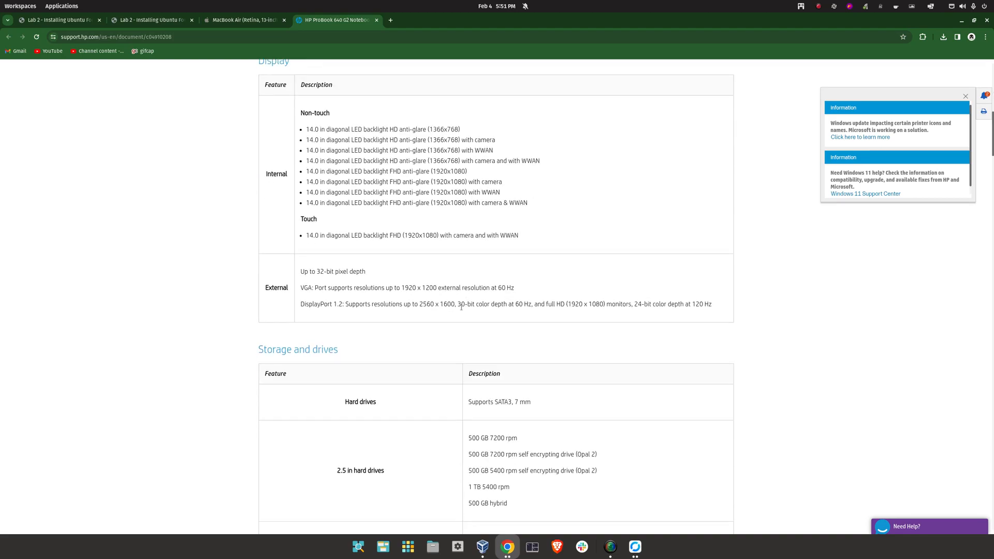
{"action": "scroll", "coordinate": [462, 305], "scroll_direction": "down", "scroll_amount": 6}
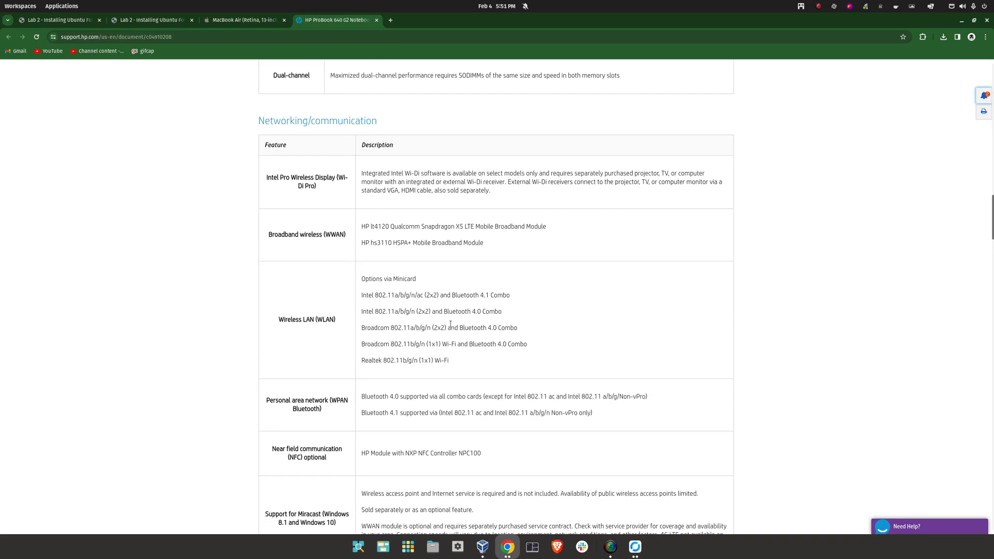
{"action": "scroll", "coordinate": [454, 360], "scroll_direction": "down", "scroll_amount": 15}
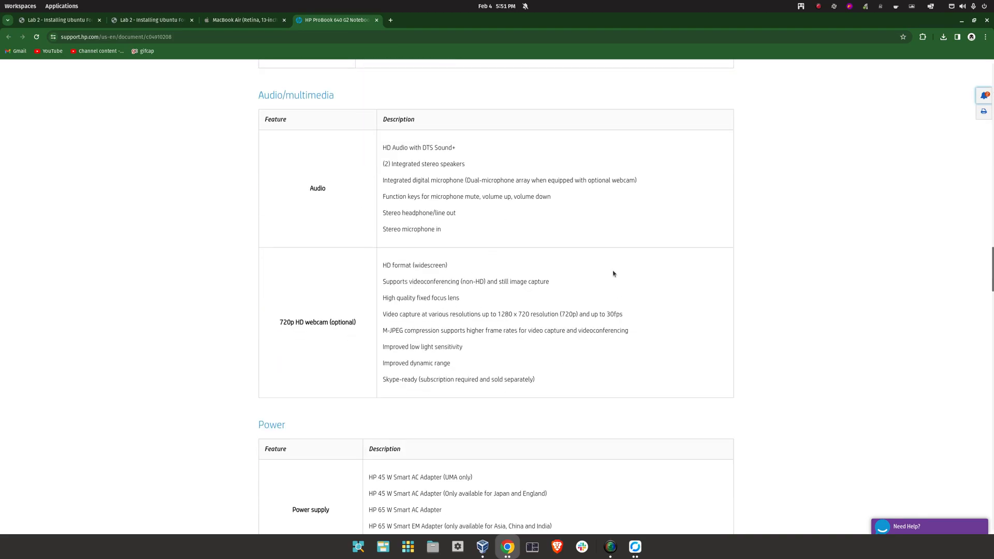
{"action": "double_click", "coordinate": [348, 257]}
{"action": "left_click", "coordinate": [364, 270]}
{"action": "left_click_drag", "start_coordinate": [334, 257], "coordinate": [403, 257]}
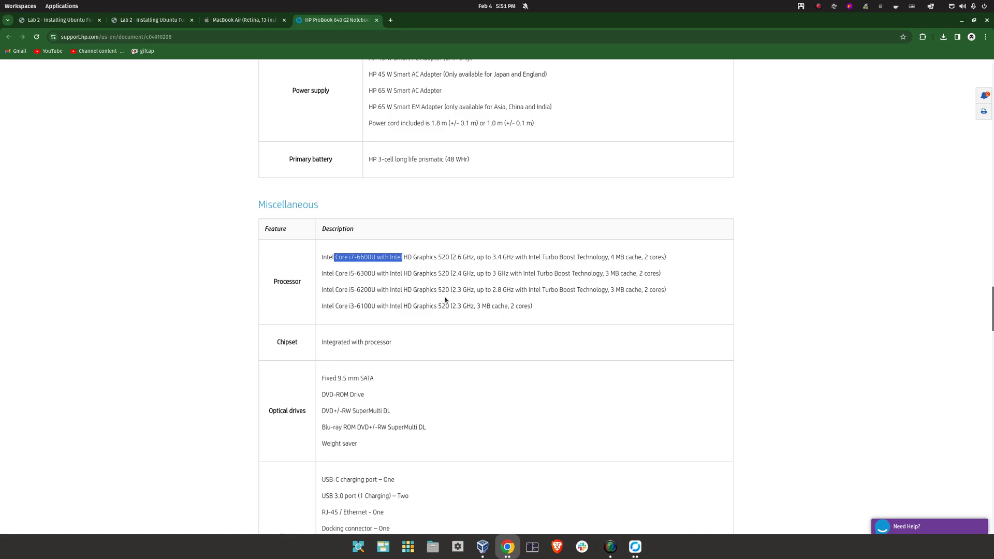
{"action": "left_click_drag", "start_coordinate": [452, 257], "coordinate": [477, 257]}
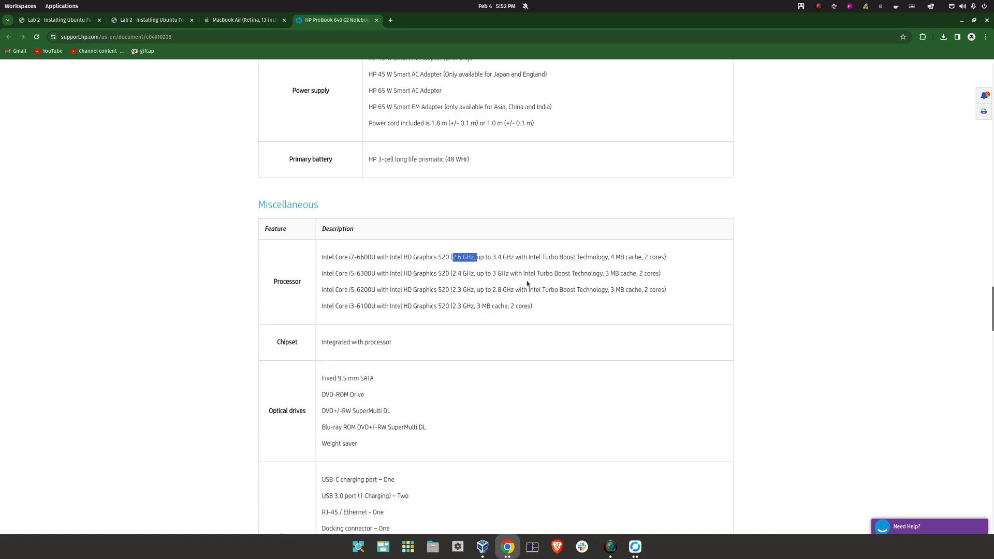
{"action": "left_click", "coordinate": [135, 21]}
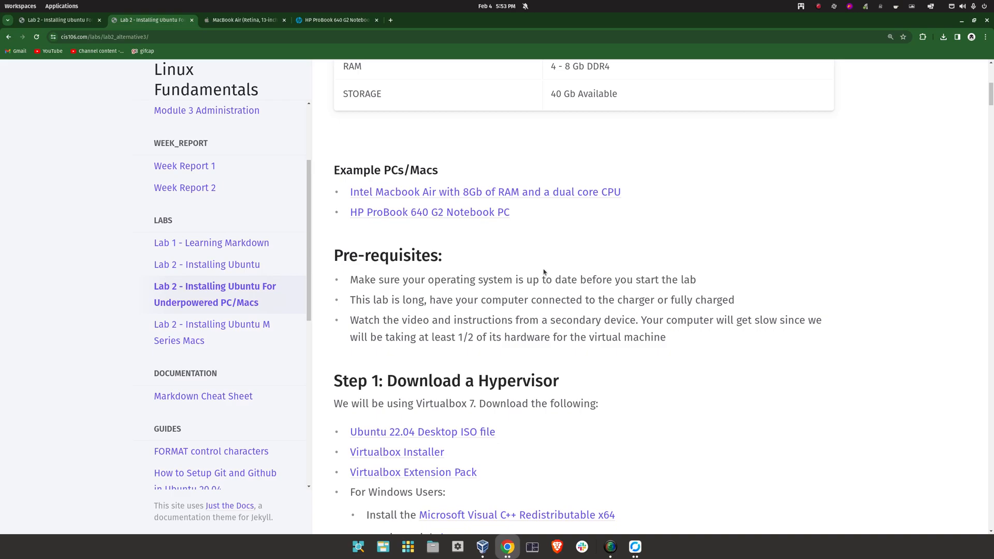
{"action": "scroll", "coordinate": [543, 272], "scroll_direction": "down", "scroll_amount": 3}
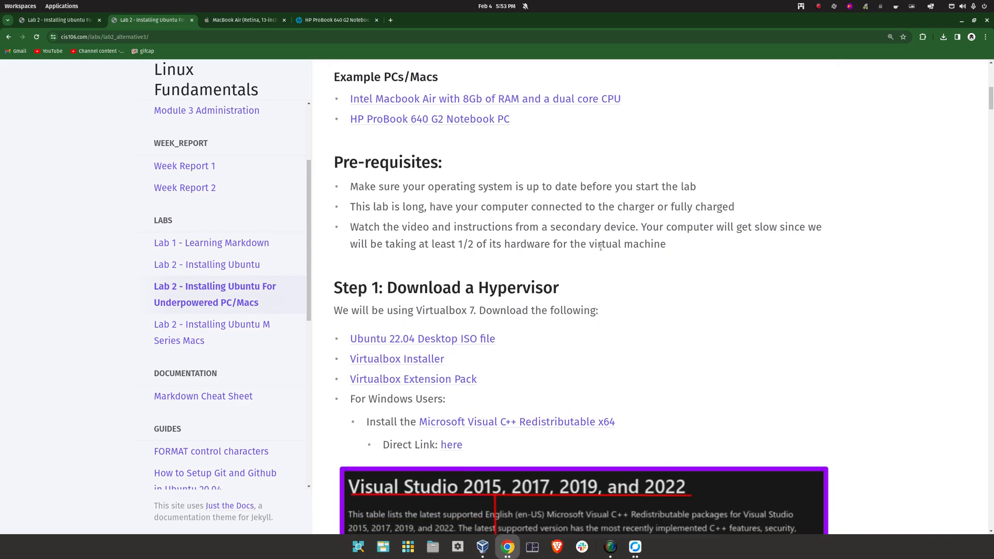
{"action": "left_click_drag", "start_coordinate": [350, 186], "coordinate": [668, 200]}
{"action": "left_click_drag", "start_coordinate": [332, 208], "coordinate": [527, 208]}
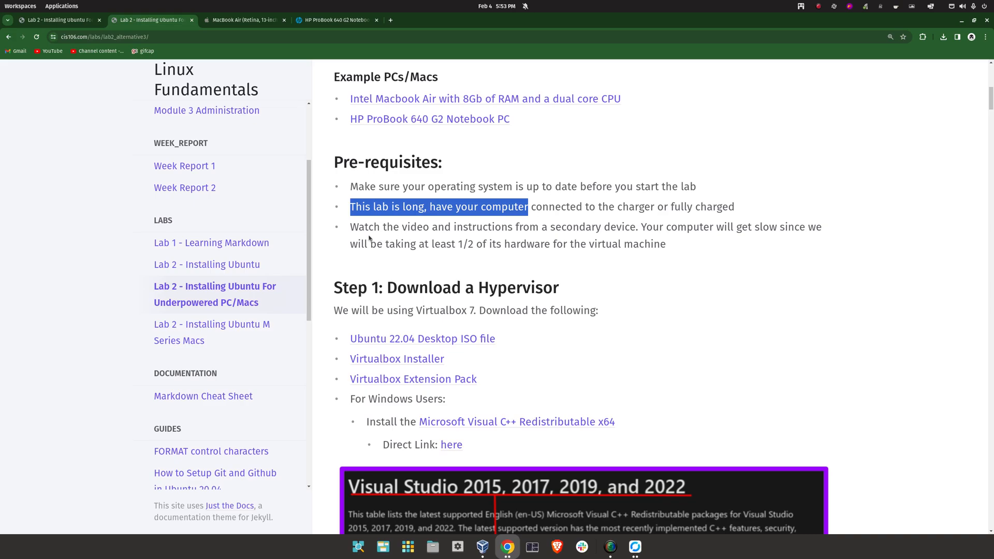
{"action": "left_click_drag", "start_coordinate": [351, 227], "coordinate": [525, 240]}
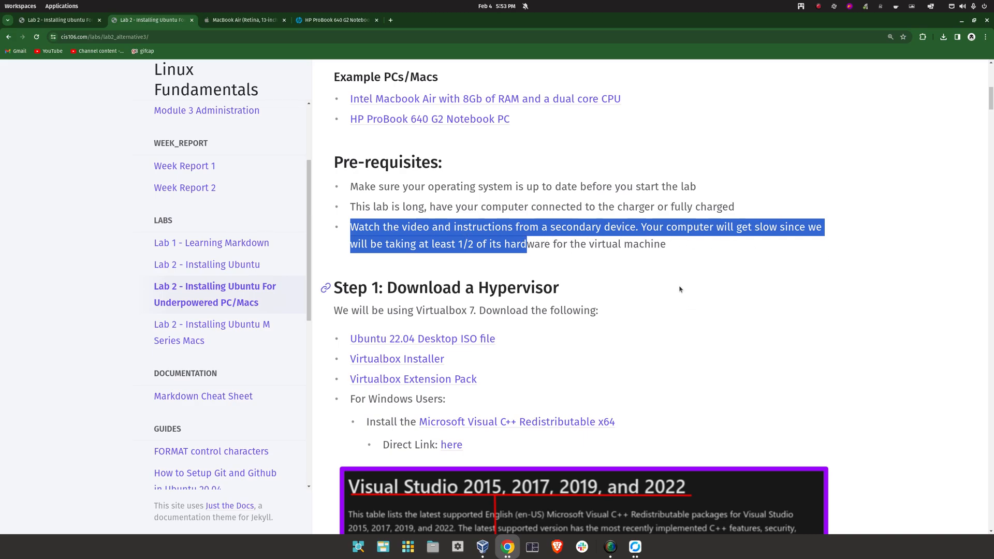
{"action": "left_click_drag", "start_coordinate": [622, 287], "coordinate": [408, 282]}
{"action": "scroll", "coordinate": [408, 282], "scroll_direction": "down", "scroll_amount": 3}
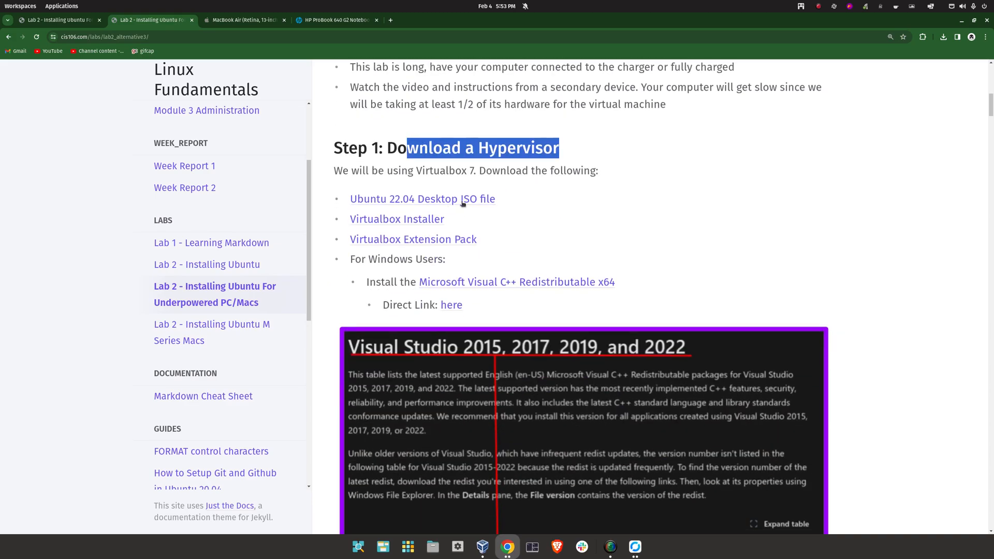
Open the Ubuntu download page, accept cookies, and start downloading Ubuntu 22.04.3 desktop
{"action": "left_click", "coordinate": [429, 206]}
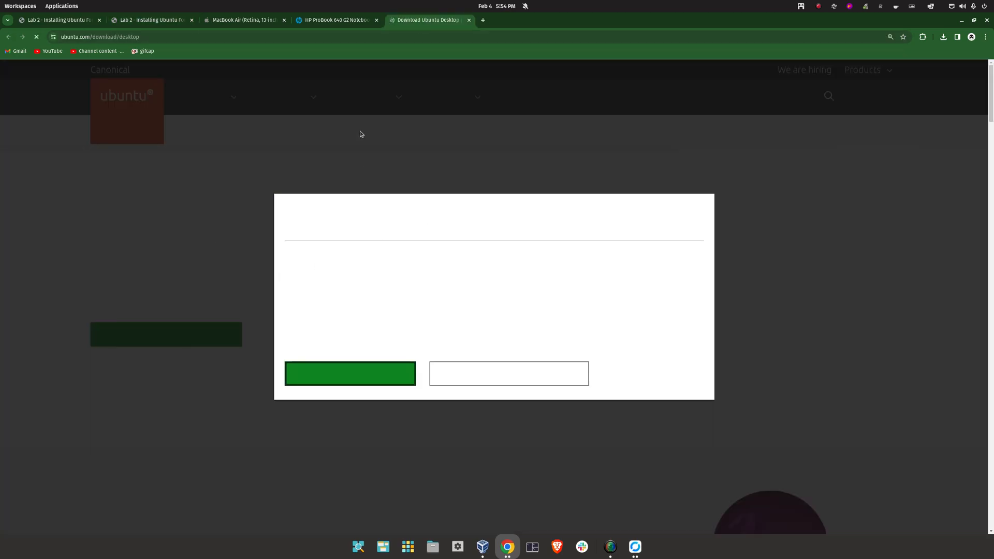
{"action": "left_click", "coordinate": [372, 384]}
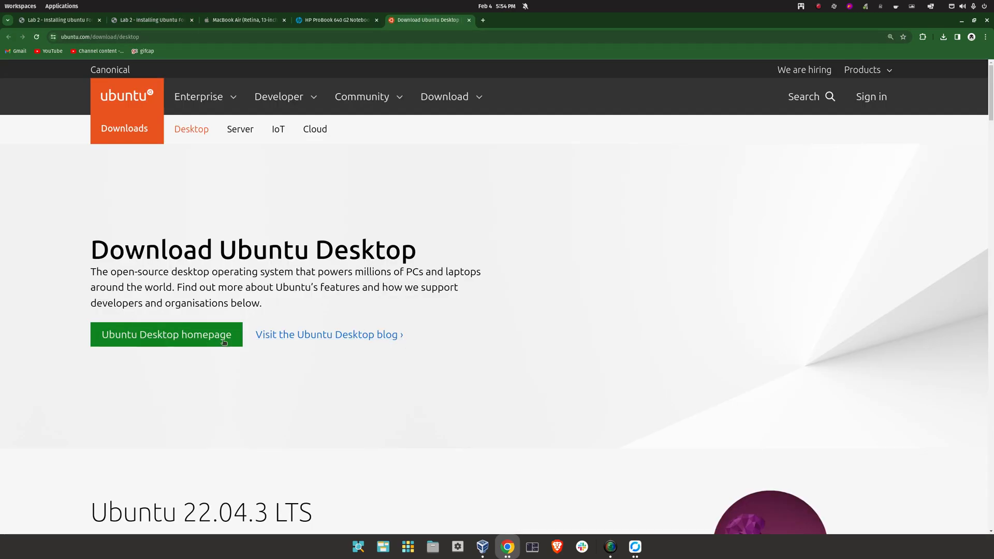
{"action": "scroll", "coordinate": [198, 350], "scroll_direction": "down", "scroll_amount": 5}
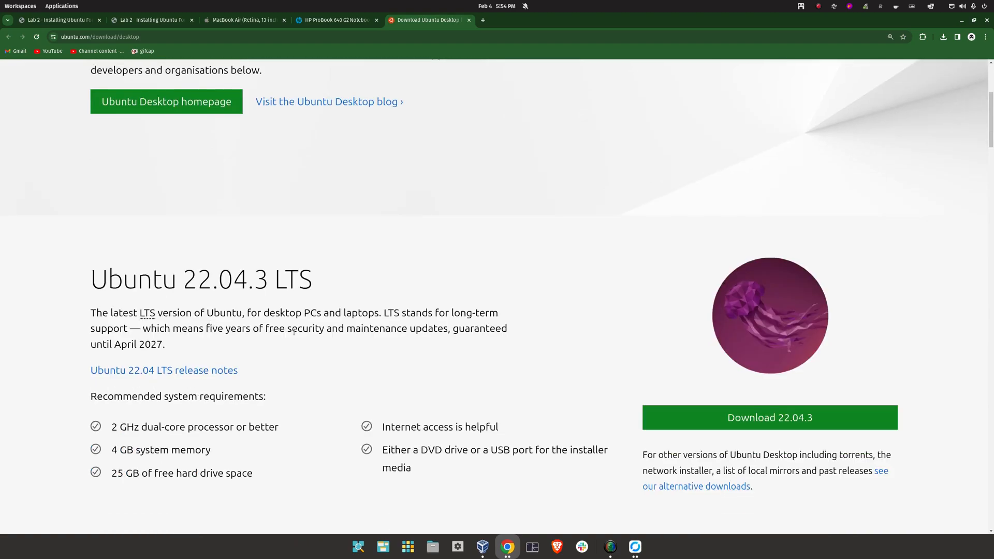
{"action": "left_click", "coordinate": [748, 420]}
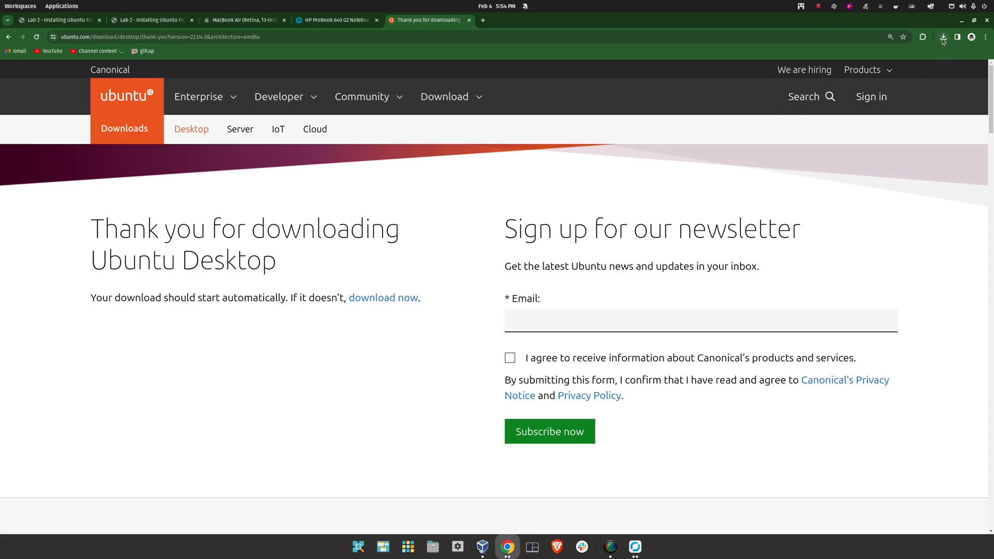
Cancel the Ubuntu ISO download and return to the Lab 2 guide tab
{"action": "left_click", "coordinate": [942, 37]}
{"action": "left_click", "coordinate": [936, 71]}
{"action": "left_click", "coordinate": [786, 187]}
{"action": "left_click", "coordinate": [126, 20]}
Open the VirtualBox downloads page in a new tab and zoom it to 150%
{"action": "middle_click", "coordinate": [408, 220]}
{"action": "left_click", "coordinate": [525, 23]}
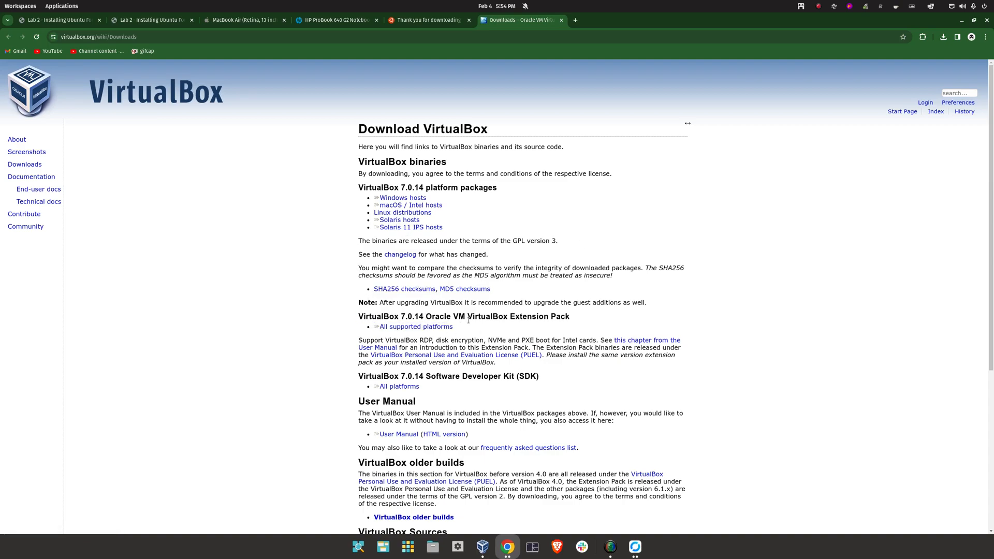
{"action": "key", "text": "ctrl+plus"}
{"action": "key", "text": "ctrl+plus"}
{"action": "key", "text": "ctrl+plus"}
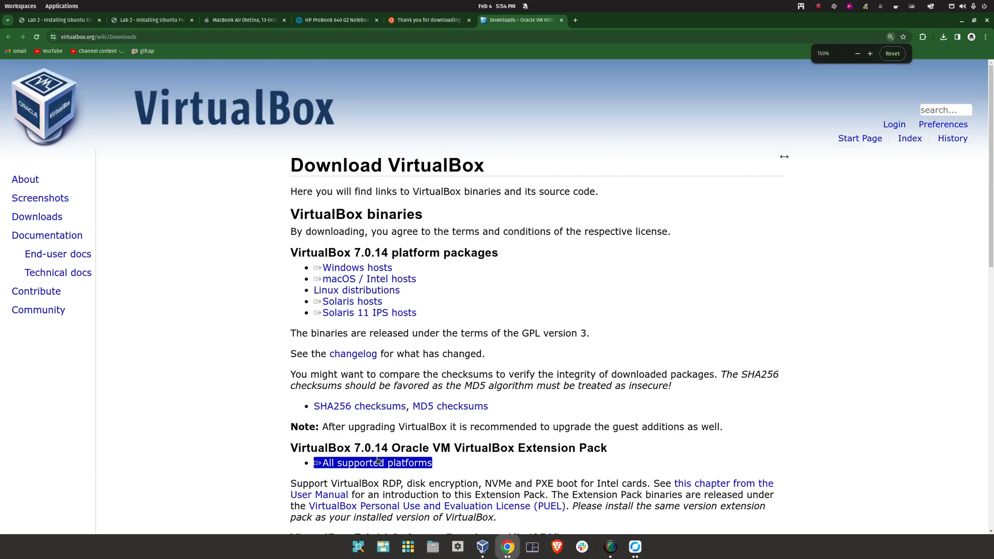
Back in the lab guide, download the VirtualBox 7.0.14 Extension Pack
{"action": "left_click", "coordinate": [146, 19]}
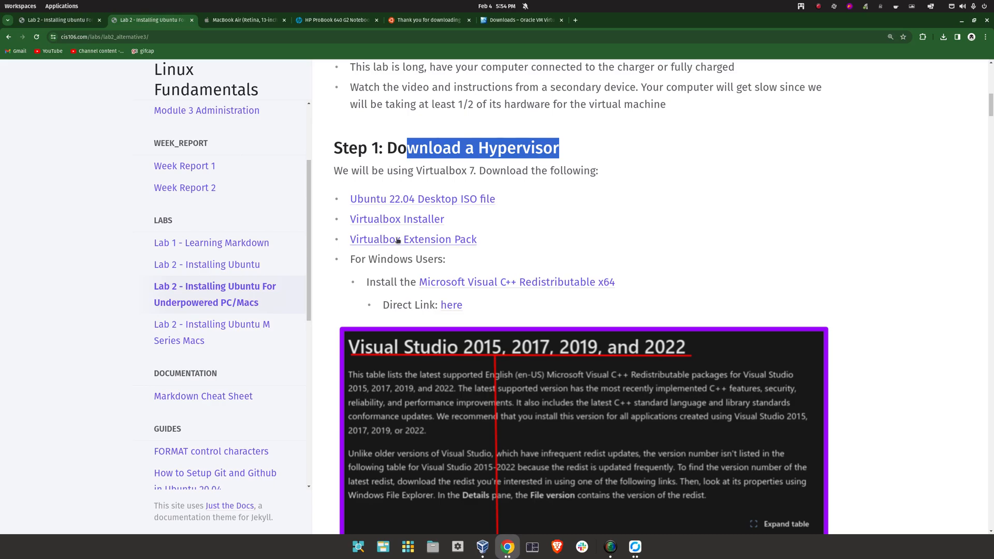
{"action": "left_click", "coordinate": [417, 241]}
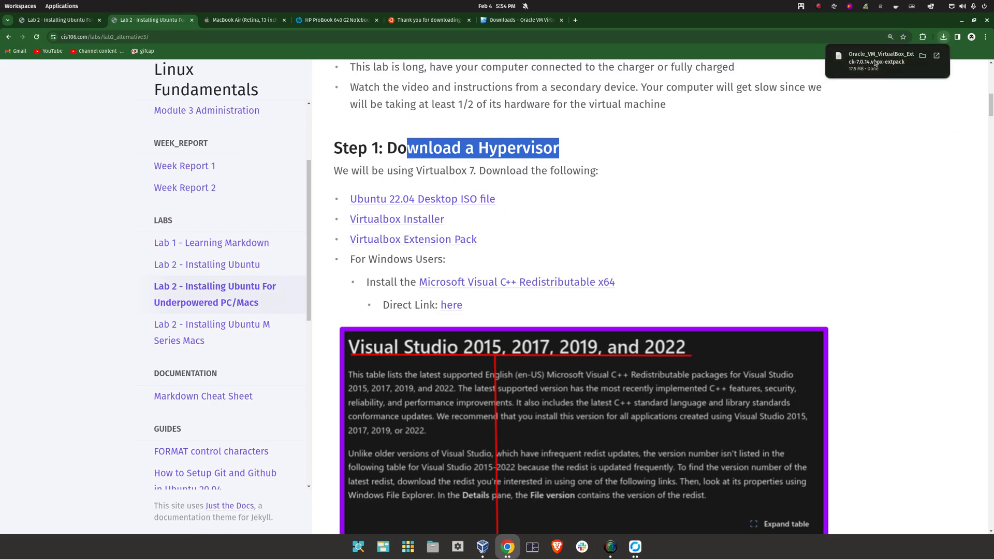
{"action": "left_click", "coordinate": [755, 171]}
{"action": "left_click_drag", "start_coordinate": [340, 262], "coordinate": [534, 263]}
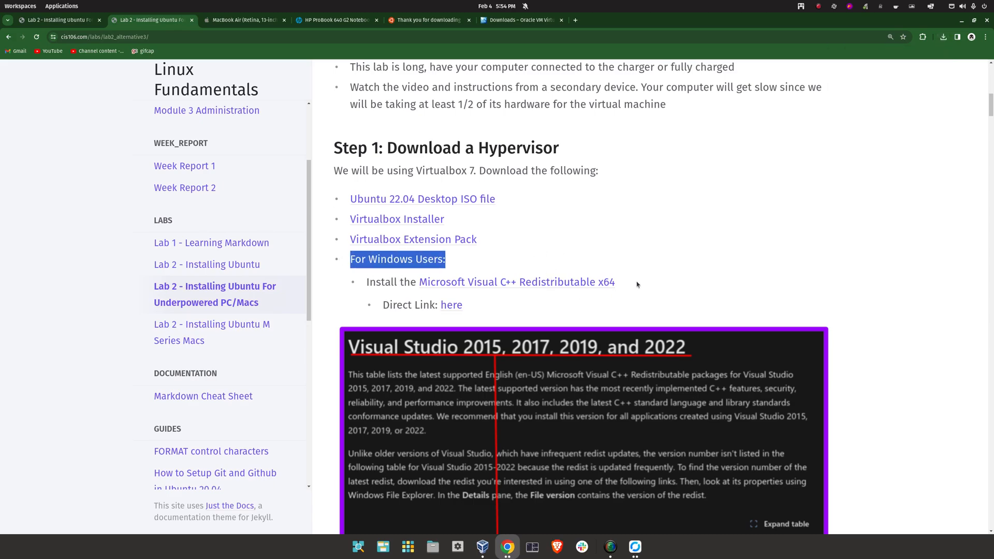
Open Microsoft's Visual C++ Redistributable page and locate the X64 architecture entry
{"action": "left_click", "coordinate": [650, 280]}
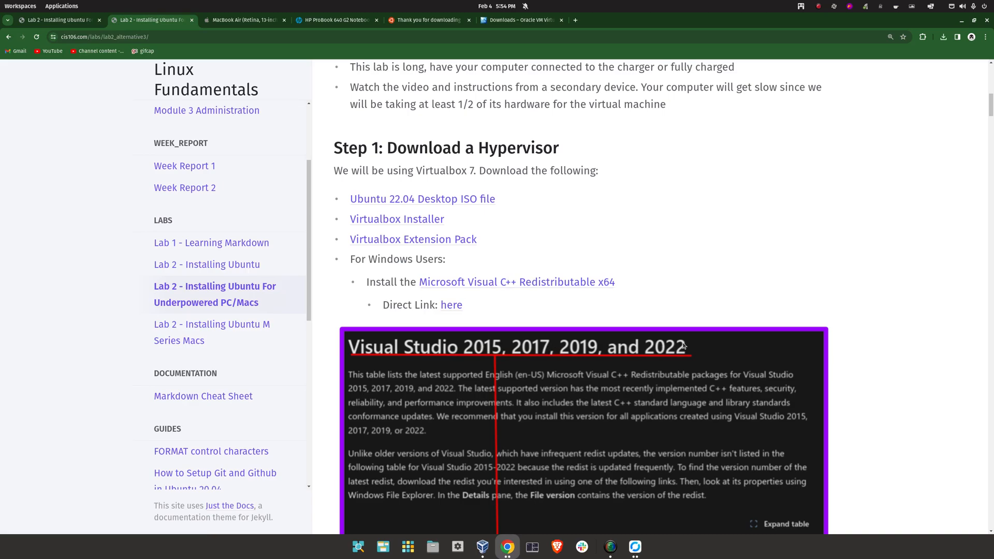
{"action": "scroll", "coordinate": [589, 343], "scroll_direction": "down", "scroll_amount": 3}
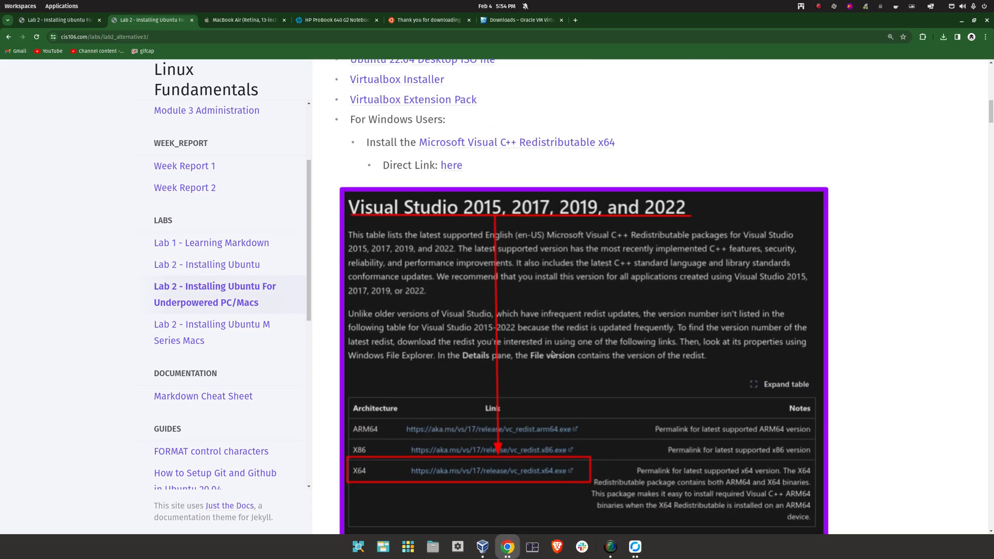
{"action": "left_click", "coordinate": [446, 142]}
{"action": "scroll", "coordinate": [408, 252], "scroll_direction": "down", "scroll_amount": 8}
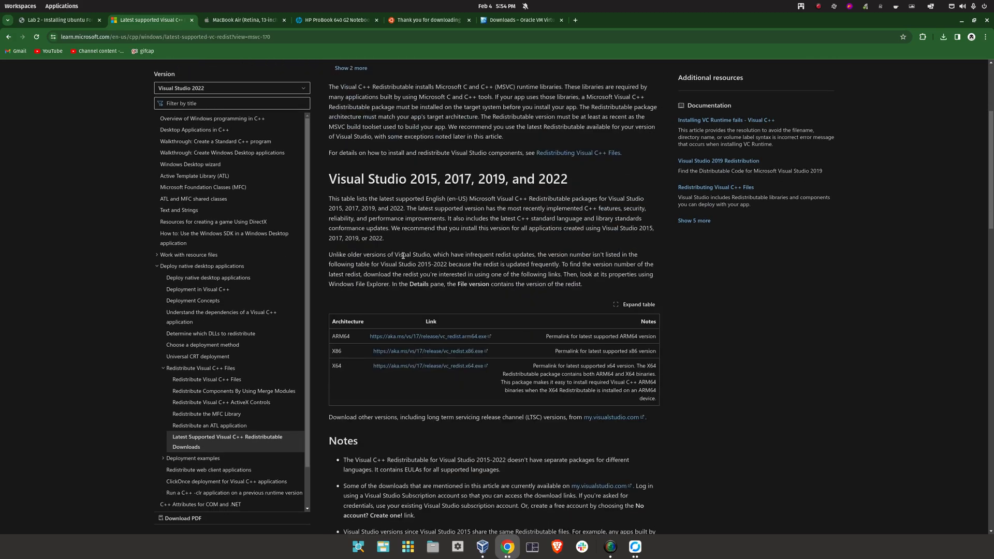
{"action": "double_click", "coordinate": [336, 133]}
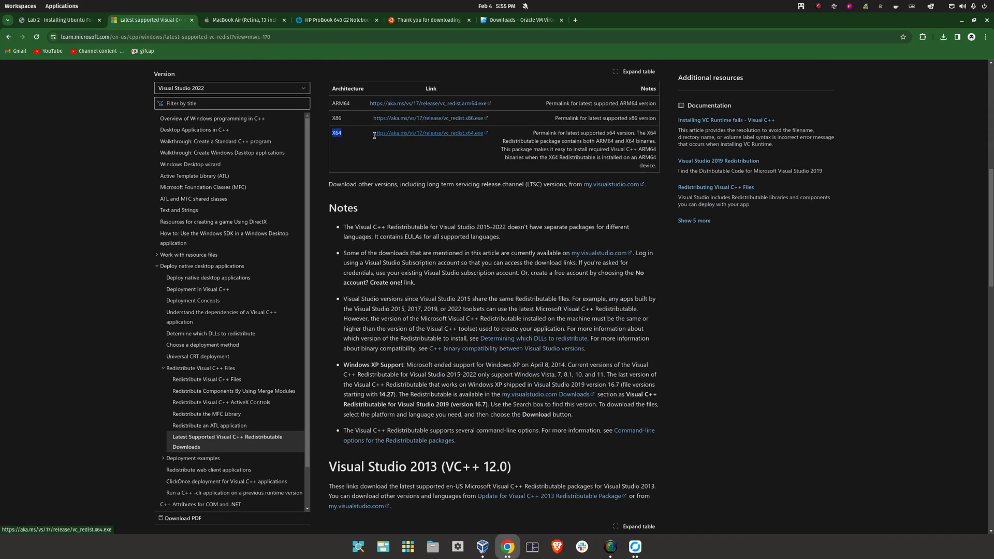
Return to the lab guide and download VC_redist.x64.exe from the direct link
{"action": "key", "text": "alt+Left"}
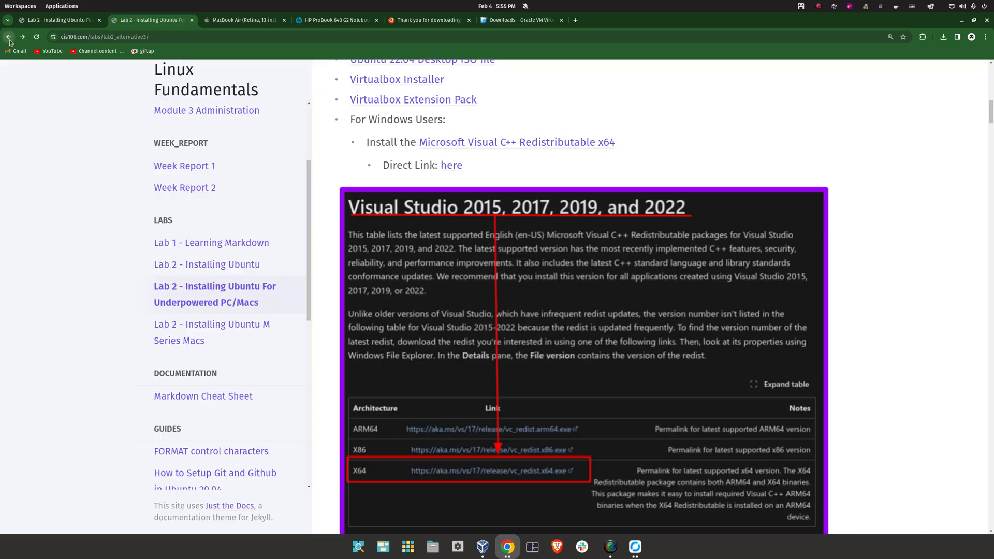
{"action": "left_click", "coordinate": [451, 167]}
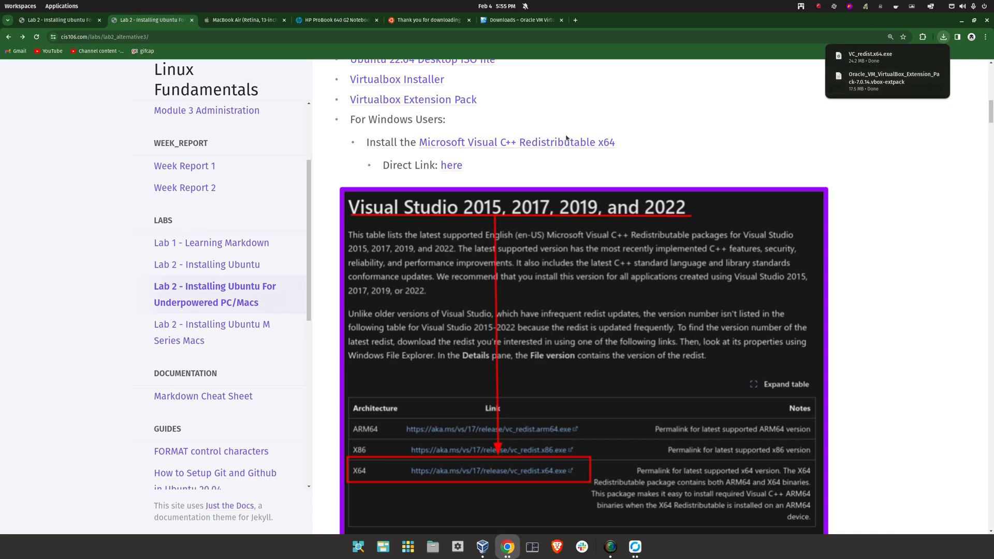
{"action": "left_click_drag", "start_coordinate": [633, 143], "coordinate": [411, 141]}
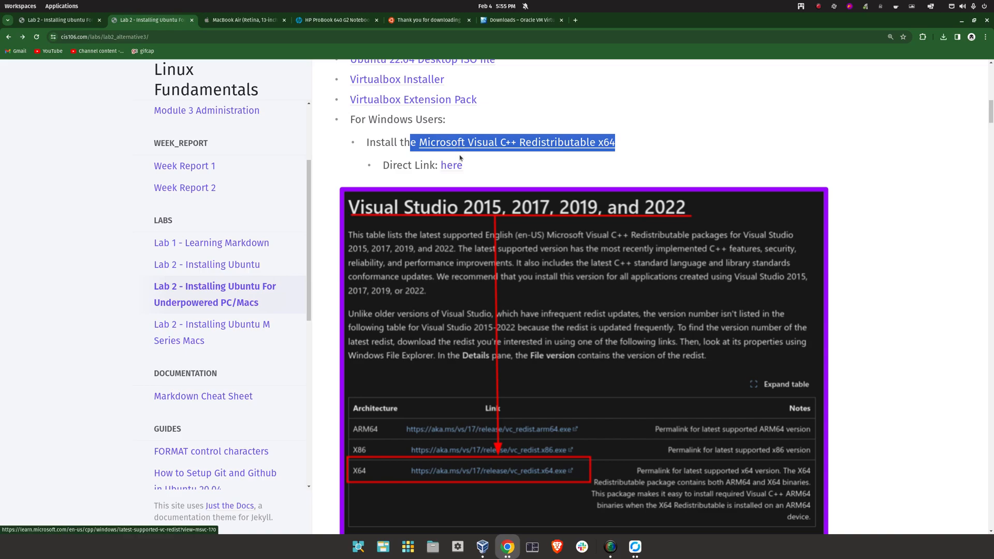
{"action": "left_click", "coordinate": [700, 152]}
{"action": "scroll", "coordinate": [484, 247], "scroll_direction": "down", "scroll_amount": 5}
{"action": "scroll", "coordinate": [484, 247], "scroll_direction": "down", "scroll_amount": 2}
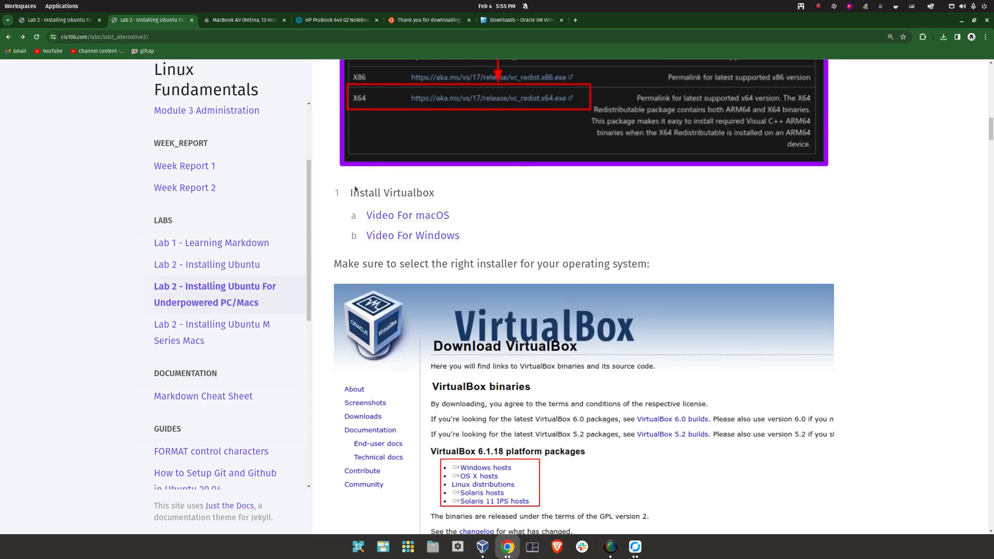
{"action": "left_click_drag", "start_coordinate": [349, 193], "coordinate": [451, 197]}
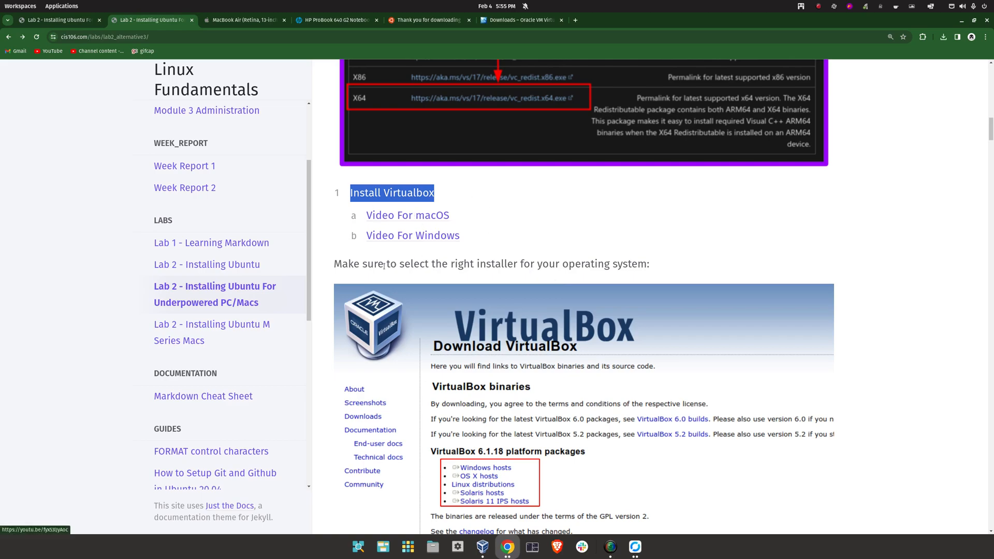
{"action": "left_click", "coordinate": [506, 236]}
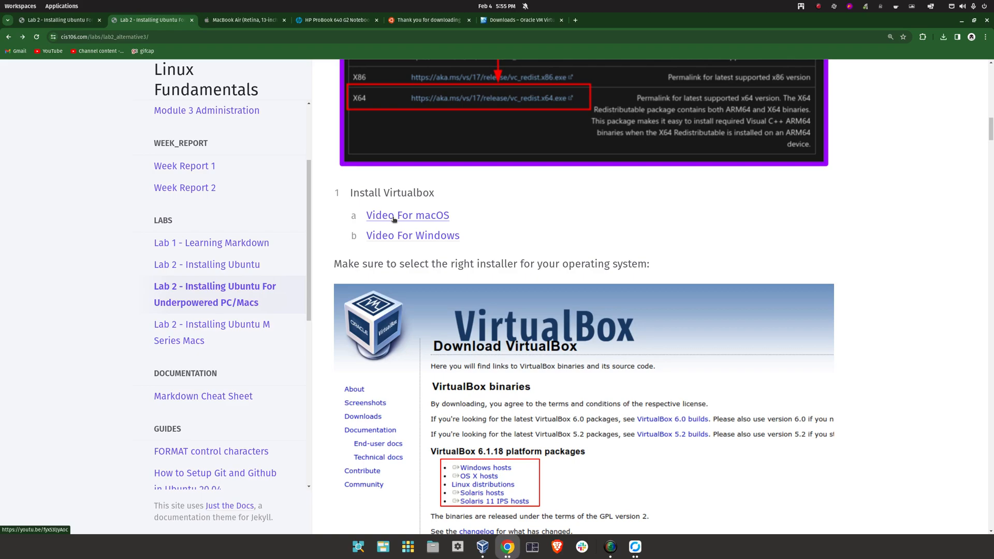
Open Lab 2 - Installing Ubuntu in a new tab, view Step 1: Enable Virtualization, then switch back
{"action": "middle_click", "coordinate": [177, 272]}
{"action": "left_click", "coordinate": [607, 18]}
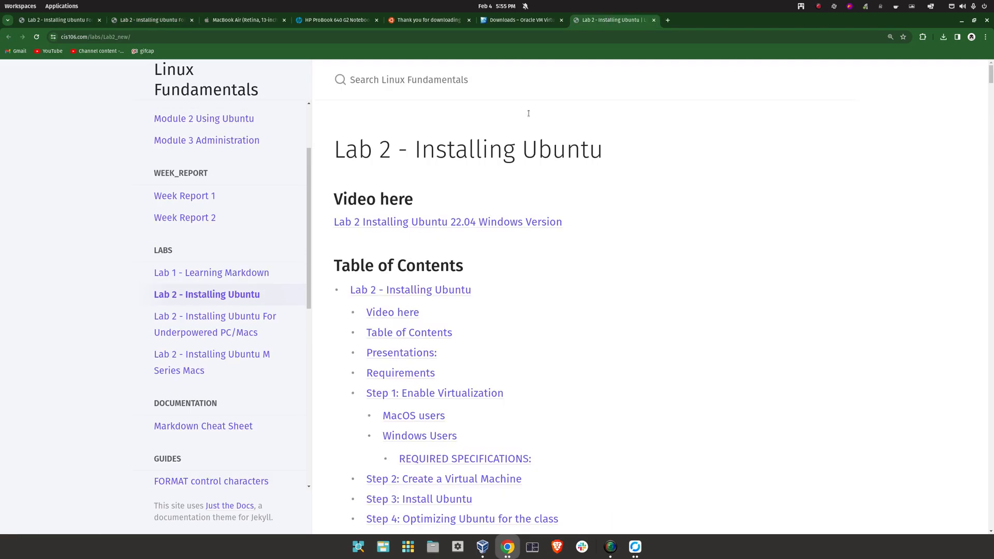
{"action": "scroll", "coordinate": [436, 337], "scroll_direction": "down", "scroll_amount": 5}
{"action": "left_click", "coordinate": [414, 113]}
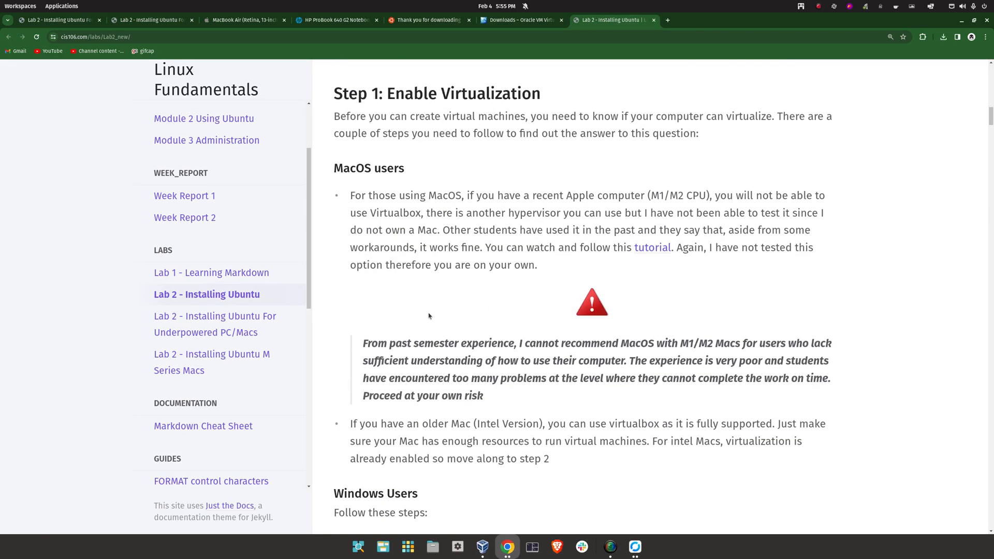
{"action": "left_click_drag", "start_coordinate": [388, 100], "coordinate": [555, 104]}
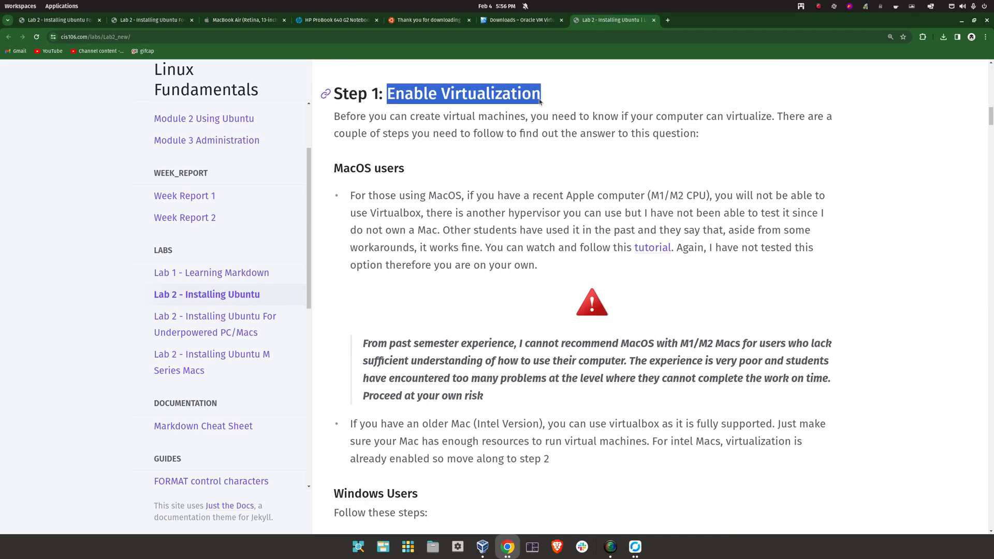
{"action": "scroll", "coordinate": [436, 284], "scroll_direction": "down", "scroll_amount": 4}
{"action": "scroll", "coordinate": [436, 284], "scroll_direction": "down", "scroll_amount": 8}
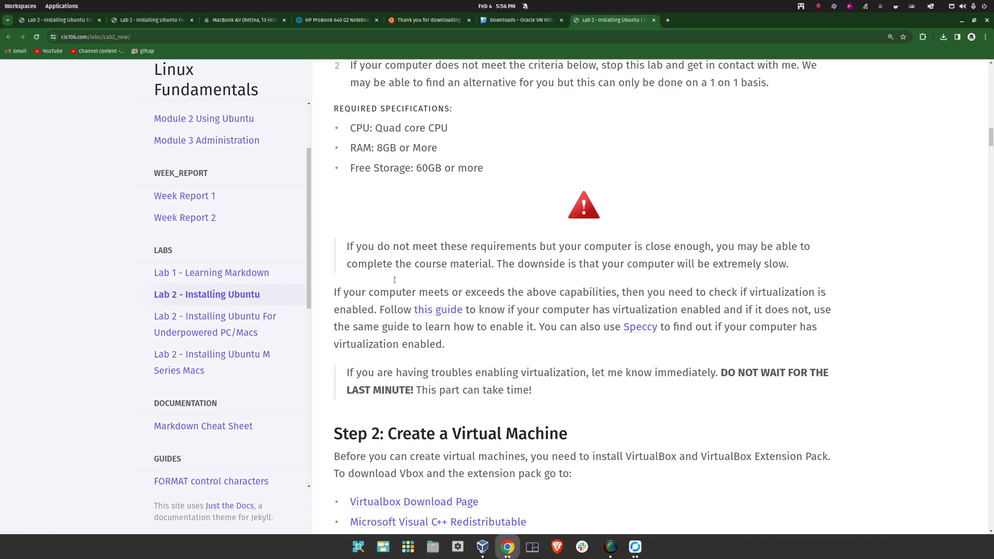
{"action": "key", "text": "ctrl+2"}
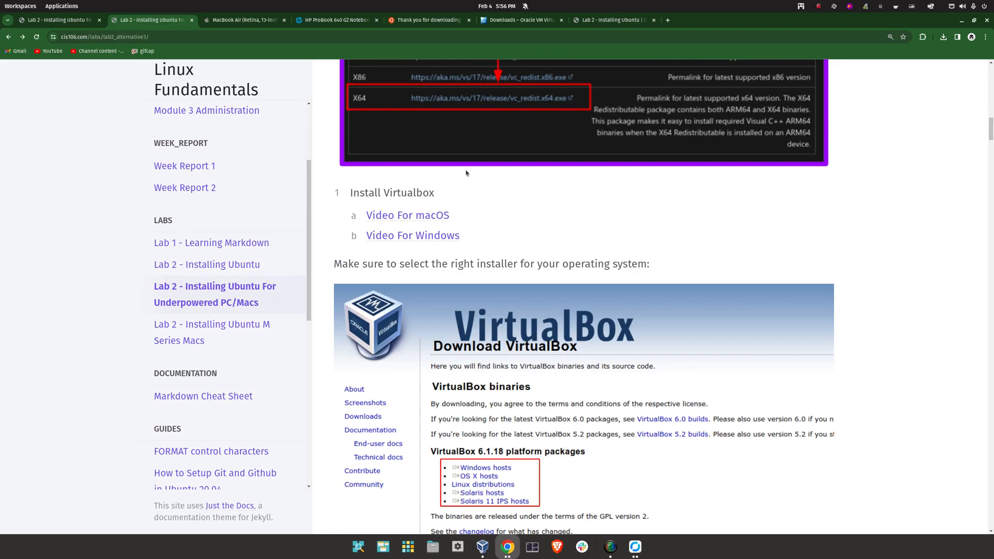
{"action": "scroll", "coordinate": [493, 262], "scroll_direction": "down", "scroll_amount": 4}
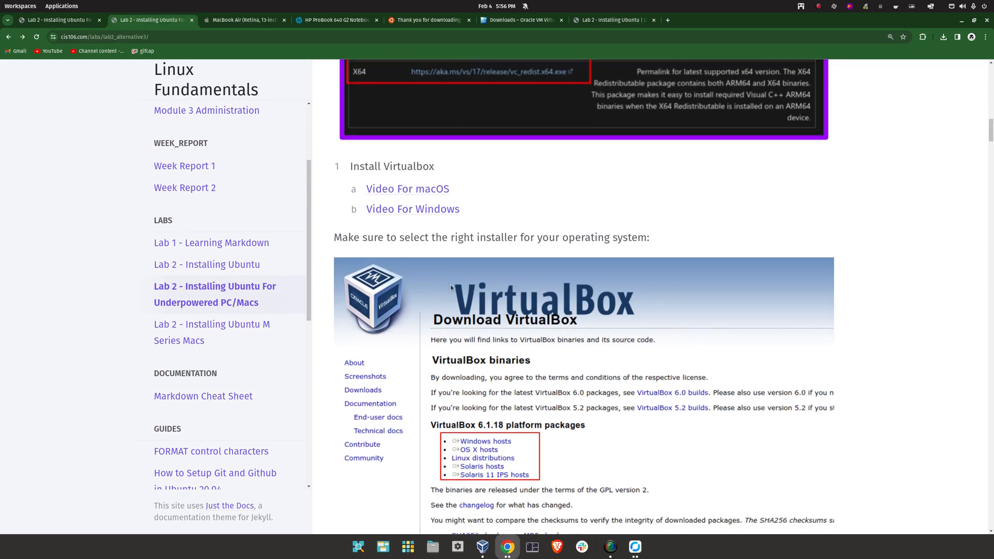
{"action": "scroll", "coordinate": [377, 301], "scroll_direction": "down", "scroll_amount": 9}
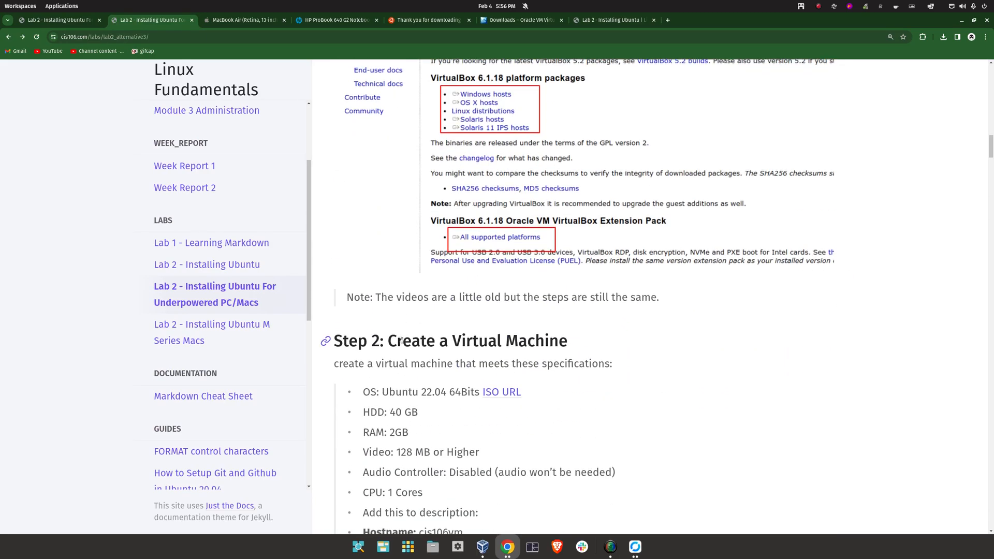
{"action": "left_click_drag", "start_coordinate": [568, 109], "coordinate": [333, 110]}
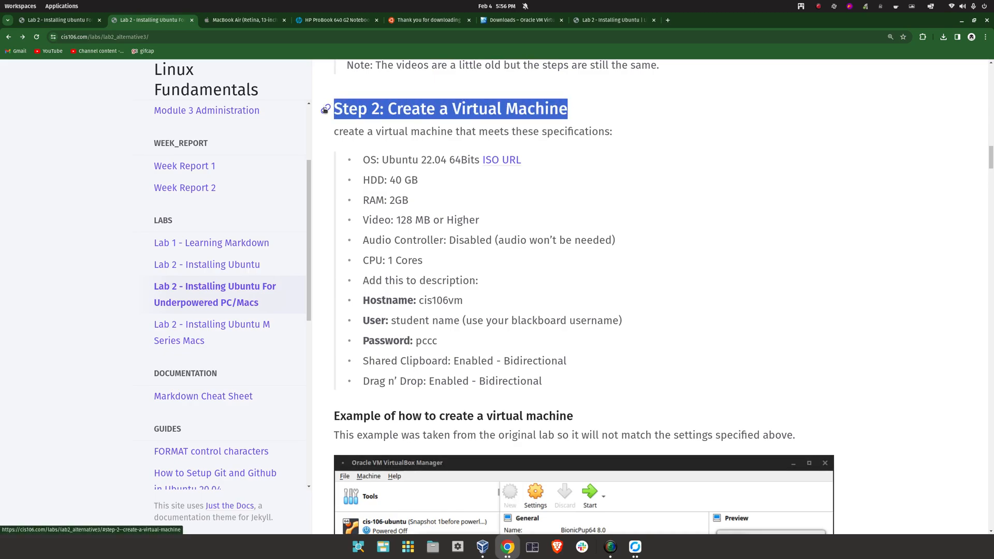
{"action": "scroll", "coordinate": [435, 181], "scroll_direction": "down", "scroll_amount": 1}
{"action": "scroll", "coordinate": [437, 175], "scroll_direction": "up", "scroll_amount": 1}
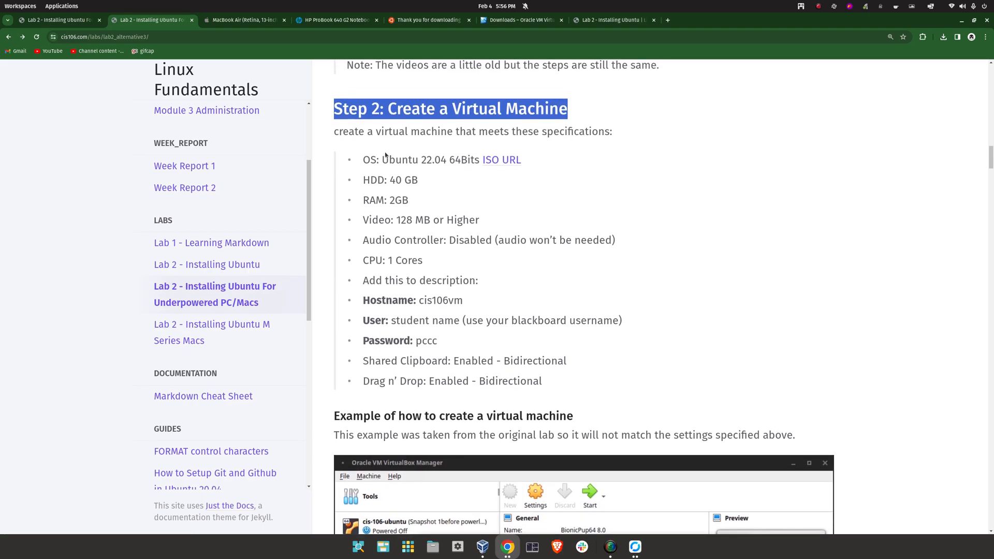
{"action": "left_click_drag", "start_coordinate": [360, 159], "coordinate": [625, 264]}
{"action": "left_click", "coordinate": [632, 270]}
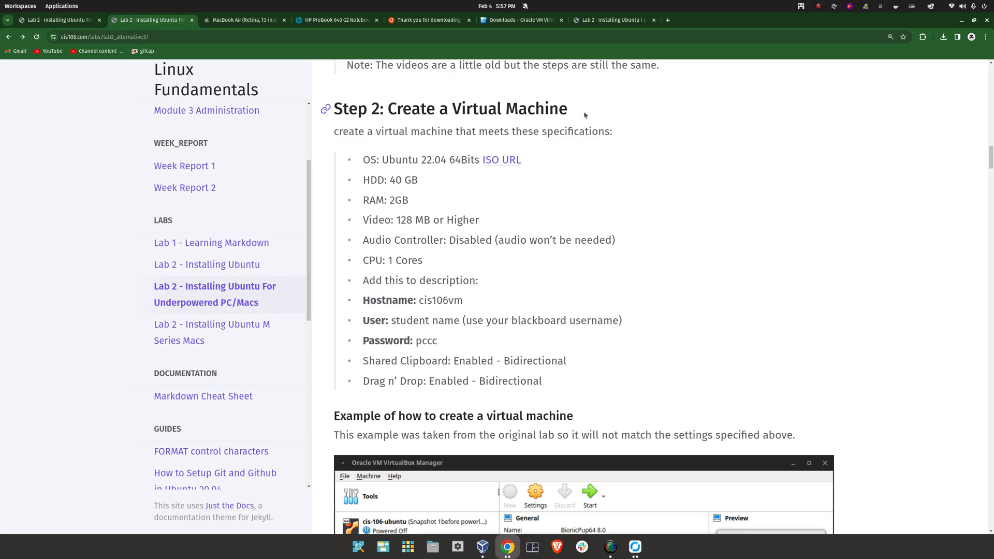
Tile VirtualBox on the right beside the lab guide and start a new VM named 'Ubuntu Desktop'
{"action": "left_click", "coordinate": [491, 550]}
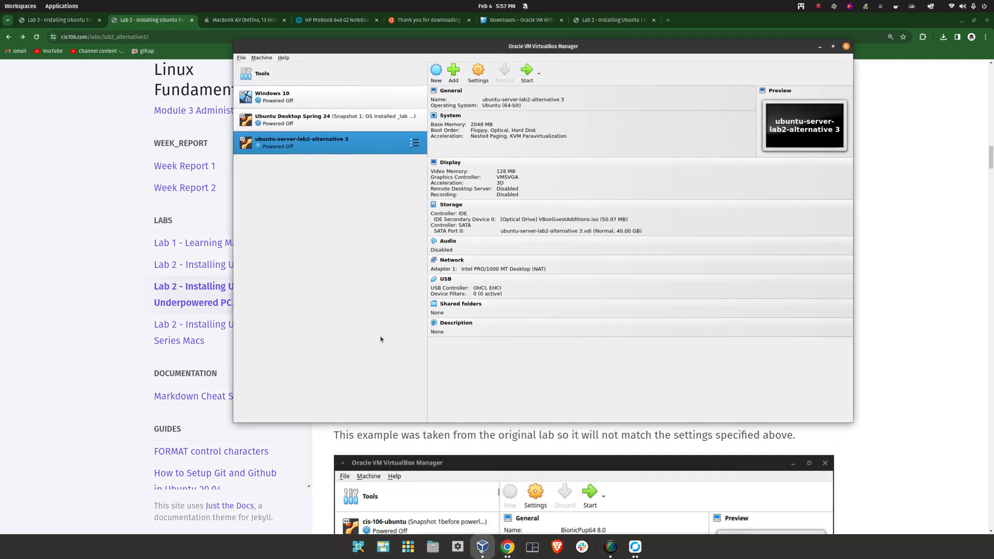
{"action": "left_click_drag", "start_coordinate": [638, 49], "coordinate": [694, 56]}
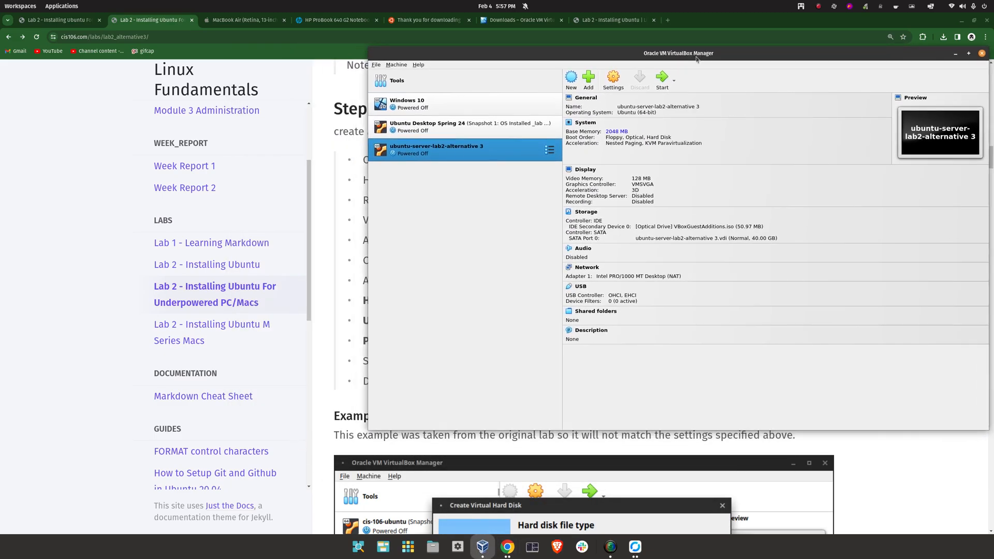
{"action": "left_click_drag", "start_coordinate": [771, 51], "coordinate": [990, 68]}
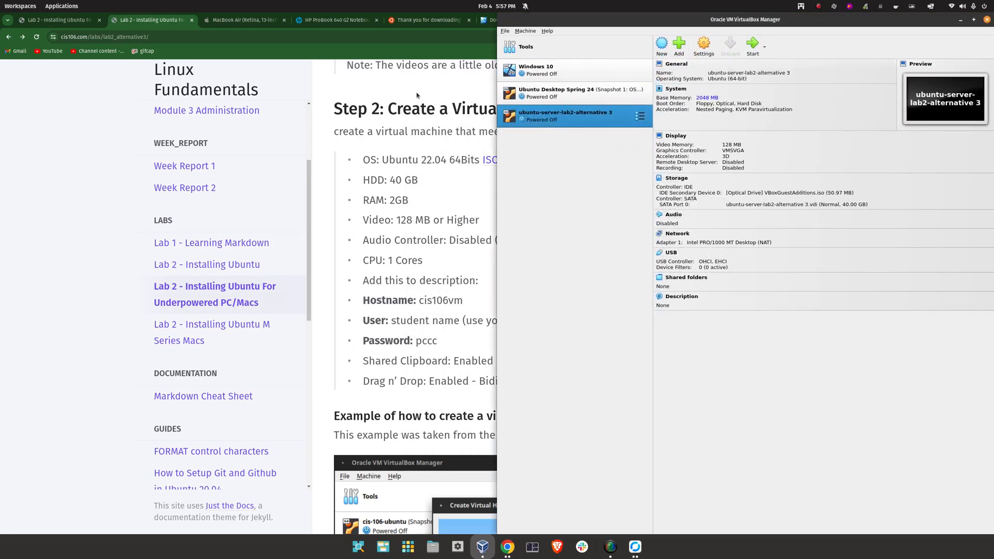
{"action": "left_click", "coordinate": [53, 110]}
{"action": "left_click_drag", "start_coordinate": [725, 24], "coordinate": [0, 119]}
{"action": "left_click", "coordinate": [662, 45]}
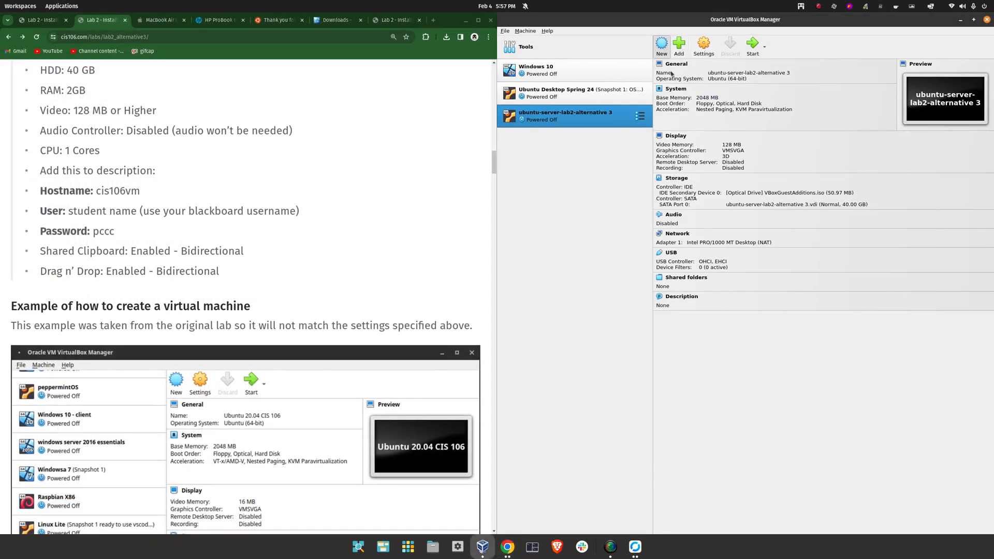
{"action": "type", "text": "Ubuntu Desktop"}
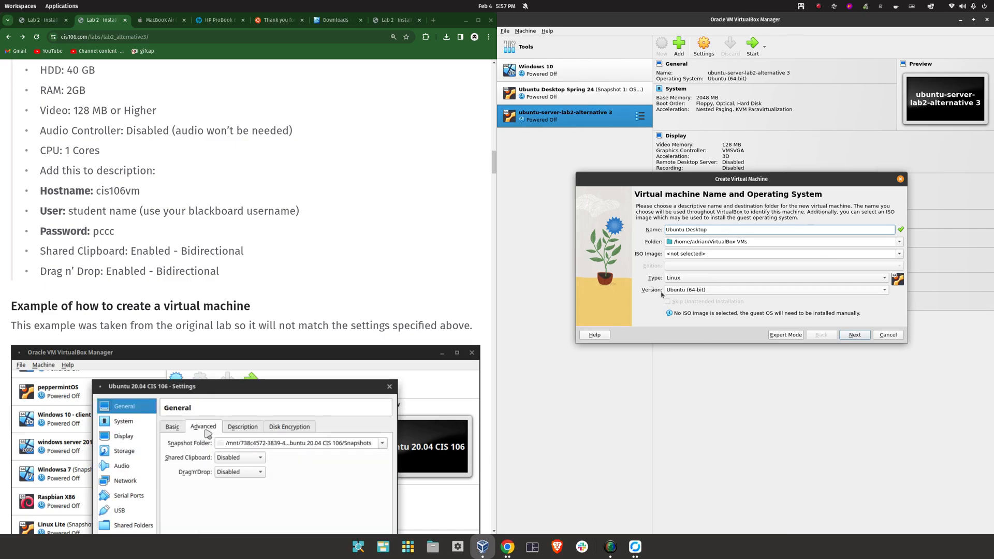
Select ubuntu-22.04.3-desktop-amd64.iso as the ISO, tick Skip Unattended Installation, and continue
{"action": "left_click", "coordinate": [901, 253]}
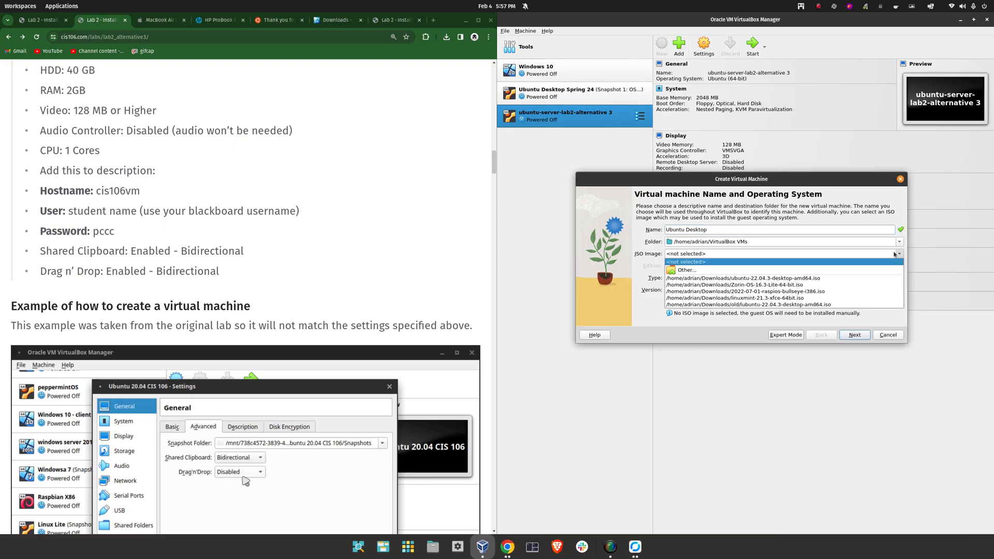
{"action": "left_click", "coordinate": [688, 275]}
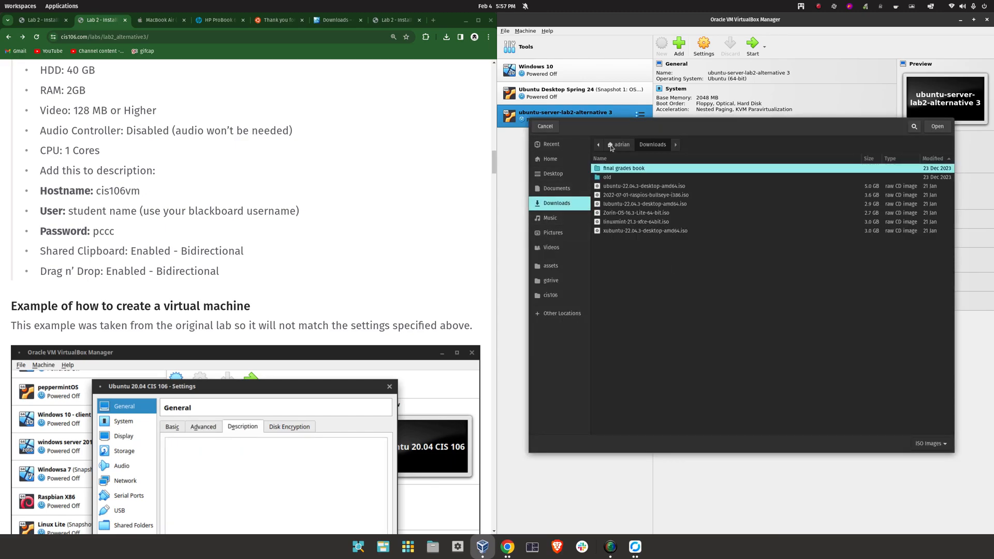
{"action": "left_click", "coordinate": [628, 189]}
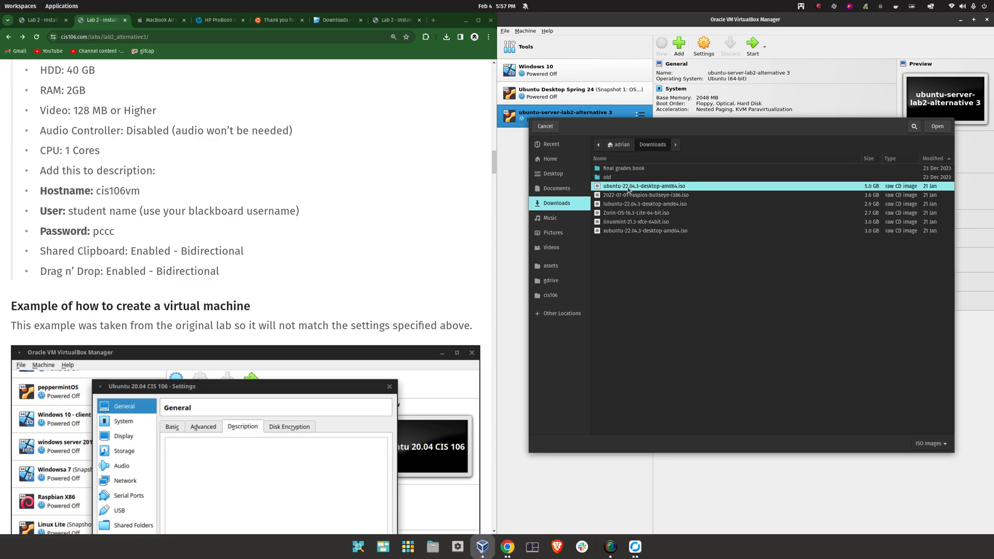
{"action": "double_click", "coordinate": [657, 187]}
{"action": "left_click", "coordinate": [674, 304]}
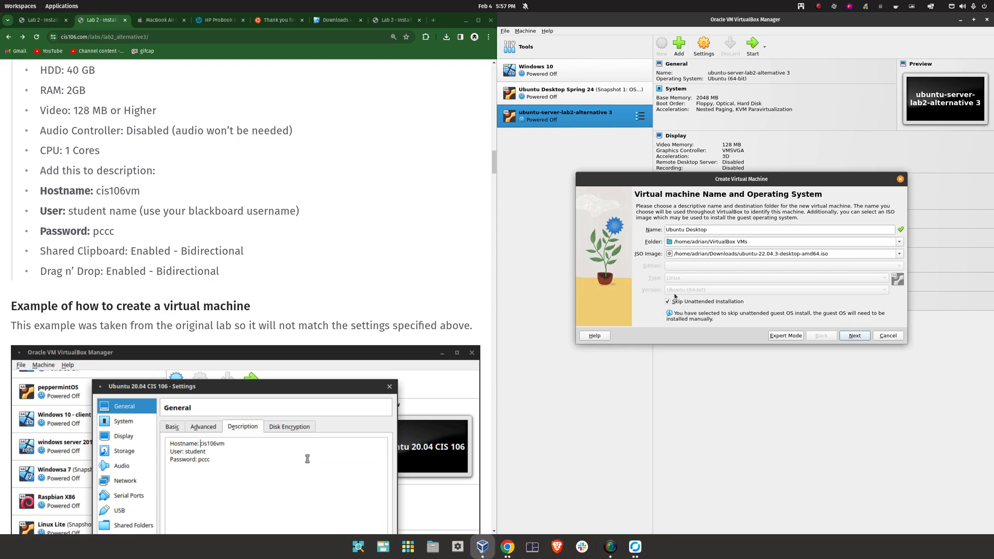
{"action": "left_click", "coordinate": [858, 337]}
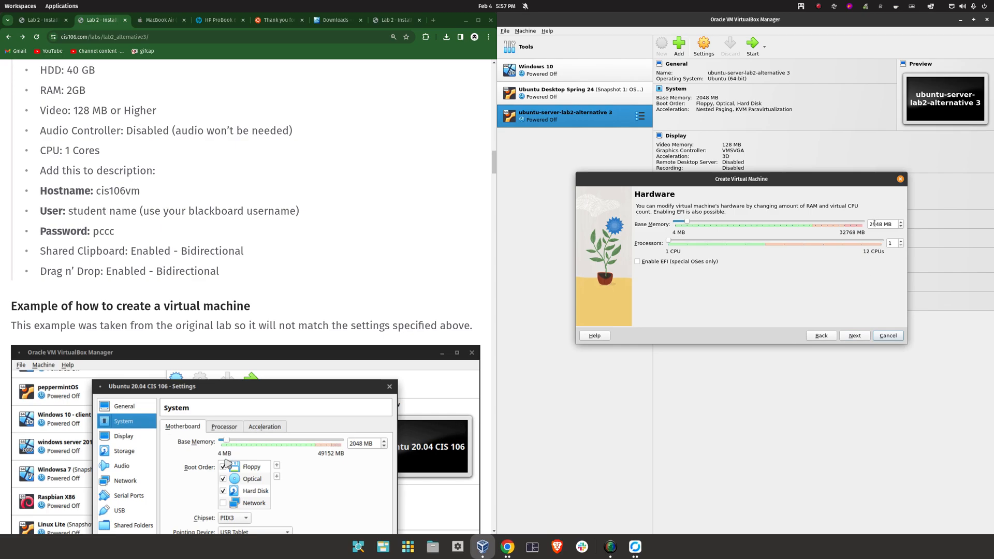
Highlight the 2 GB RAM requirement in the lab guide
{"action": "scroll", "coordinate": [155, 207], "scroll_direction": "up", "scroll_amount": 1}
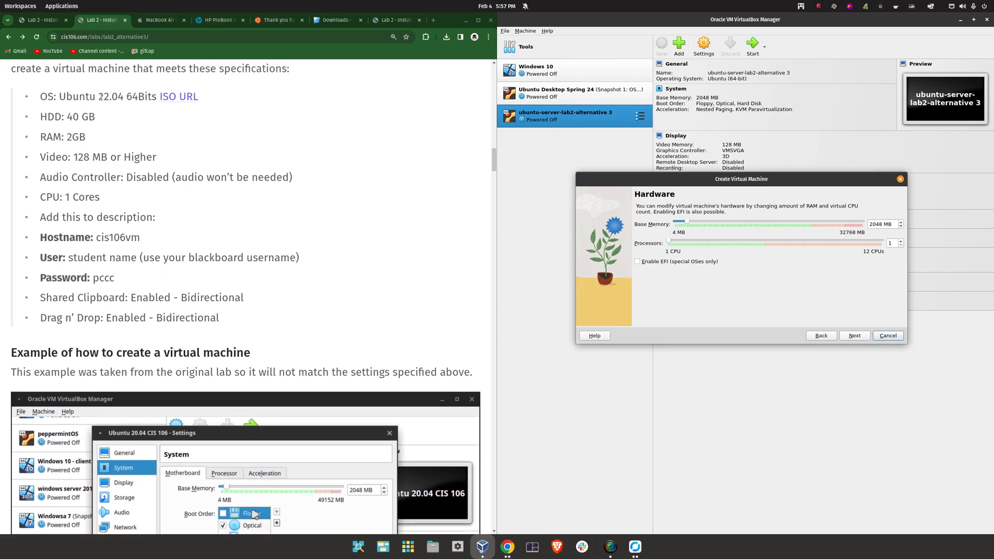
{"action": "left_click_drag", "start_coordinate": [104, 97], "coordinate": [90, 109]}
{"action": "double_click", "coordinate": [76, 137]}
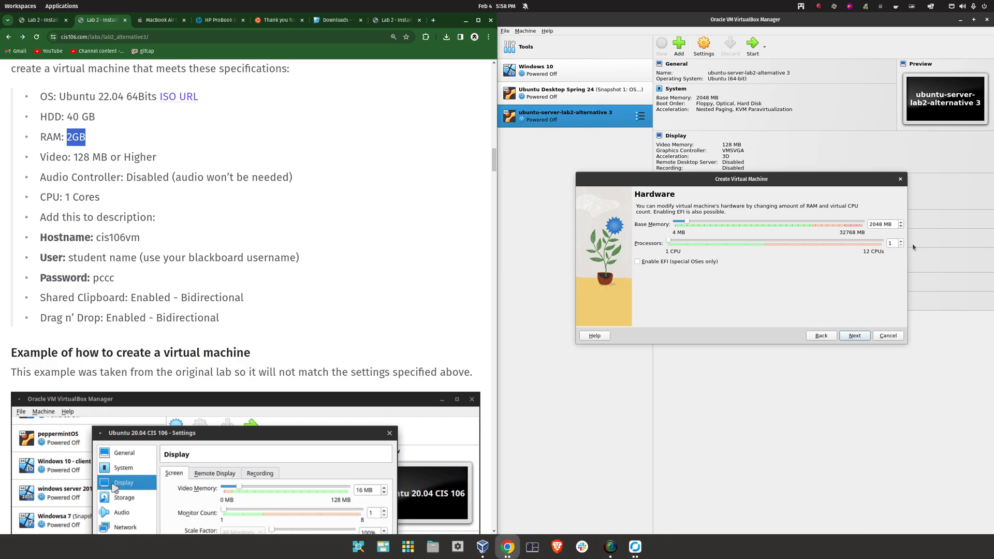
Keep 2048 MB memory and 1 CPU, set a 40 GB virtual disk, and finish
{"action": "left_click", "coordinate": [853, 336]}
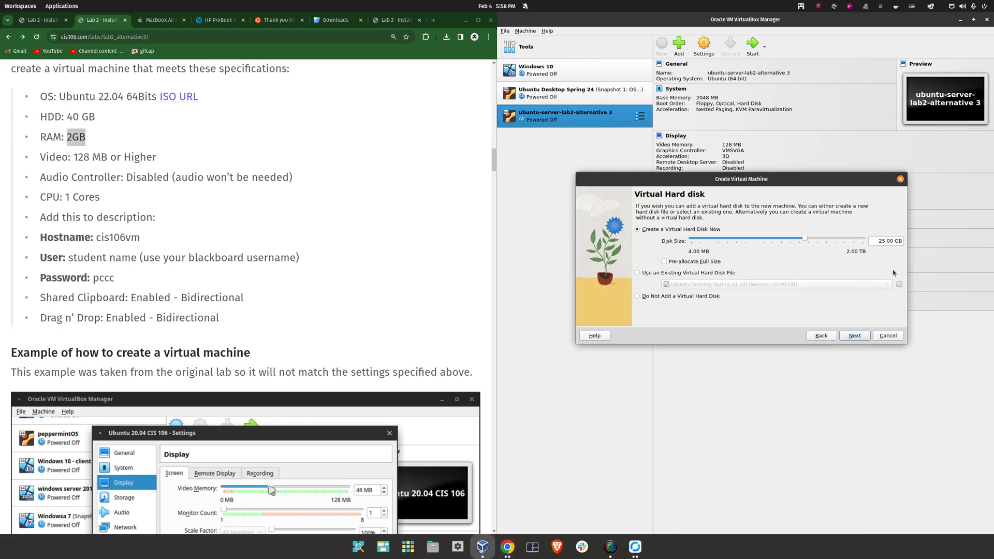
{"action": "double_click", "coordinate": [878, 241]}
{"action": "type", "text": "40"}
{"action": "left_click", "coordinate": [843, 336]}
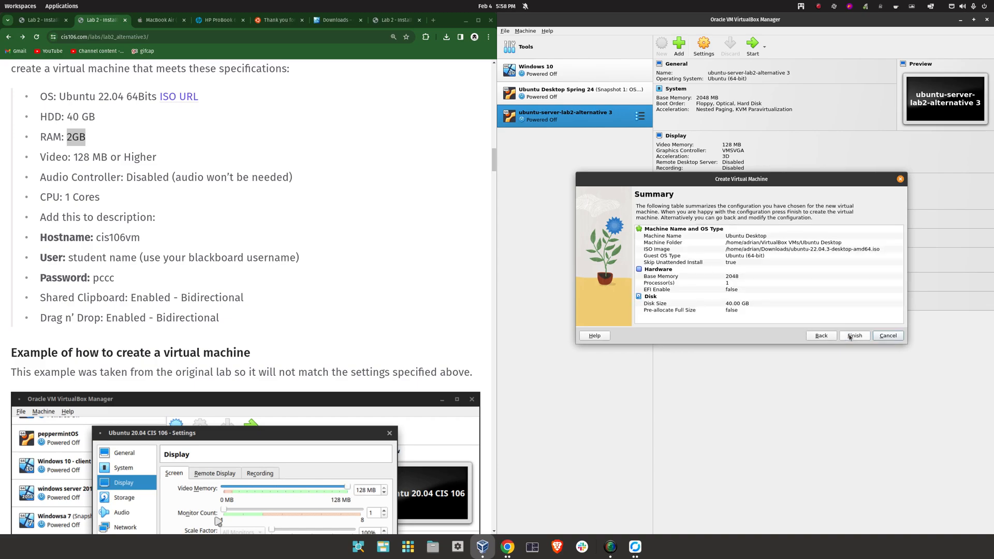
{"action": "left_click", "coordinate": [843, 336]}
Set Shared Clipboard and Drag'n'Drop to Bidirectional in the General Advanced settings
{"action": "left_click", "coordinate": [703, 46]}
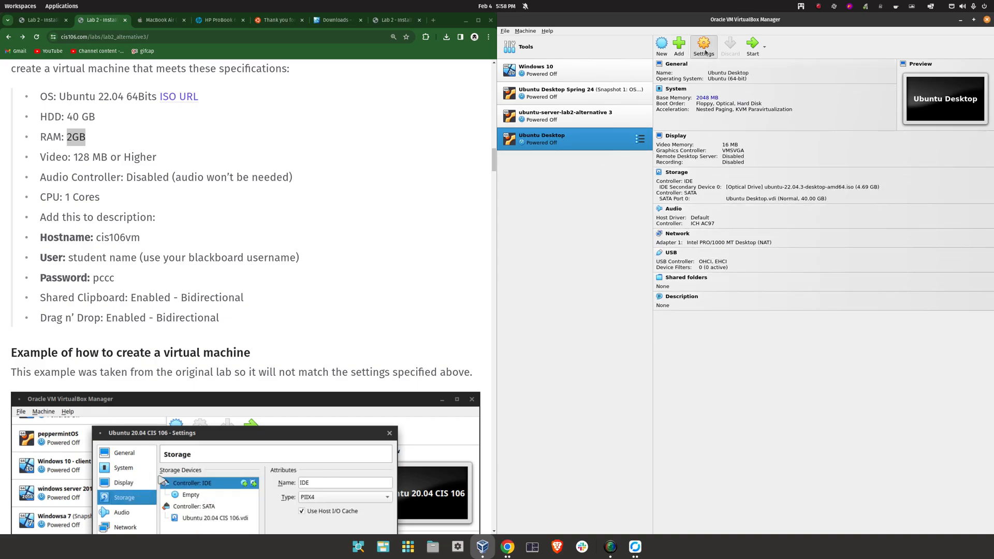
{"action": "left_click", "coordinate": [702, 199]}
{"action": "left_click", "coordinate": [737, 225]}
{"action": "left_click", "coordinate": [739, 255]}
{"action": "left_click", "coordinate": [735, 237]}
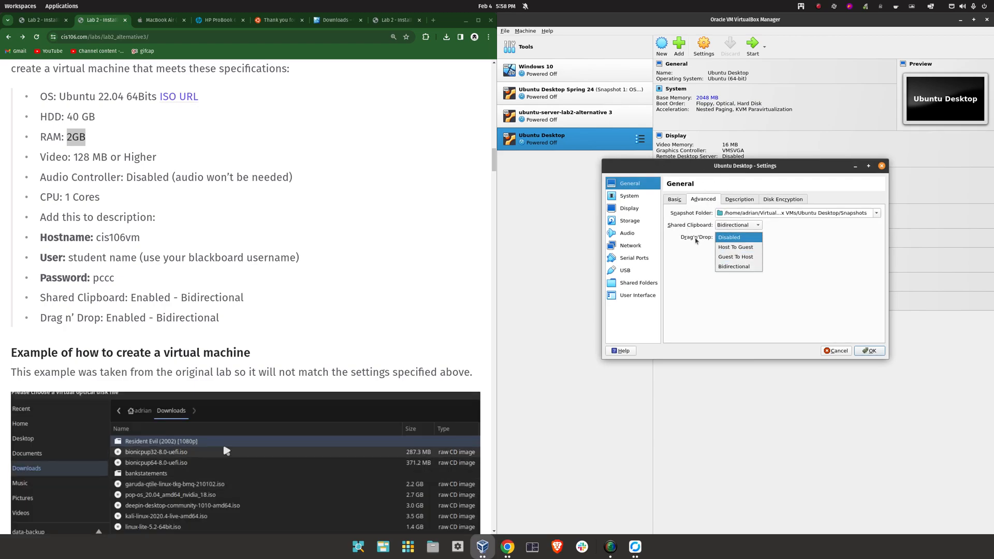
{"action": "left_click", "coordinate": [733, 267]}
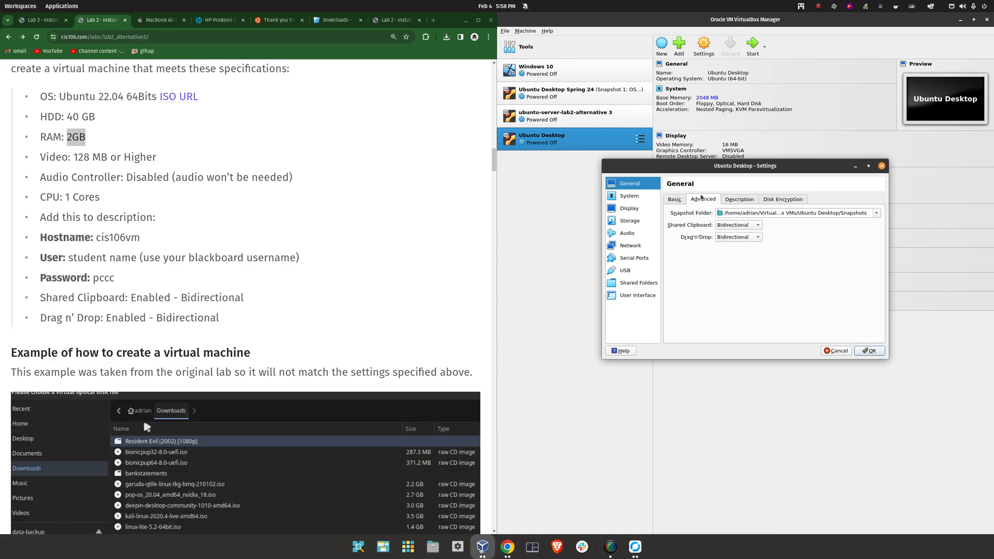
Write a description listing hostname cis106, the user name and the password
{"action": "left_click", "coordinate": [739, 199]}
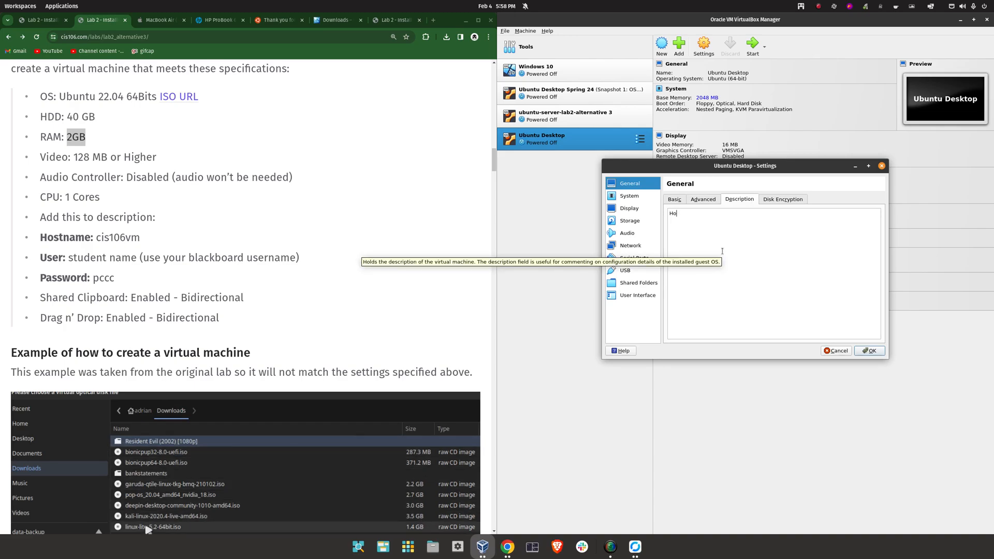
{"action": "key", "text": "BackSpace"}
{"action": "key", "text": "BackSpace"}
{"action": "key", "text": "BackSpace"}
{"action": "key", "text": "BackSpace"}
{"action": "key", "text": "BackSpace"}
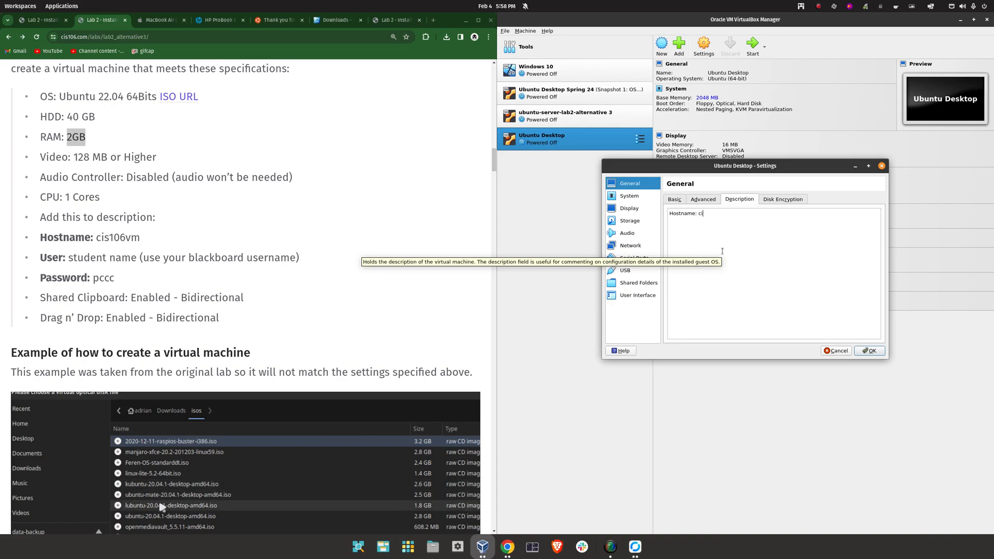
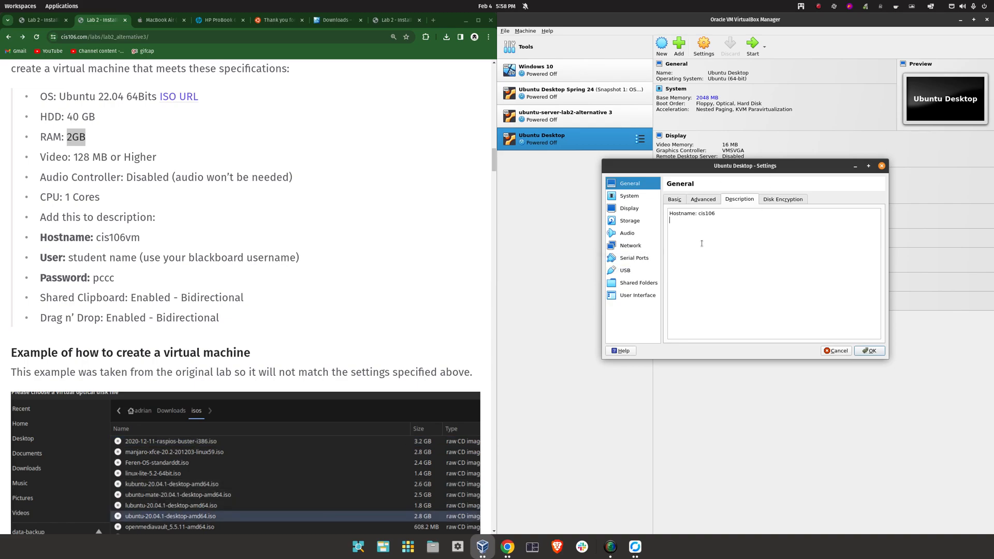
{"action": "key", "text": "Return"}
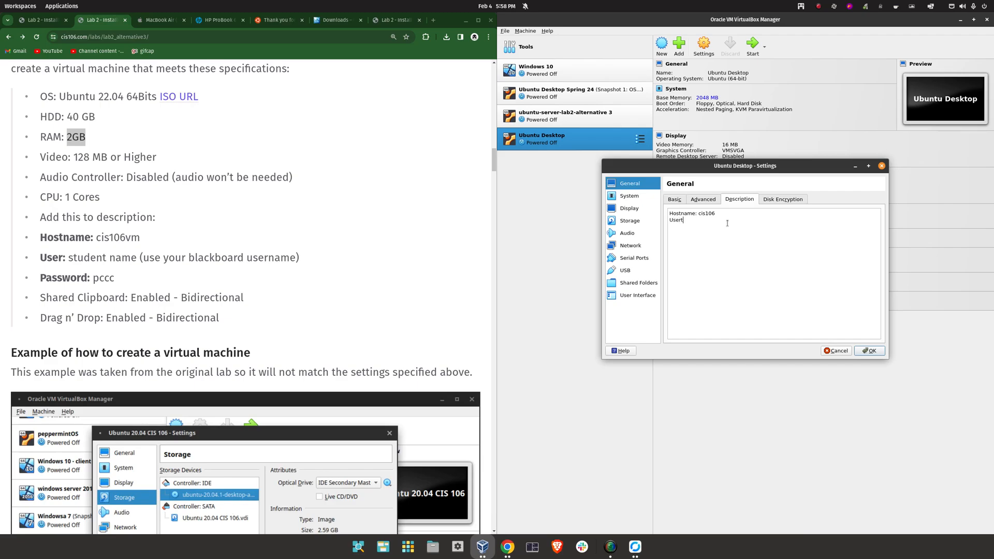
{"action": "key", "text": "Return"}
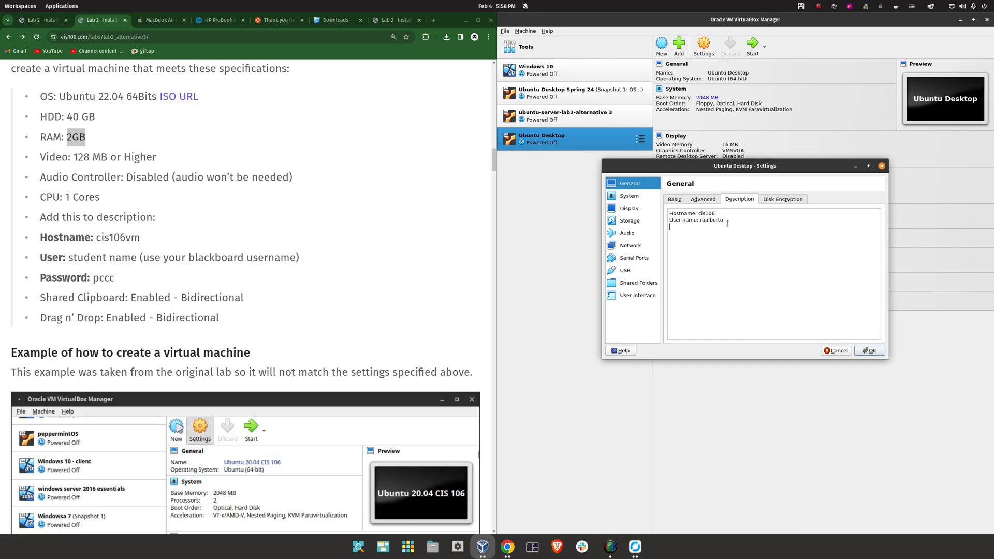
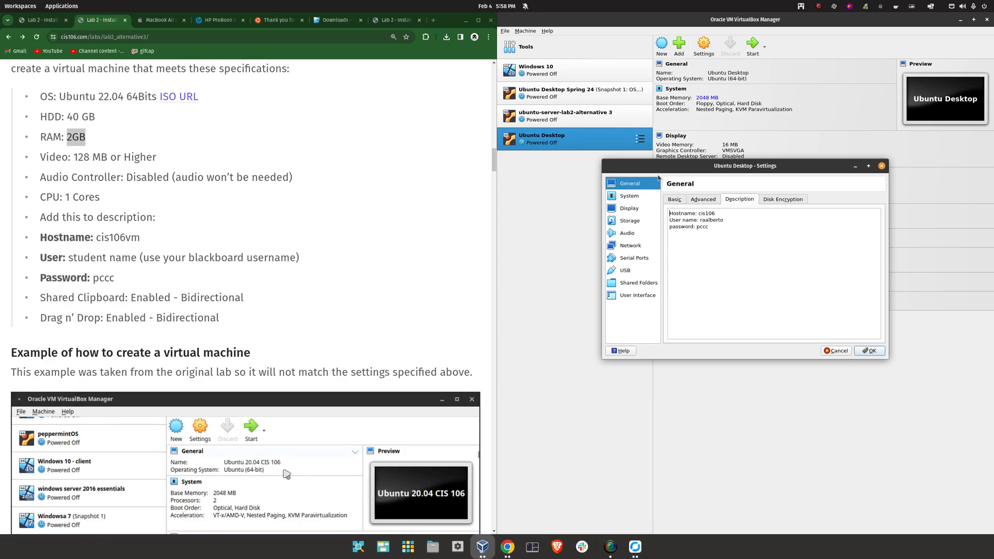
{"action": "left_click", "coordinate": [629, 207]}
{"action": "left_click", "coordinate": [629, 201]}
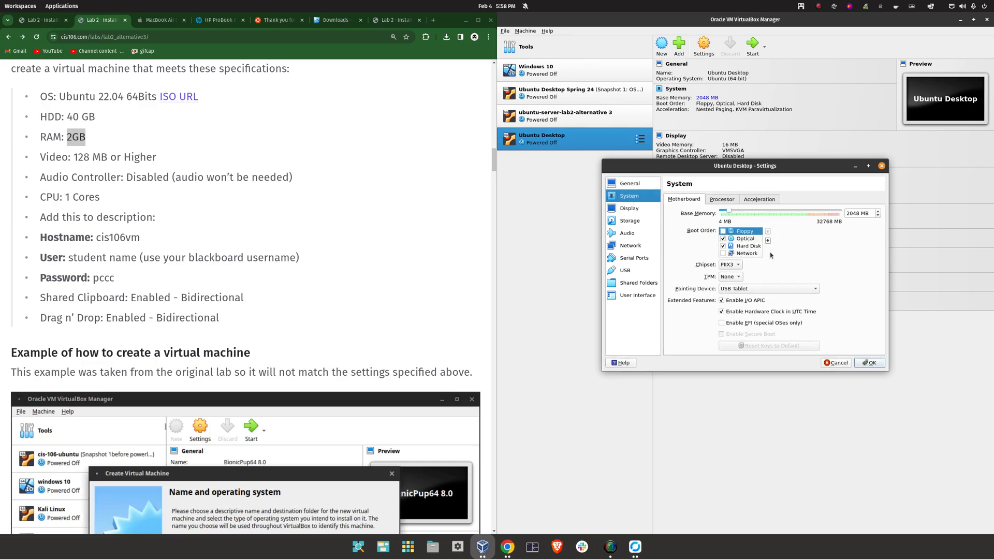
{"action": "left_click", "coordinate": [719, 198]}
{"action": "left_click", "coordinate": [691, 200]}
{"action": "left_click", "coordinate": [629, 208]}
{"action": "left_click_drag", "start_coordinate": [739, 213], "coordinate": [944, 219]}
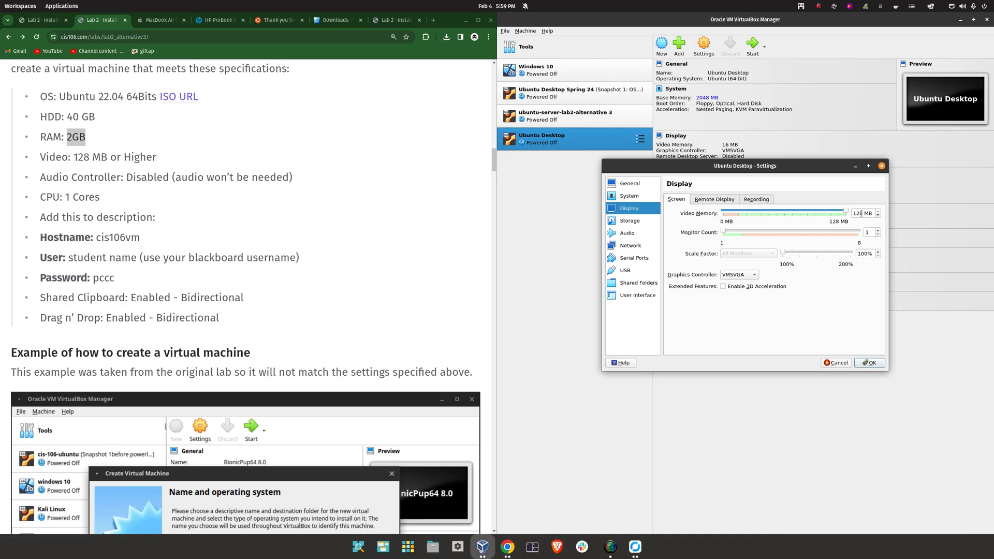
{"action": "left_click", "coordinate": [756, 286]}
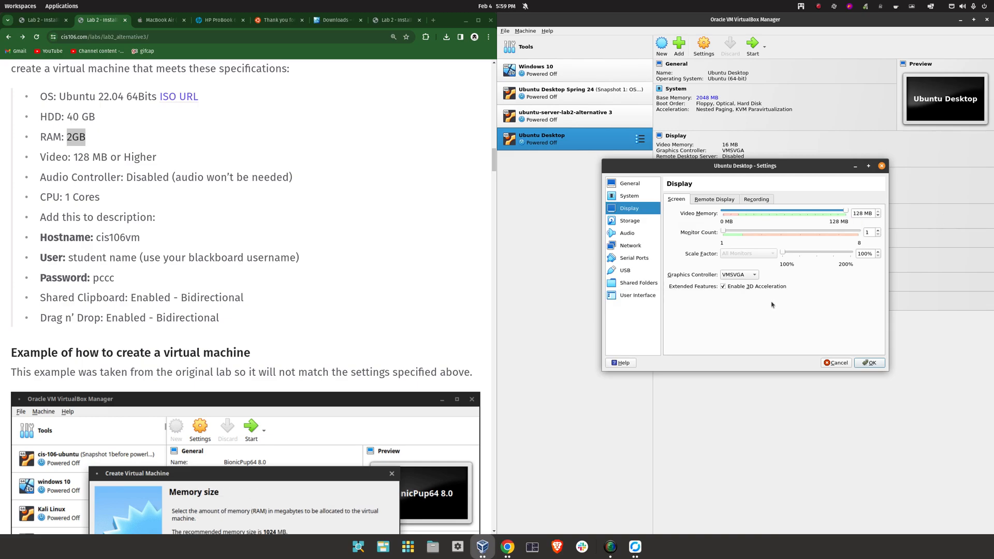
{"action": "left_click", "coordinate": [621, 221]}
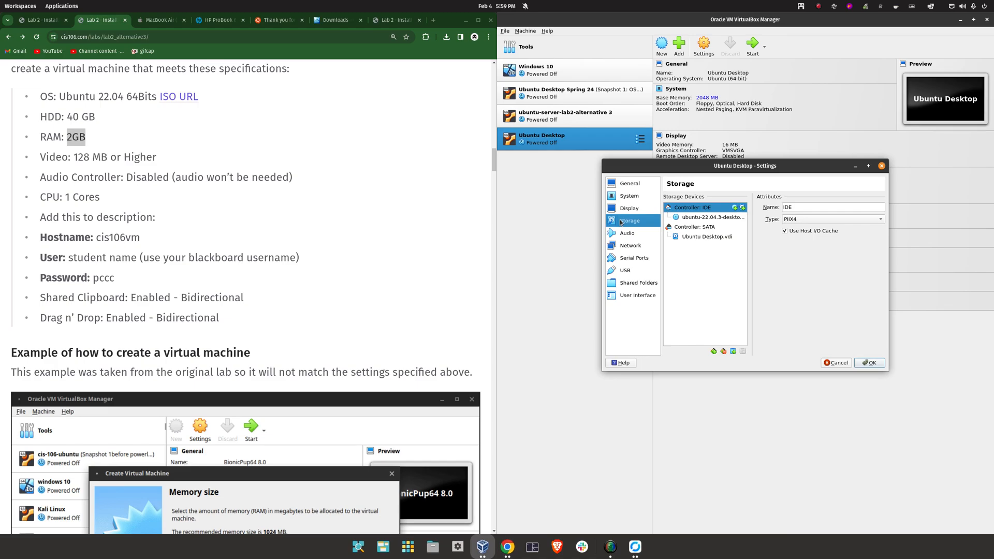
{"action": "left_click", "coordinate": [626, 233]}
{"action": "left_click", "coordinate": [682, 198]}
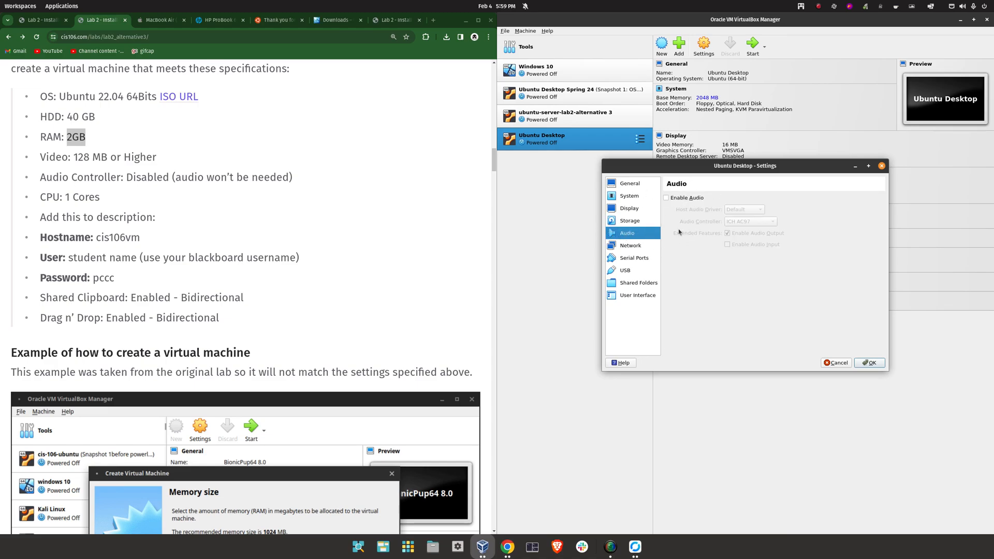
{"action": "left_click", "coordinate": [871, 363]}
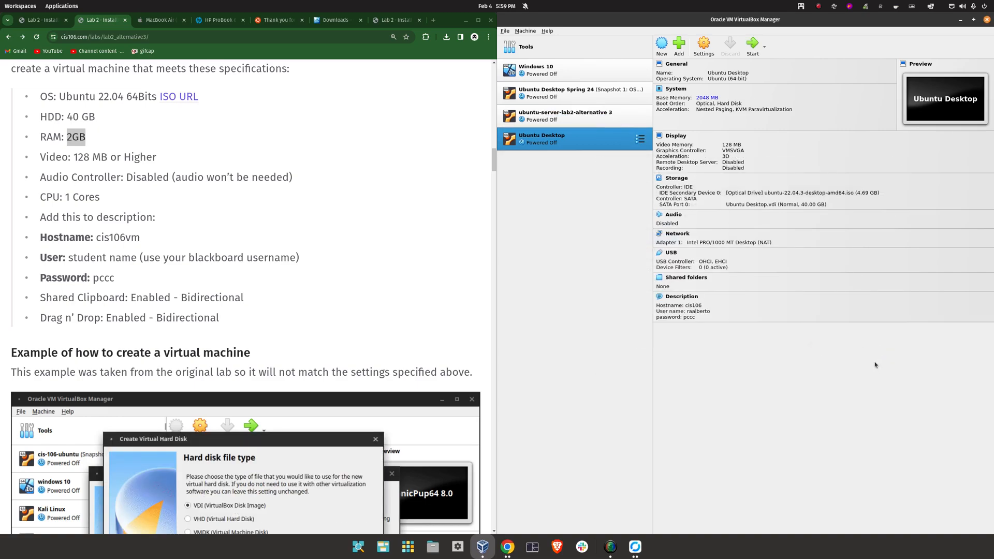
Boot Ubuntu Desktop via Try or Install Ubuntu, then maximize the remote-desktop window
{"action": "left_click", "coordinate": [751, 45]}
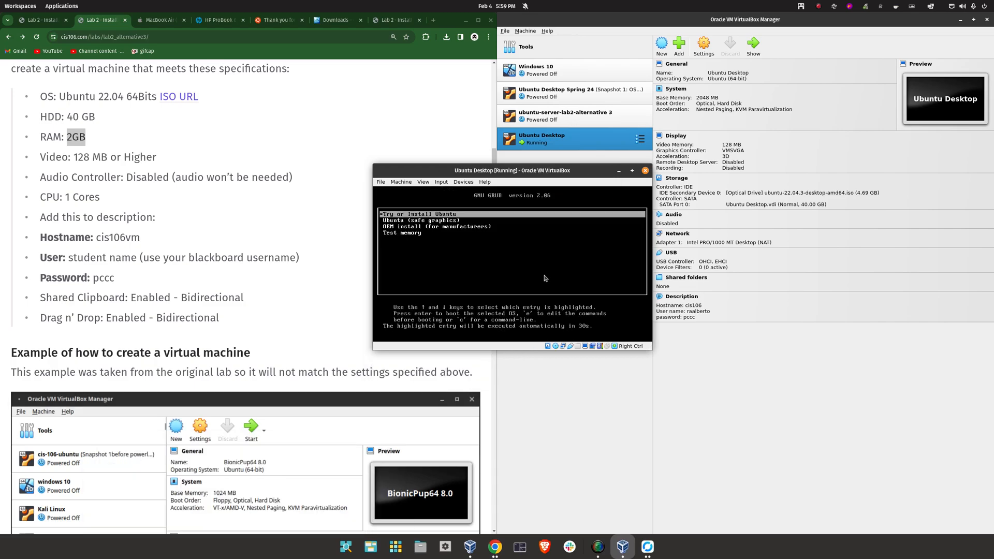
{"action": "key", "text": "Down"}
{"action": "key", "text": "Up"}
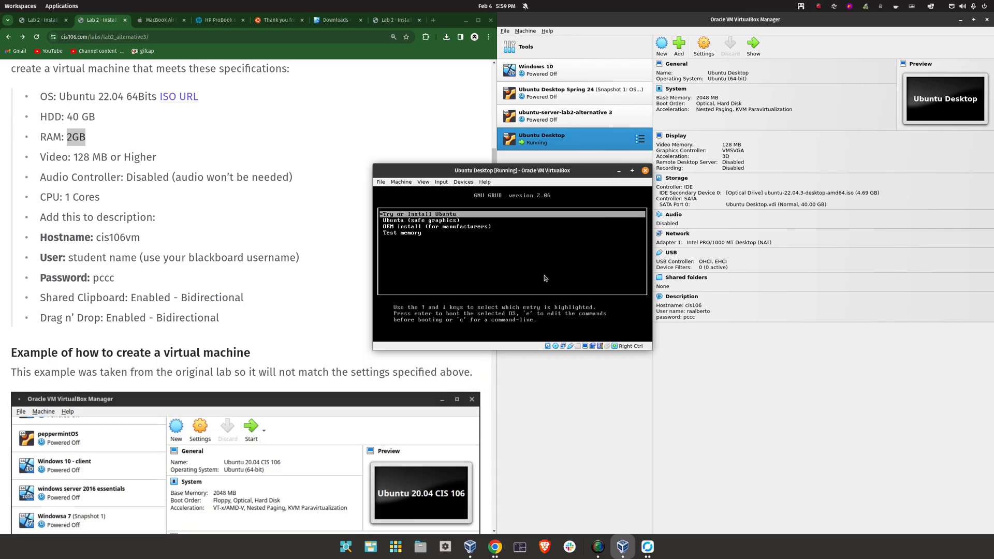
{"action": "key", "text": "Return"}
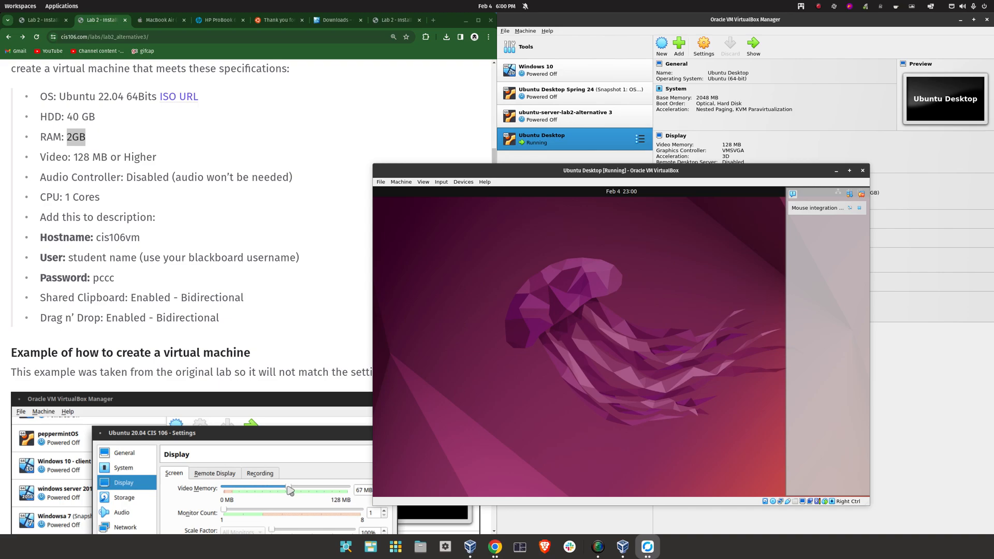
{"action": "left_click_drag", "start_coordinate": [733, 247], "coordinate": [556, 19]}
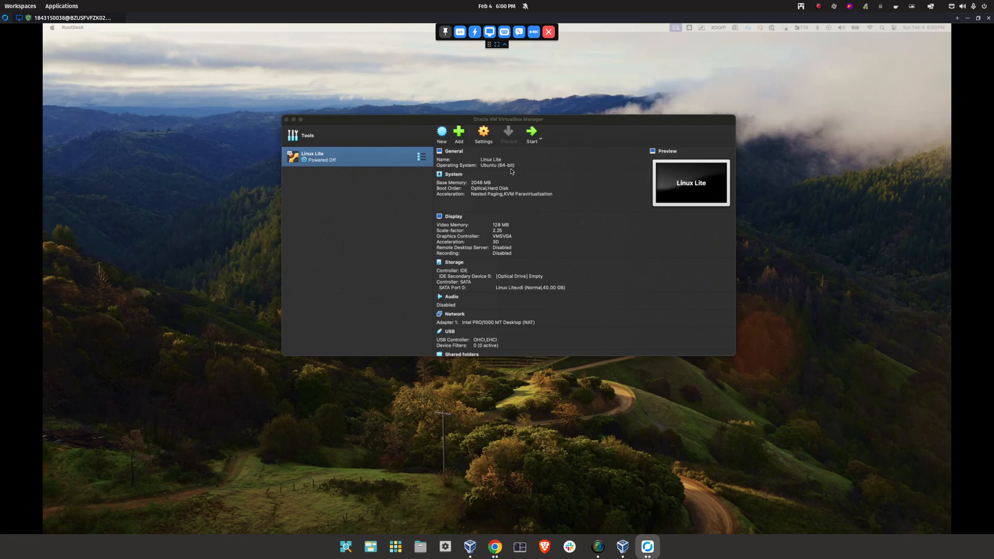
Start a new VM named ubuntu desktop using the ubuntu-22.04.3 desktop ISO
{"action": "key", "text": "ctrl+Right"}
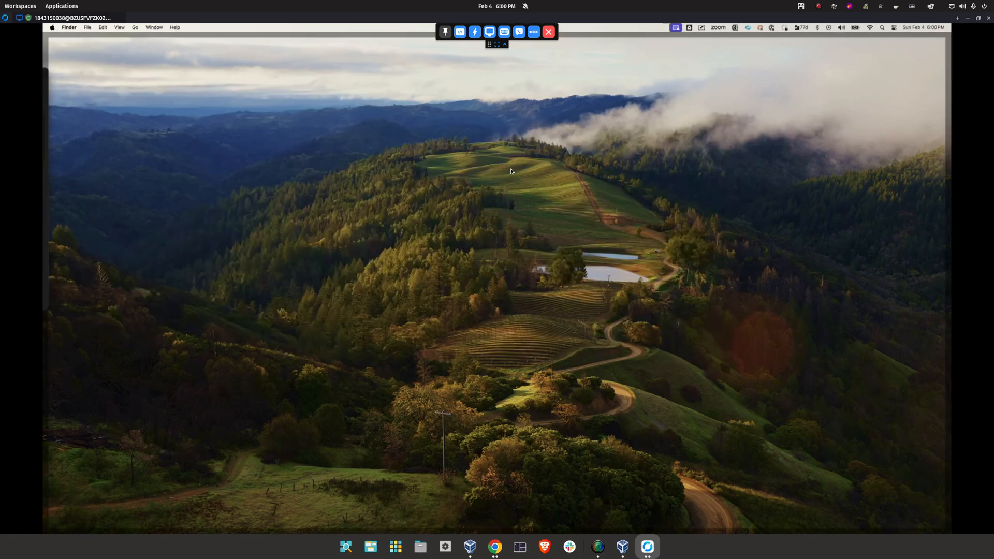
{"action": "key", "text": "ctrl+Left"}
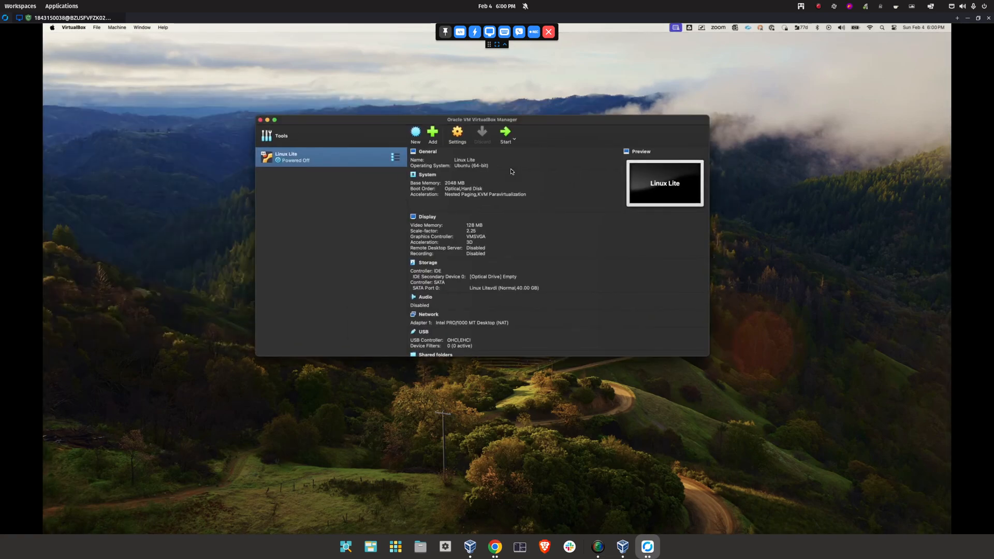
{"action": "key", "text": "super+n"}
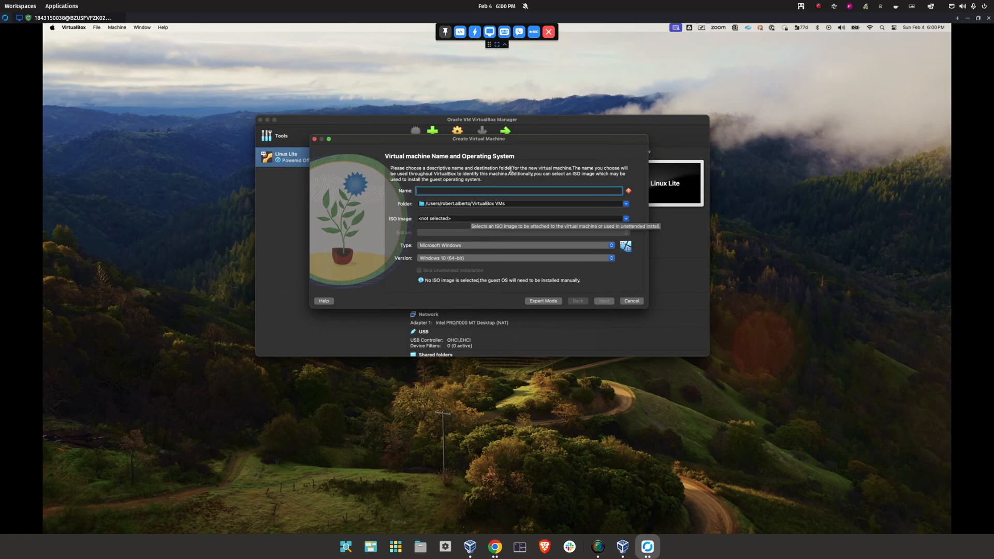
{"action": "type", "text": "ubun"}
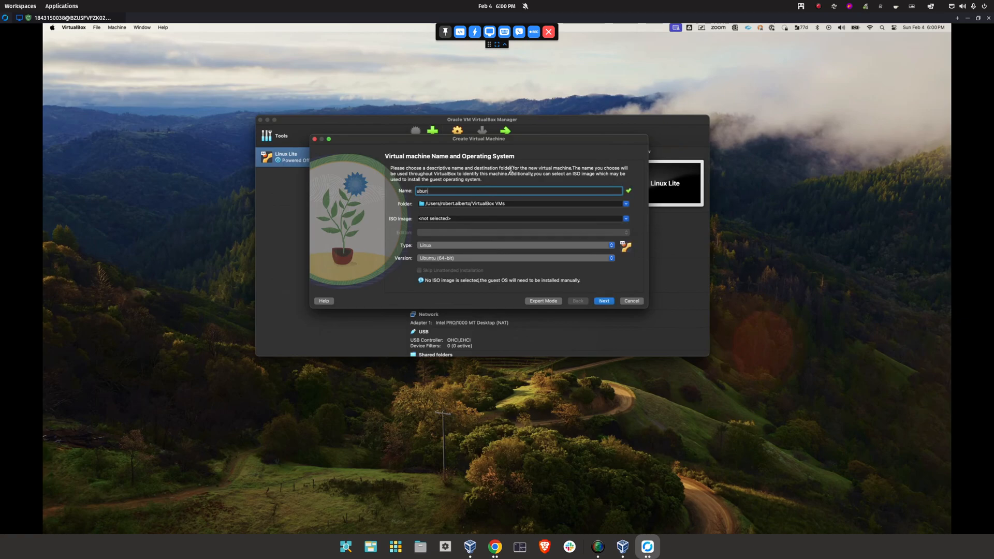
{"action": "type", "text": "tu deskto"}
{"action": "key", "text": "Tab"}
{"action": "key", "text": "Tab"}
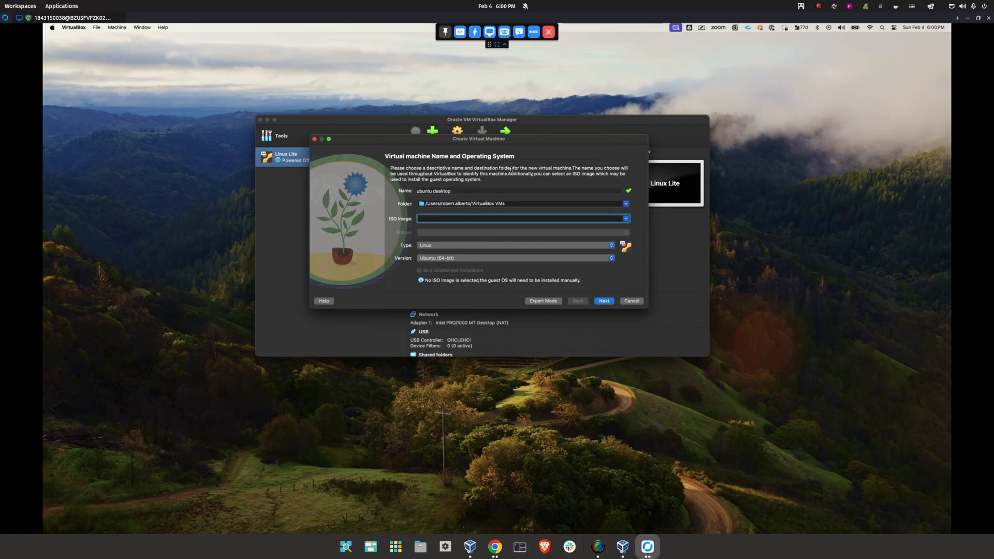
{"action": "key", "text": "space"}
{"action": "key", "text": "Down"}
{"action": "key", "text": "Down"}
{"action": "key", "text": "Down"}
{"action": "key", "text": "Up"}
{"action": "key", "text": "Up"}
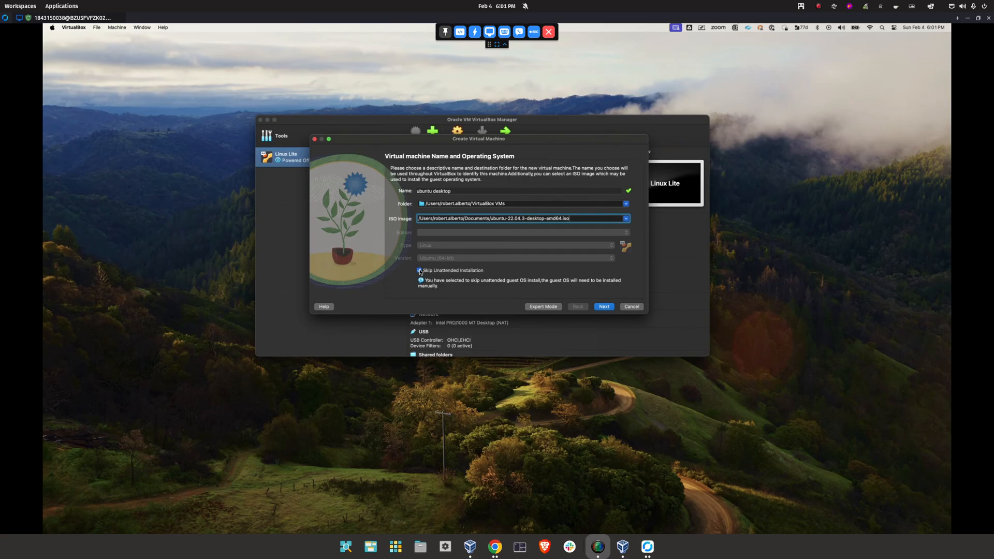
Keep 2048 MB memory and set the virtual disk to 40 GB
{"action": "key", "text": "Return"}
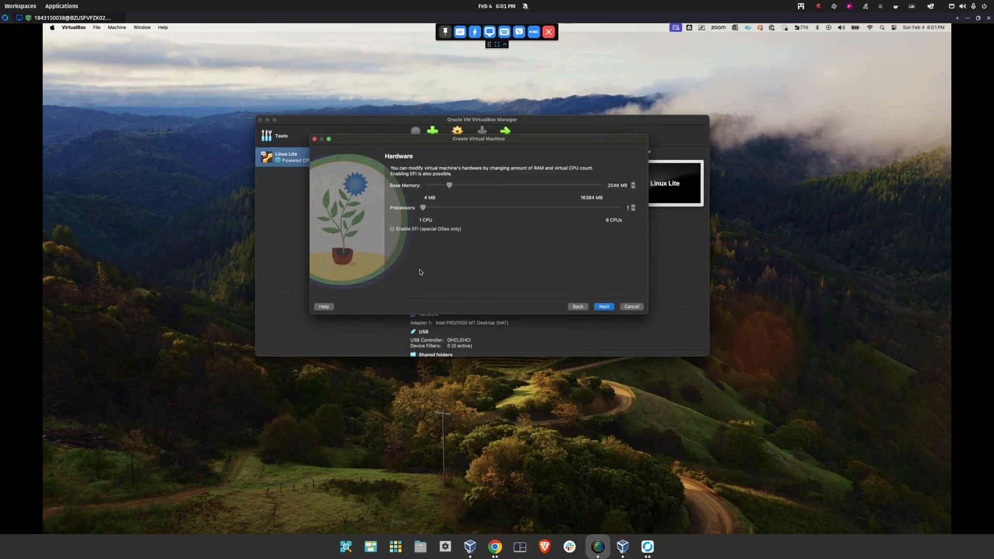
{"action": "key", "text": "Return"}
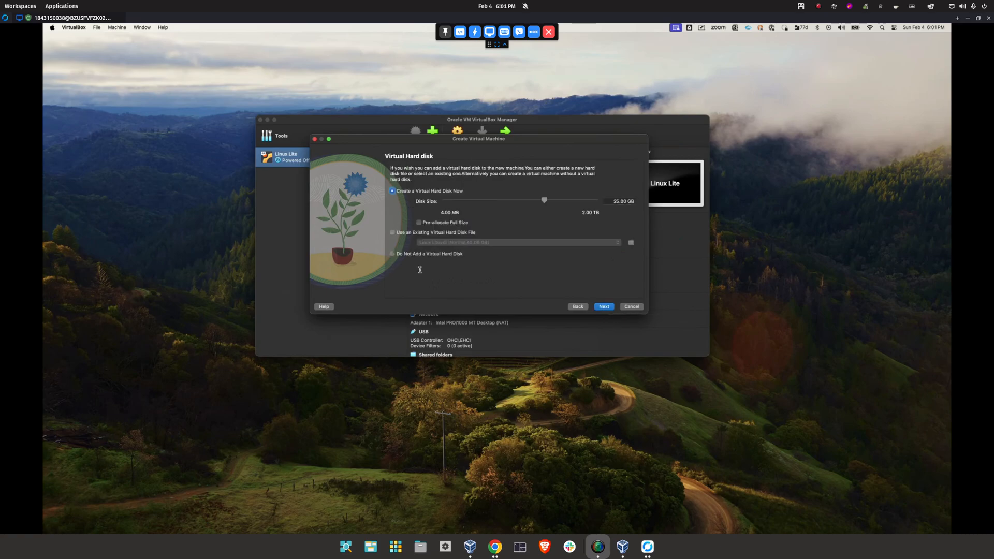
{"action": "key", "text": "Tab"}
{"action": "key", "text": "BackSpace"}
{"action": "type", "text": "40"}
{"action": "key", "text": "BackSpace"}
{"action": "key", "text": "Return"}
{"action": "key", "text": "Return"}
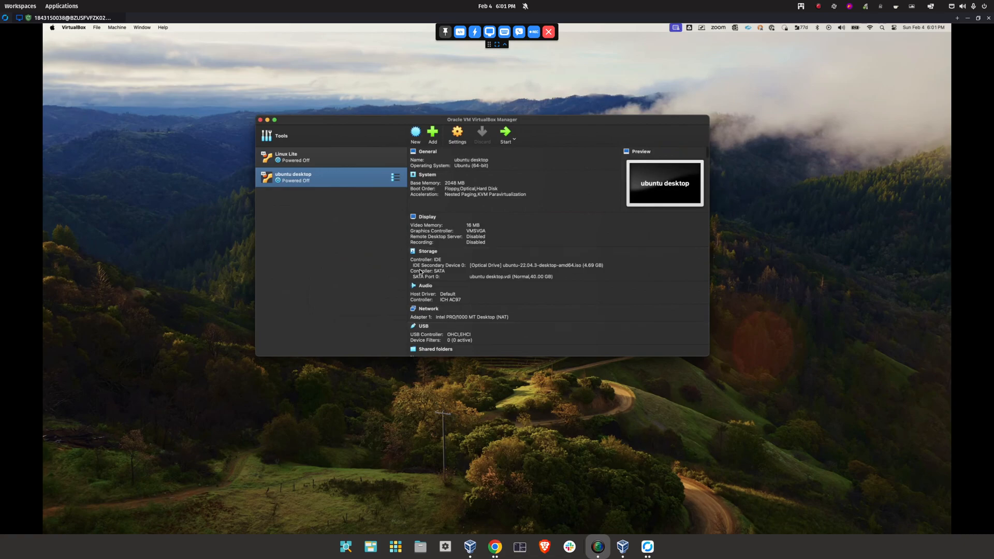
Make Shared Clipboard and Drag'n'Drop bidirectional for ubuntu desktop
{"action": "key", "text": "super+s"}
{"action": "key", "text": "ctrl+Tab"}
{"action": "left_click", "coordinate": [433, 233]}
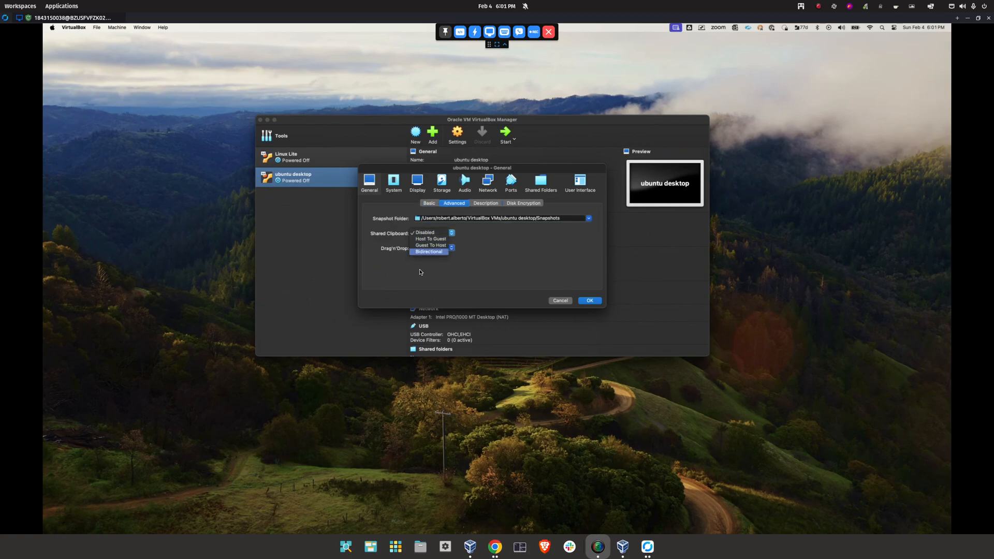
{"action": "left_click", "coordinate": [428, 251]}
{"action": "left_click", "coordinate": [433, 248]}
{"action": "left_click", "coordinate": [427, 266]}
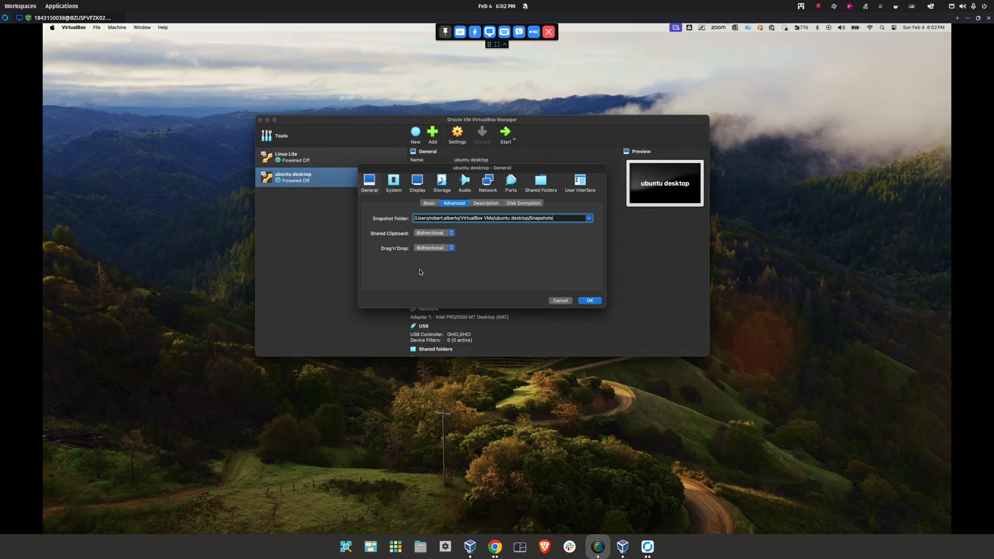
Add a description with hostname cis106, user name and password, and untick Floppy boot
{"action": "left_click", "coordinate": [486, 203]}
{"action": "type", "text": "hostname: cis10"}
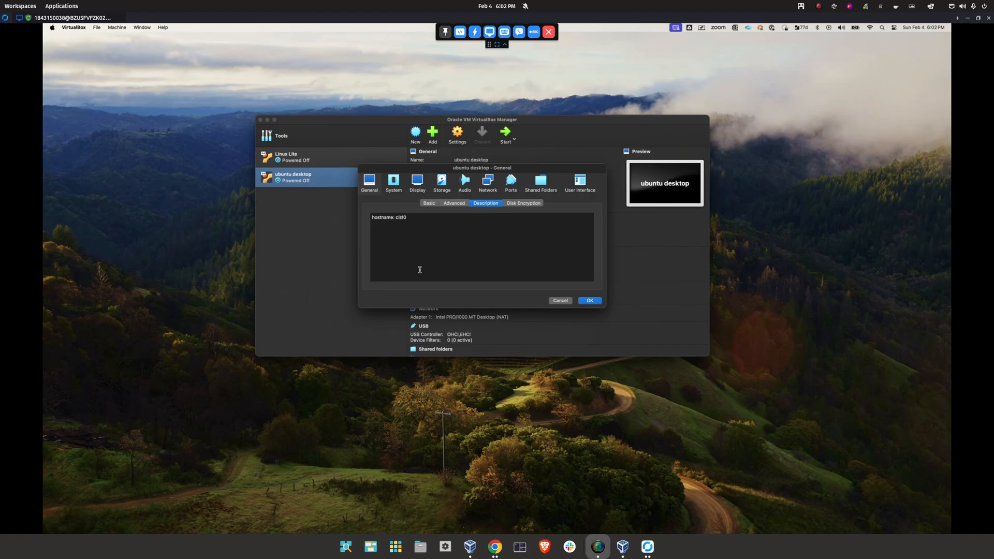
{"action": "type", "text": "6 user"}
{"action": "type", "text": ": raalb"}
{"action": "type", "text": "erto password*:"}
{"action": "left_click", "coordinate": [393, 183]}
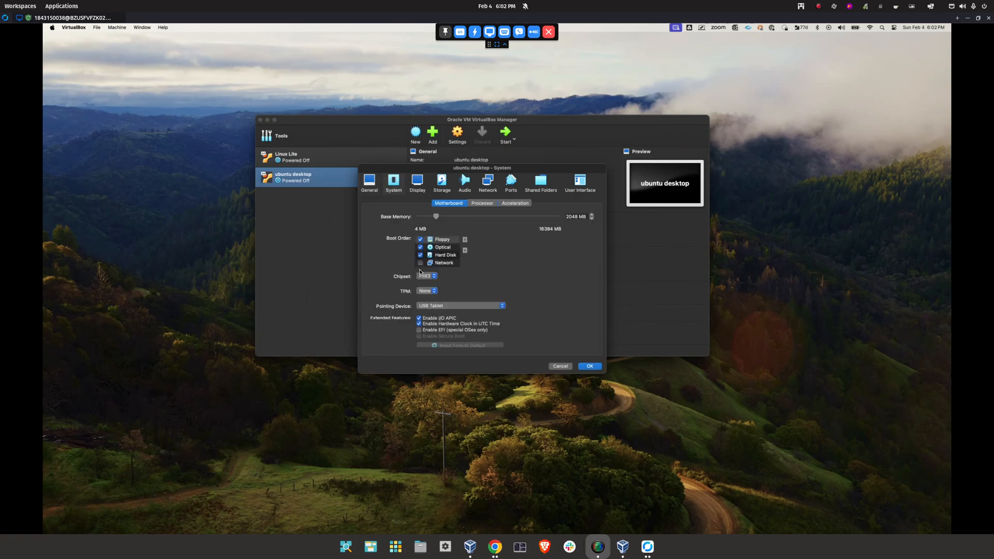
{"action": "left_click", "coordinate": [420, 239]}
Set 128 MB video memory with 3D acceleration, disable audio, and save the settings
{"action": "left_click", "coordinate": [417, 182]}
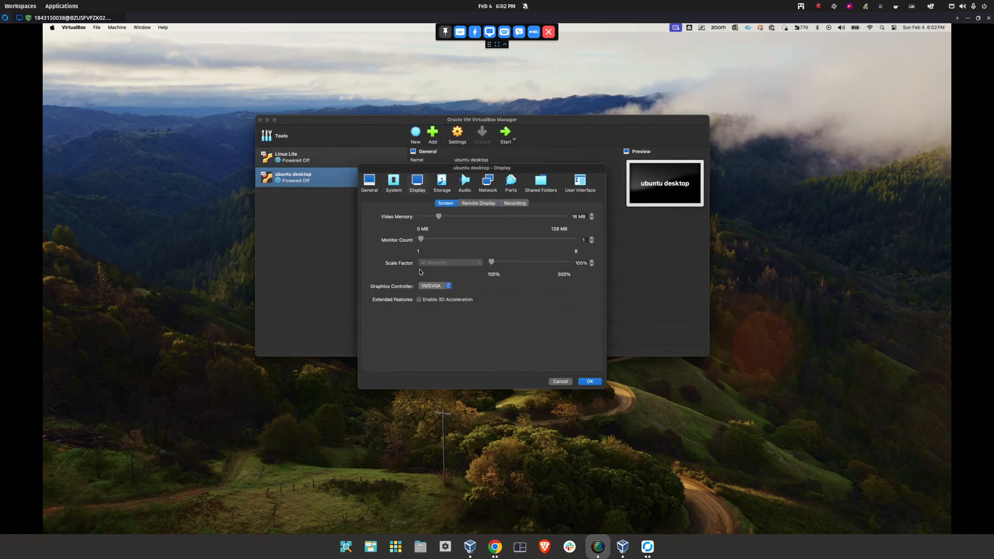
{"action": "left_click", "coordinate": [394, 183]}
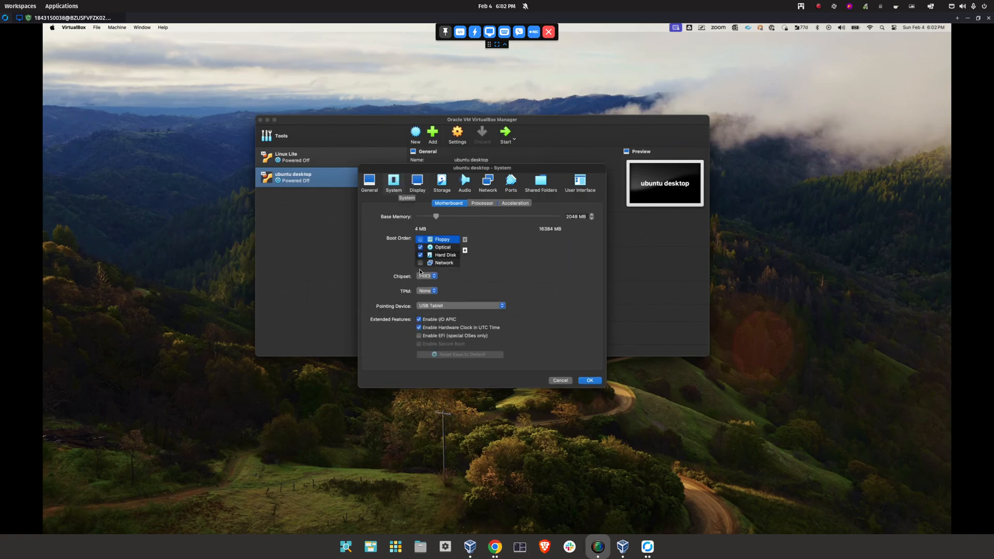
{"action": "left_click", "coordinate": [417, 183]}
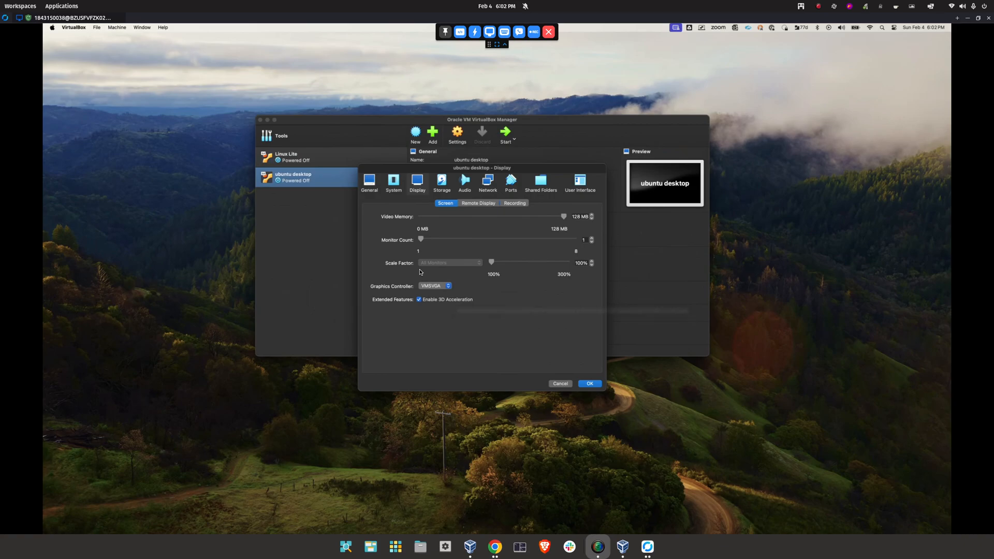
{"action": "left_click", "coordinate": [464, 183]}
{"action": "left_click", "coordinate": [365, 203]}
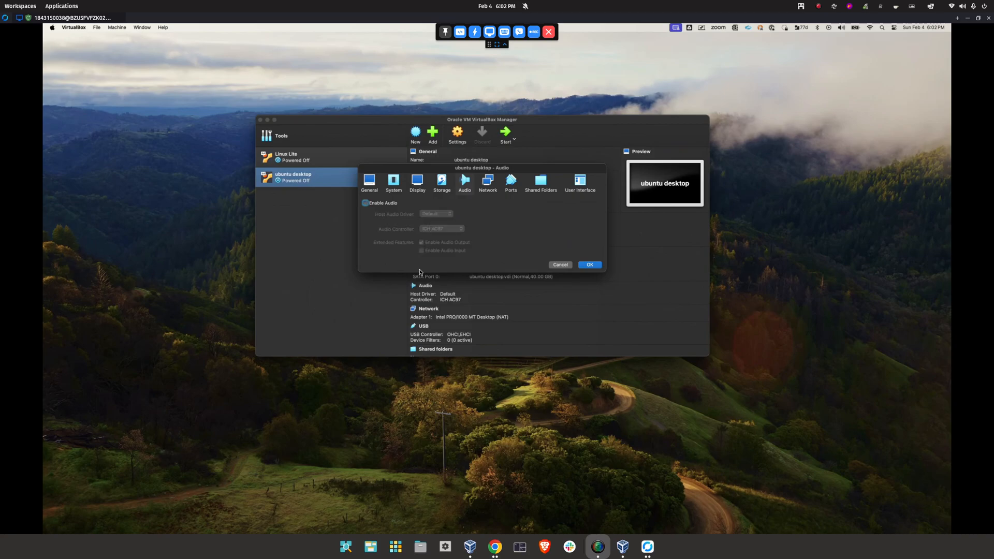
{"action": "key", "text": "Return"}
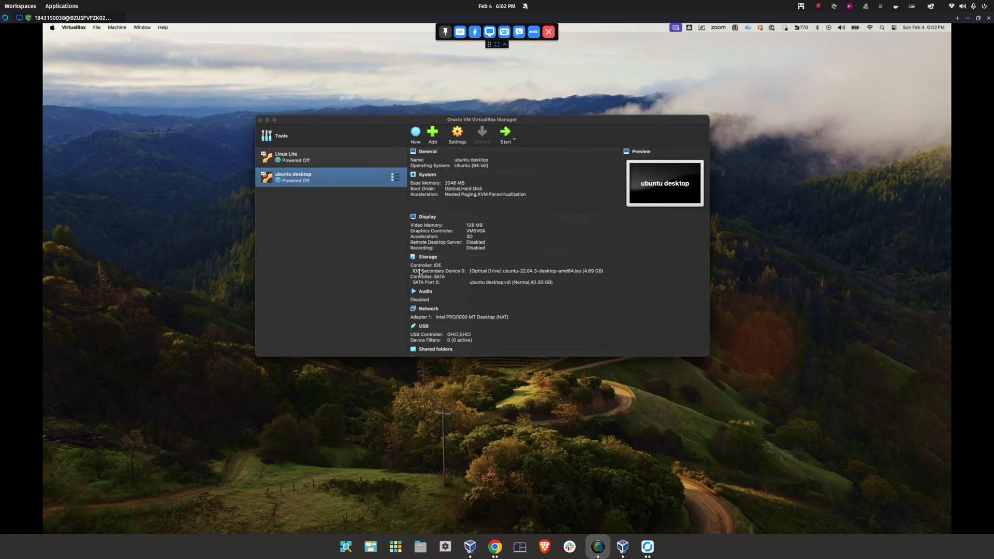
Start the ubuntu desktop VM and scale its Virtual Screen 1 to 225%
{"action": "left_click", "coordinate": [505, 135]}
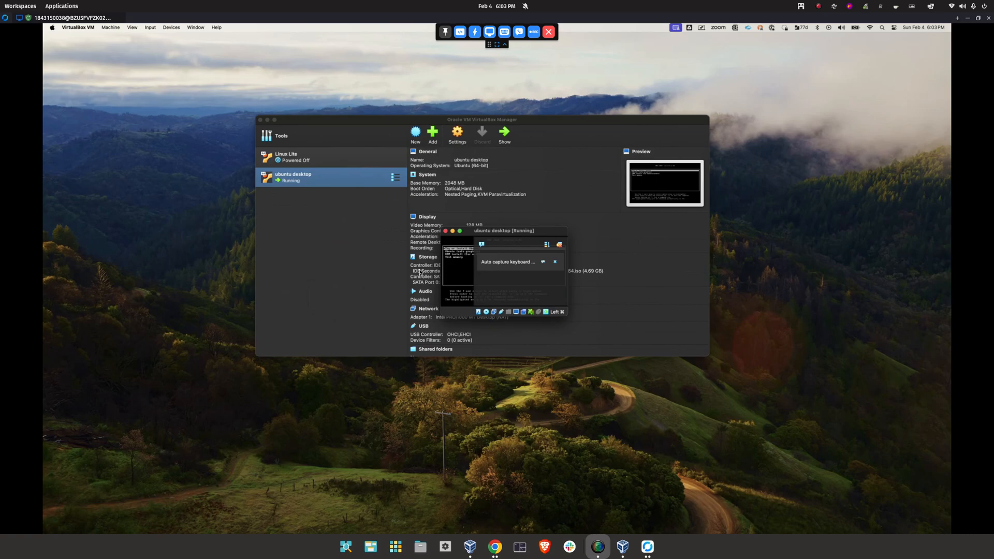
{"action": "left_click", "coordinate": [131, 27]}
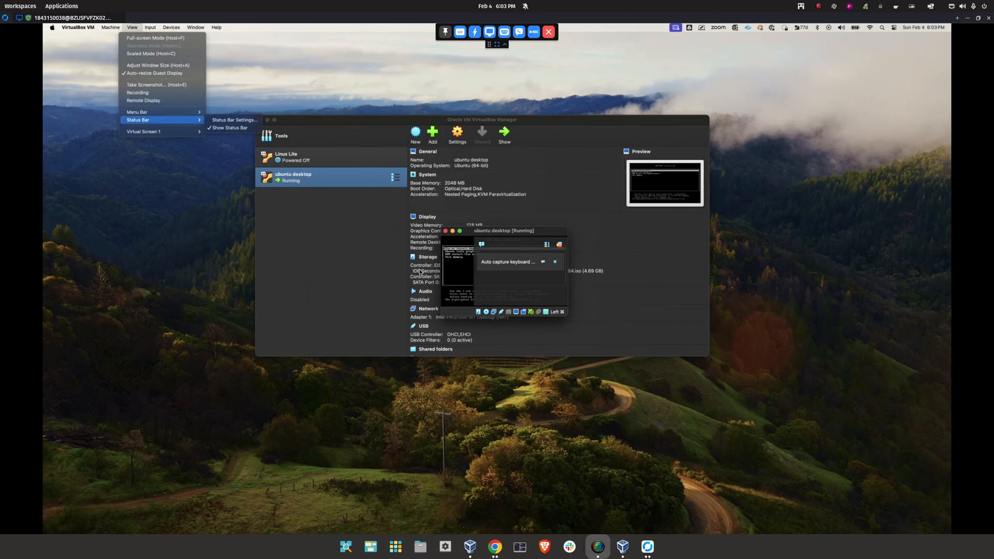
{"action": "mouse_move", "coordinate": [150, 132]}
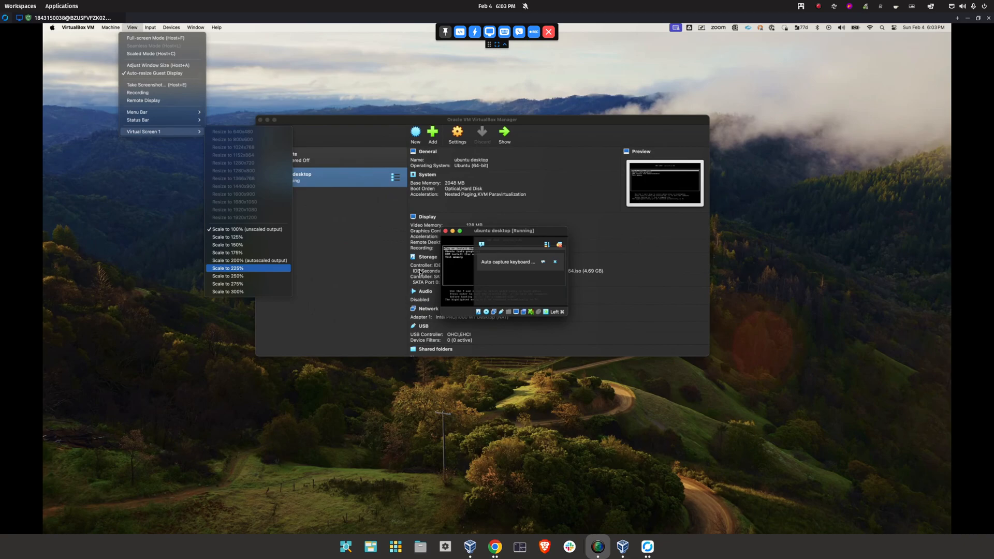
{"action": "key", "text": "Return"}
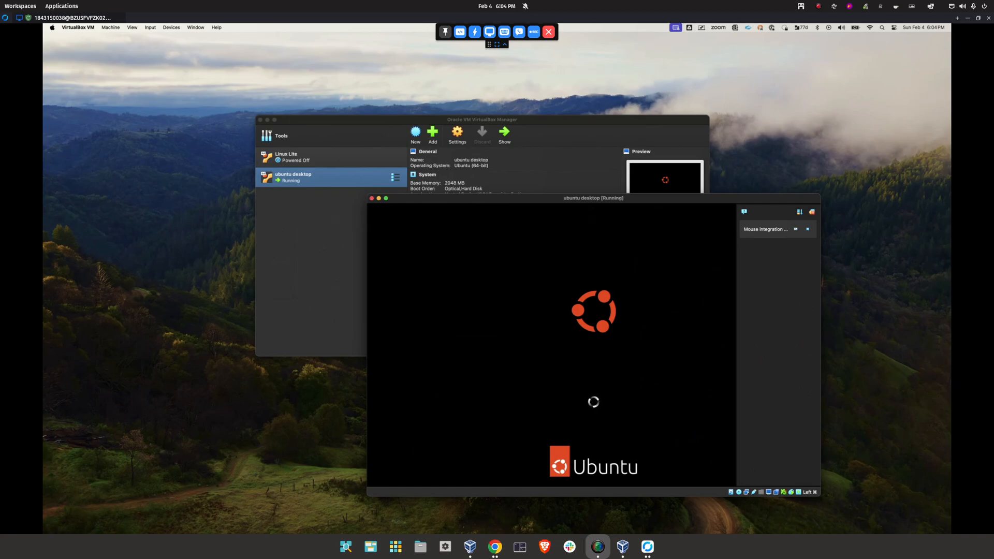
Place the Ubuntu VM window beside the lab guide and dismiss the mouse integration notice
{"action": "left_click", "coordinate": [632, 24]}
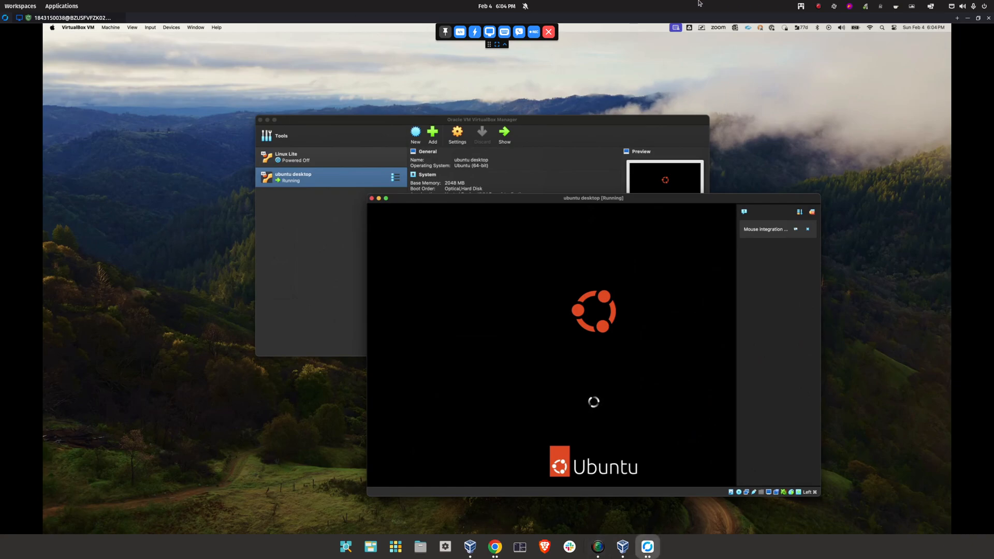
{"action": "left_click_drag", "start_coordinate": [703, 19], "coordinate": [662, 1]}
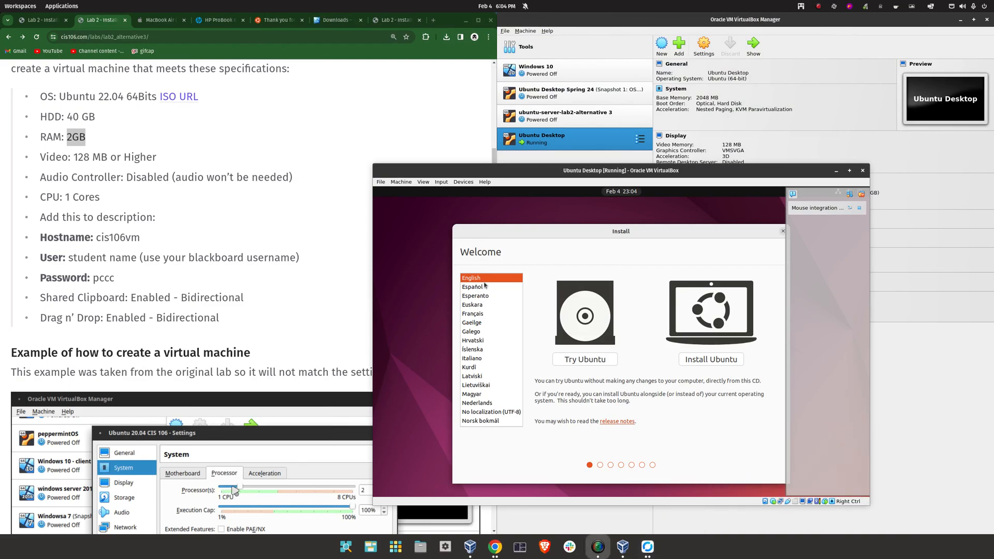
{"action": "left_click_drag", "start_coordinate": [598, 172], "coordinate": [456, 101]}
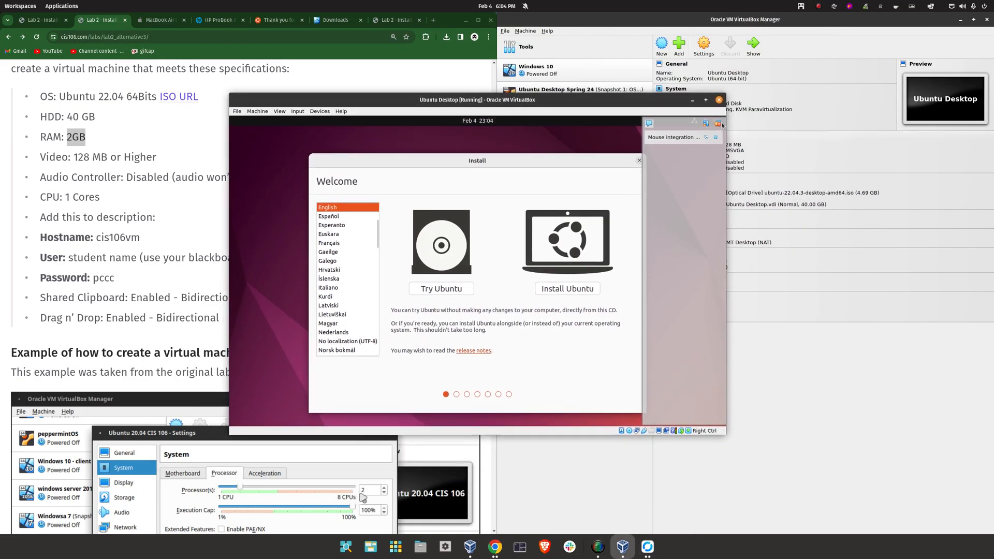
{"action": "left_click", "coordinate": [717, 123]}
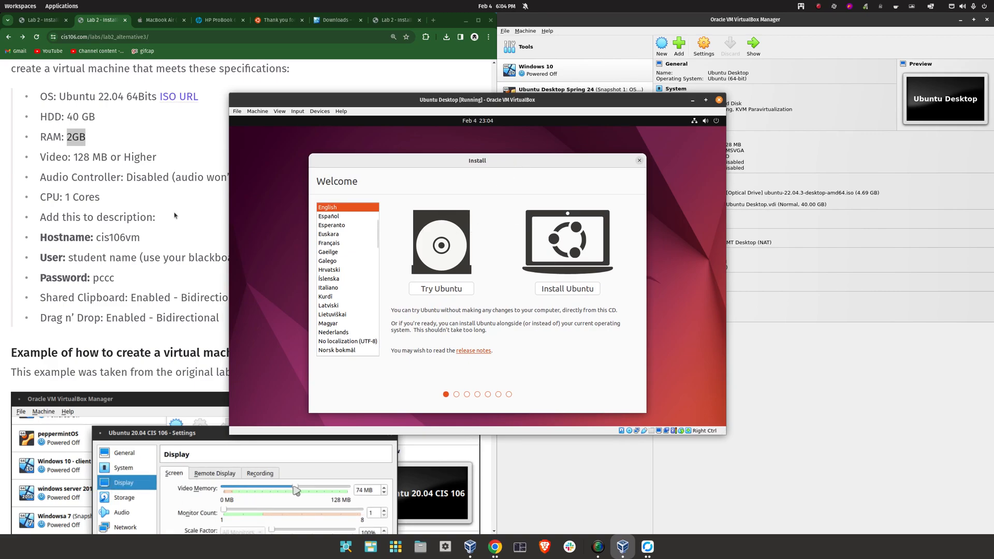
Find Step 3: Install Ubuntu in the lab guide, then choose Install Ubuntu
{"action": "left_click", "coordinate": [165, 365]}
{"action": "scroll", "coordinate": [165, 365], "scroll_direction": "down", "scroll_amount": 10}
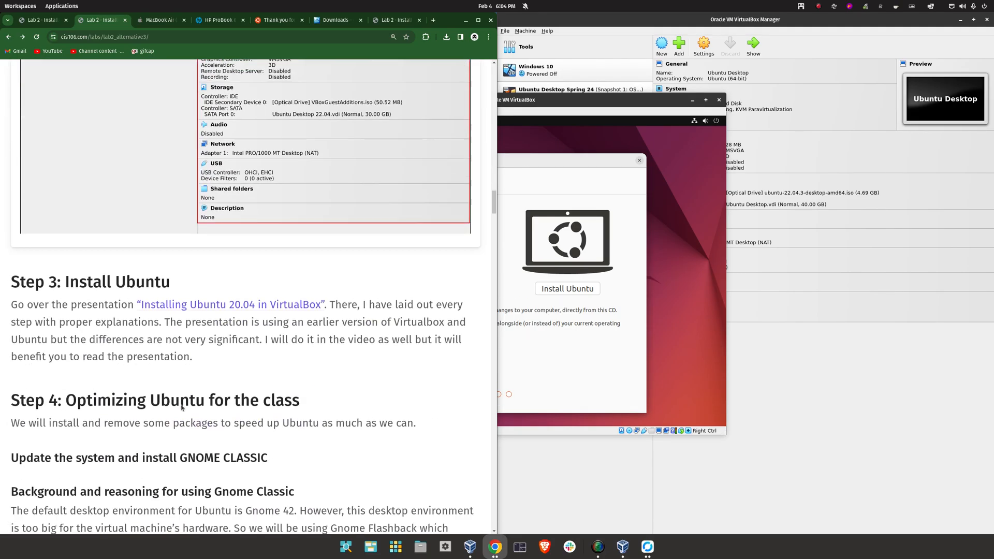
{"action": "scroll", "coordinate": [274, 94], "scroll_direction": "up", "scroll_amount": 3}
{"action": "scroll", "coordinate": [235, 122], "scroll_direction": "up", "scroll_amount": 3}
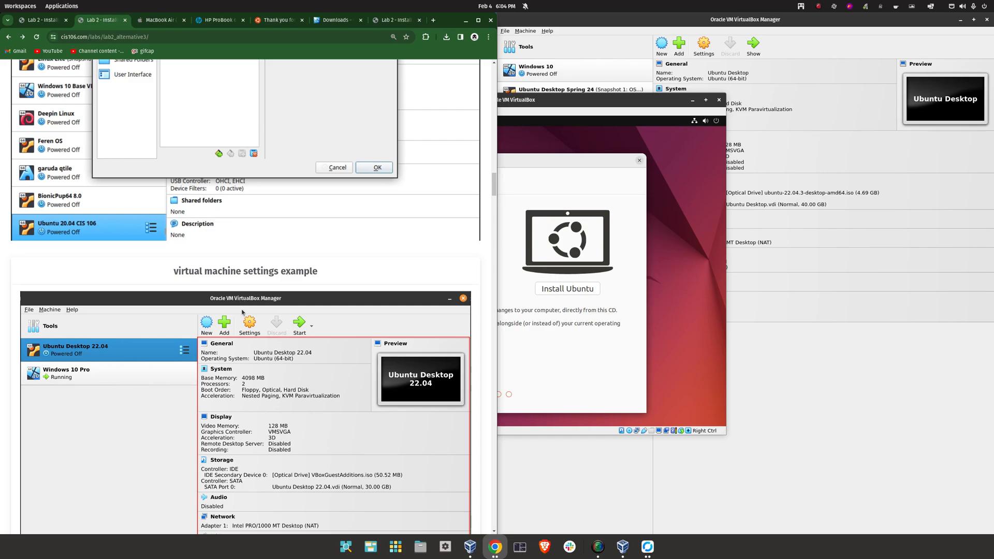
{"action": "scroll", "coordinate": [232, 319], "scroll_direction": "down", "scroll_amount": 5}
{"action": "scroll", "coordinate": [232, 320], "scroll_direction": "down", "scroll_amount": 4}
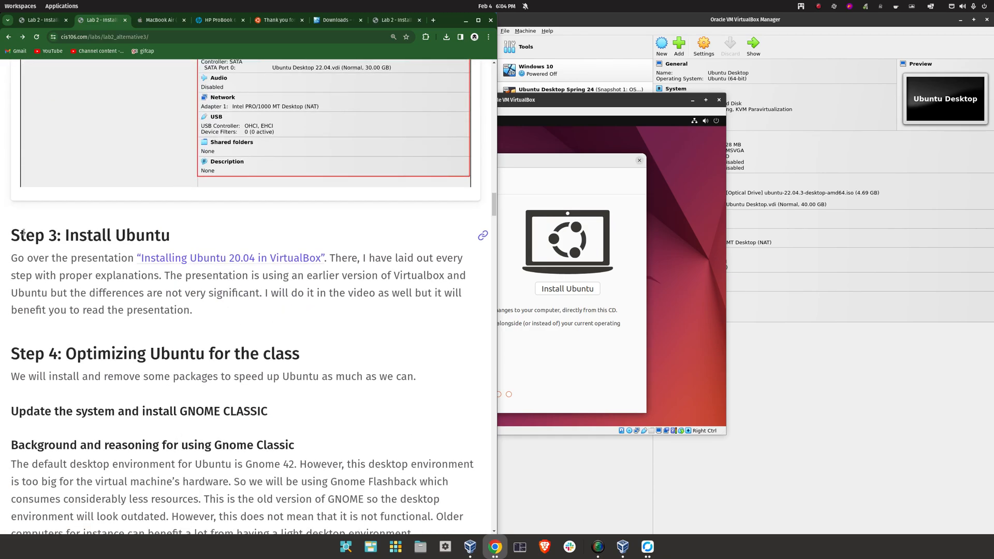
{"action": "triple_click", "coordinate": [219, 234]}
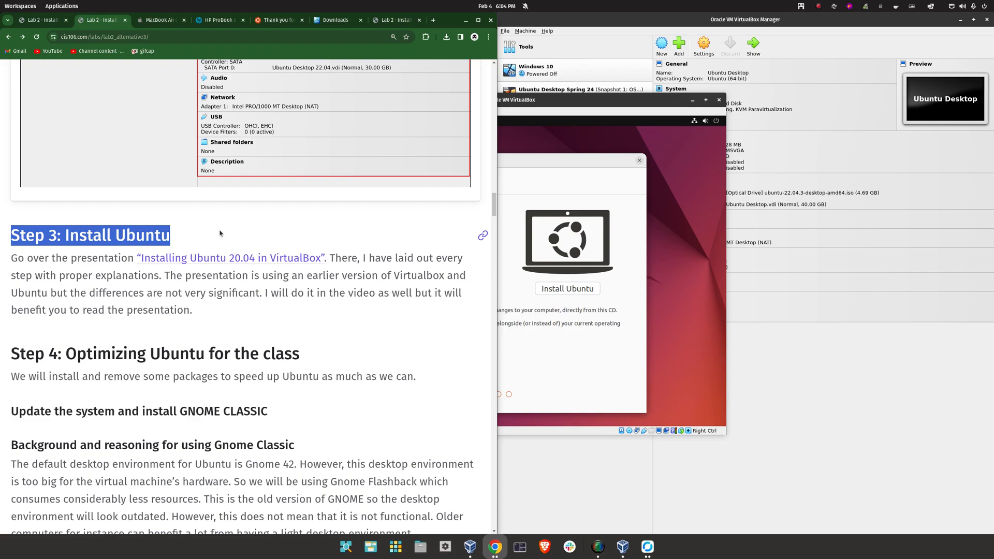
{"action": "left_click_drag", "start_coordinate": [542, 99], "coordinate": [613, 76]}
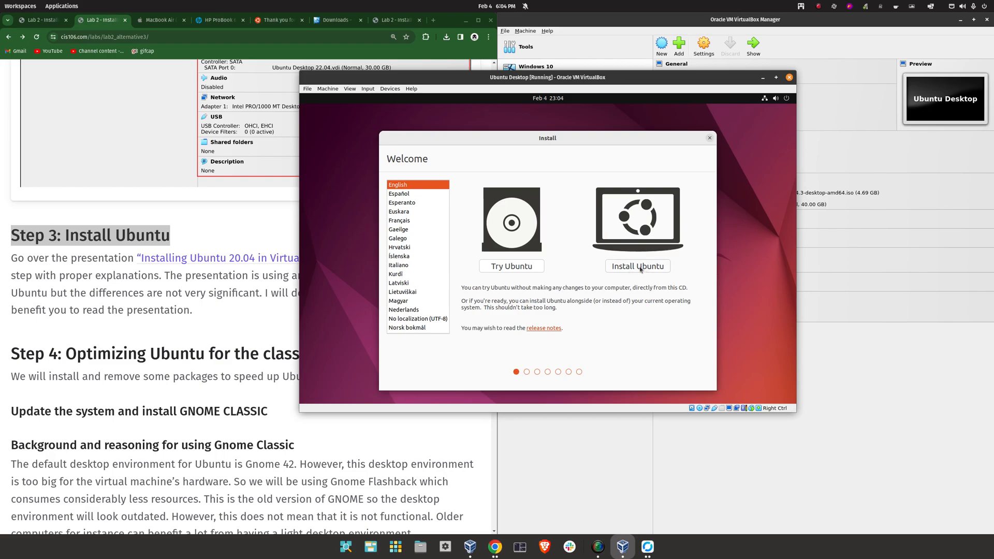
{"action": "left_click", "coordinate": [659, 269]}
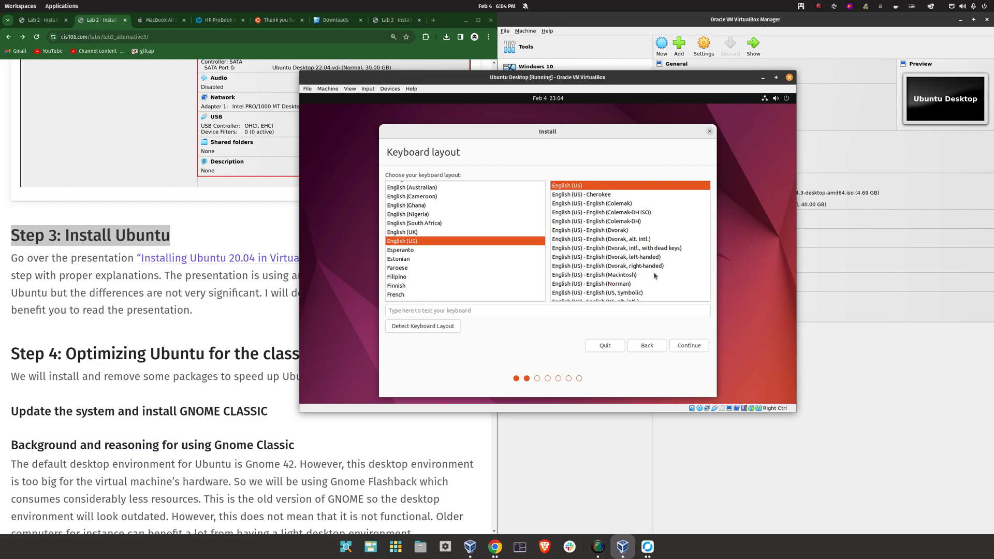
Keep the keyboard layout and choose Minimal installation with third-party graphics and Wi-Fi software
{"action": "left_click", "coordinate": [686, 346]}
{"action": "left_click", "coordinate": [411, 206]}
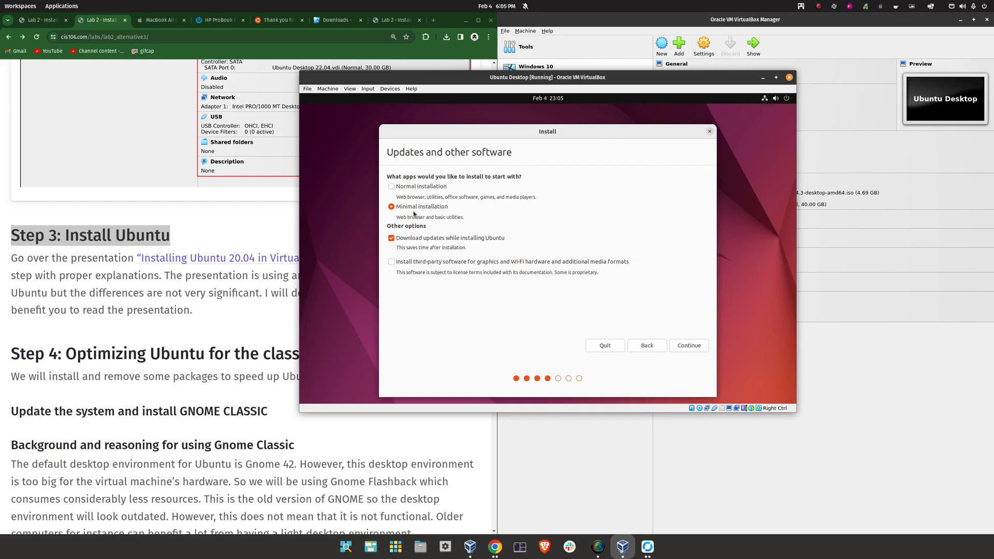
{"action": "left_click", "coordinate": [421, 262]}
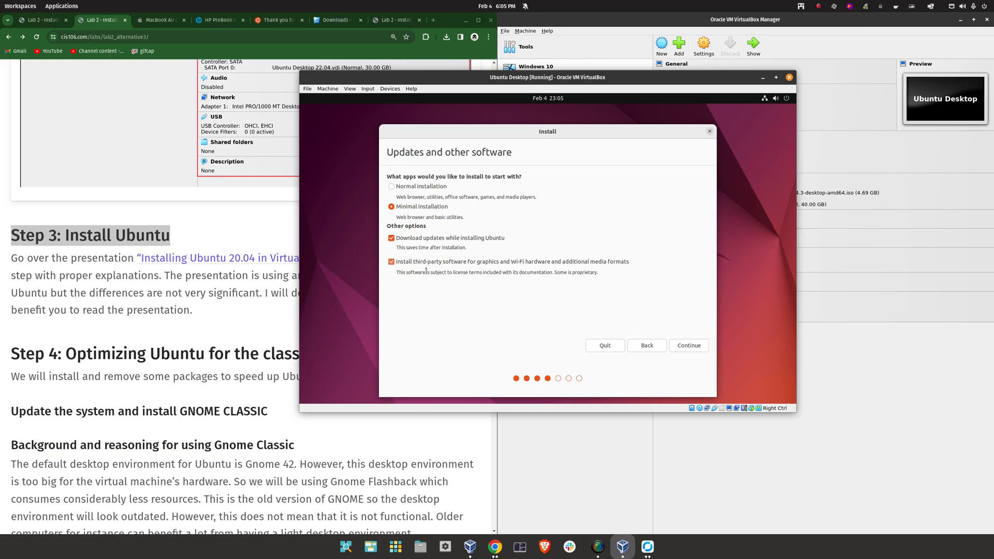
{"action": "left_click", "coordinate": [689, 344]}
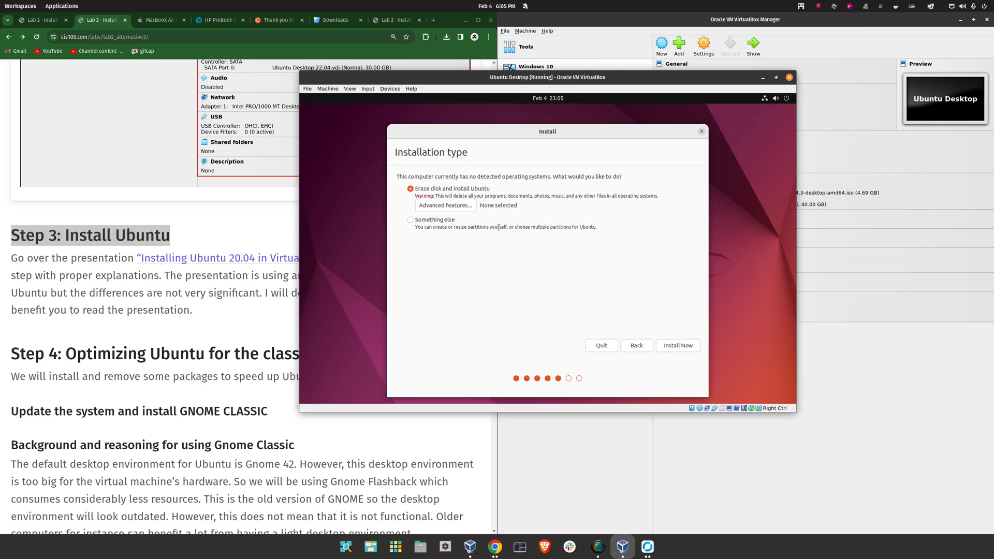
Install with the disk erased, confirm writing changes, and accept New York
{"action": "left_click", "coordinate": [681, 343]}
{"action": "left_click", "coordinate": [659, 302]}
{"action": "left_click", "coordinate": [680, 344]}
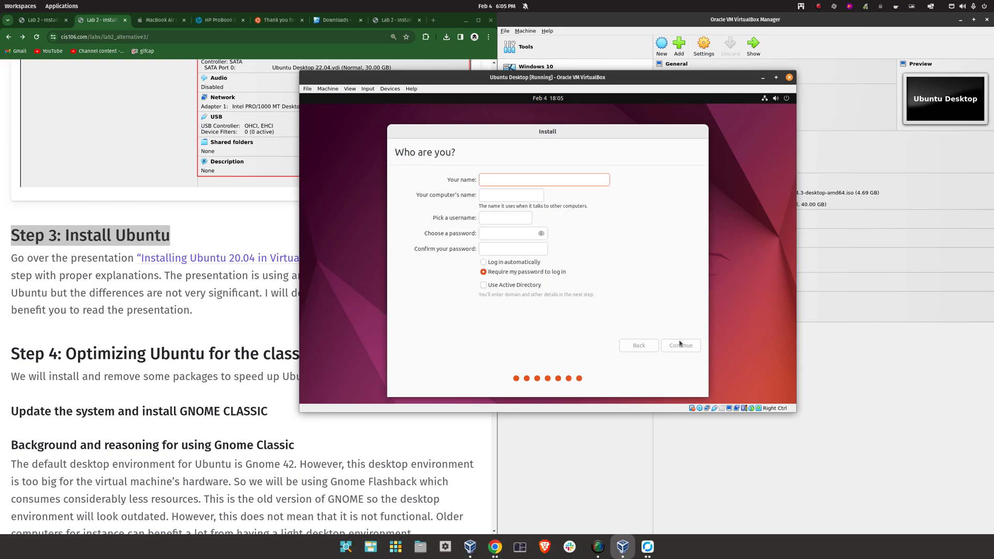
Enter the user's name, computer name cis106, and a confirmed password, then submit
{"action": "type", "text": "raalberto"}
{"action": "key", "text": "Tab"}
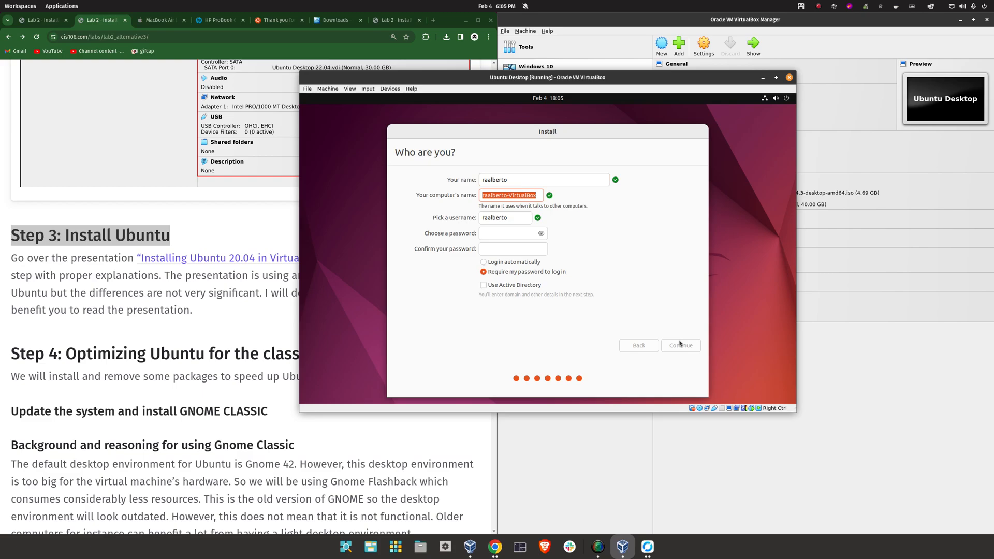
{"action": "type", "text": "cis106"}
{"action": "key", "text": "Tab"}
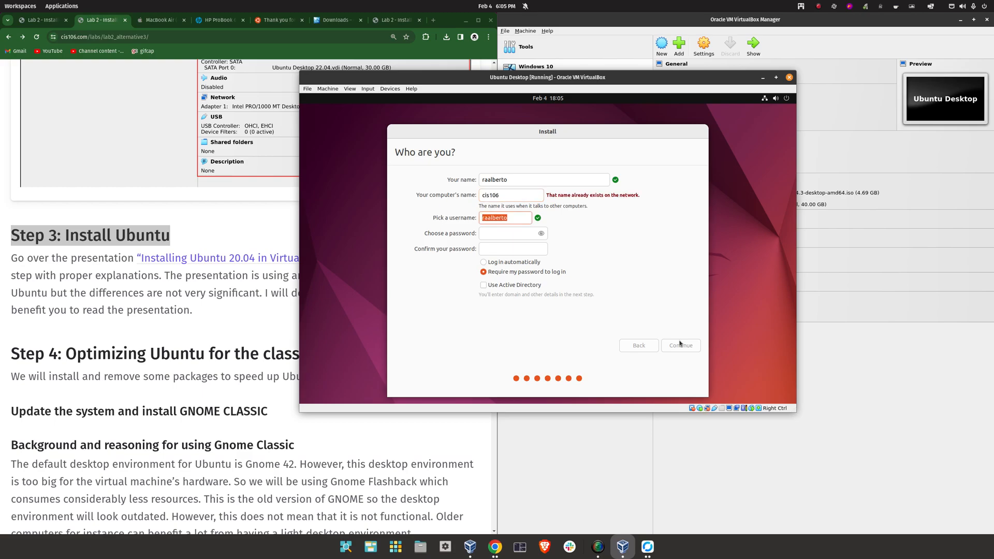
{"action": "key", "text": "Tab"}
{"action": "key", "text": "Tab"}
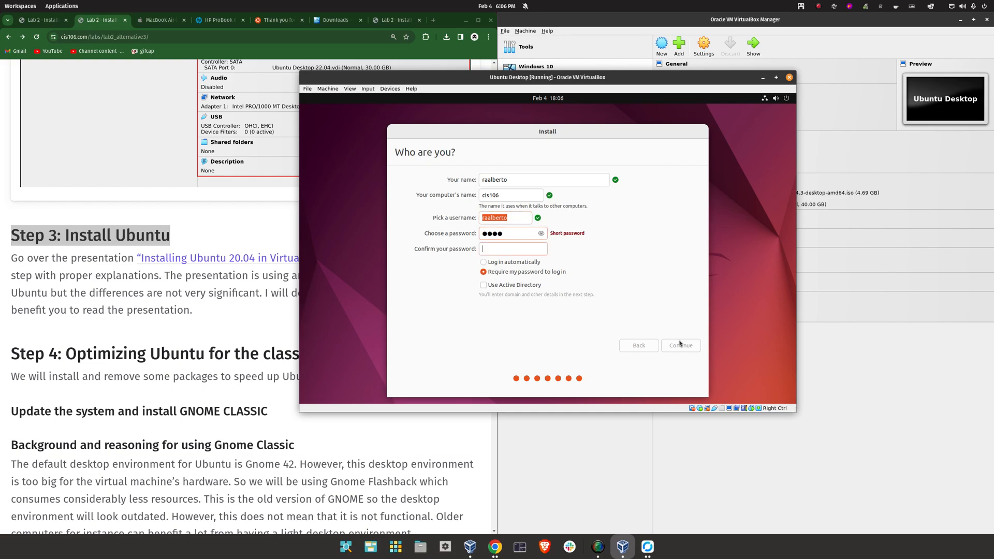
{"action": "left_click", "coordinate": [688, 348]}
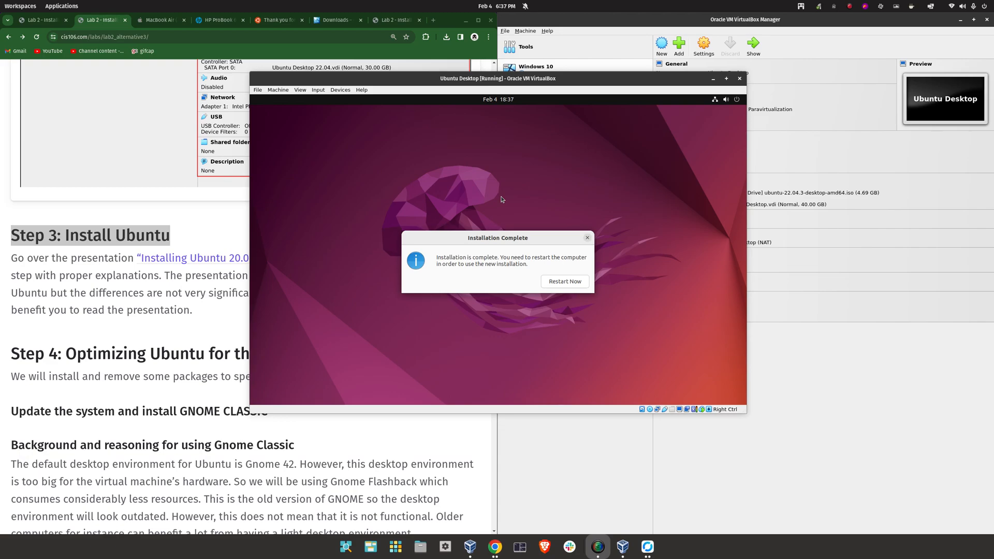
Choose Restart Now and continue past the remove-installation-medium prompt
{"action": "left_click", "coordinate": [599, 293]}
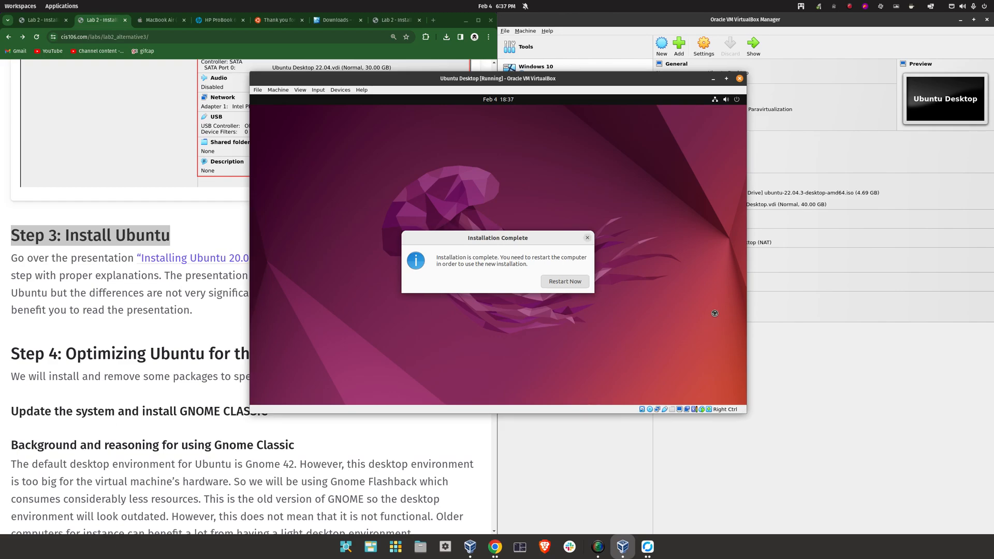
{"action": "left_click", "coordinate": [565, 281]}
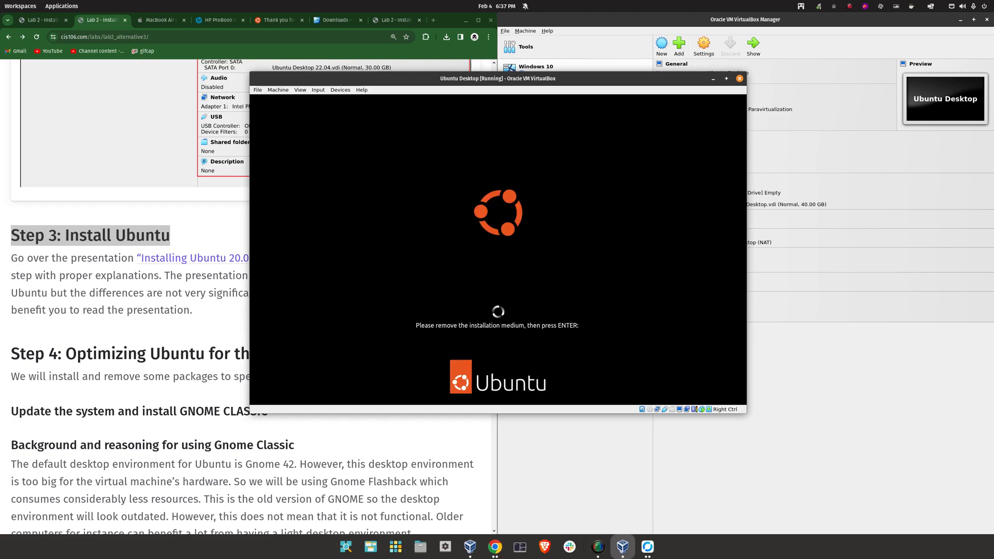
{"action": "key", "text": "Return"}
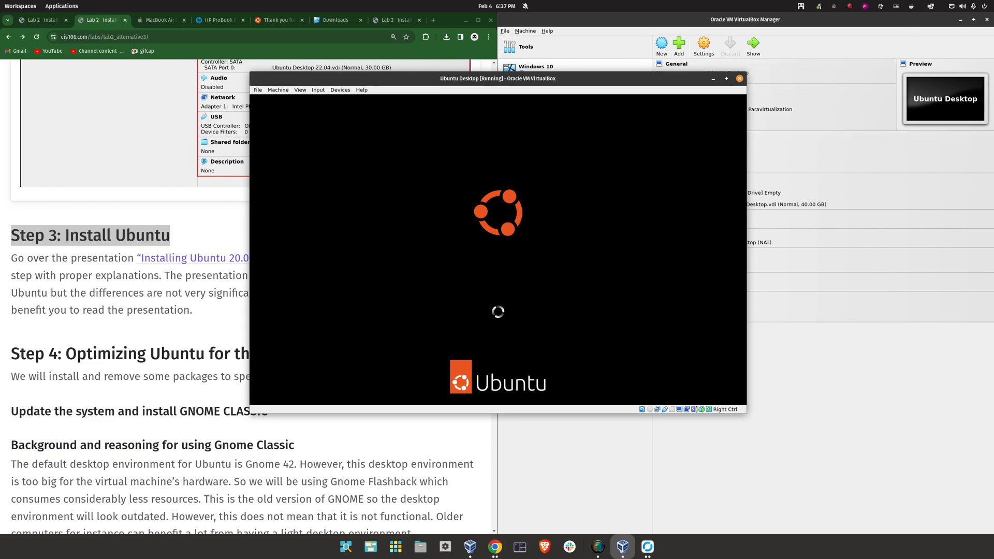
Log in to the freshly installed Ubuntu user account with its password
{"action": "left_click", "coordinate": [486, 247]}
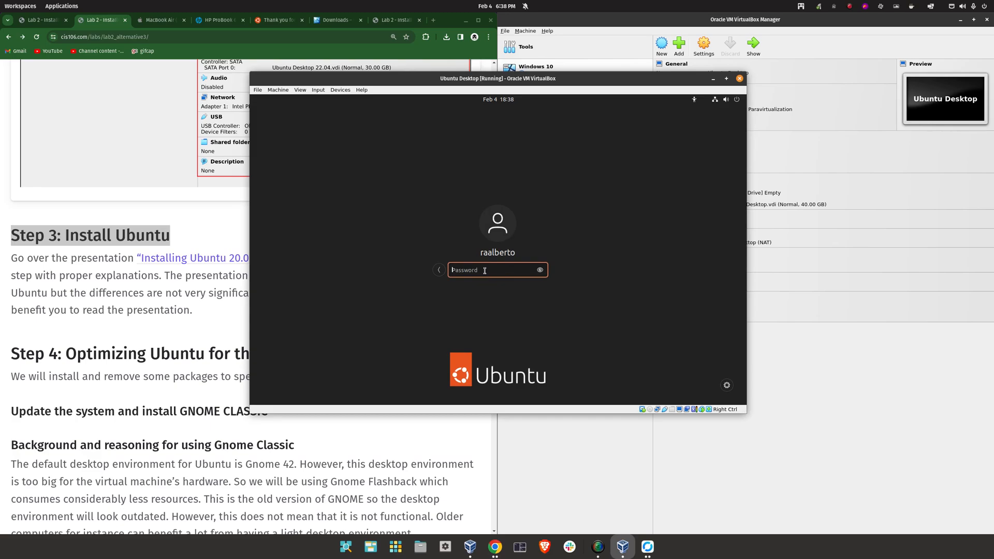
{"action": "key", "text": "Return"}
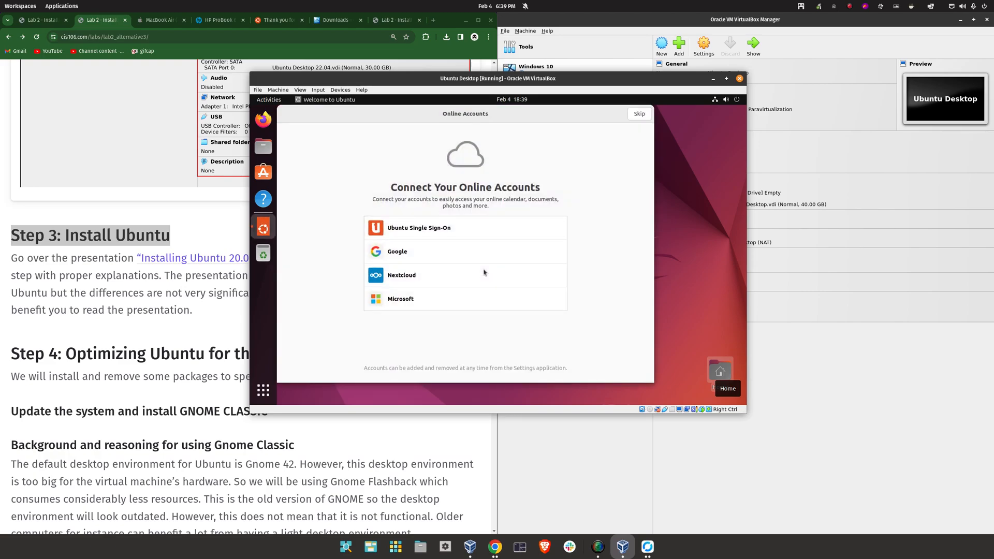
Skip online accounts, get past the Ubuntu Pro and privacy pages to finish setup, and launch Firefox
{"action": "left_click", "coordinate": [639, 114]}
{"action": "left_click", "coordinate": [639, 115]}
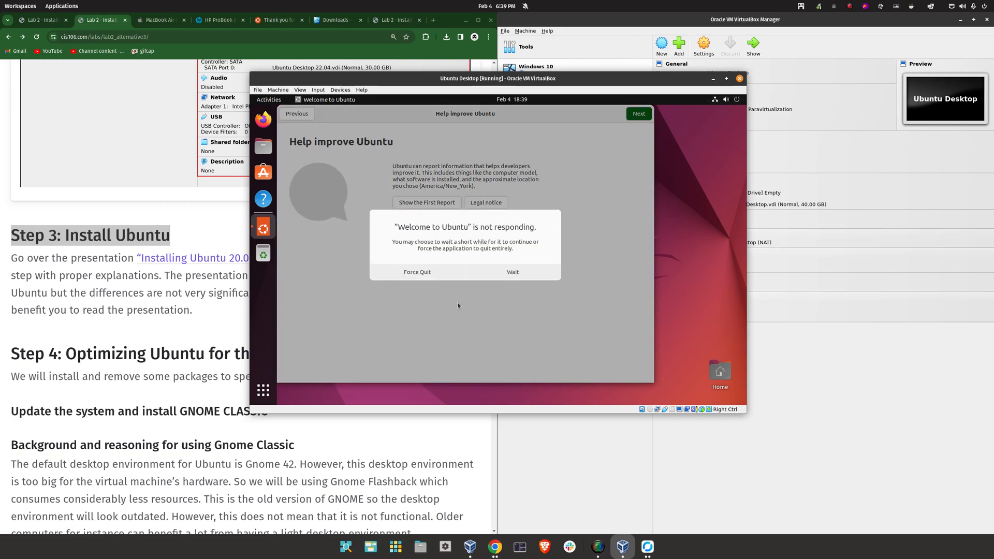
{"action": "left_click", "coordinate": [532, 279]}
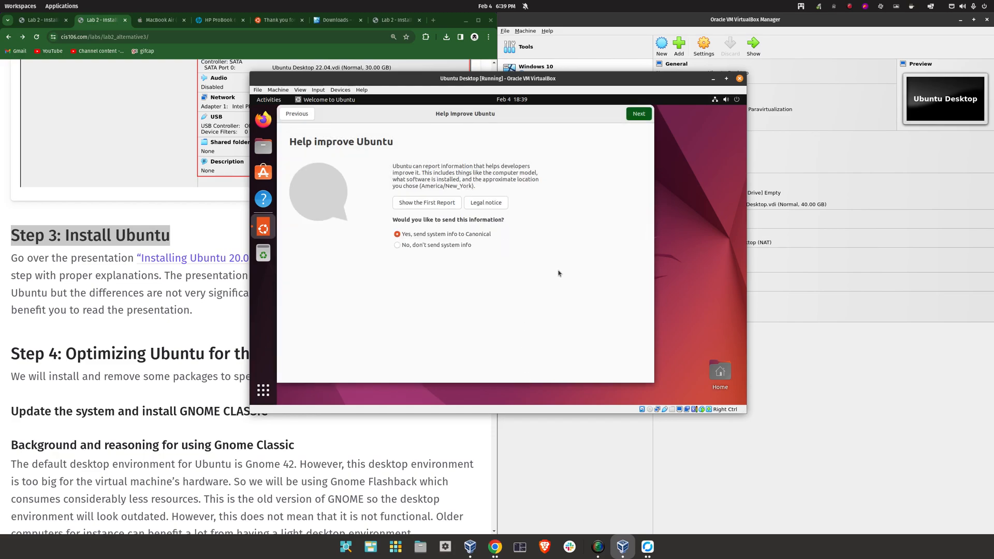
{"action": "left_click", "coordinate": [634, 115]}
{"action": "left_click", "coordinate": [636, 114]}
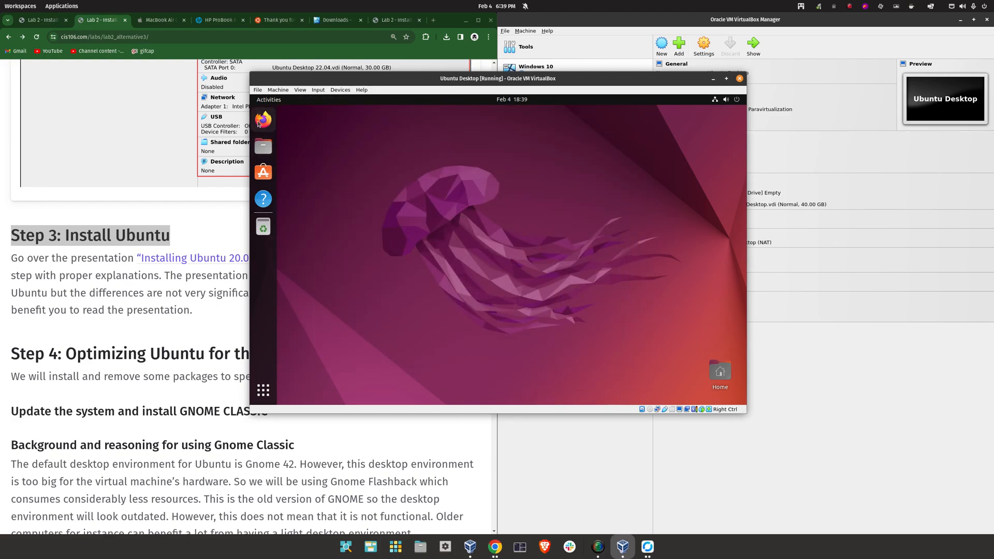
{"action": "left_click", "coordinate": [263, 120]}
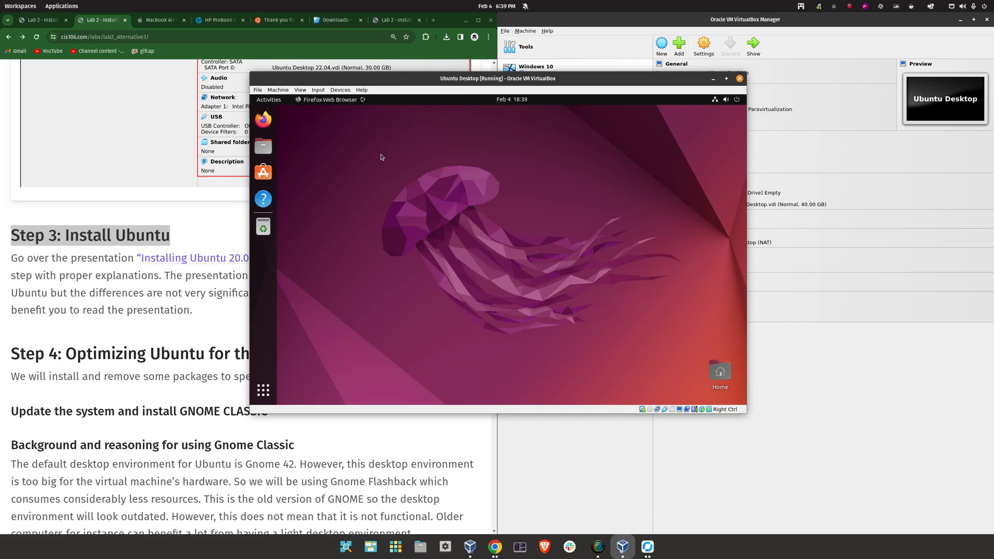
Centre the VM window and load cis106.com in the guest's Firefox
{"action": "left_click", "coordinate": [465, 20]}
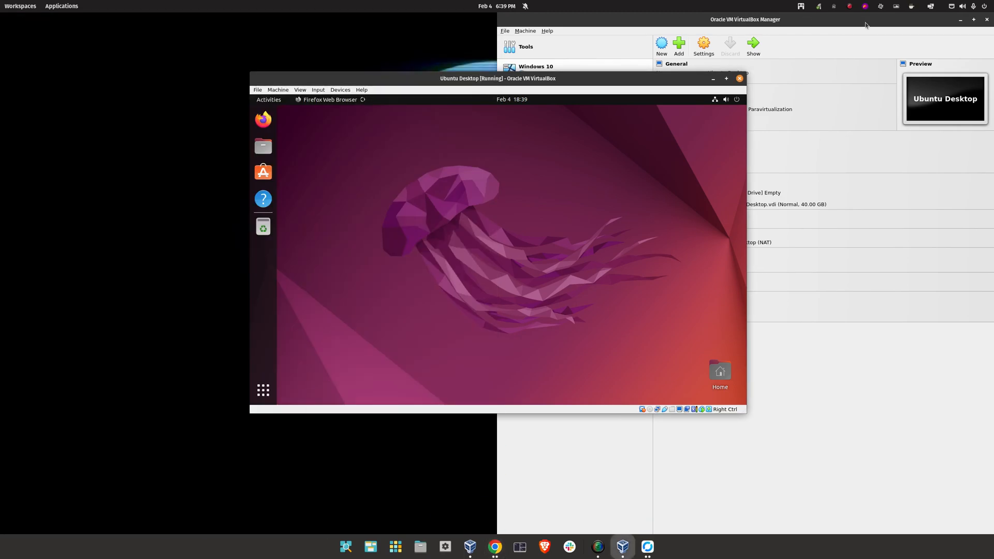
{"action": "left_click", "coordinate": [958, 20]}
{"action": "left_click_drag", "start_coordinate": [604, 79], "coordinate": [591, 63]}
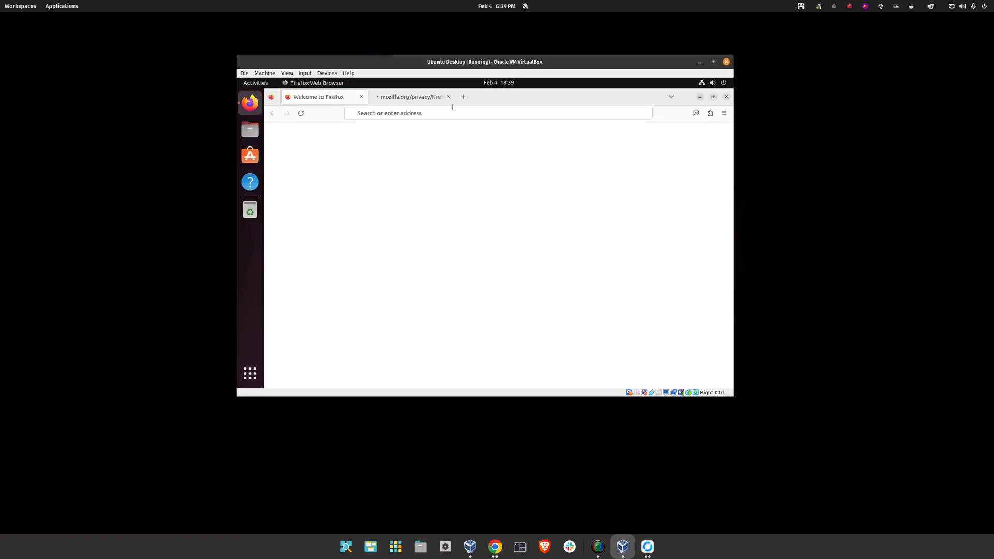
{"action": "left_click", "coordinate": [449, 97]}
{"action": "left_click", "coordinate": [432, 113]}
{"action": "type", "text": "cis"}
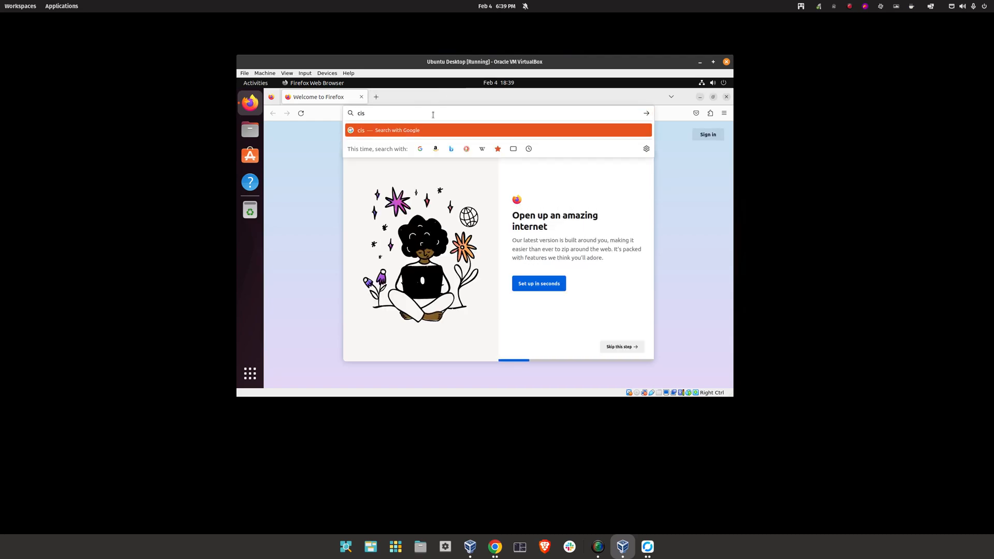
{"action": "type", "text": "106.com"}
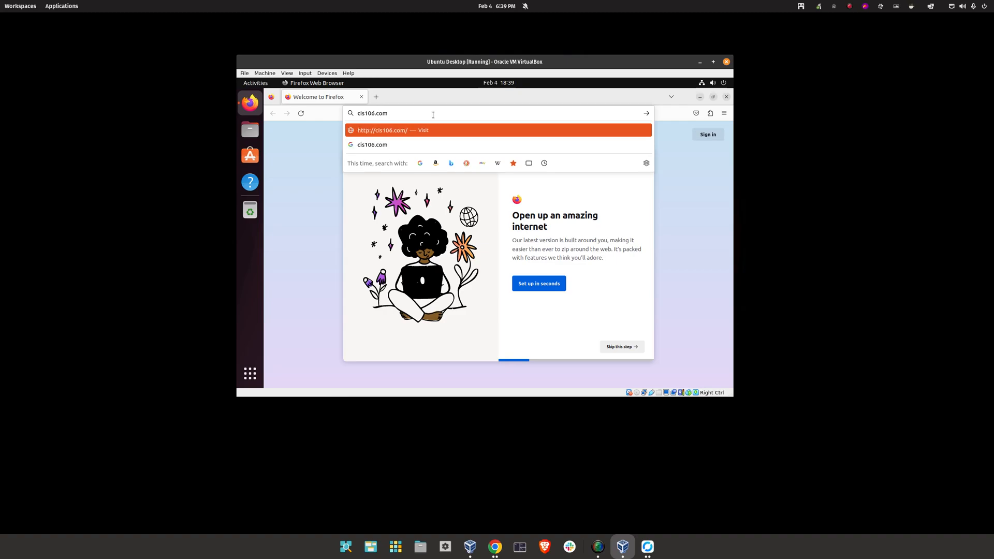
{"action": "key", "text": "Return"}
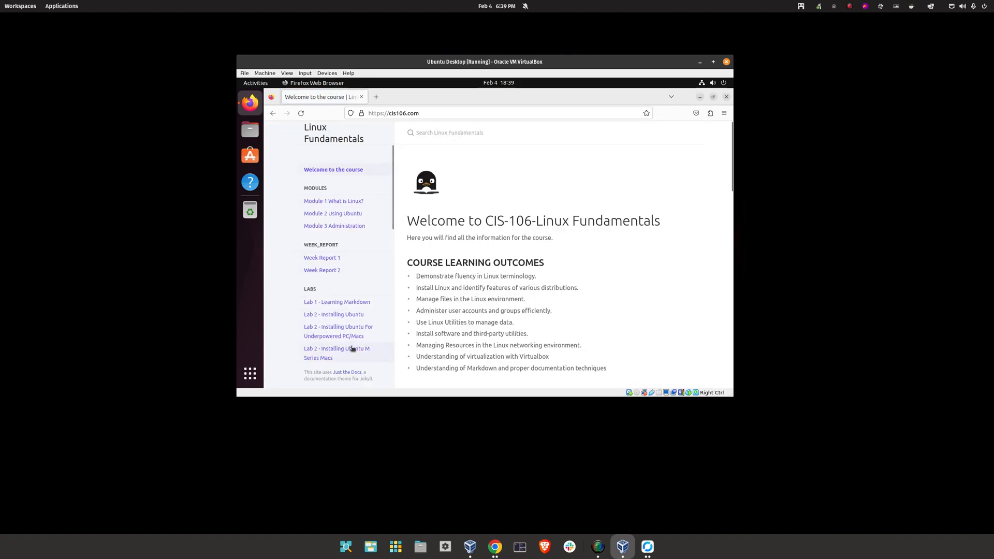
Open the 'Lab 2 - Installing Ubuntu For Underpowered PC/Macs' page and scroll to Step 4
{"action": "left_click", "coordinate": [335, 332]}
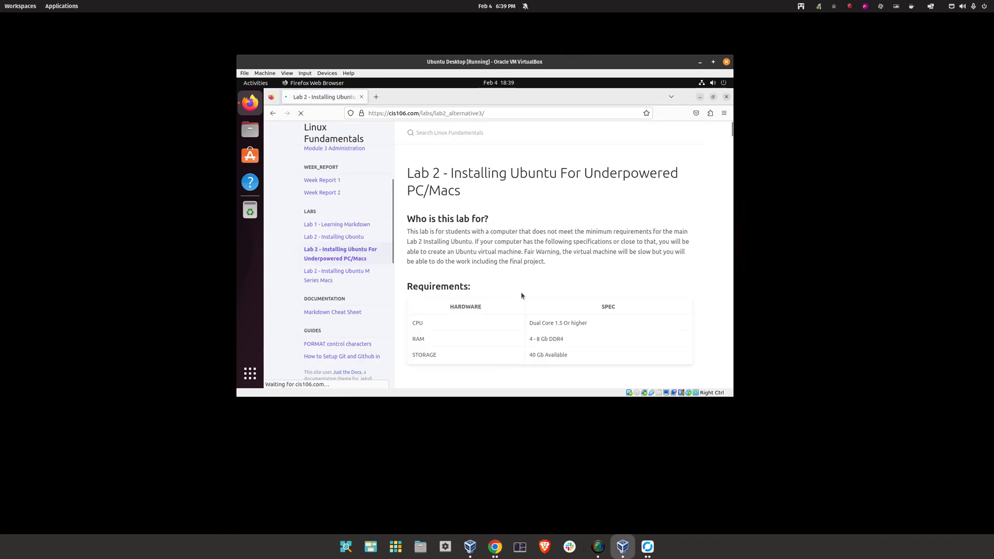
{"action": "scroll", "coordinate": [703, 144], "scroll_direction": "down", "scroll_amount": 3}
{"action": "left_click_drag", "start_coordinate": [730, 138], "coordinate": [721, 226]}
{"action": "scroll", "coordinate": [535, 223], "scroll_direction": "up", "scroll_amount": 4}
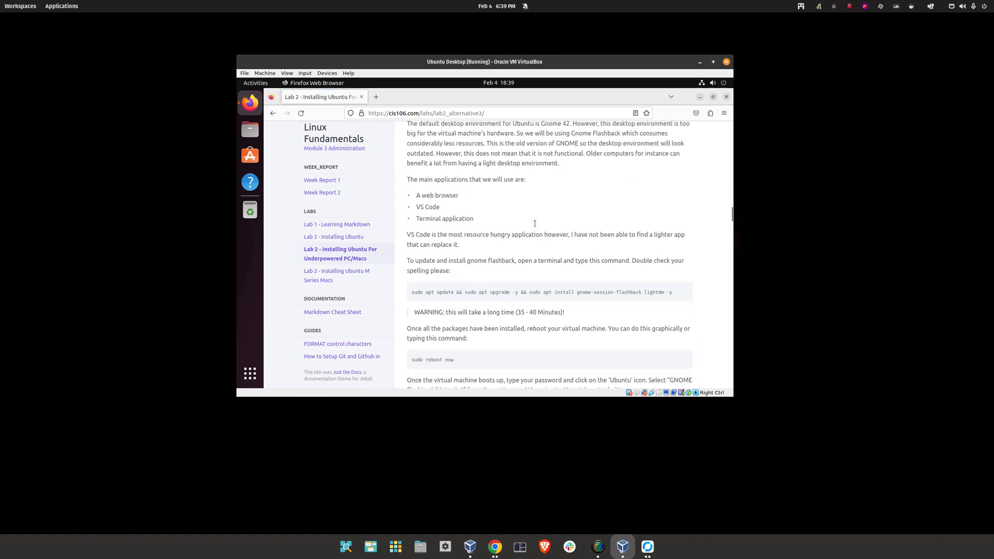
{"action": "left_click_drag", "start_coordinate": [608, 147], "coordinate": [429, 144]}
{"action": "scroll", "coordinate": [538, 200], "scroll_direction": "up", "scroll_amount": 4}
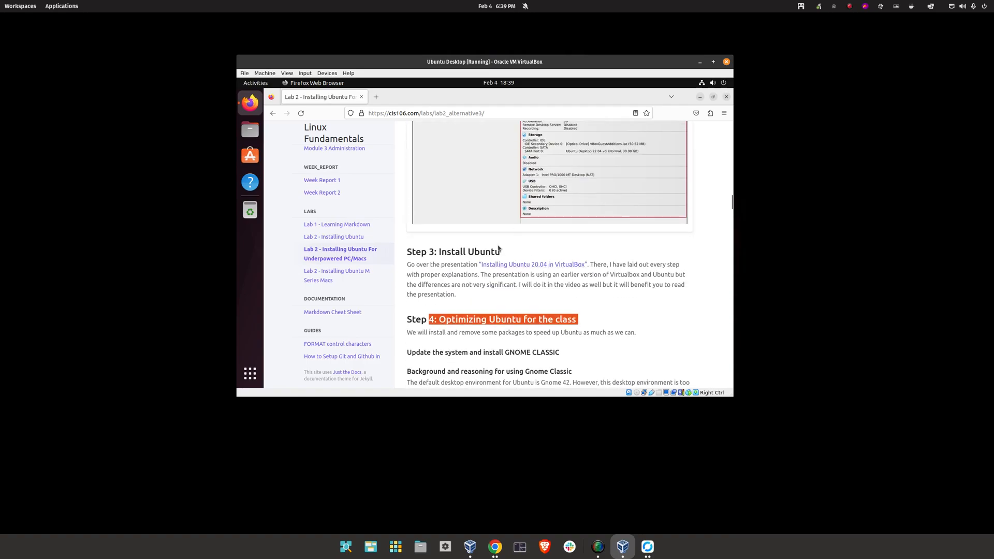
{"action": "scroll", "coordinate": [518, 218], "scroll_direction": "down", "scroll_amount": 3}
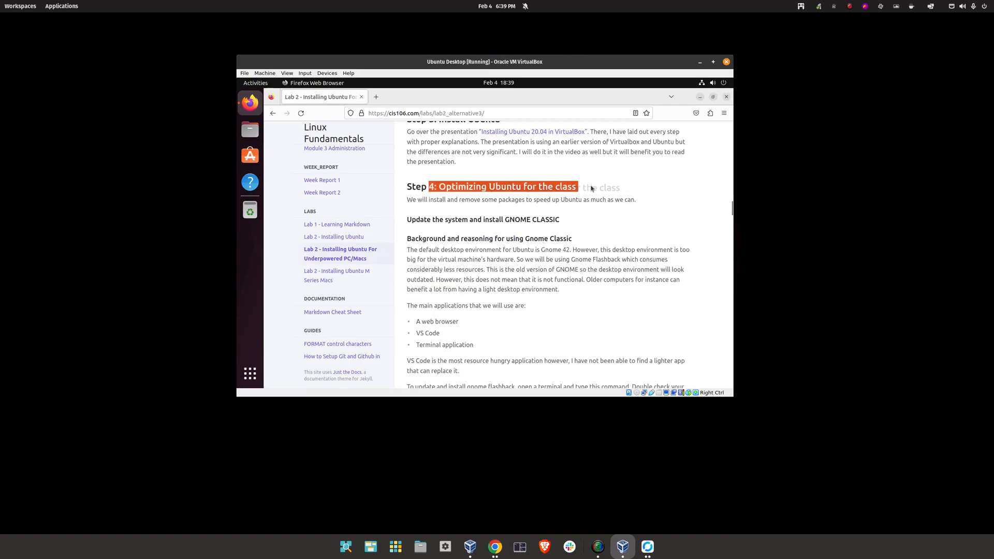
{"action": "scroll", "coordinate": [510, 216], "scroll_direction": "down", "scroll_amount": 4}
{"action": "scroll", "coordinate": [511, 214], "scroll_direction": "up", "scroll_amount": 2}
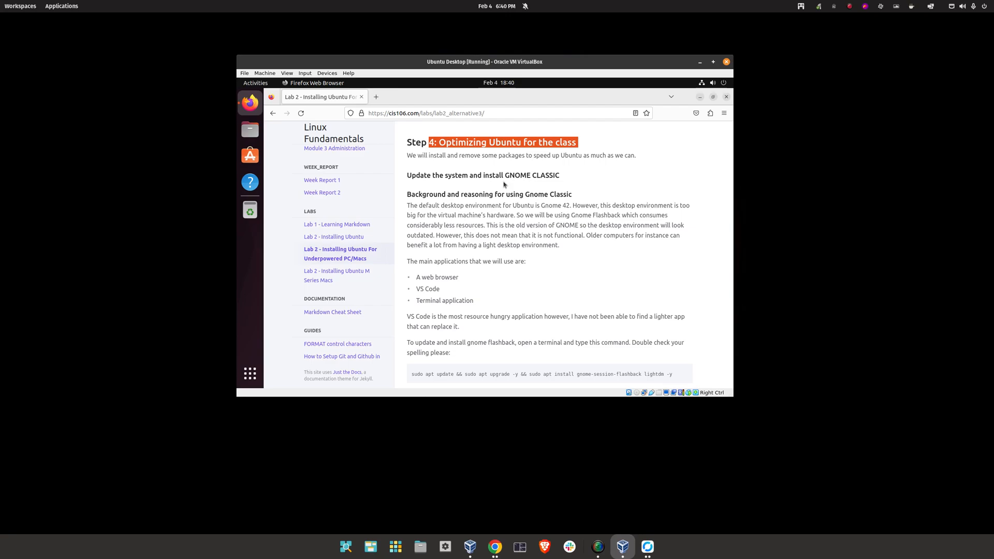
{"action": "scroll", "coordinate": [549, 290], "scroll_direction": "down", "scroll_amount": 3}
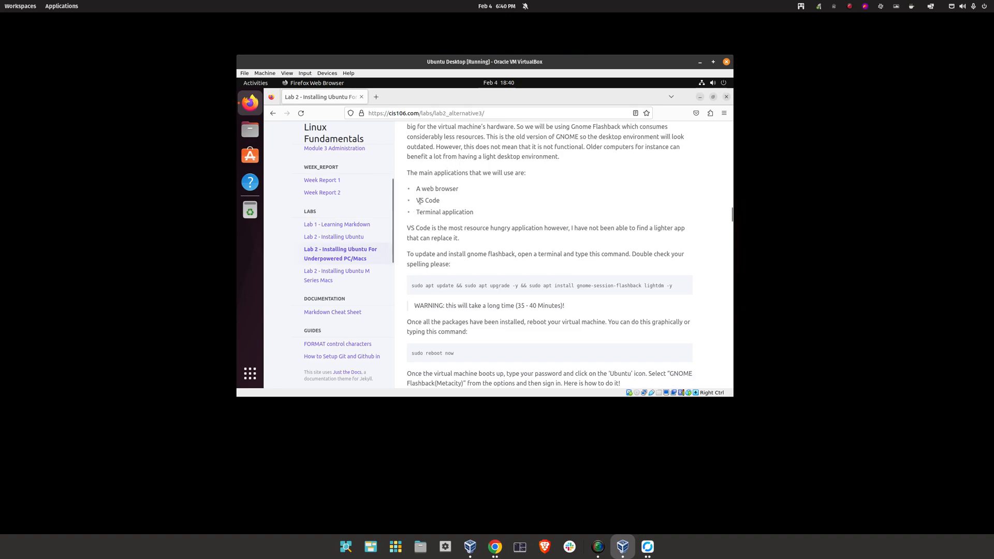
{"action": "scroll", "coordinate": [440, 217], "scroll_direction": "down", "scroll_amount": 2}
Highlight the main applications list and the VS Code entry on the page
{"action": "left_click_drag", "start_coordinate": [473, 171], "coordinate": [413, 141]}
{"action": "left_click", "coordinate": [516, 163]}
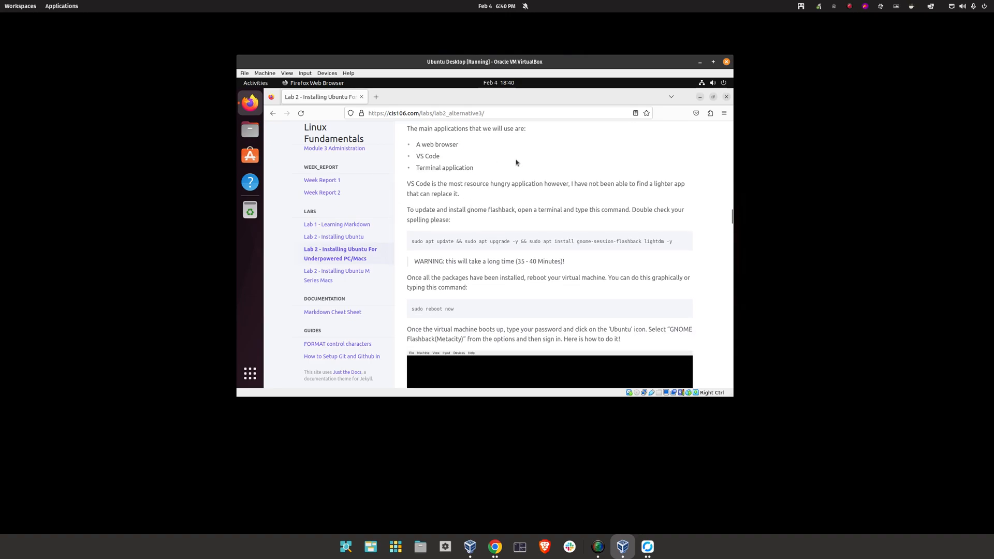
{"action": "left_click_drag", "start_coordinate": [452, 158], "coordinate": [413, 158]}
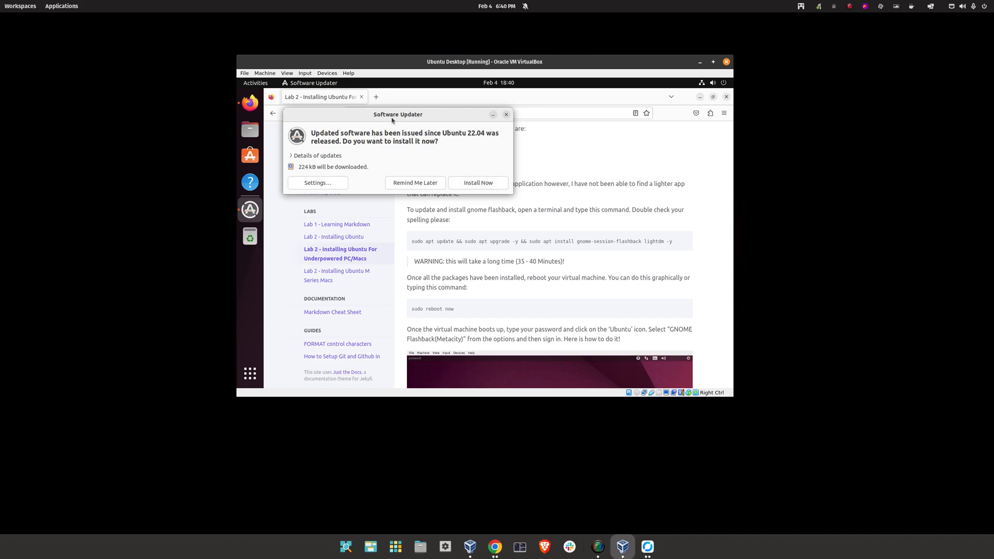
Dismiss the Software Updater prompt and highlight the VS Code, Terminal and web browser items
{"action": "left_click", "coordinate": [505, 114]}
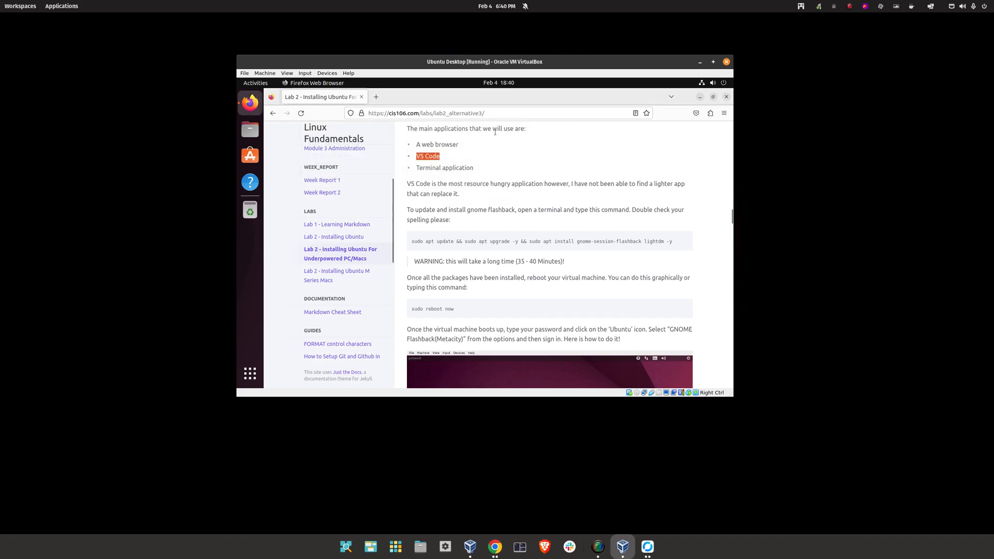
{"action": "left_click", "coordinate": [450, 165]}
{"action": "left_click_drag", "start_coordinate": [448, 160], "coordinate": [409, 158]}
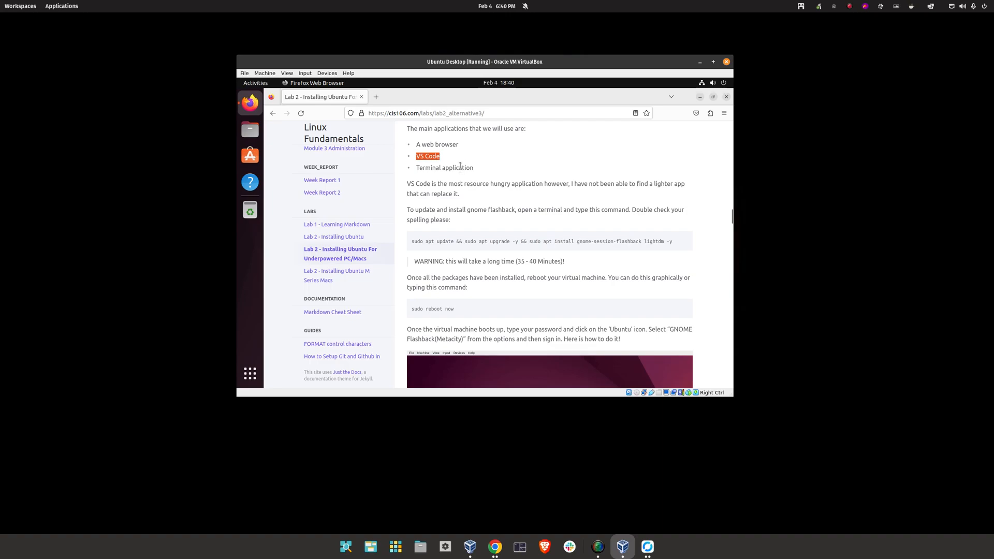
{"action": "left_click_drag", "start_coordinate": [474, 168], "coordinate": [415, 172]}
{"action": "left_click_drag", "start_coordinate": [459, 145], "coordinate": [414, 145]}
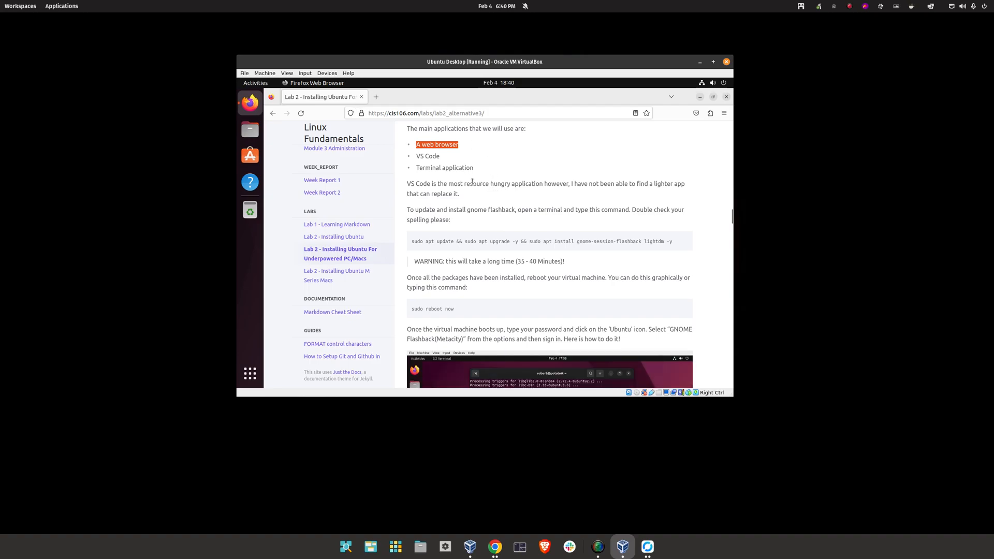
{"action": "left_click", "coordinate": [455, 157]}
{"action": "left_click_drag", "start_coordinate": [440, 156], "coordinate": [417, 158]}
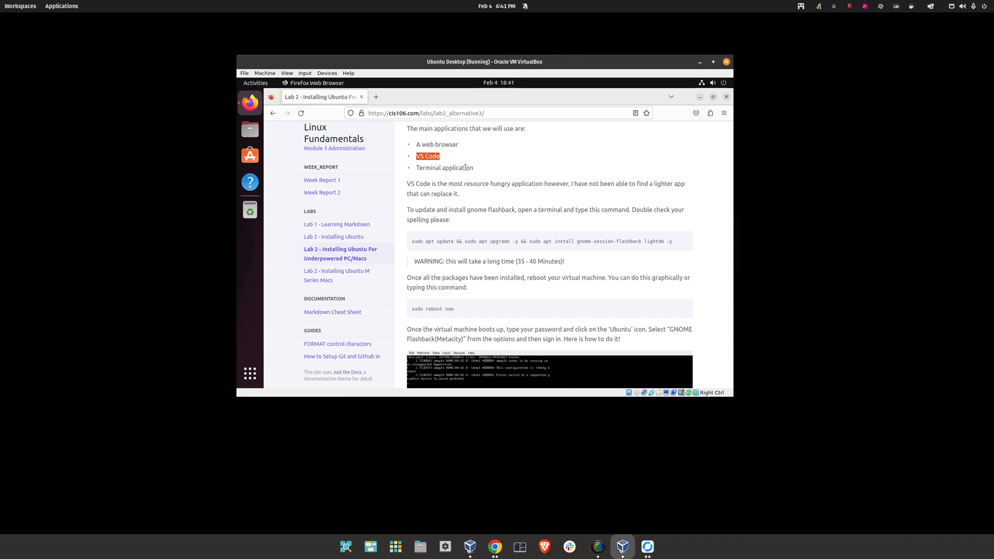
Copy the GNOME Flashback sudo apt install command from the lab page
{"action": "triple_click", "coordinate": [543, 241]}
{"action": "right_click", "coordinate": [543, 241]}
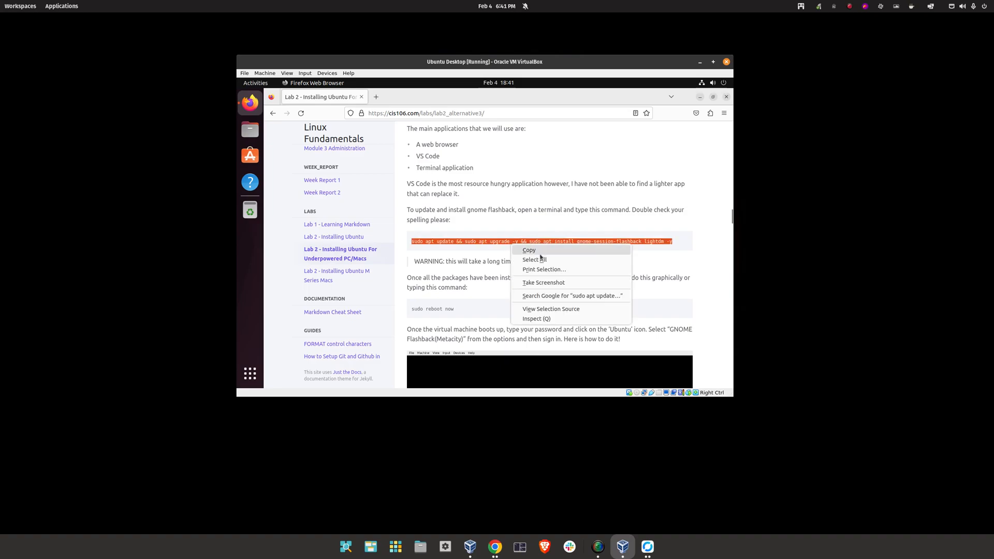
{"action": "left_click", "coordinate": [541, 252]}
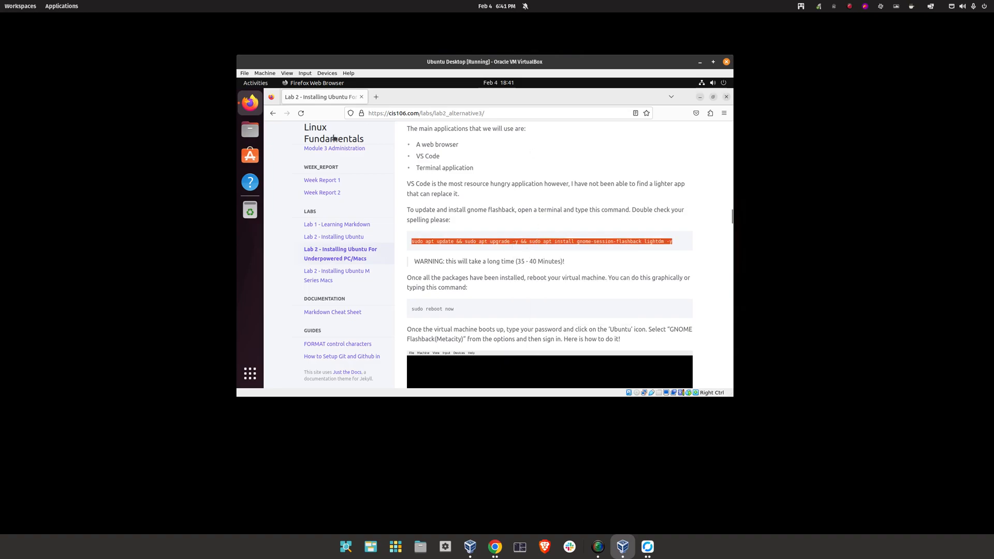
Open Terminal and run the pasted GNOME Flashback apt install command with the password
{"action": "left_click", "coordinate": [249, 376]}
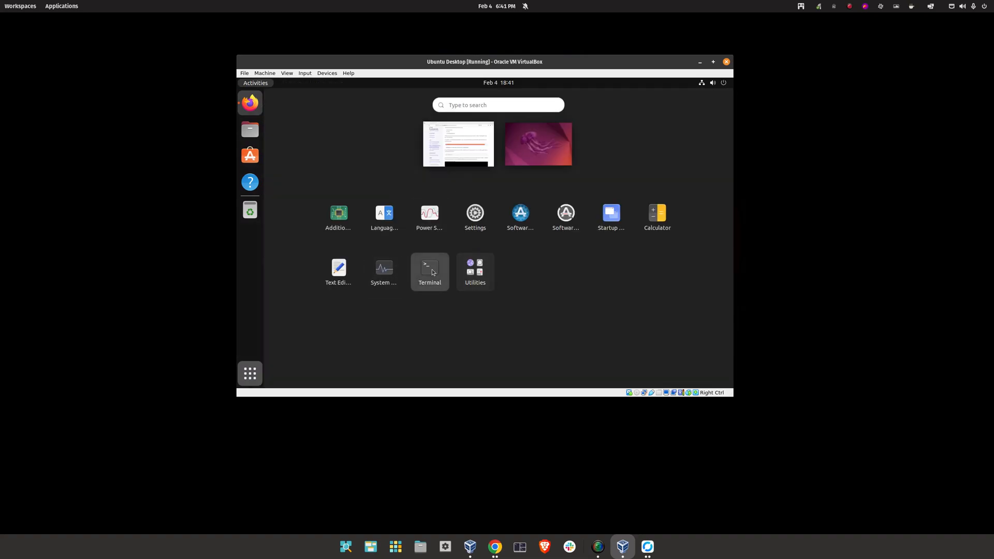
{"action": "left_click", "coordinate": [431, 270]}
{"action": "right_click", "coordinate": [384, 164]}
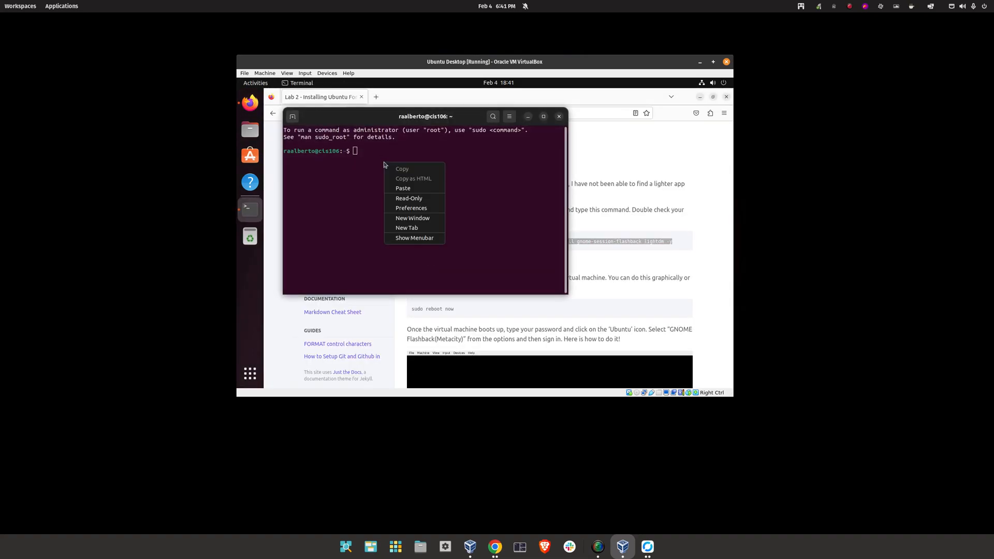
{"action": "left_click", "coordinate": [402, 188]}
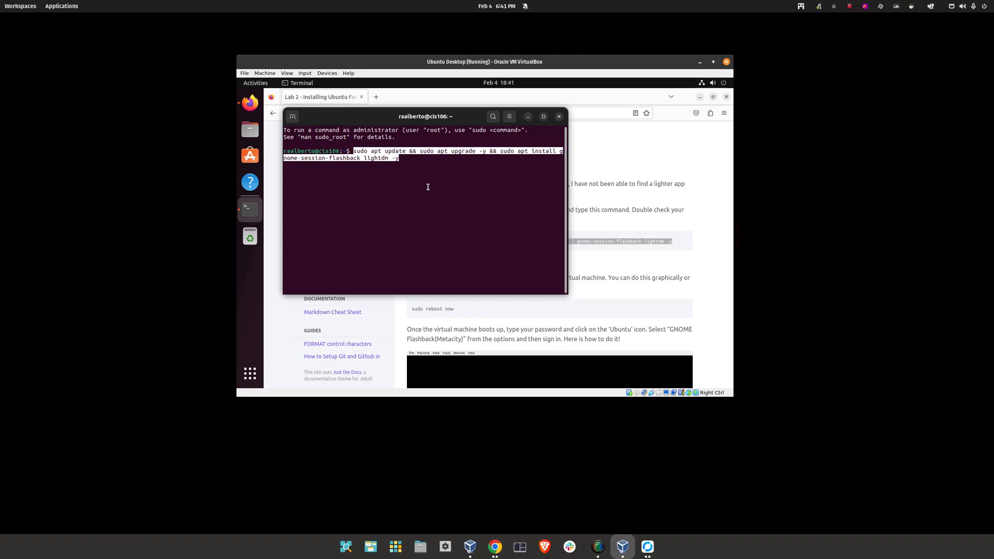
{"action": "key", "text": "Return"}
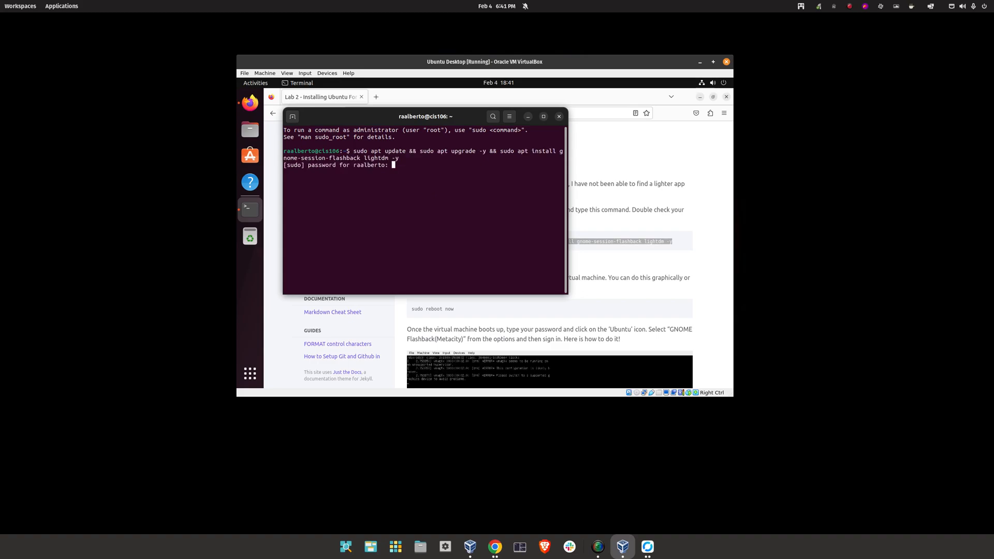
{"action": "key", "text": "Return"}
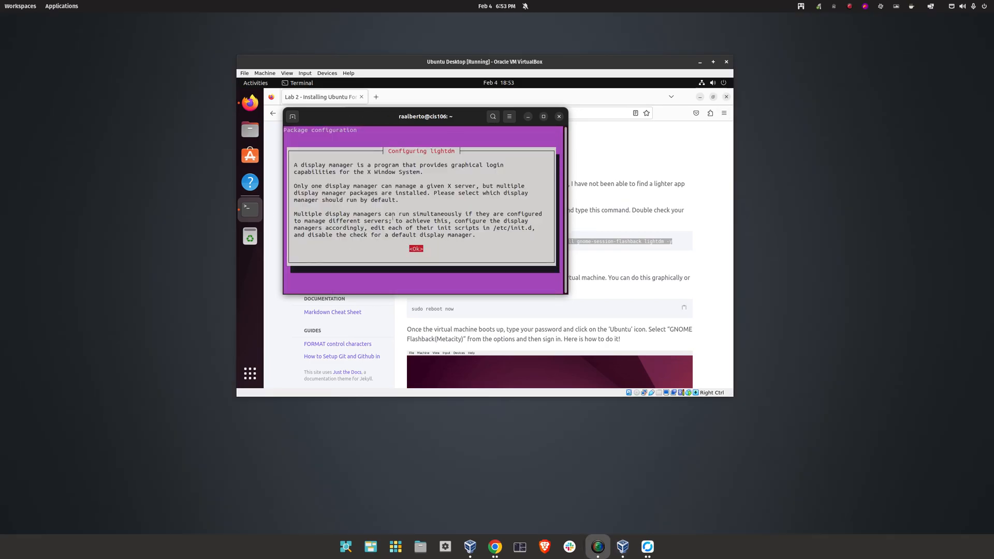
Choose lightdm as the default display manager in the configuration prompt
{"action": "left_click", "coordinate": [544, 201]}
{"action": "key", "text": "Return"}
{"action": "key", "text": "Down"}
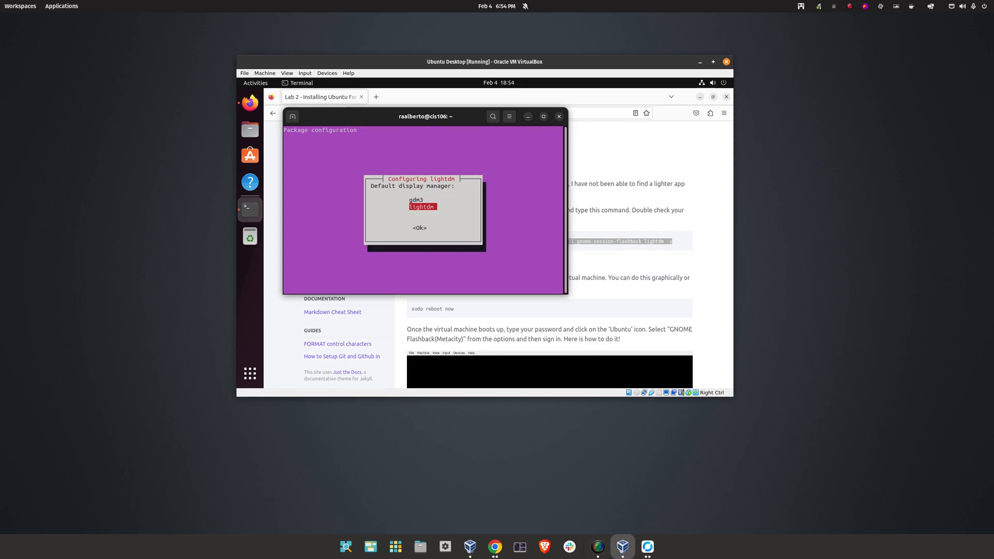
{"action": "key", "text": "Tab"}
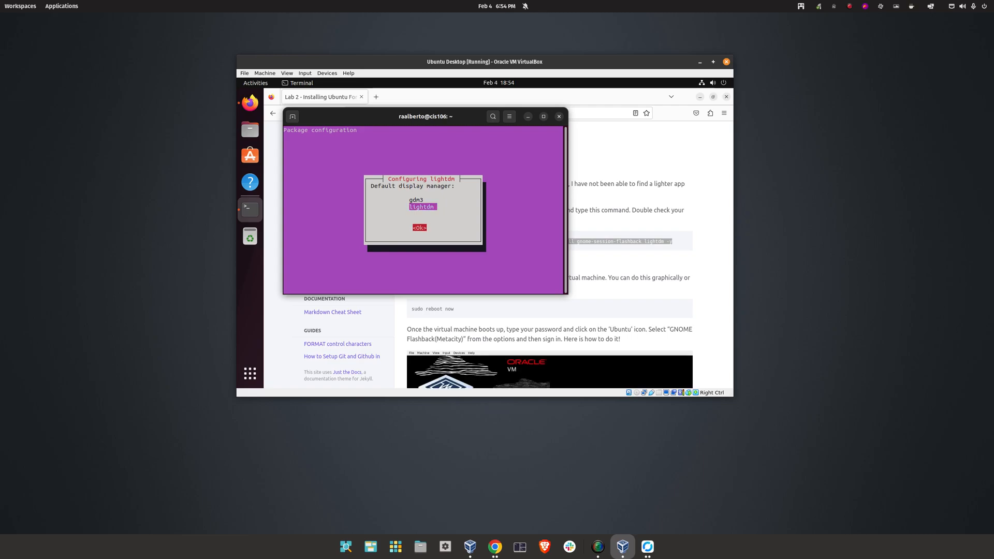
{"action": "key", "text": "Return"}
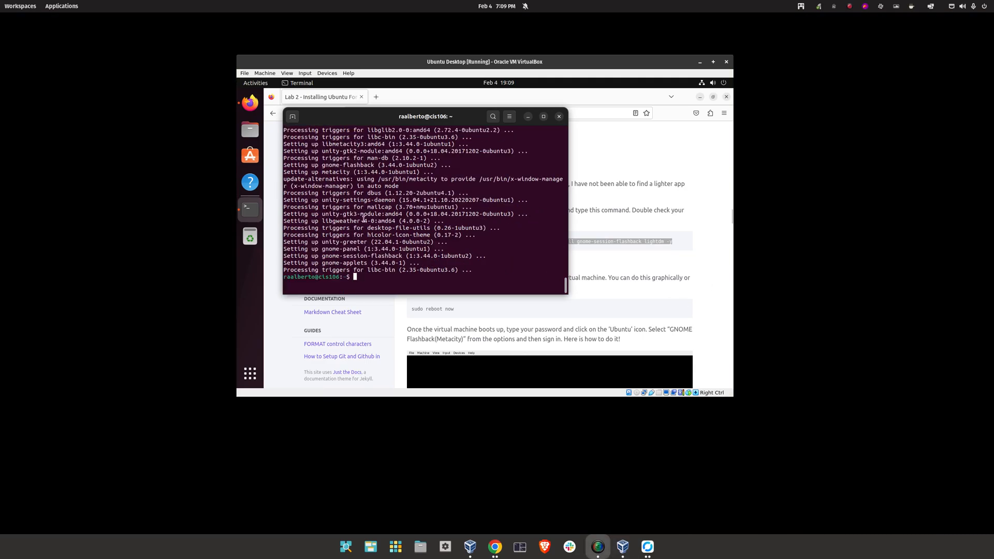
Run sudo reboot now in the terminal
{"action": "left_click", "coordinate": [417, 267]}
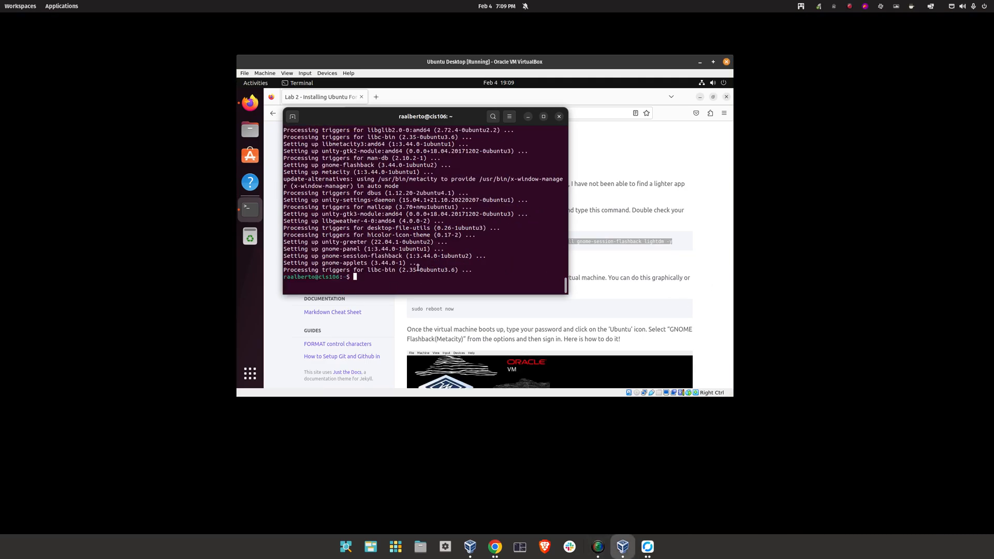
{"action": "type", "text": "s"}
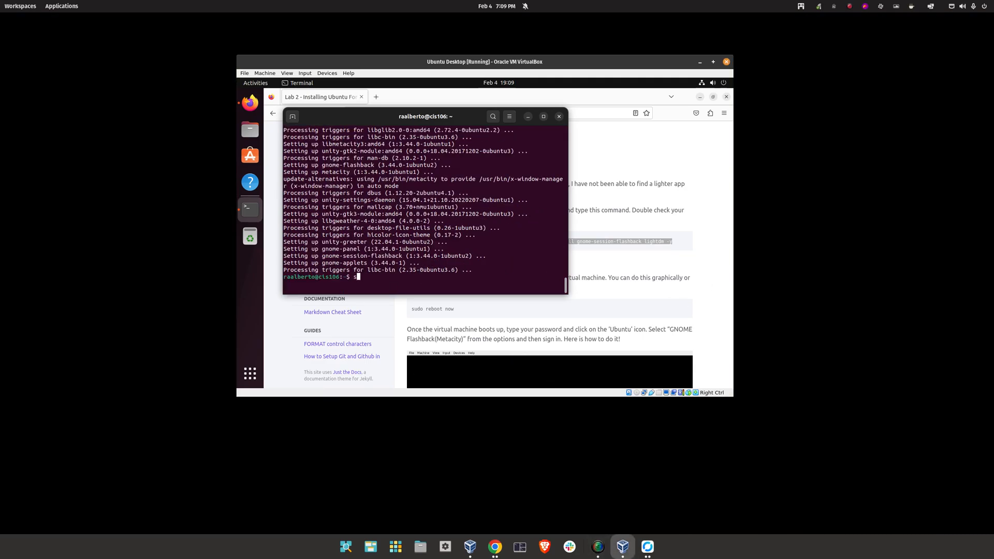
{"action": "type", "text": "udo reboot now"}
{"action": "key", "text": "Return"}
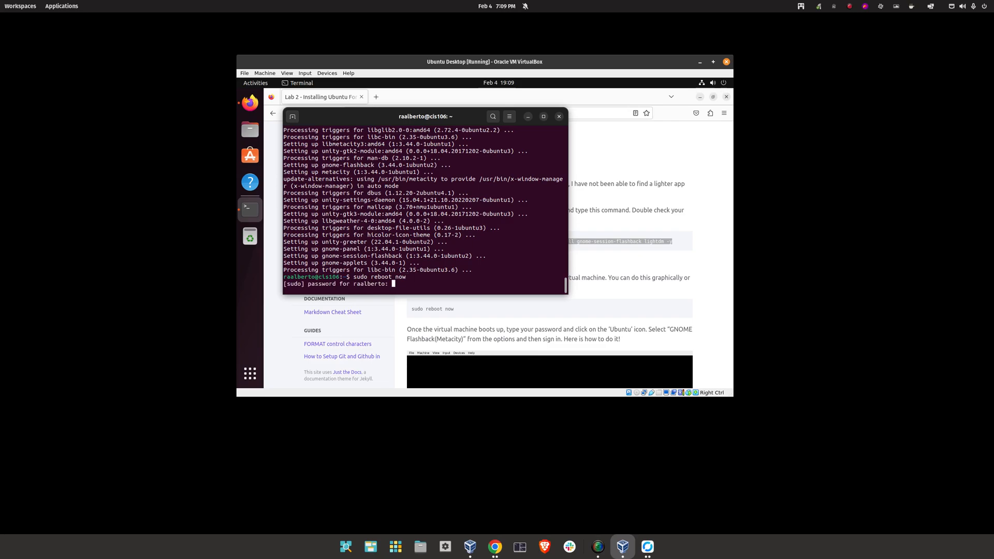
Confirm the reboot with the password, then log in to the GNOME Flashback (Metacity) session
{"action": "key", "text": "Return"}
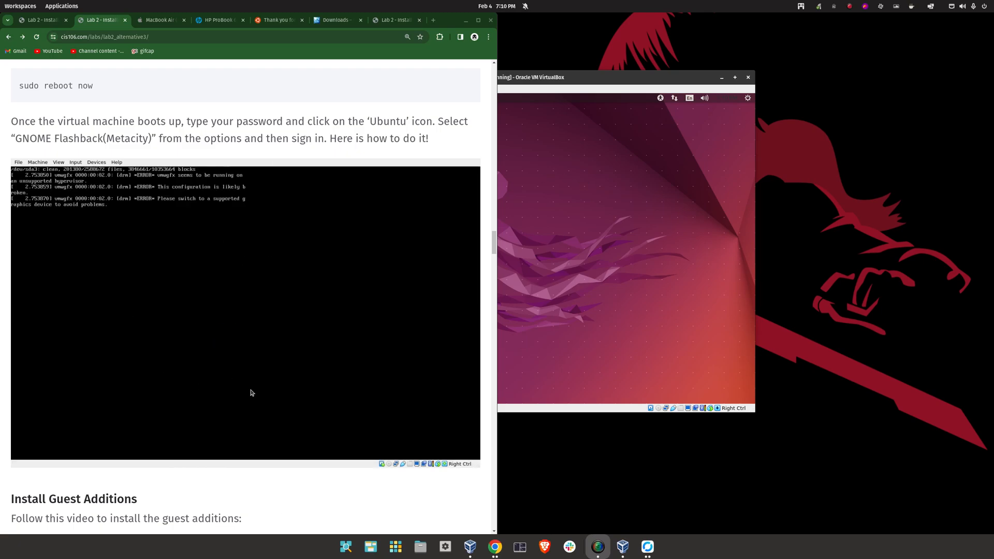
{"action": "left_click", "coordinate": [605, 78]}
{"action": "type", "text": "****"}
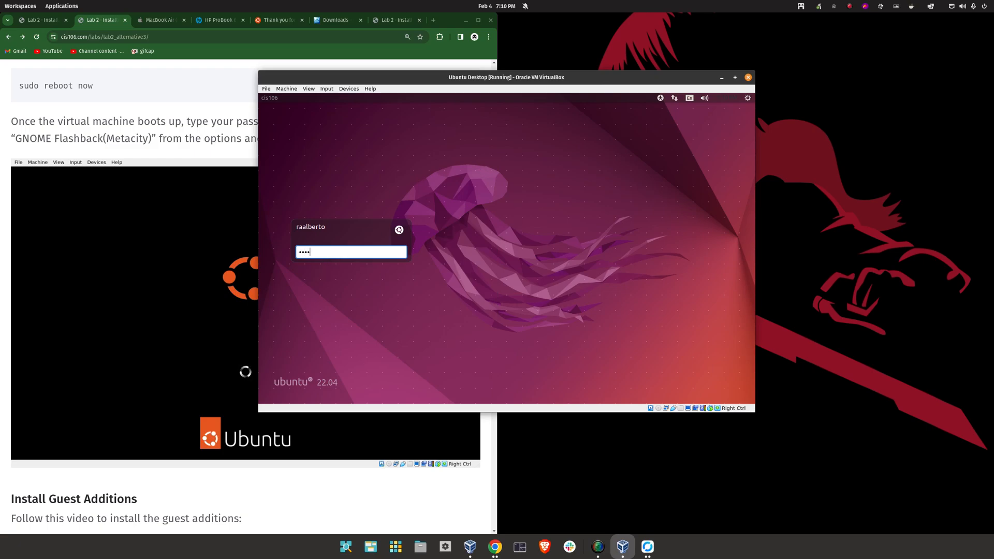
{"action": "left_click", "coordinate": [400, 229]}
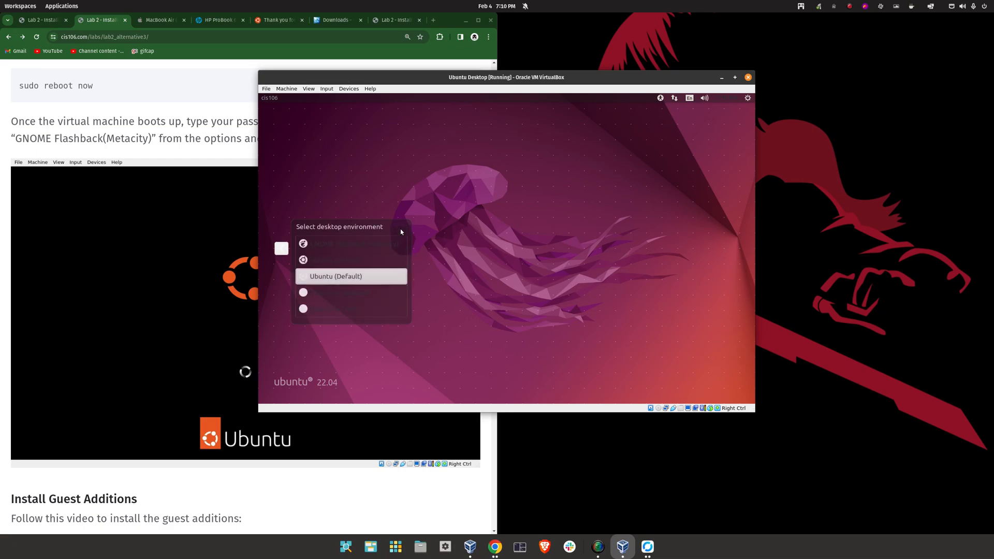
{"action": "left_click", "coordinate": [322, 245]}
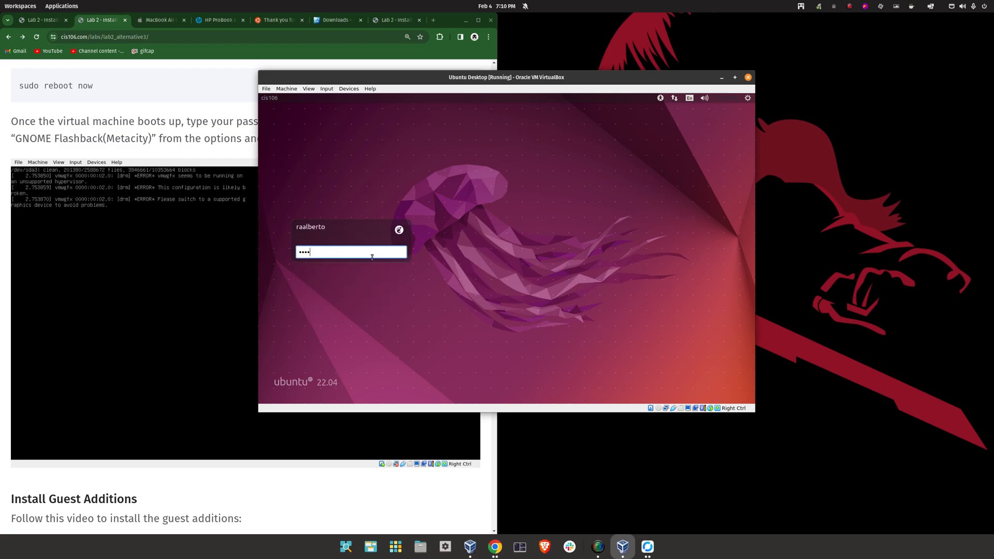
{"action": "key", "text": "Return"}
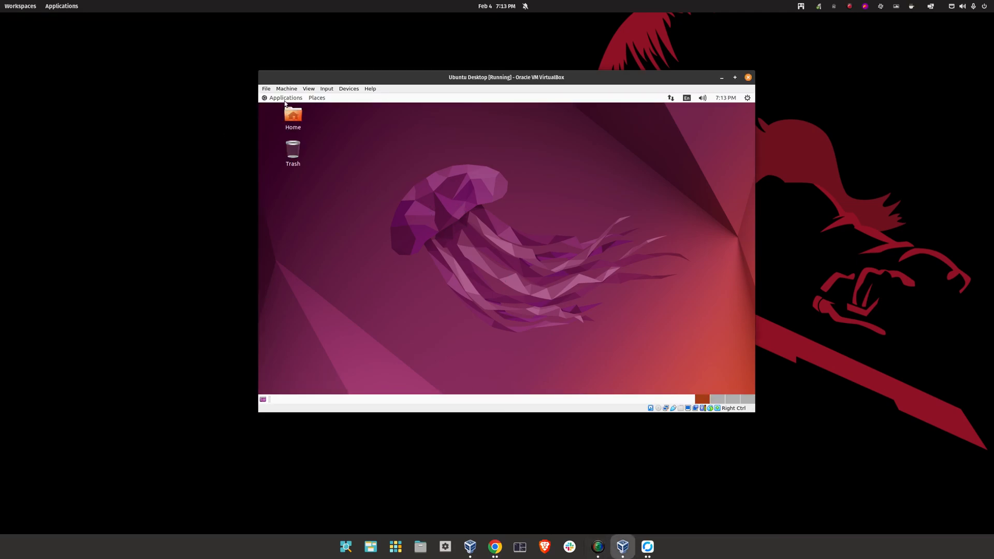
Explore the Flashback panel menus, workspaces and Home folder in the guest
{"action": "left_click", "coordinate": [285, 99]}
{"action": "left_click", "coordinate": [599, 241]}
{"action": "left_click", "coordinate": [747, 99]}
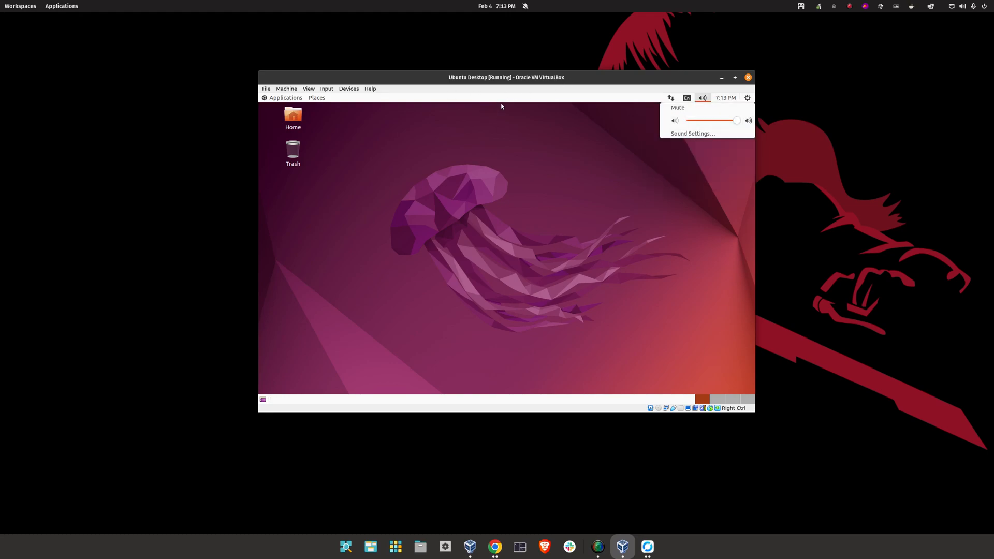
{"action": "mouse_move", "coordinate": [752, 100]}
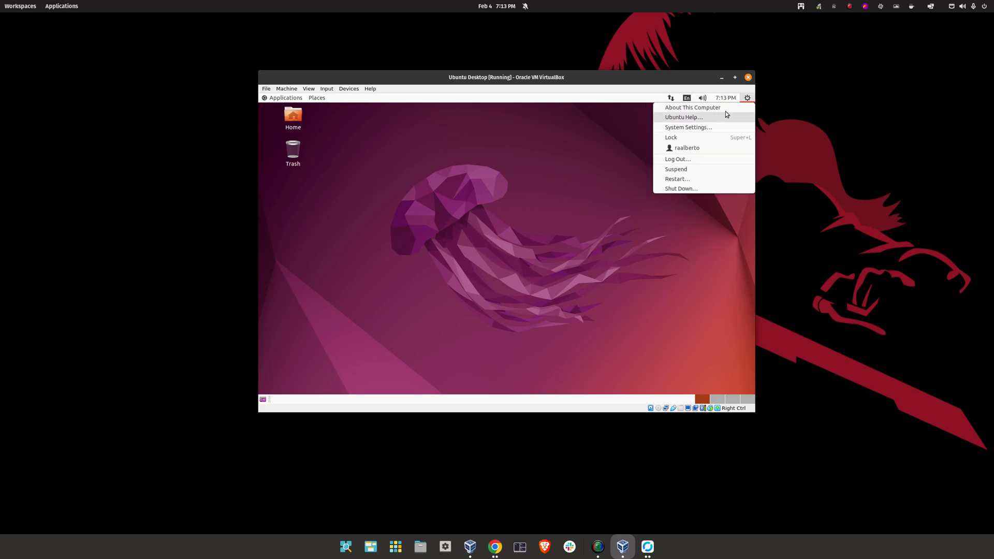
{"action": "left_click", "coordinate": [465, 224]}
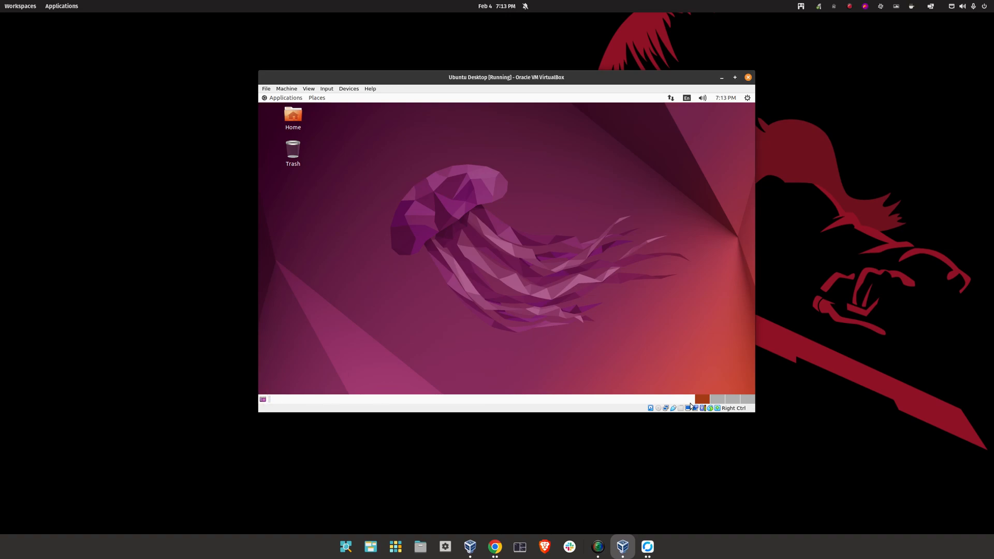
{"action": "left_click", "coordinate": [720, 400]}
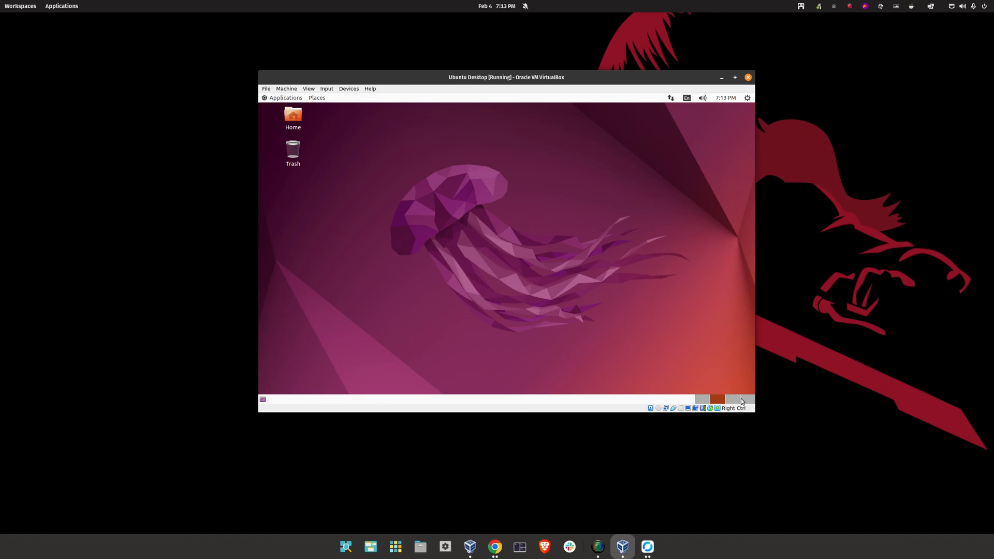
{"action": "left_click", "coordinate": [702, 400]}
{"action": "double_click", "coordinate": [299, 114]}
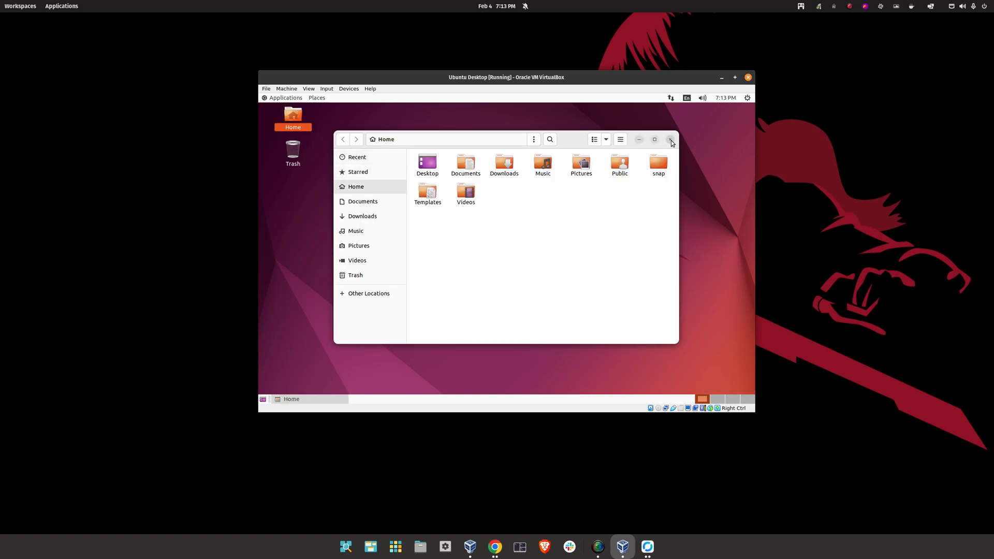
{"action": "left_click", "coordinate": [669, 139]}
{"action": "left_click", "coordinate": [321, 98]}
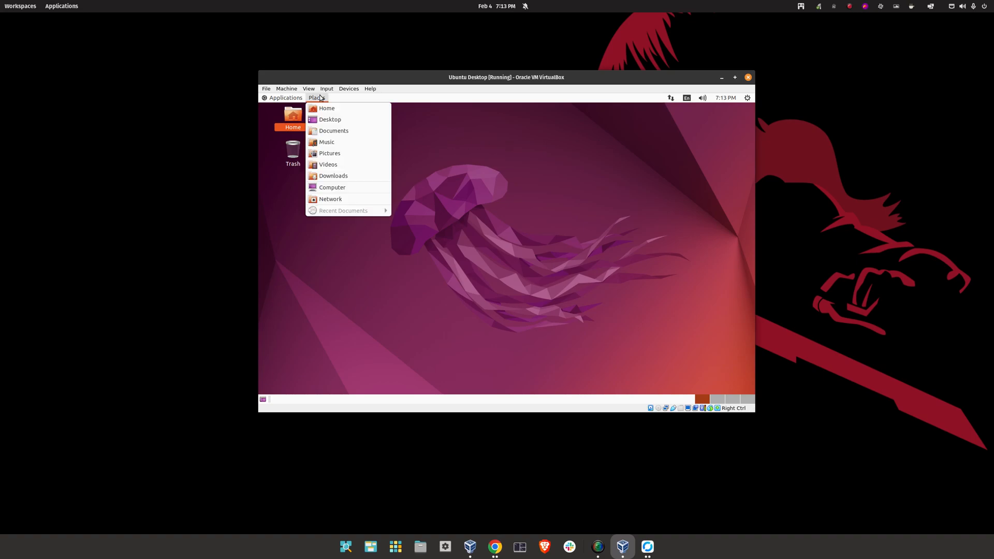
{"action": "left_click", "coordinate": [492, 169]}
Launch Terminal from Applications > System Tools
{"action": "left_click", "coordinate": [276, 99]}
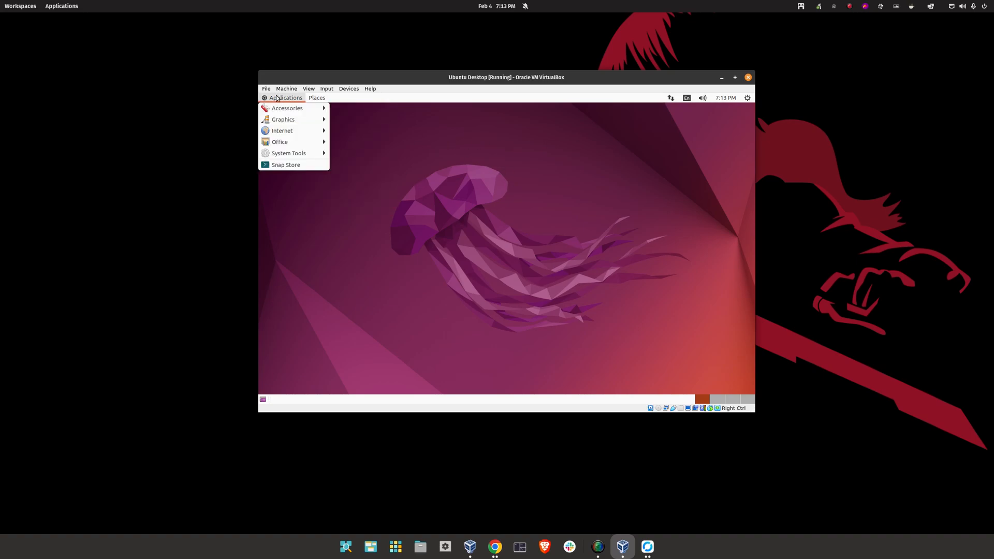
{"action": "mouse_move", "coordinate": [285, 154]}
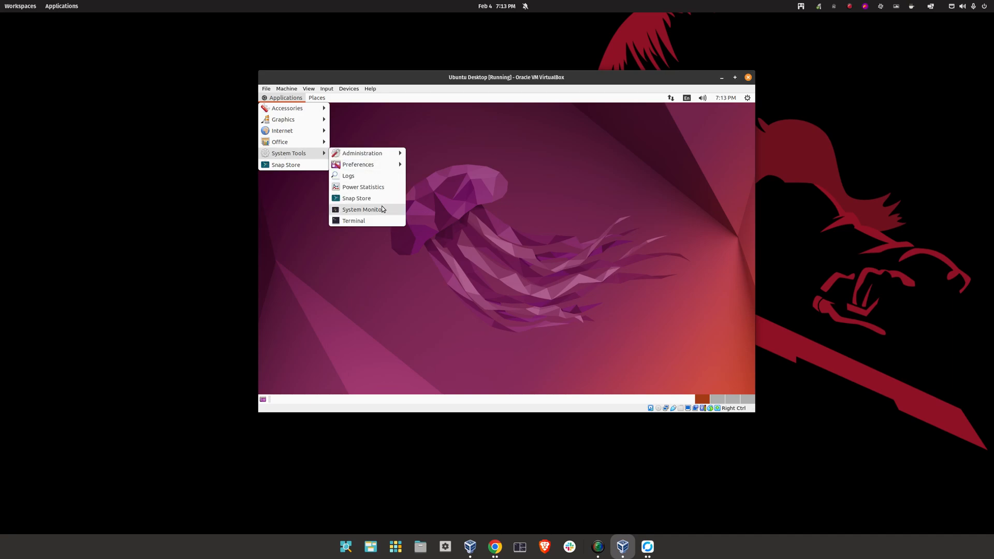
{"action": "left_click", "coordinate": [452, 164]}
{"action": "left_click", "coordinate": [297, 98]}
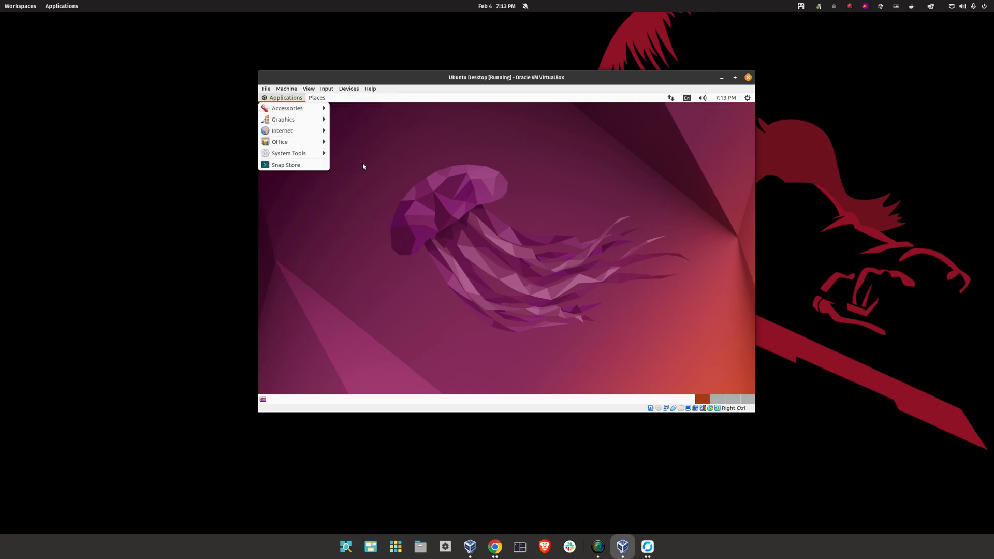
{"action": "mouse_move", "coordinate": [311, 153]}
{"action": "left_click", "coordinate": [390, 217]}
Launch Firefox Web Browser from Applications > Internet
{"action": "left_click", "coordinate": [280, 100]}
{"action": "mouse_move", "coordinate": [289, 131]}
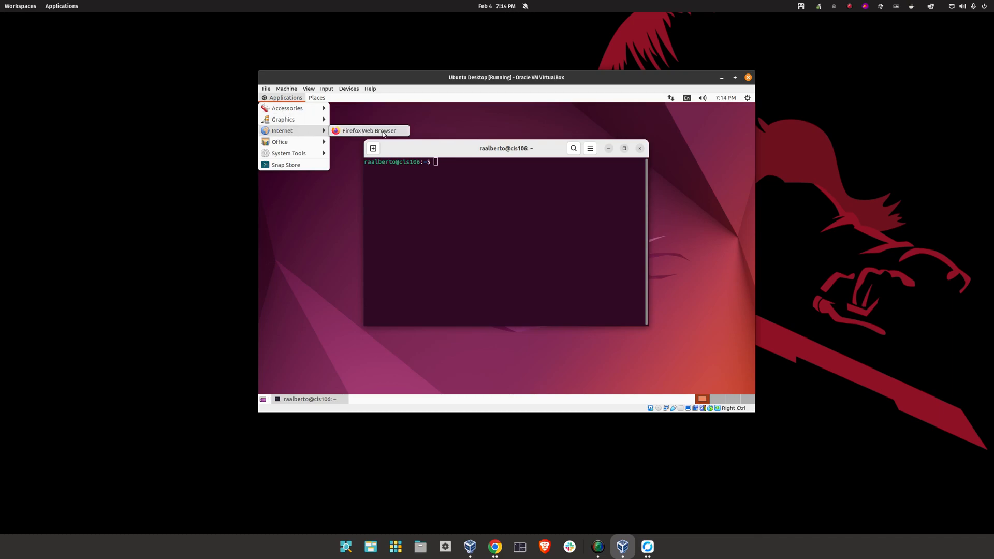
{"action": "left_click", "coordinate": [383, 133]}
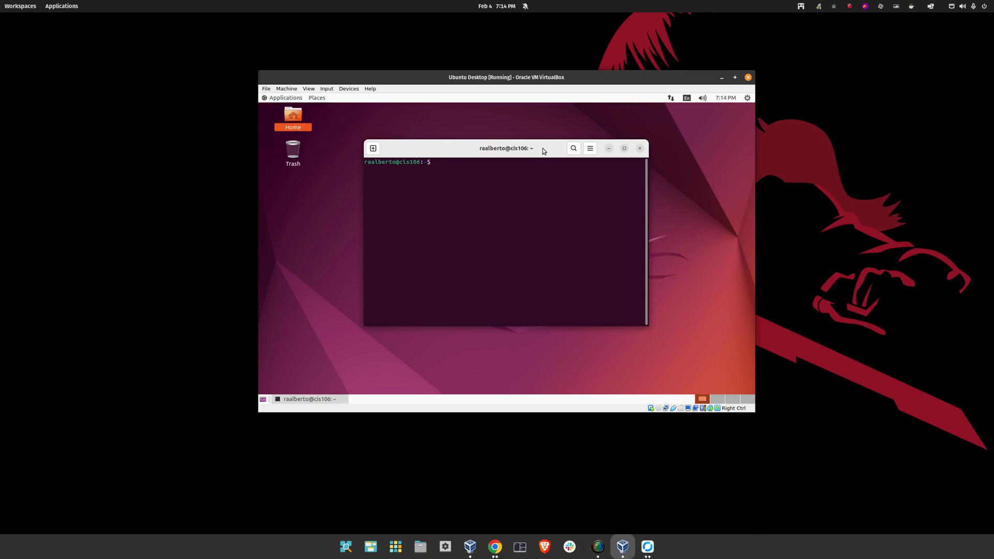
Scroll the lab page to the Guest Additions instructions
{"action": "scroll", "coordinate": [570, 333], "scroll_direction": "down", "scroll_amount": 10}
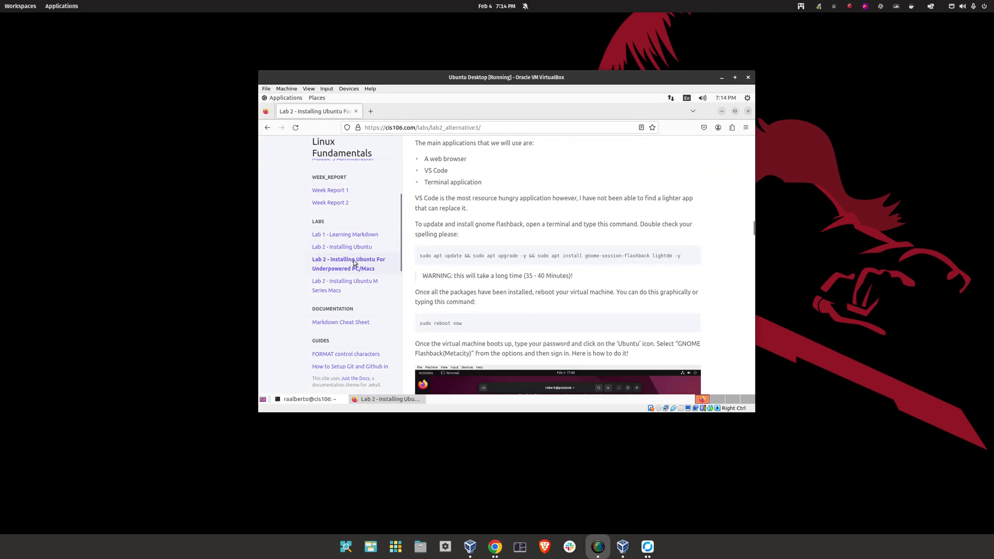
{"action": "scroll", "coordinate": [514, 261], "scroll_direction": "down", "scroll_amount": 5}
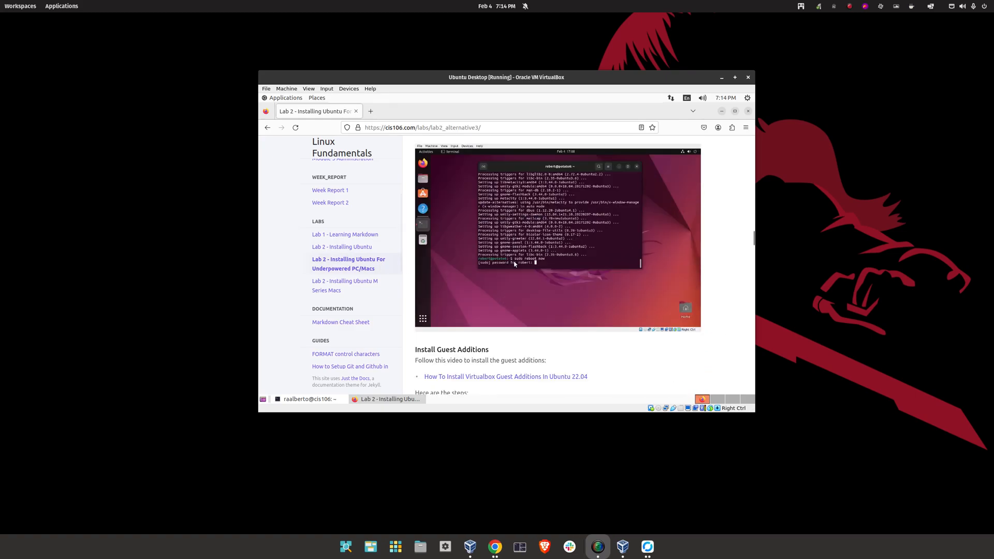
{"action": "scroll", "coordinate": [514, 261], "scroll_direction": "down", "scroll_amount": 4}
{"action": "scroll", "coordinate": [488, 237], "scroll_direction": "down", "scroll_amount": 3}
{"action": "scroll", "coordinate": [466, 233], "scroll_direction": "up", "scroll_amount": 1}
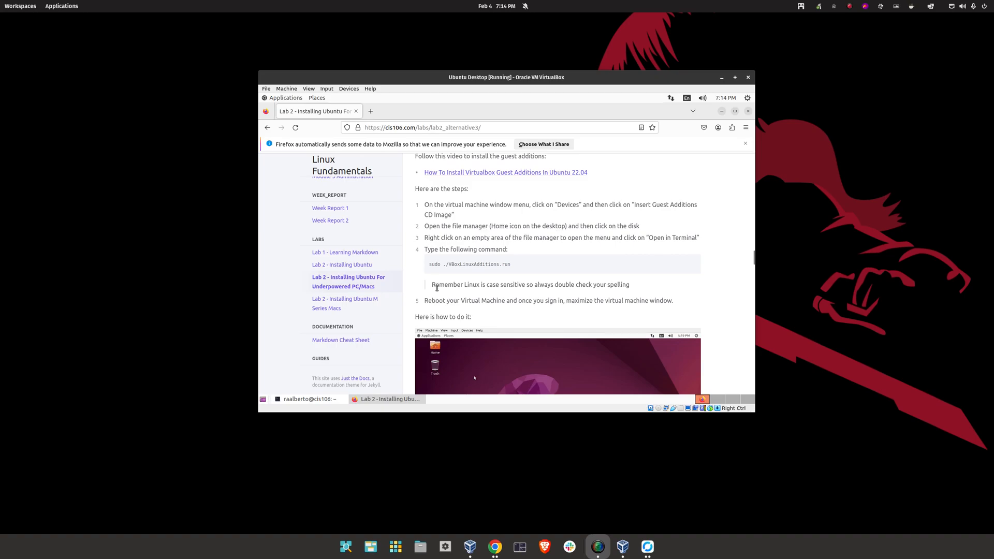
{"action": "scroll", "coordinate": [455, 279], "scroll_direction": "down", "scroll_amount": 3}
{"action": "scroll", "coordinate": [474, 227], "scroll_direction": "up", "scroll_amount": 3}
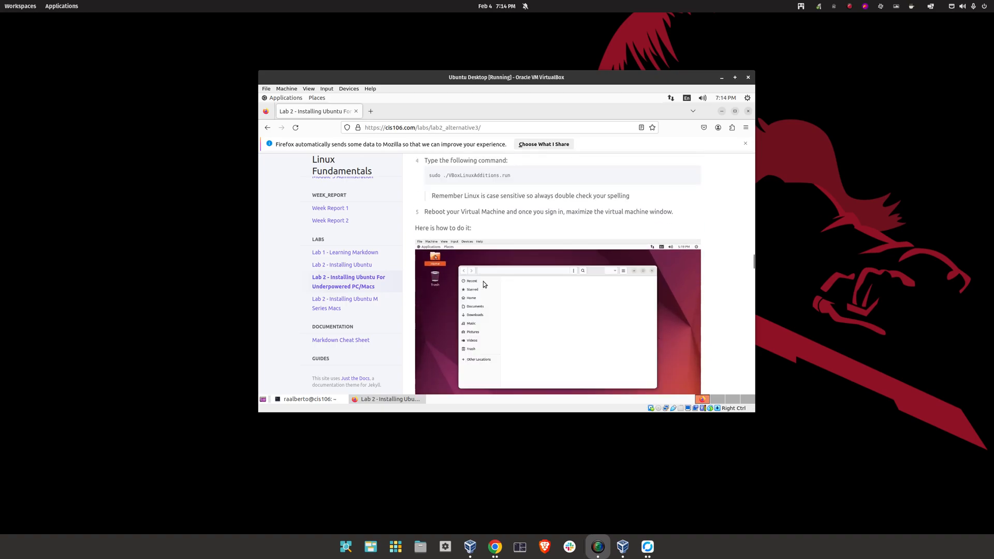
Insert the Guest Additions CD image via Devices and minimize the guest's Firefox
{"action": "left_click", "coordinate": [346, 90]}
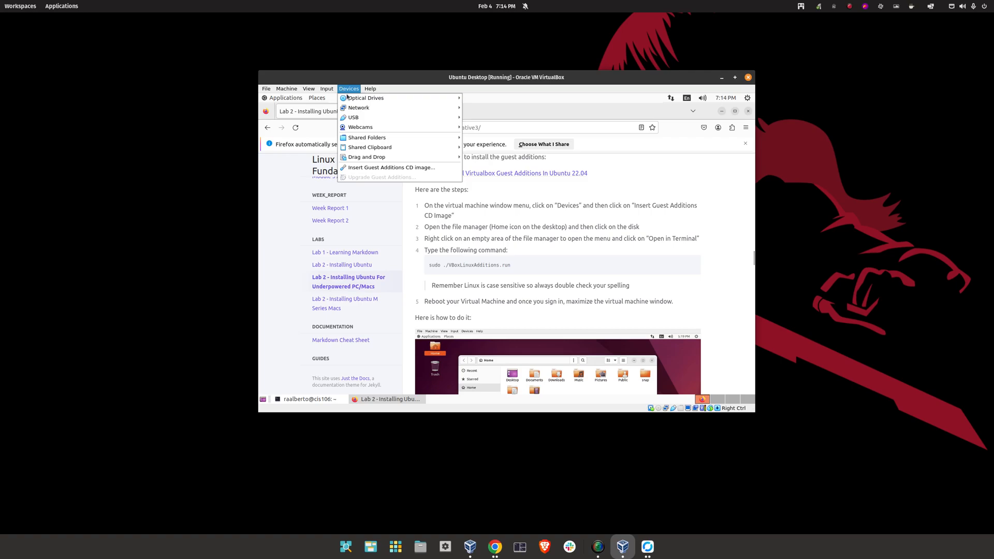
{"action": "left_click", "coordinate": [362, 167]}
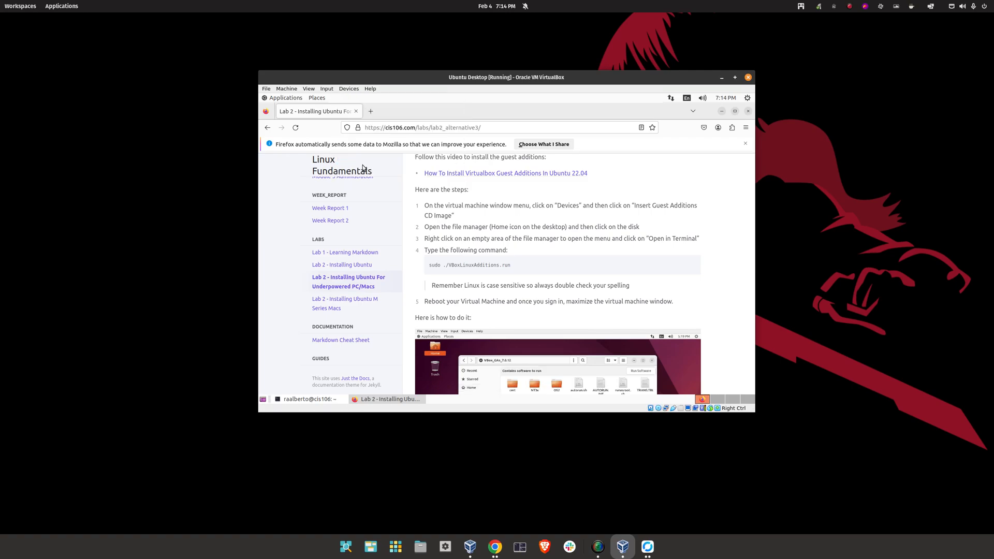
{"action": "left_click", "coordinate": [721, 111]}
Open a terminal inside the VBox_GAs_7.0.12 disc folder from the Home file manager
{"action": "left_click", "coordinate": [608, 148]}
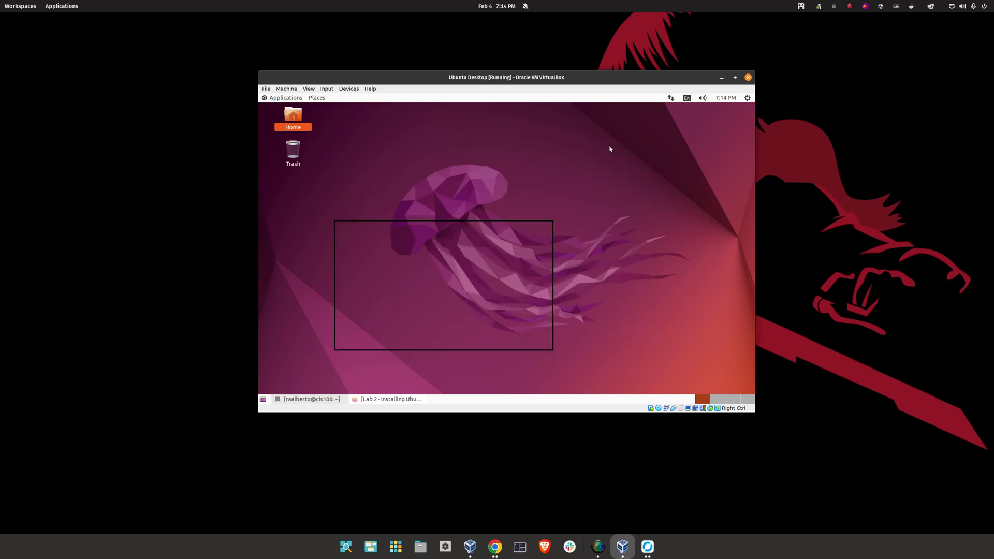
{"action": "double_click", "coordinate": [293, 115]}
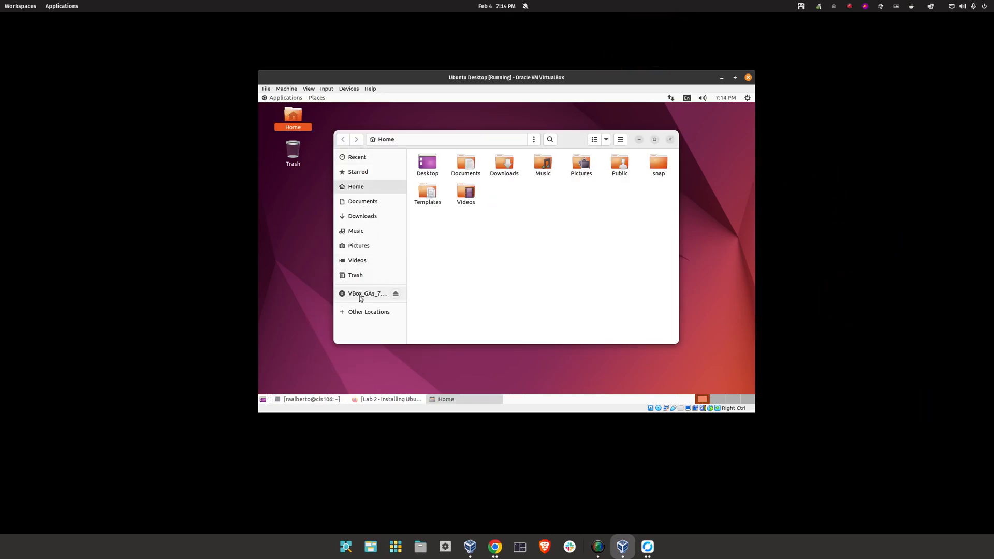
{"action": "left_click", "coordinate": [361, 295]}
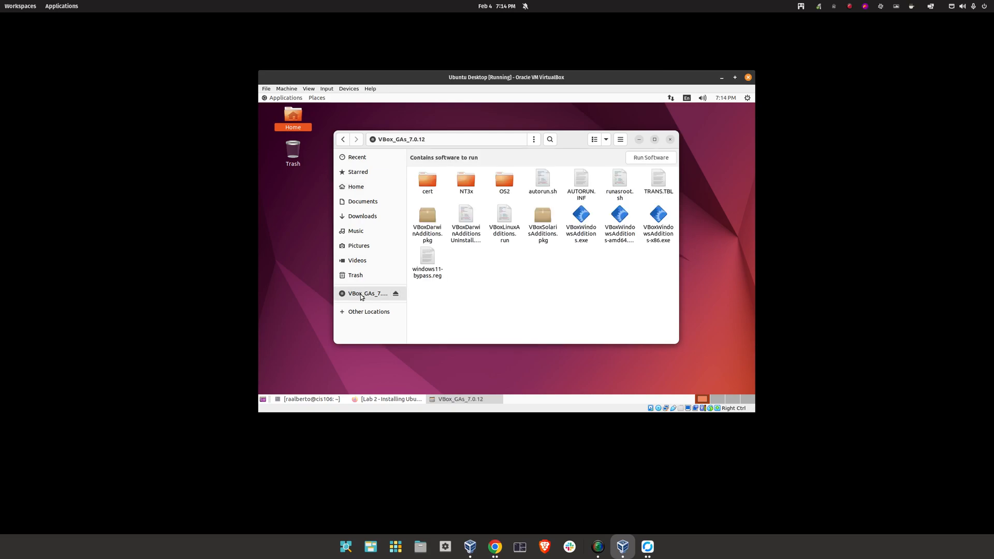
{"action": "right_click", "coordinate": [581, 274]}
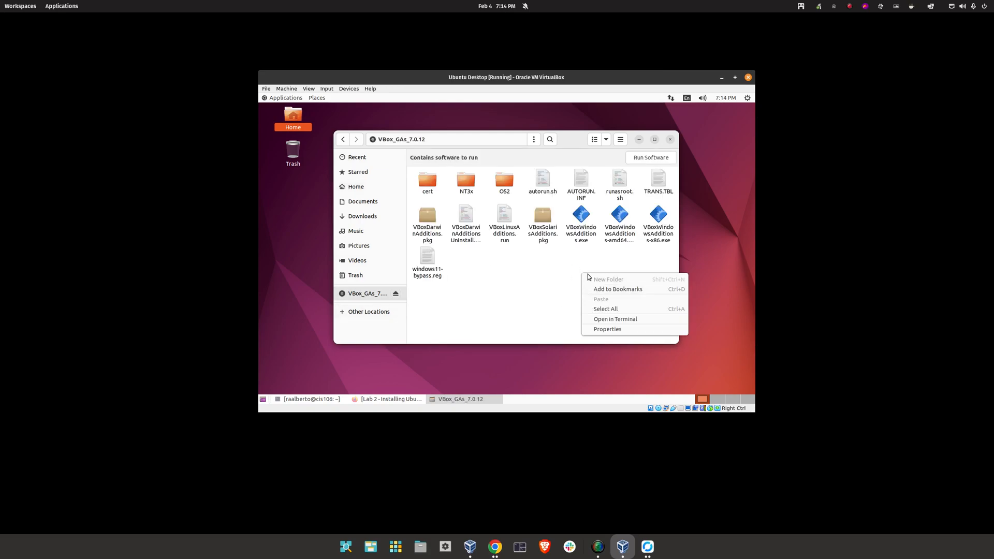
{"action": "left_click", "coordinate": [616, 318]}
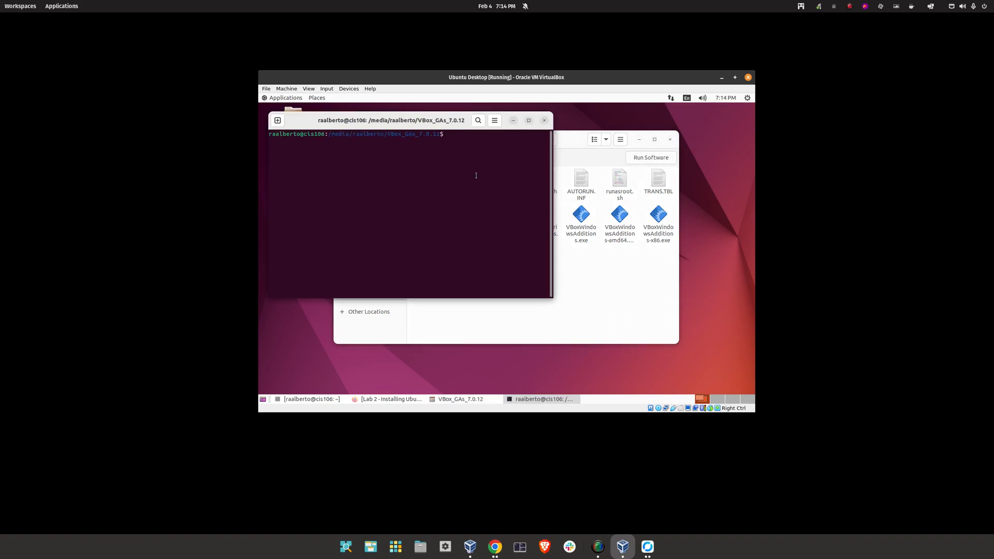
Run sudo ./VBoxLinuxAdditions.run and enter the administrator password
{"action": "type", "text": "sudo ./Vb"}
{"action": "key", "text": "BackSpace"}
{"action": "type", "text": "BoxL"}
{"action": "key", "text": "Tab"}
{"action": "key", "text": "Return"}
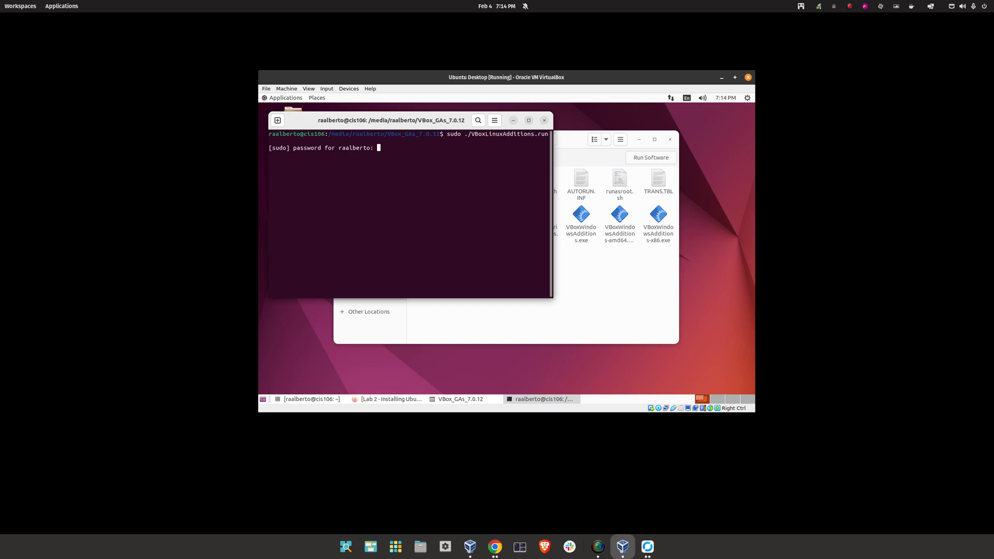
{"action": "key", "text": "Return"}
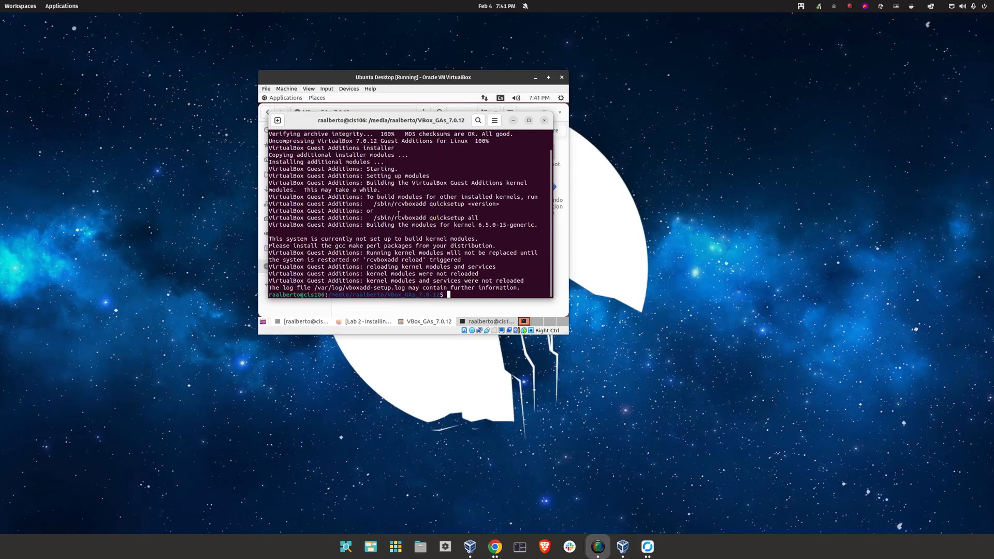
Run sudo reboot now in the guest terminal and enter the password to restart
{"action": "left_click", "coordinate": [399, 214]}
{"action": "type", "text": "re"}
{"action": "key", "text": "BackSpace"}
{"action": "key", "text": "BackSpace"}
{"action": "type", "text": "sudo "}
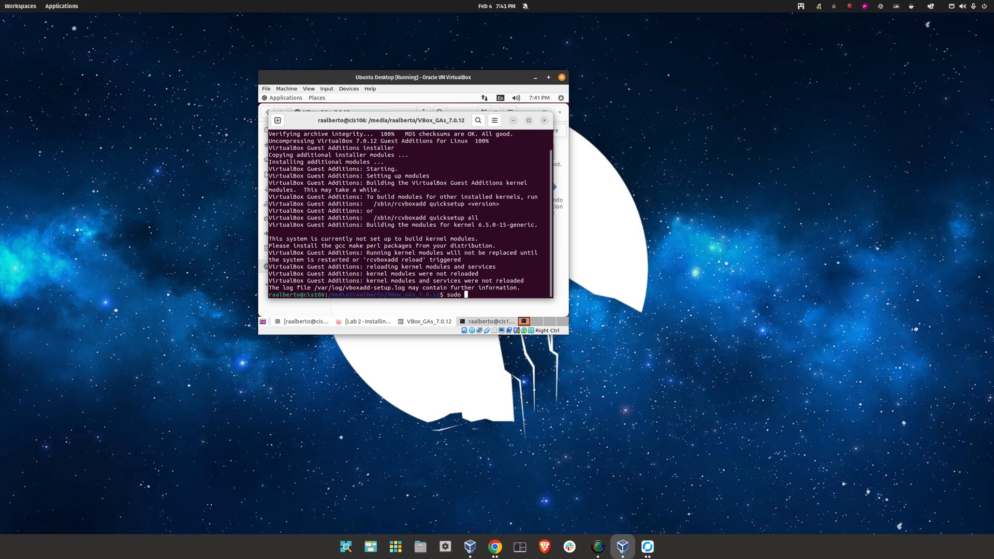
{"action": "type", "text": "reboot now"}
{"action": "key", "text": "Return"}
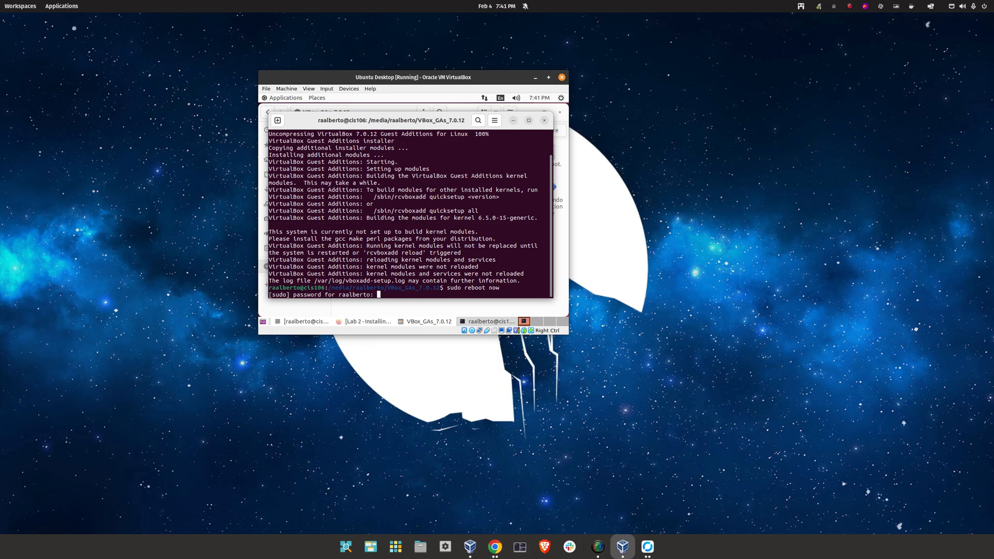
{"action": "key", "text": "Return"}
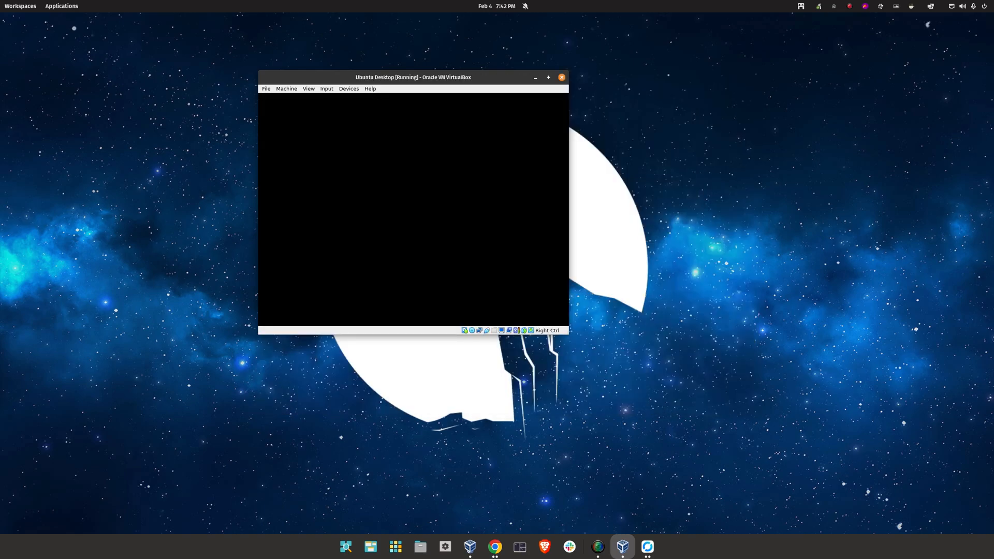
Log in to the Ubuntu guest with the password and maximize the VirtualBox window
{"action": "type", "text": "***"}
{"action": "key", "text": "Return"}
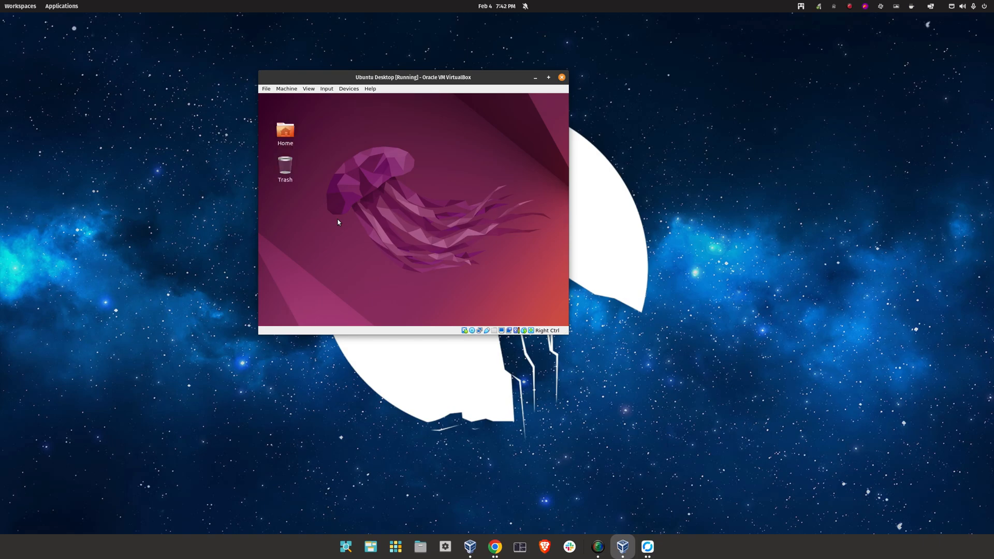
{"action": "left_click", "coordinate": [548, 77]}
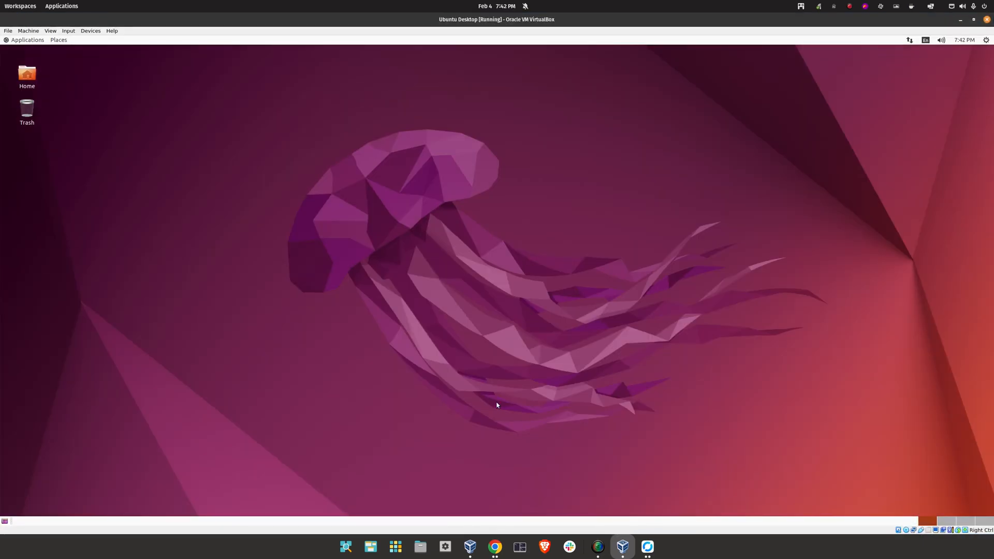
Launch Firefox from Applications > Internet and restore the previous browsing session
{"action": "left_click", "coordinate": [23, 40]}
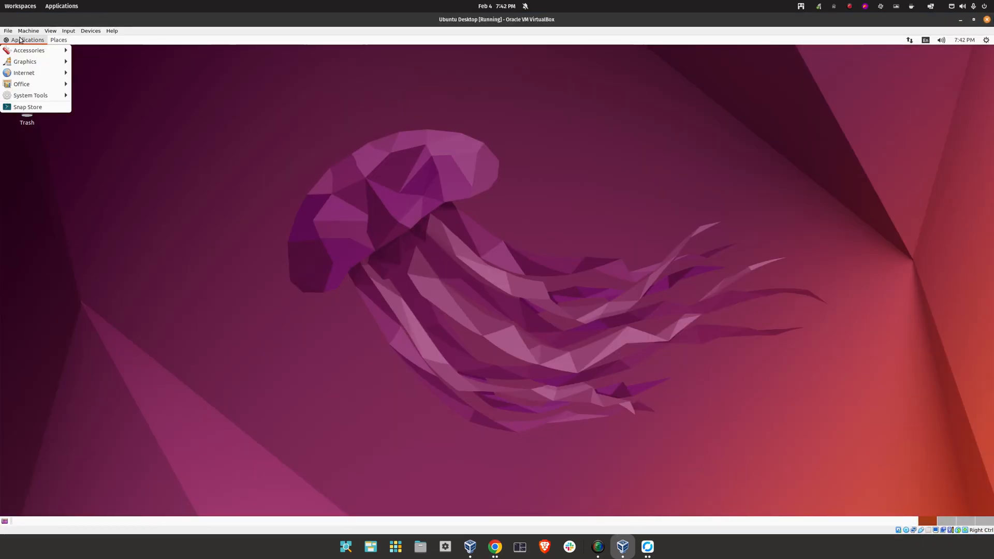
{"action": "mouse_move", "coordinate": [36, 66]}
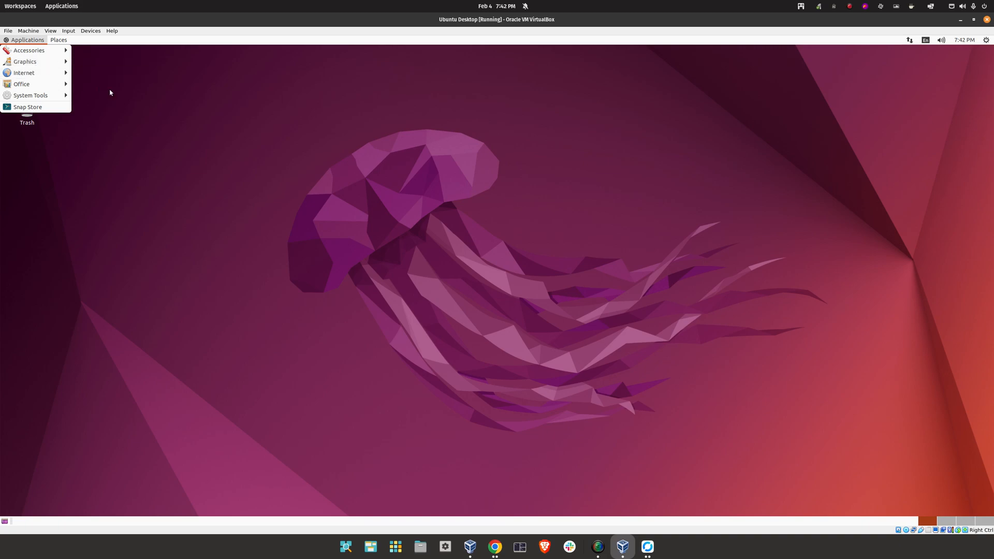
{"action": "left_click", "coordinate": [89, 77]}
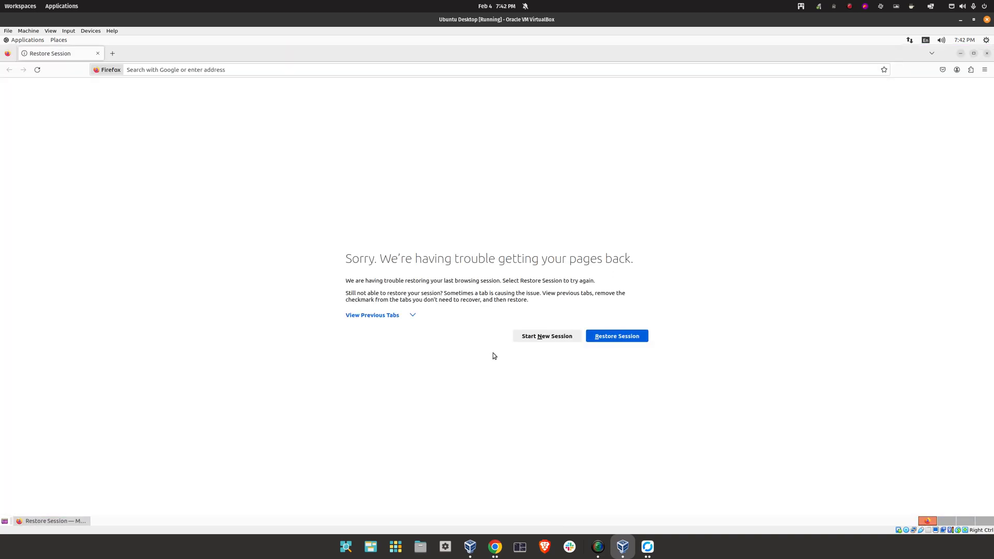
{"action": "left_click", "coordinate": [616, 337]}
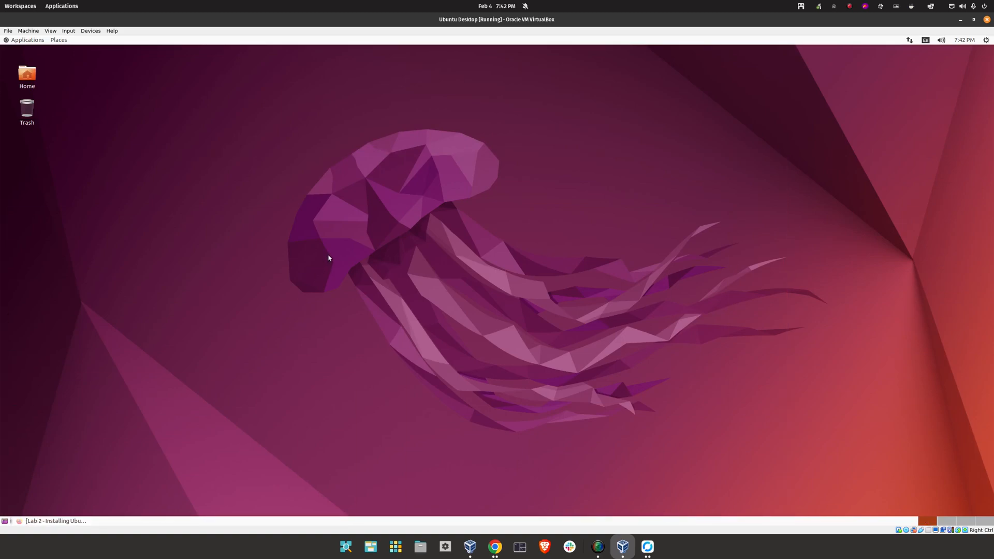
Copy the three purge and clean commands from the Lab 2 Installing Ubuntu page
{"action": "left_click", "coordinate": [75, 522]}
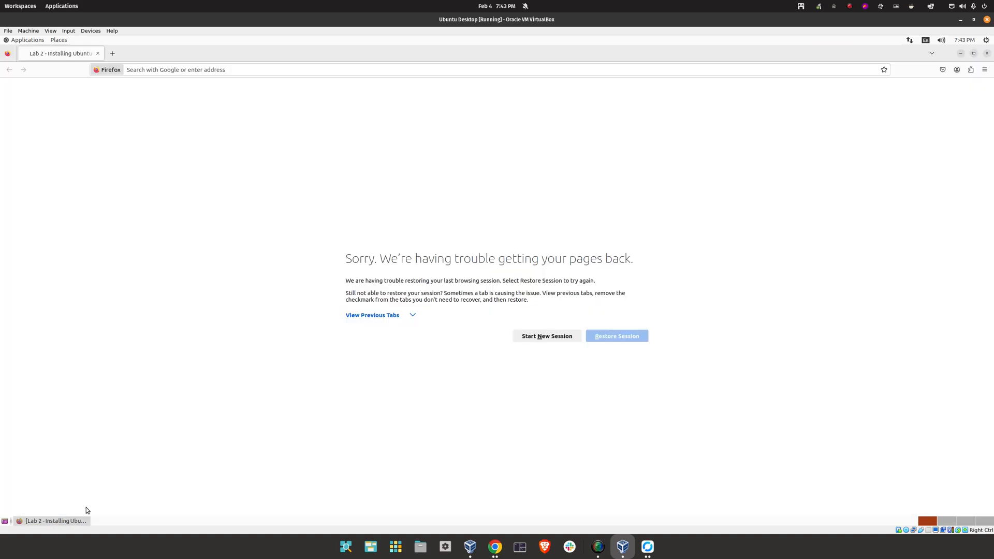
{"action": "scroll", "coordinate": [476, 387], "scroll_direction": "down", "scroll_amount": 5}
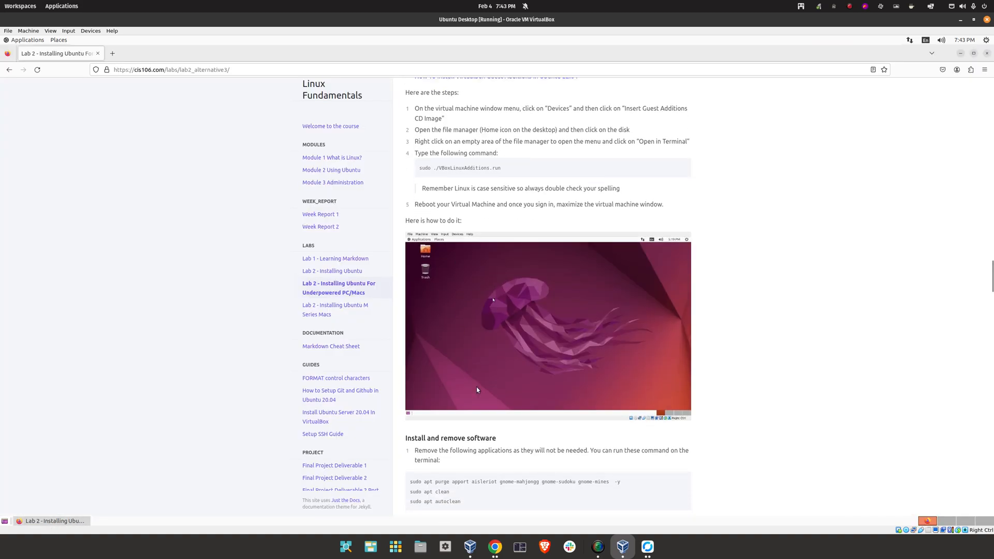
{"action": "scroll", "coordinate": [511, 334], "scroll_direction": "up", "scroll_amount": 2}
{"action": "scroll", "coordinate": [512, 333], "scroll_direction": "up", "scroll_amount": 2}
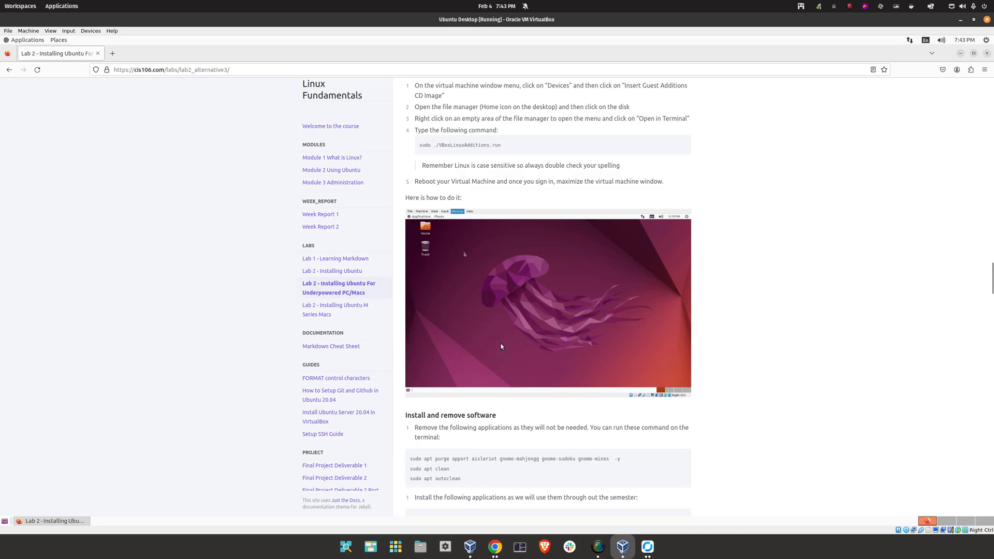
{"action": "scroll", "coordinate": [492, 412], "scroll_direction": "down", "scroll_amount": 2}
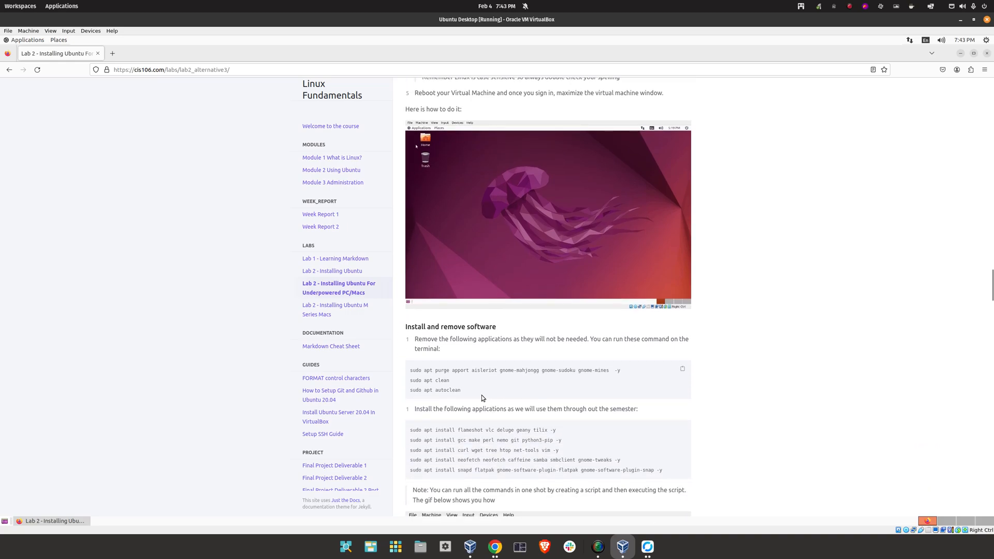
{"action": "left_click_drag", "start_coordinate": [516, 387], "coordinate": [409, 369]}
{"action": "right_click", "coordinate": [434, 370]}
{"action": "left_click", "coordinate": [458, 376]}
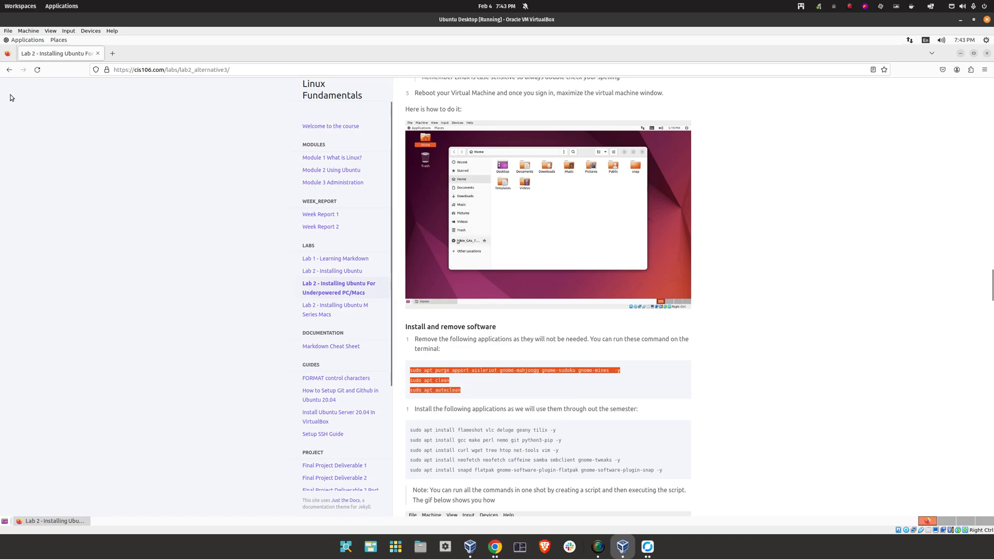
Briefly open and close a terminal, then browse Applications > Accessories for the Text Editor
{"action": "left_click", "coordinate": [23, 40]}
{"action": "mouse_move", "coordinate": [47, 95]}
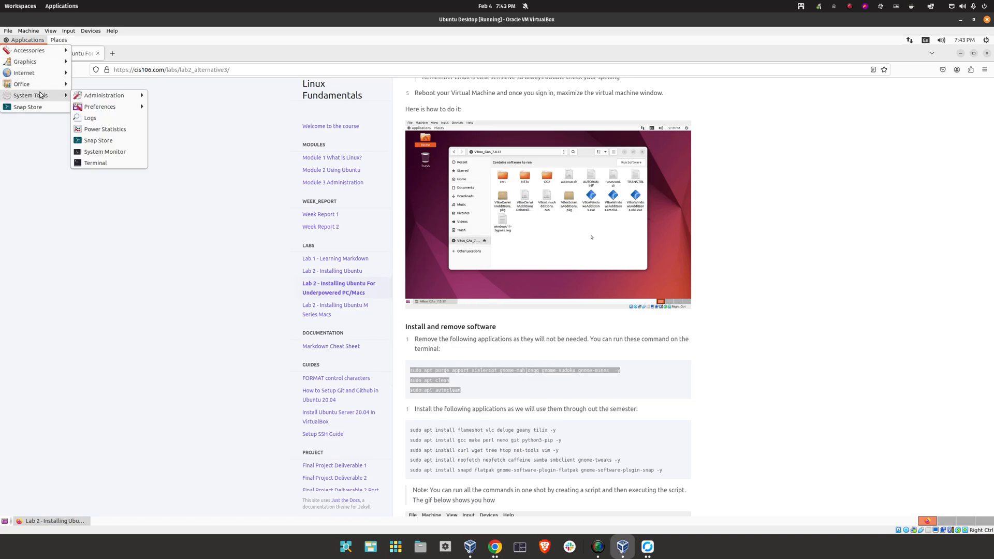
{"action": "left_click", "coordinate": [96, 163]}
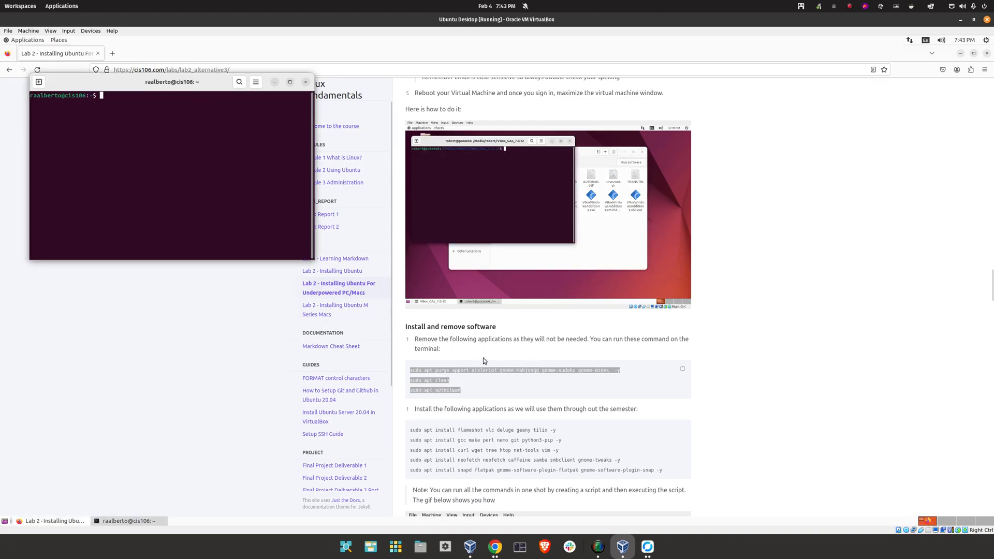
{"action": "scroll", "coordinate": [490, 358], "scroll_direction": "down", "scroll_amount": 3}
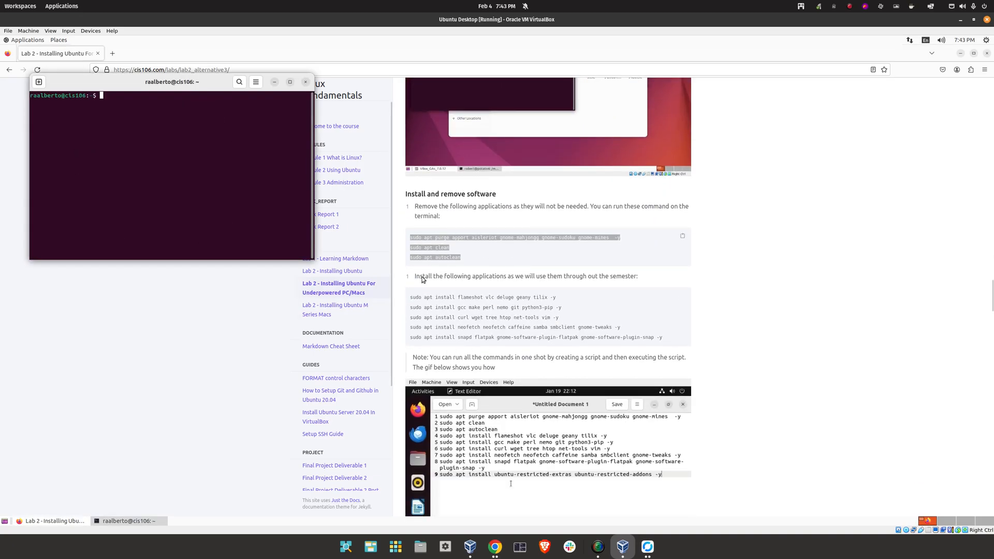
{"action": "left_click", "coordinate": [305, 81]}
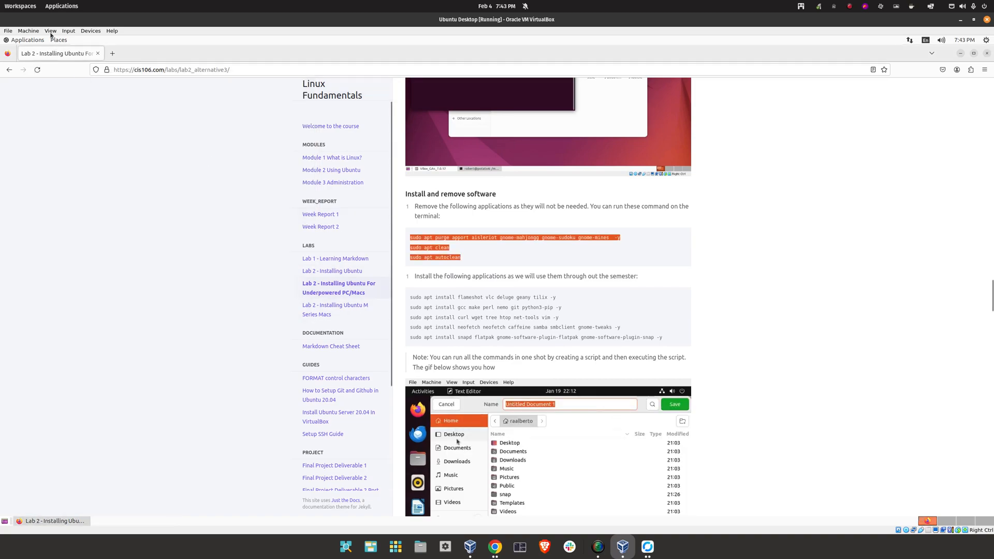
{"action": "left_click", "coordinate": [25, 40]}
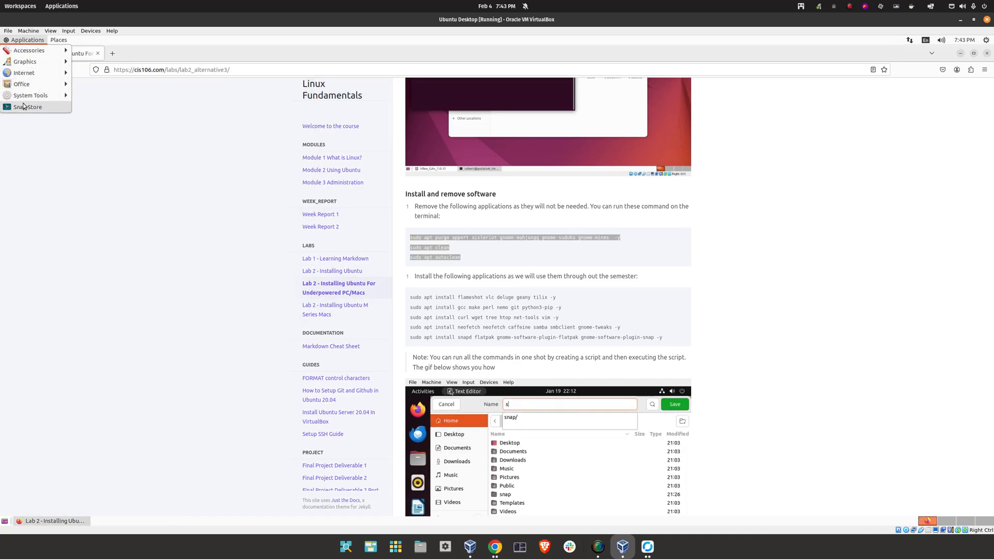
{"action": "mouse_move", "coordinate": [26, 96]}
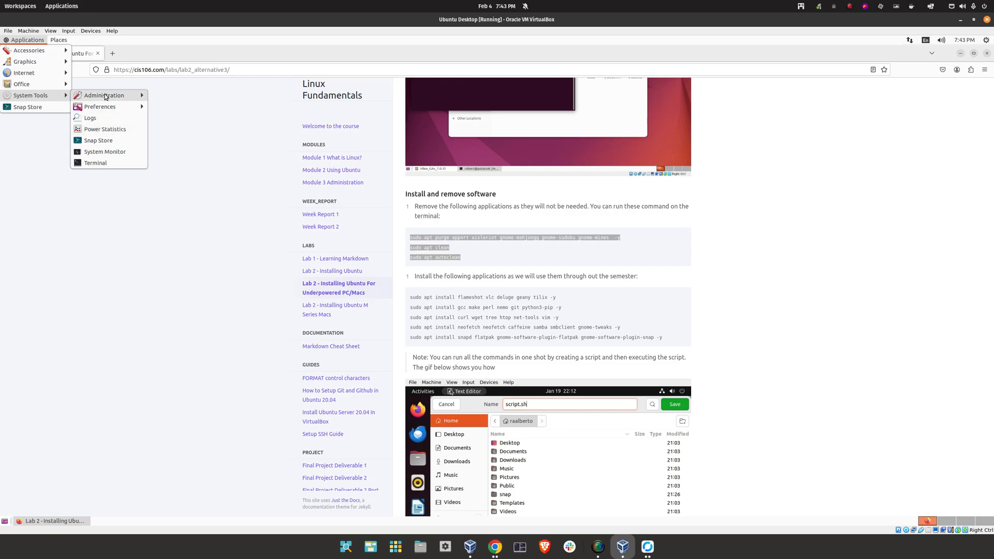
{"action": "mouse_move", "coordinate": [41, 56]}
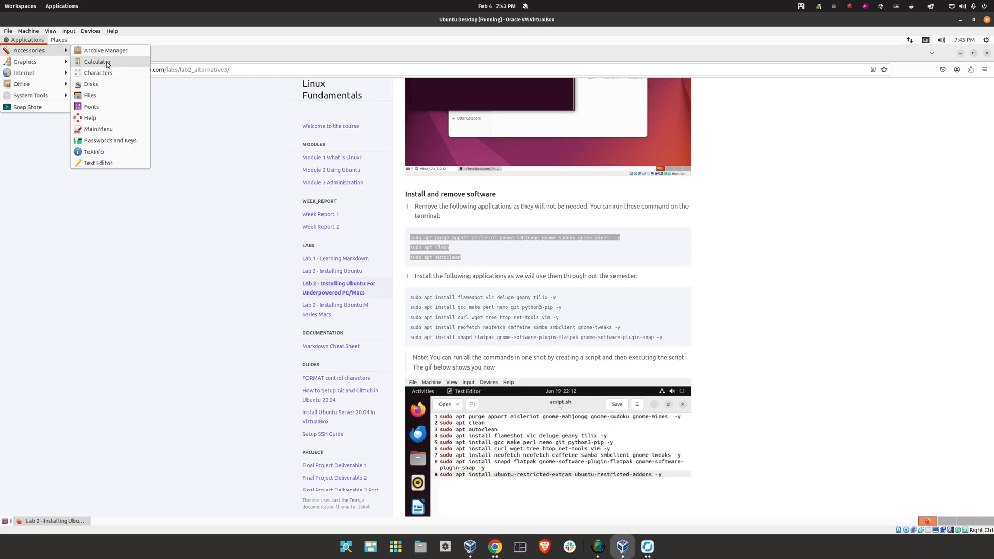
Start a new Text Editor document and paste the three purge/clean commands into it
{"action": "left_click", "coordinate": [87, 163]}
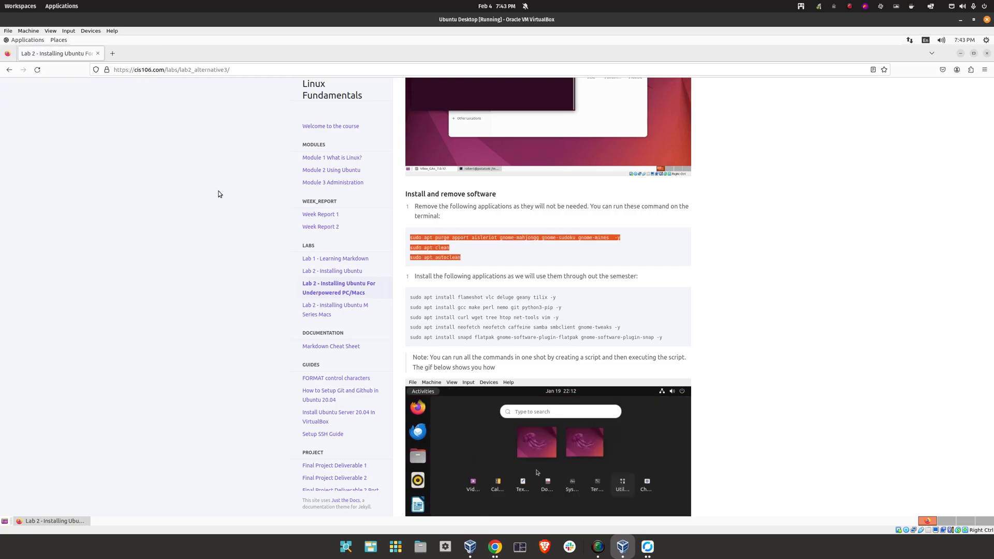
{"action": "right_click", "coordinate": [118, 108]}
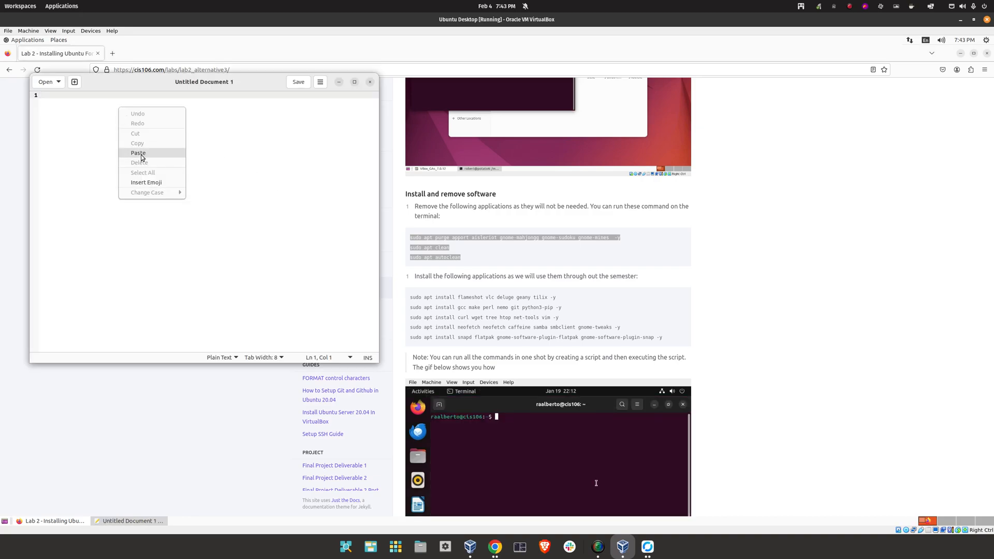
{"action": "left_click", "coordinate": [138, 155]}
Copy the five apt install commands from the lab page and paste them on line 4
{"action": "left_click", "coordinate": [439, 294]}
{"action": "left_click_drag", "start_coordinate": [412, 296], "coordinate": [663, 339]}
{"action": "left_click", "coordinate": [415, 298]}
{"action": "right_click", "coordinate": [514, 306]}
{"action": "left_click", "coordinate": [523, 308]}
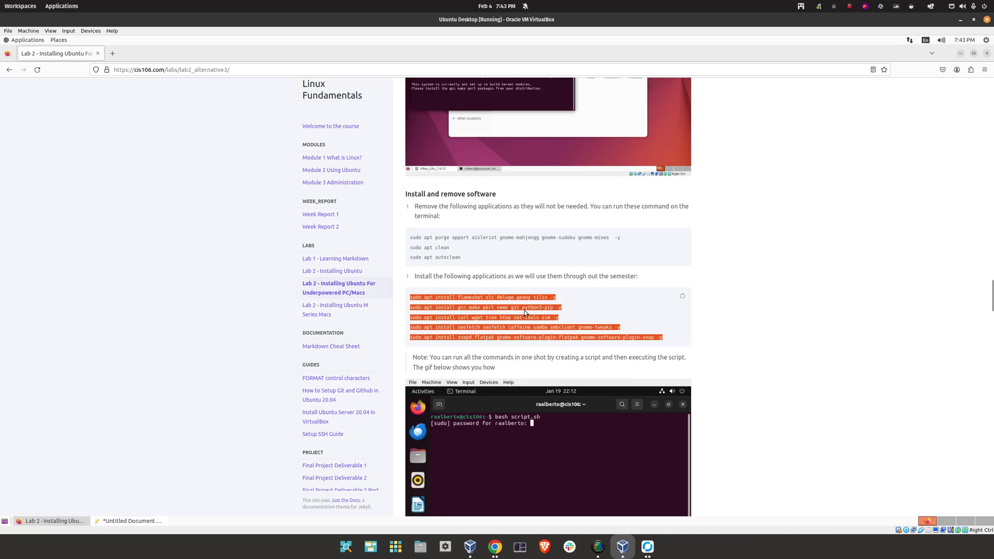
{"action": "left_click", "coordinate": [129, 520]}
{"action": "key", "text": "Return"}
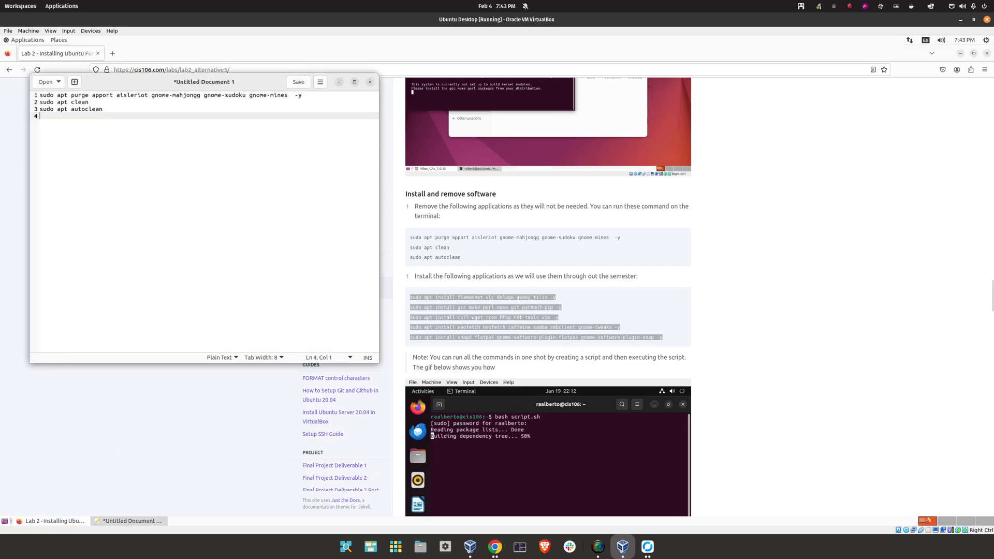
{"action": "right_click", "coordinate": [146, 129]}
{"action": "left_click", "coordinate": [165, 175]}
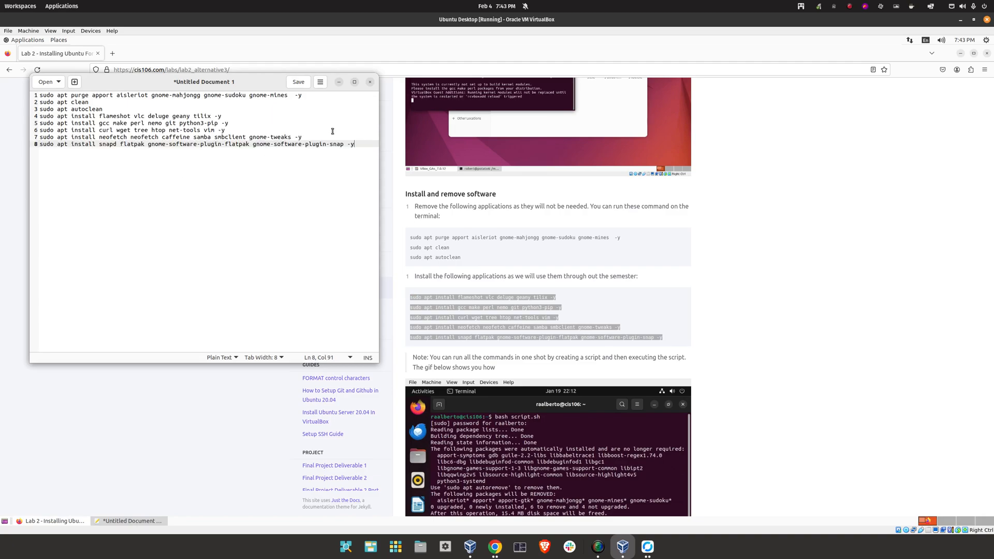
Save the document as script.sh in the home folder and close the editor
{"action": "left_click", "coordinate": [299, 83]}
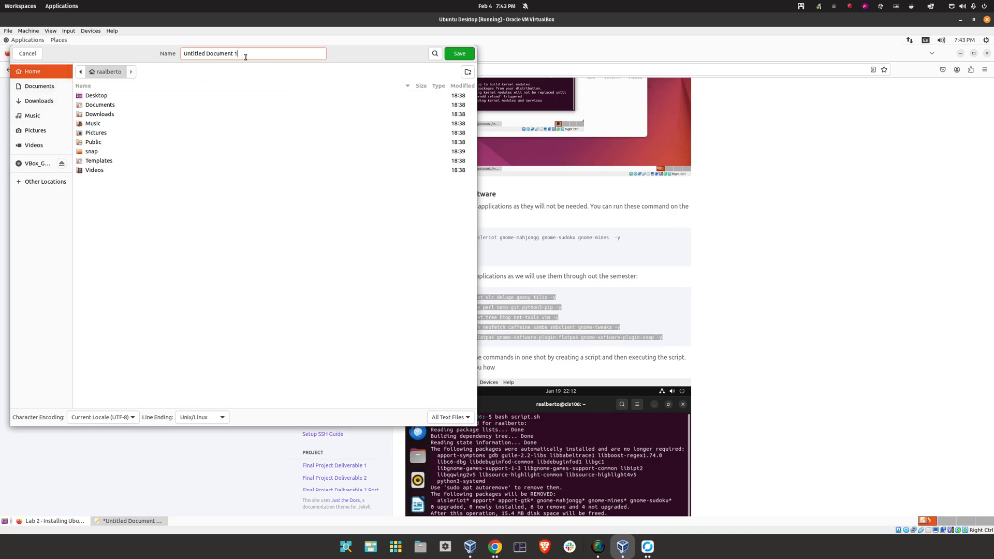
{"action": "type", "text": "scxr"}
{"action": "key", "text": "BackSpace"}
{"action": "key", "text": "BackSpace"}
{"action": "type", "text": "ript.sh"}
{"action": "key", "text": "Return"}
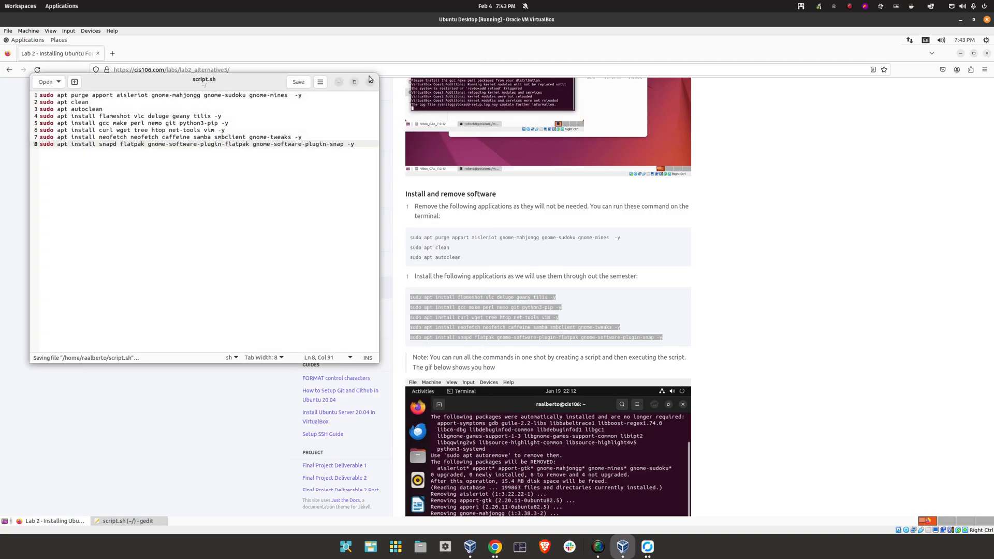
{"action": "left_click", "coordinate": [370, 83]}
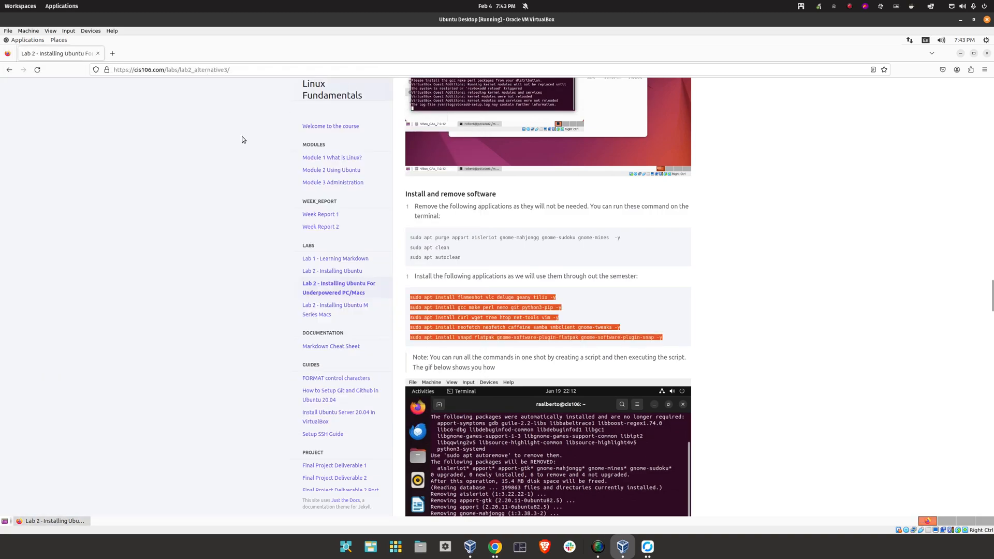
Open a terminal and run bash script.sh, entering the sudo password to install the packages
{"action": "left_click", "coordinate": [25, 40]}
{"action": "mouse_move", "coordinate": [31, 95]}
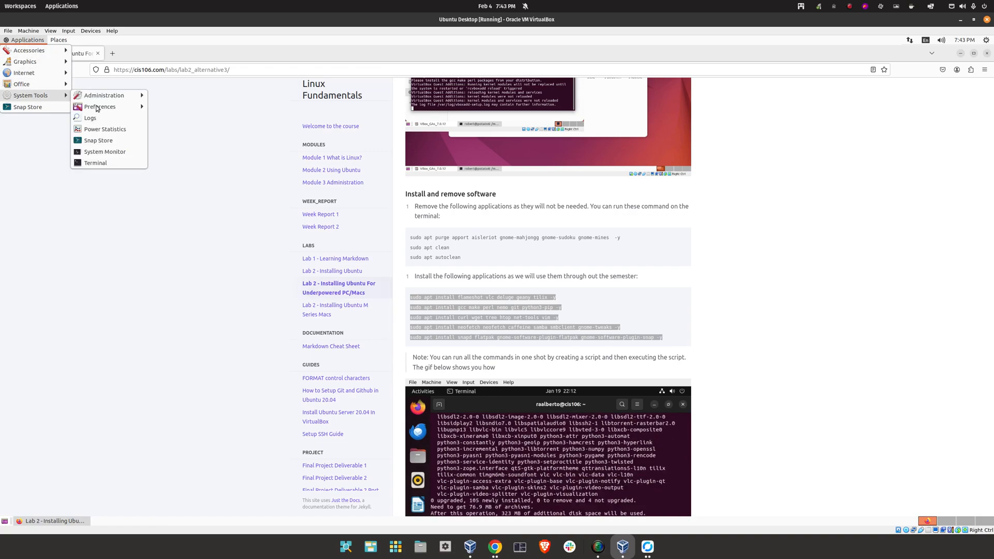
{"action": "left_click", "coordinate": [114, 161]}
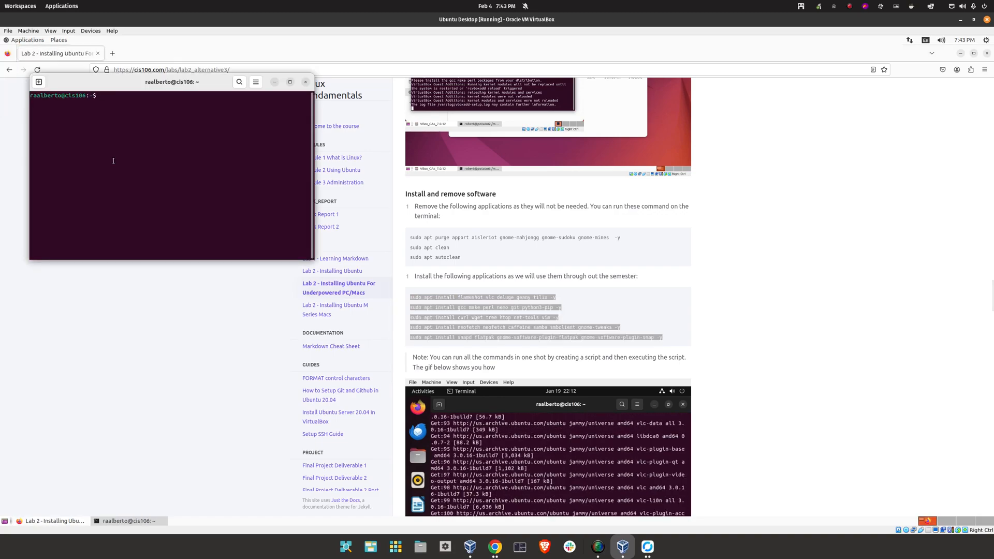
{"action": "type", "text": "bash script.sh"}
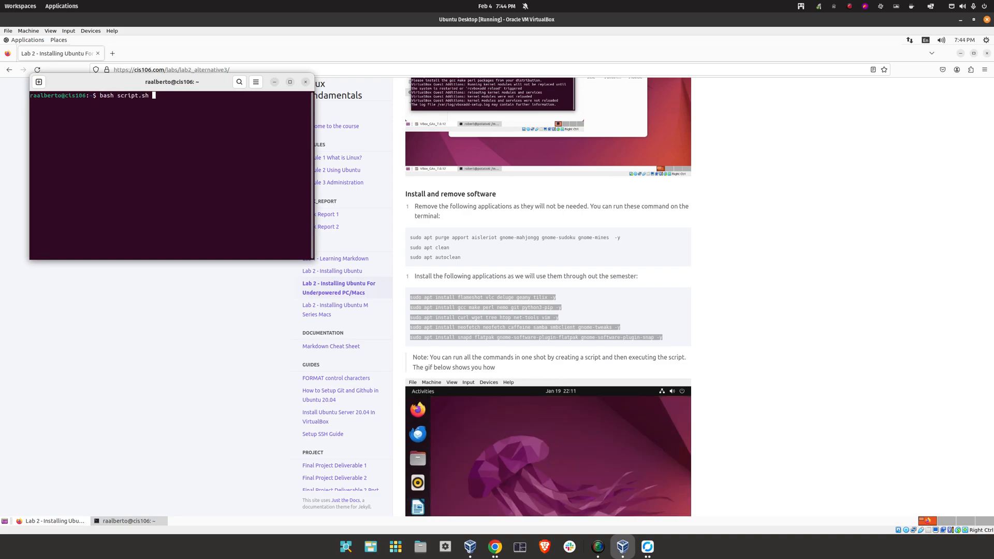
{"action": "key", "text": "Return"}
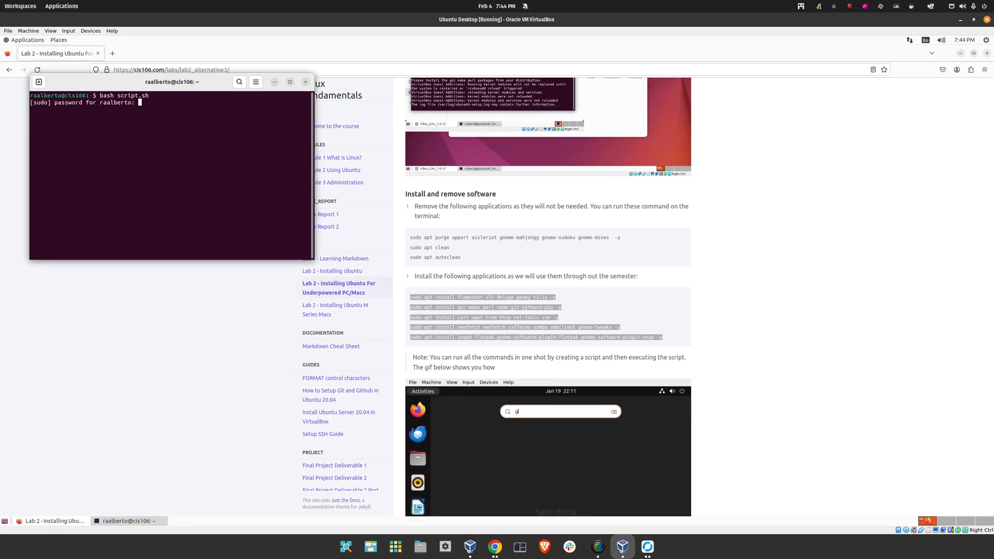
{"action": "key", "text": "Return"}
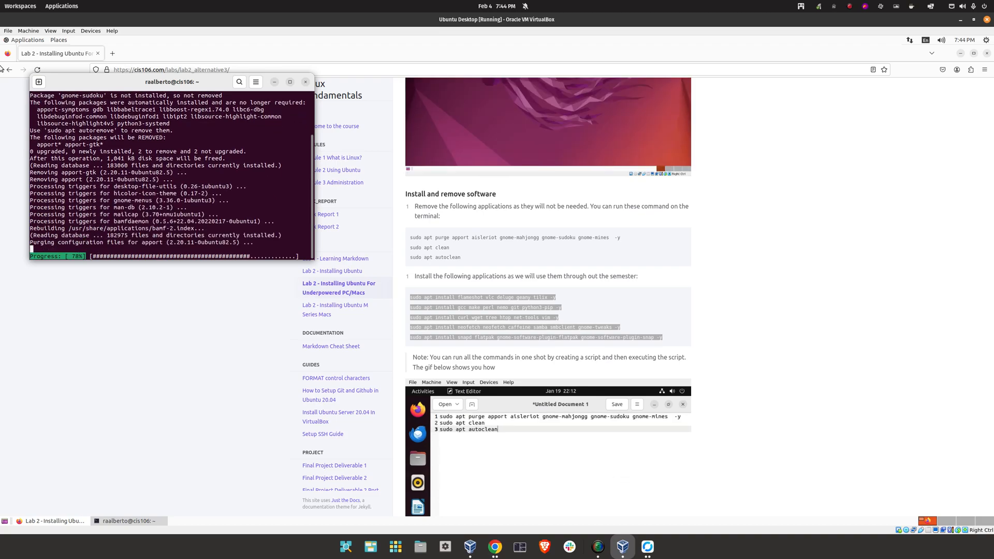
{"action": "left_click_drag", "start_coordinate": [211, 85], "coordinate": [456, 117]}
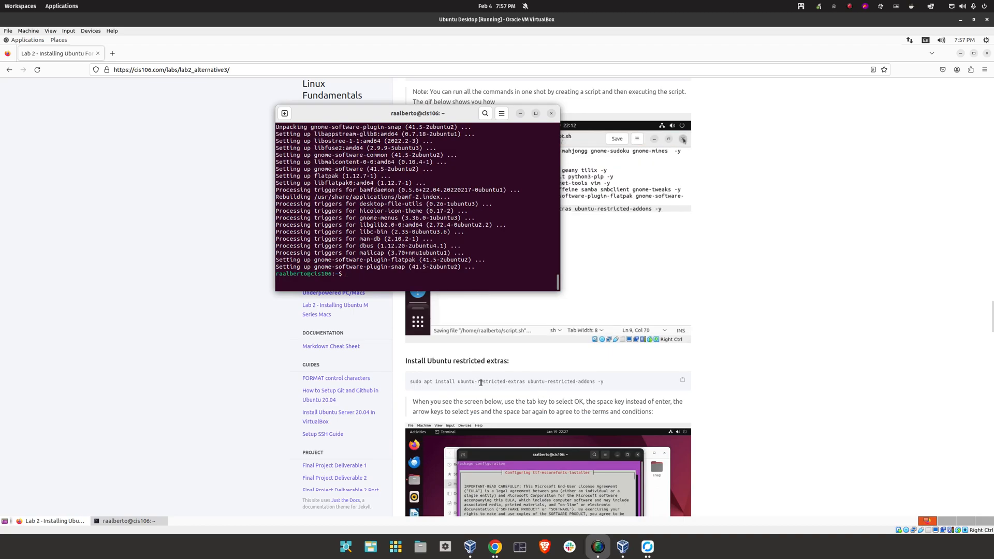
Copy the sudo apt install ubuntu-restricted-extras command from the page and run it in the terminal
{"action": "triple_click", "coordinate": [481, 382]}
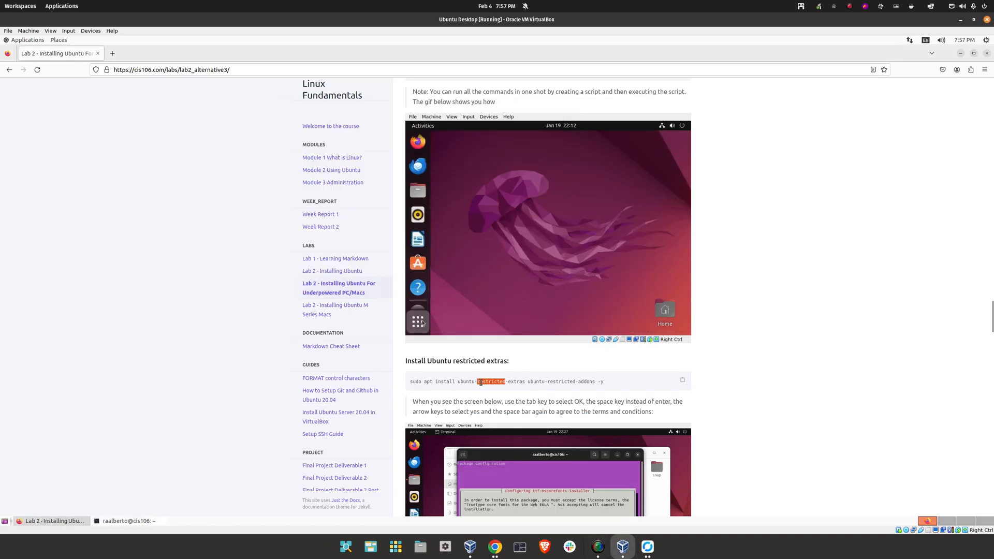
{"action": "right_click", "coordinate": [553, 380]}
{"action": "left_click", "coordinate": [577, 387]}
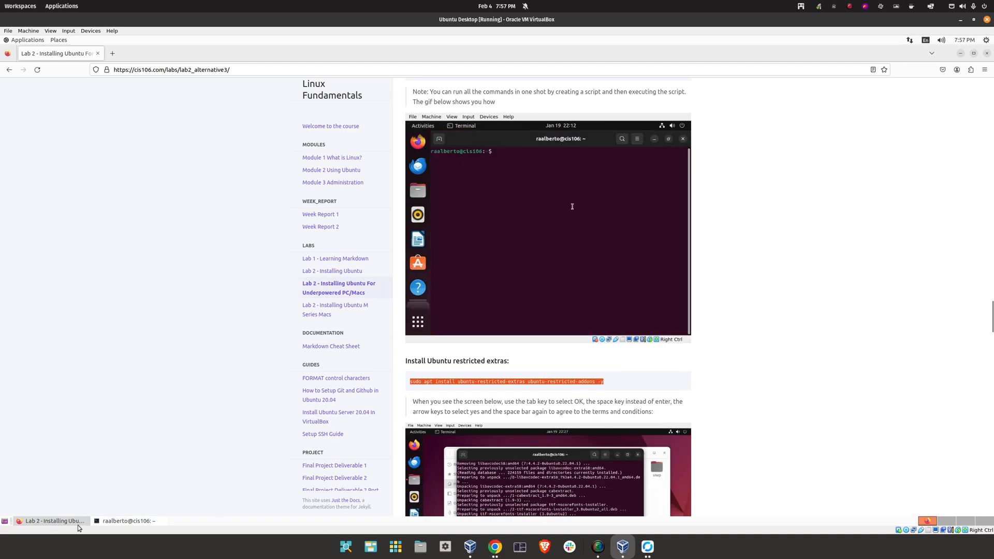
{"action": "left_click", "coordinate": [151, 520]}
{"action": "right_click", "coordinate": [445, 257]}
{"action": "left_click", "coordinate": [490, 285]}
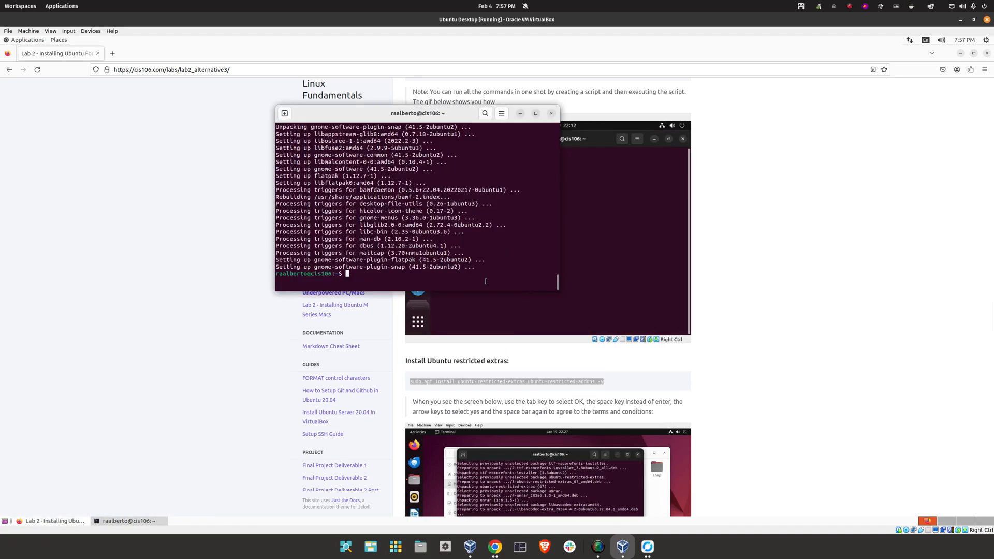
{"action": "key", "text": "Return"}
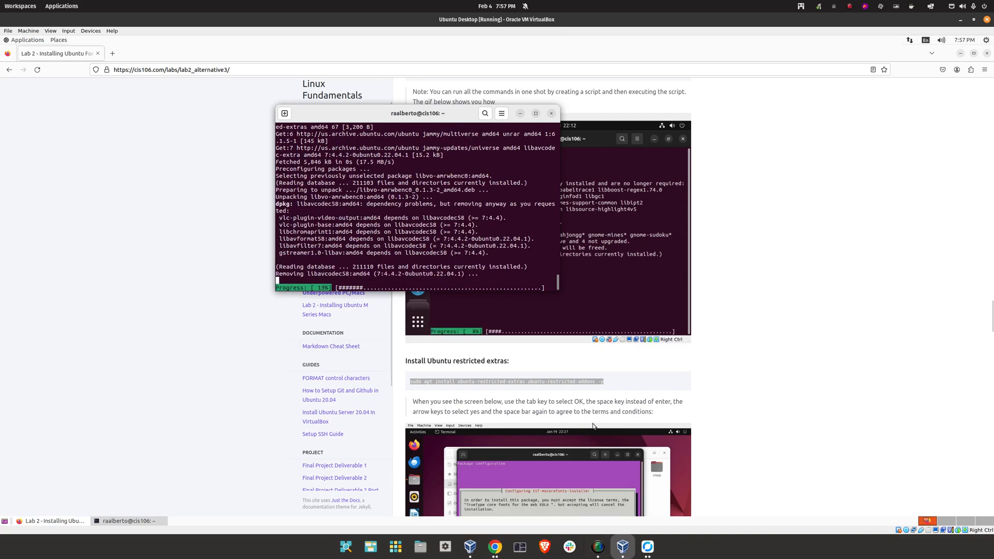
Accept the Microsoft fonts EULA, let the fonts finish installing, and close the terminal
{"action": "scroll", "coordinate": [590, 427], "scroll_direction": "down", "scroll_amount": 5}
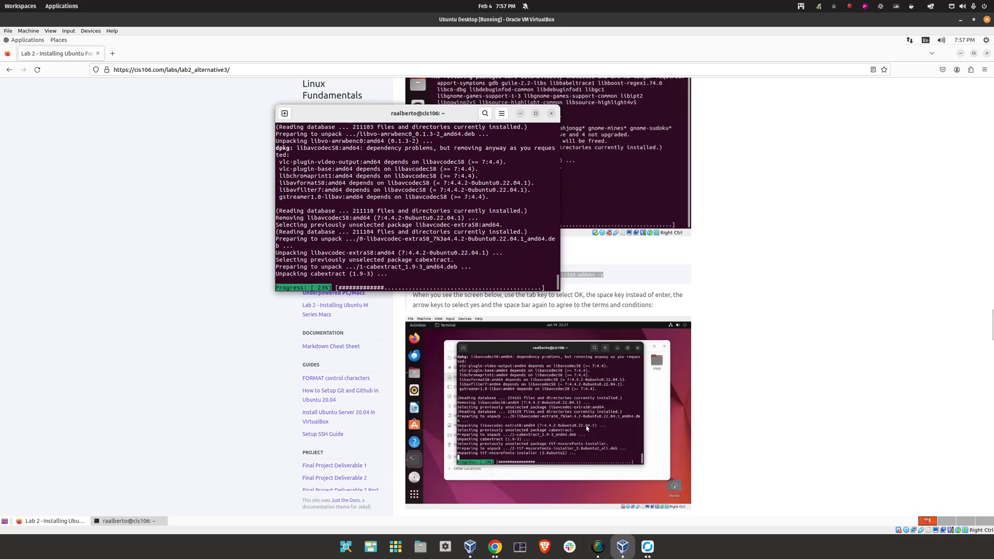
{"action": "scroll", "coordinate": [587, 428], "scroll_direction": "down", "scroll_amount": 2}
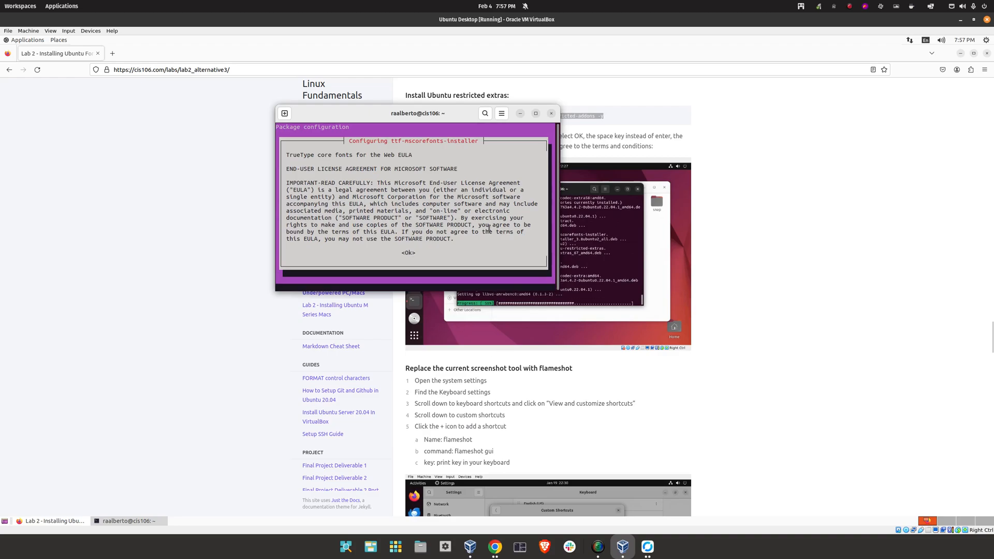
{"action": "key", "text": "Tab"}
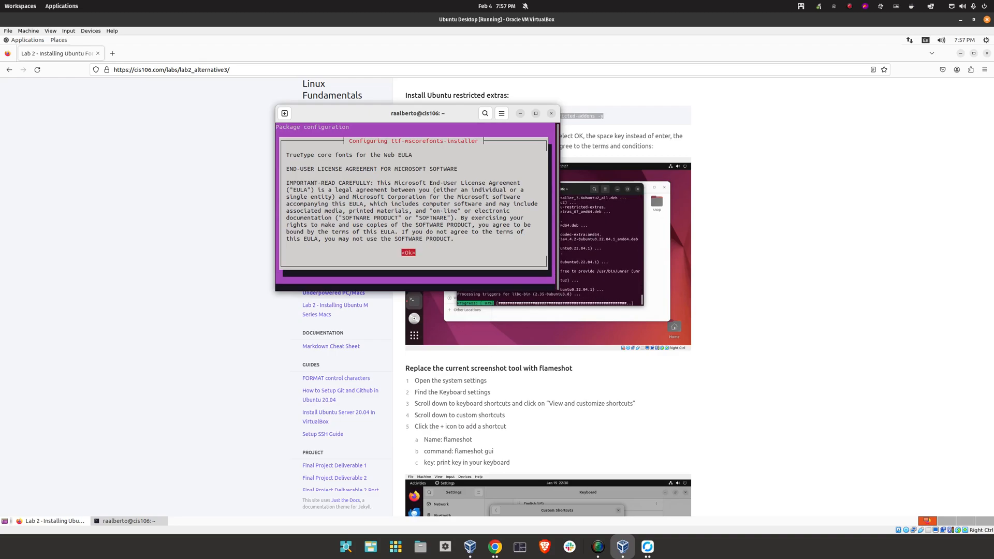
{"action": "key", "text": "space"}
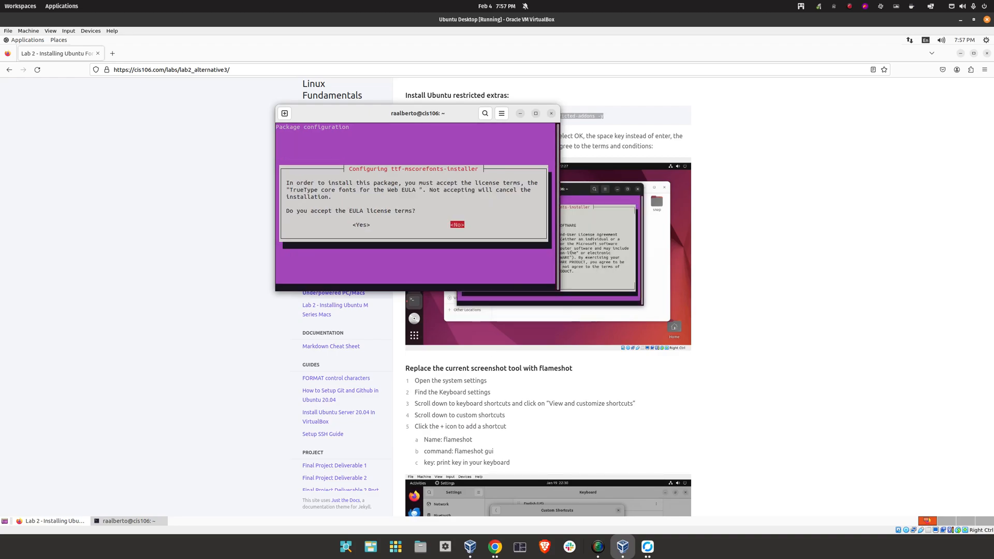
{"action": "key", "text": "Tab"}
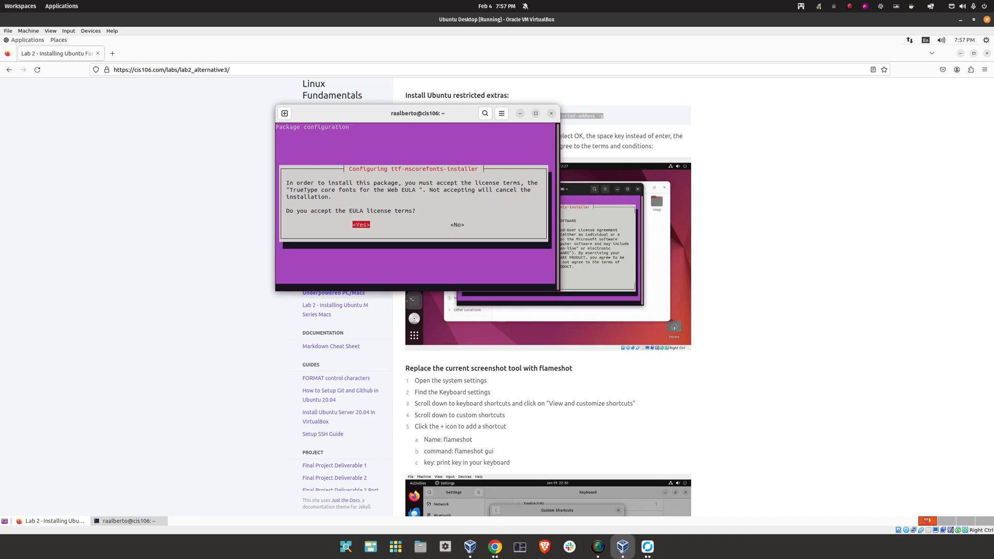
{"action": "key", "text": "Return"}
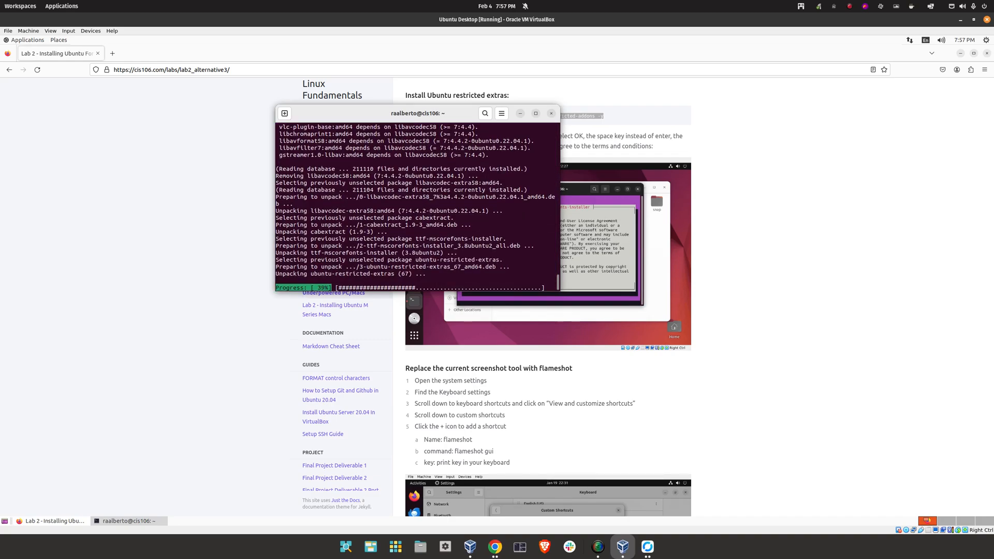
{"action": "scroll", "coordinate": [548, 298], "scroll_direction": "down", "scroll_amount": 3}
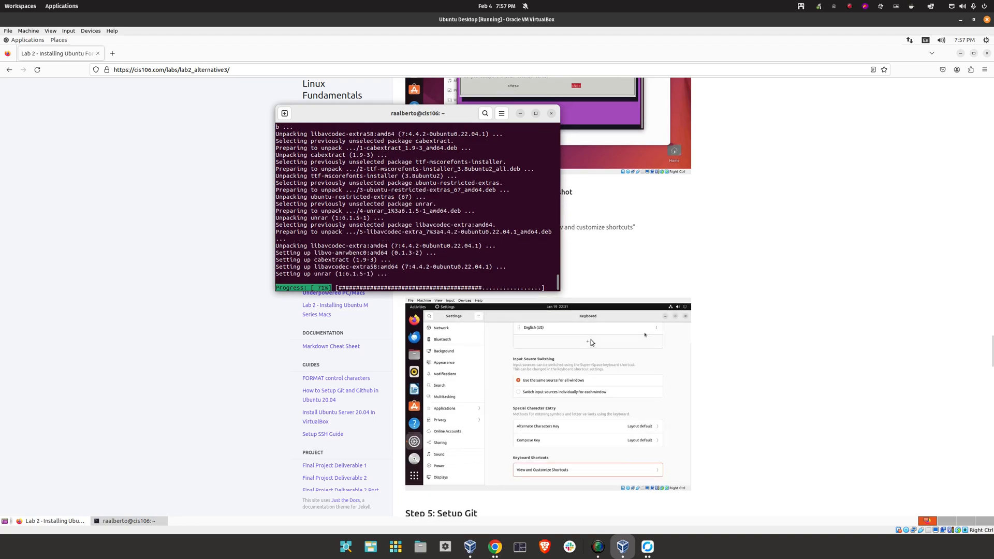
{"action": "scroll", "coordinate": [588, 359], "scroll_direction": "up", "scroll_amount": 3}
{"action": "scroll", "coordinate": [588, 359], "scroll_direction": "down", "scroll_amount": 1}
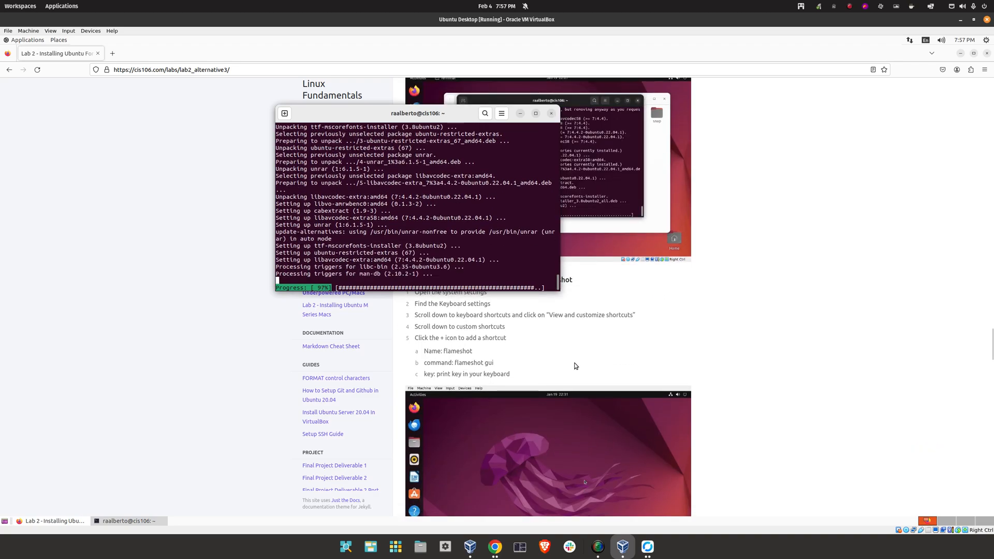
{"action": "scroll", "coordinate": [667, 348], "scroll_direction": "up", "scroll_amount": 5}
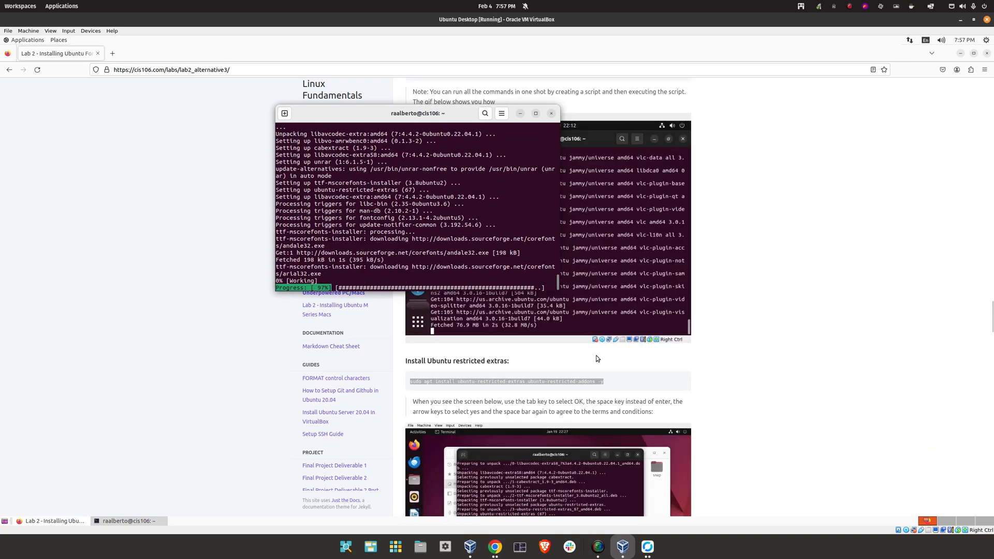
{"action": "scroll", "coordinate": [597, 341], "scroll_direction": "down", "scroll_amount": 4}
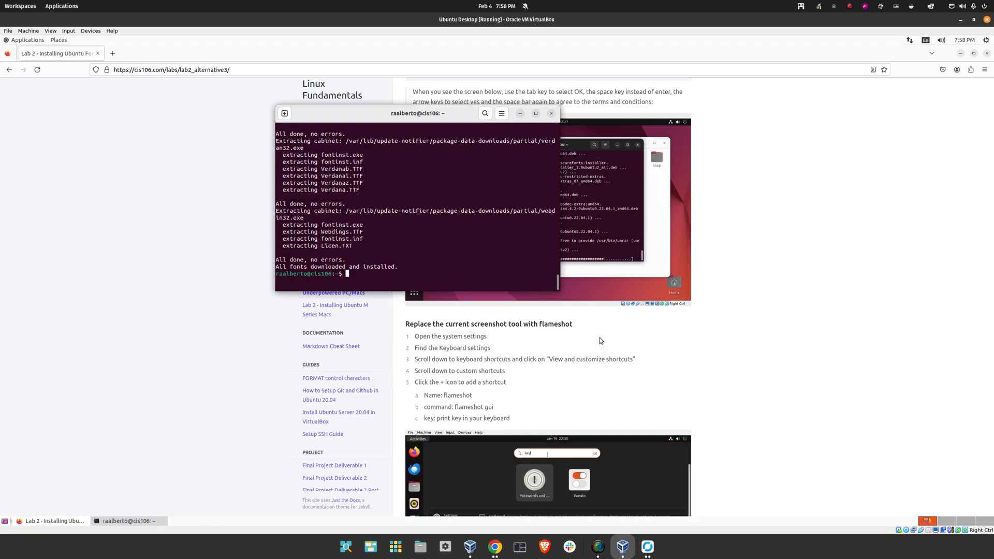
{"action": "left_click", "coordinate": [551, 113]}
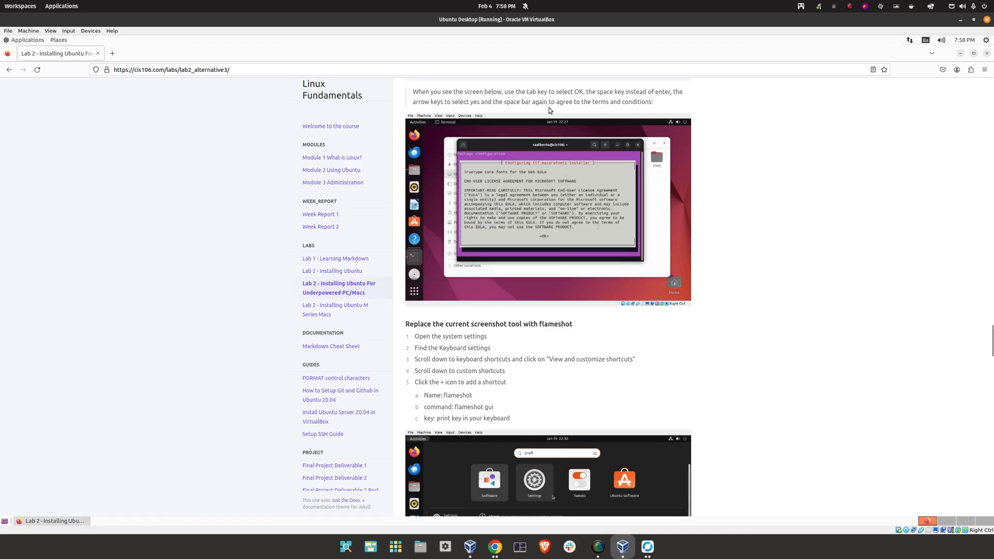
Select 'flameshot' on the lab page and launch Settings from System Tools > Preferences
{"action": "double_click", "coordinate": [566, 324]}
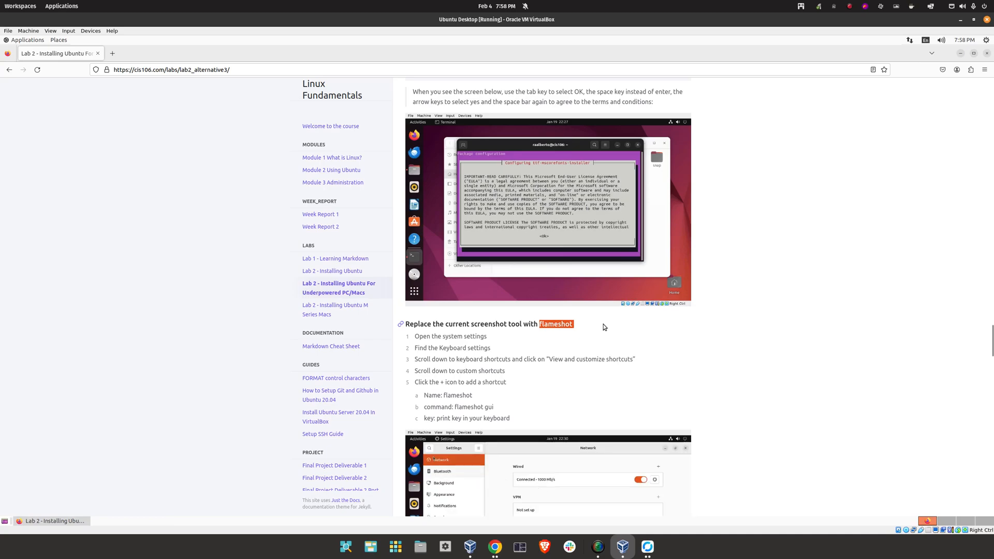
{"action": "left_click", "coordinate": [25, 40]}
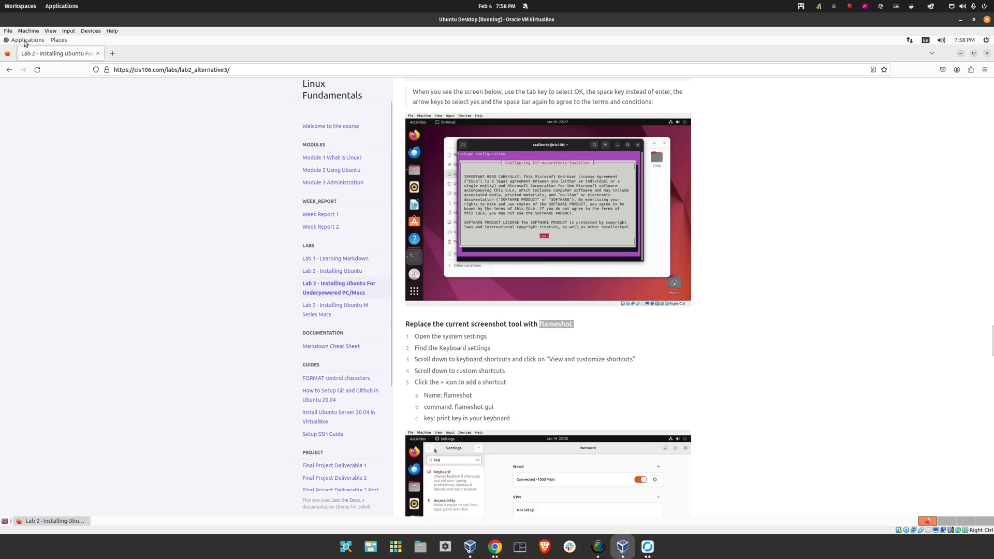
{"action": "mouse_move", "coordinate": [33, 121]}
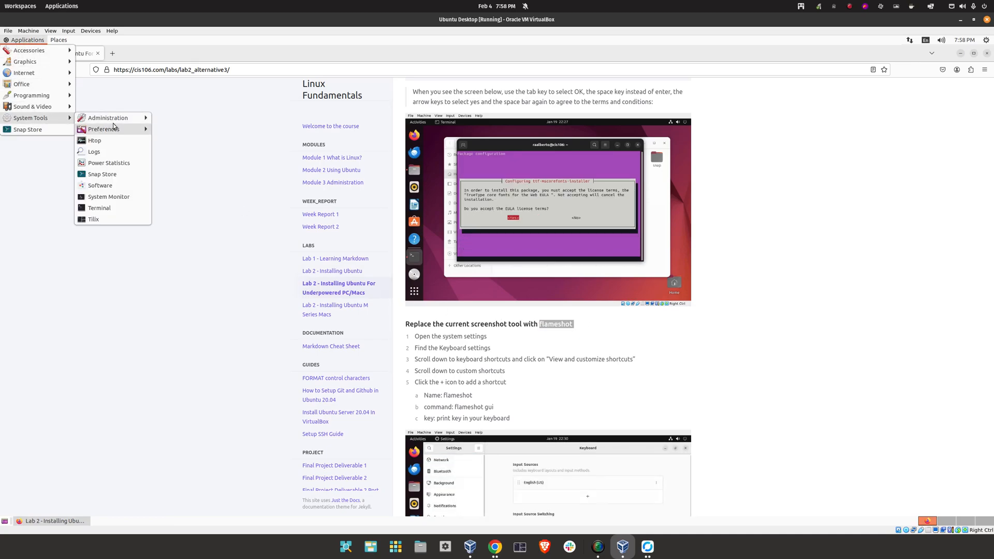
{"action": "mouse_move", "coordinate": [114, 128]}
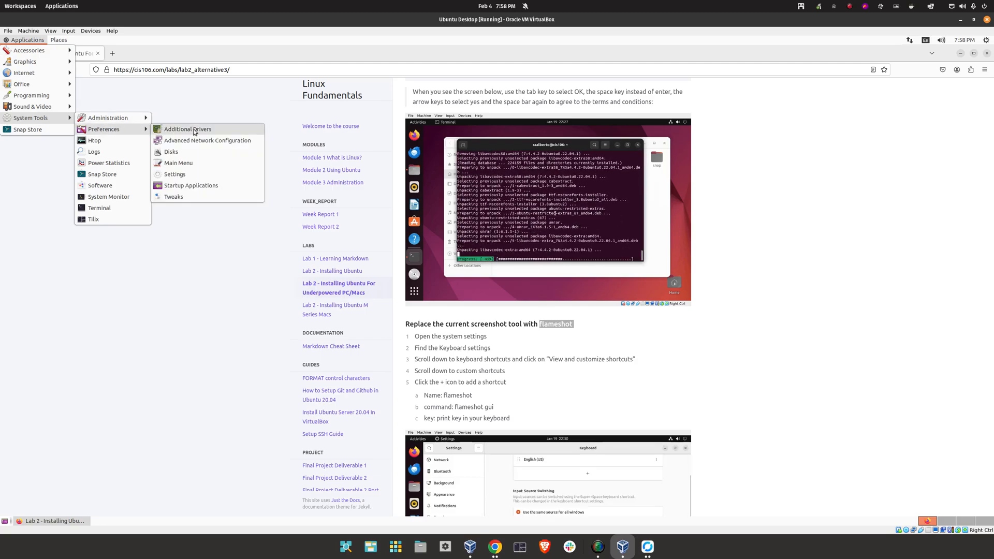
{"action": "left_click", "coordinate": [190, 178]}
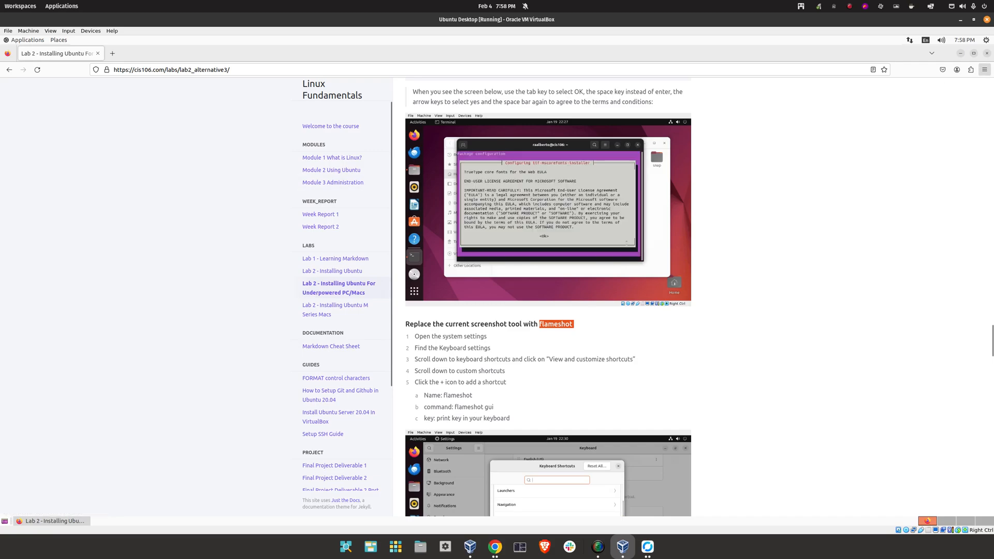
{"action": "left_click", "coordinate": [987, 43]}
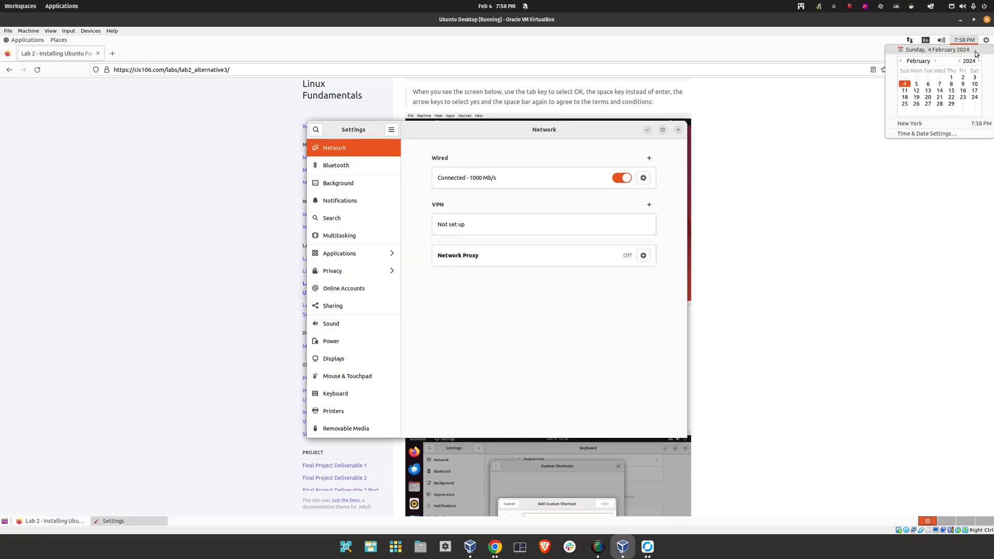
{"action": "left_click", "coordinate": [960, 76]}
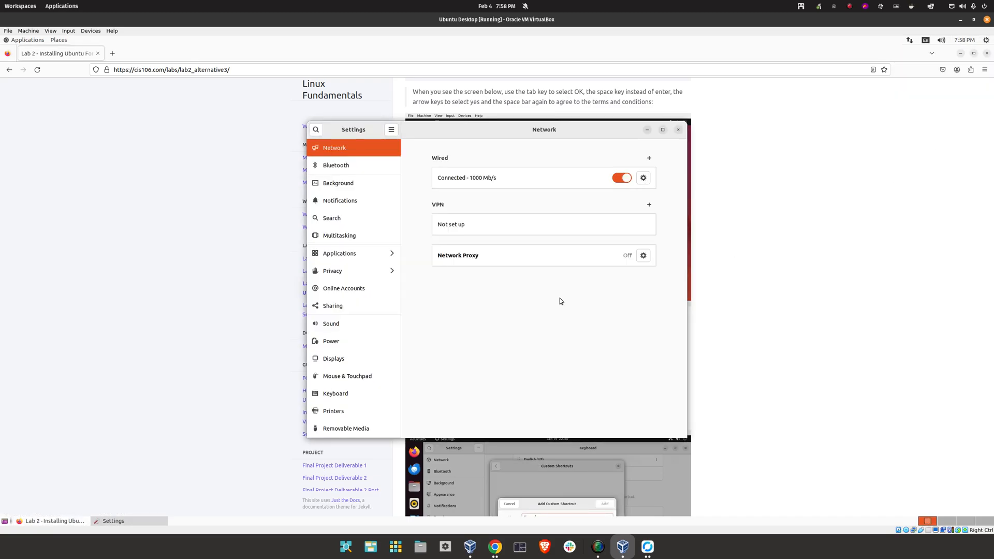
Search 'key' to reach Keyboard settings and begin adding a Custom Shortcut
{"action": "left_click", "coordinate": [318, 132]}
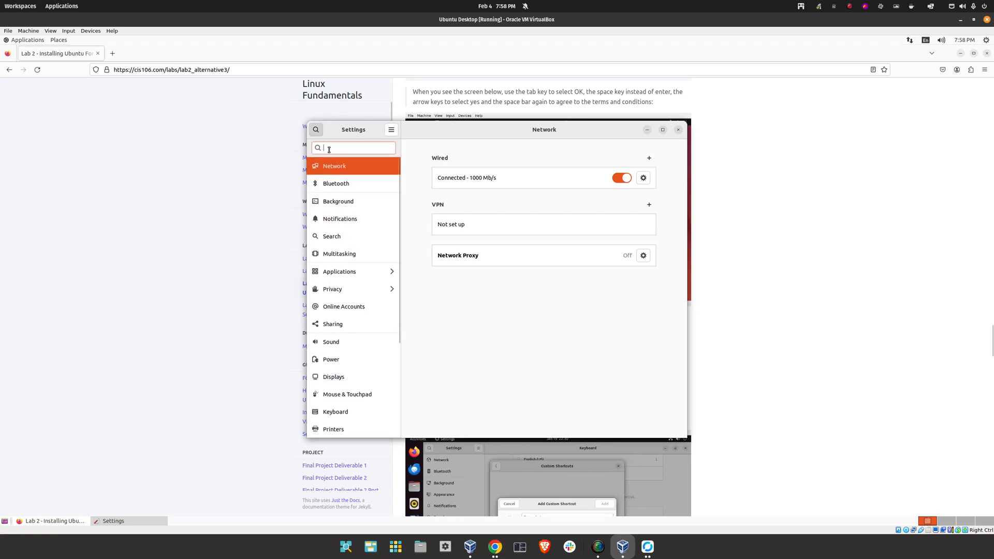
{"action": "type", "text": "k"}
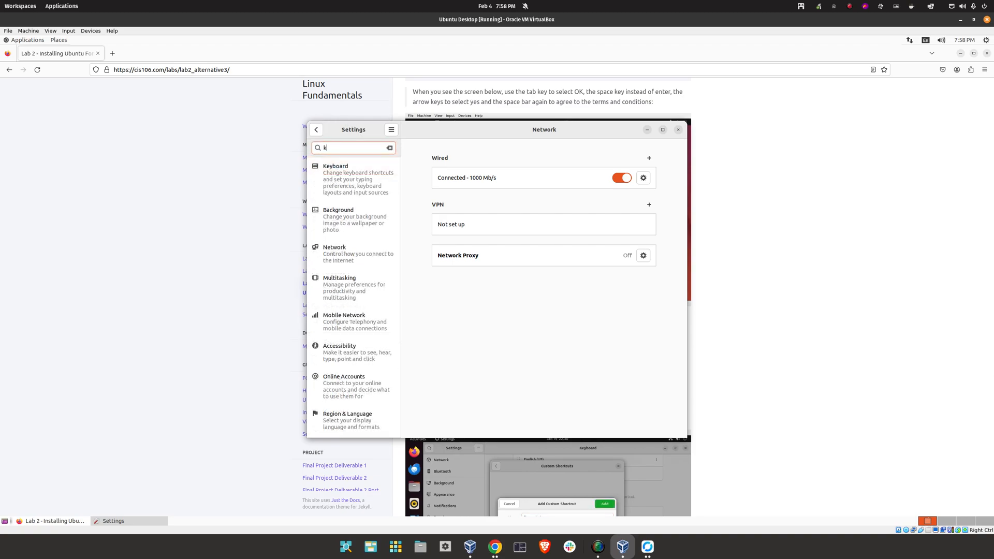
{"action": "type", "text": "ey"}
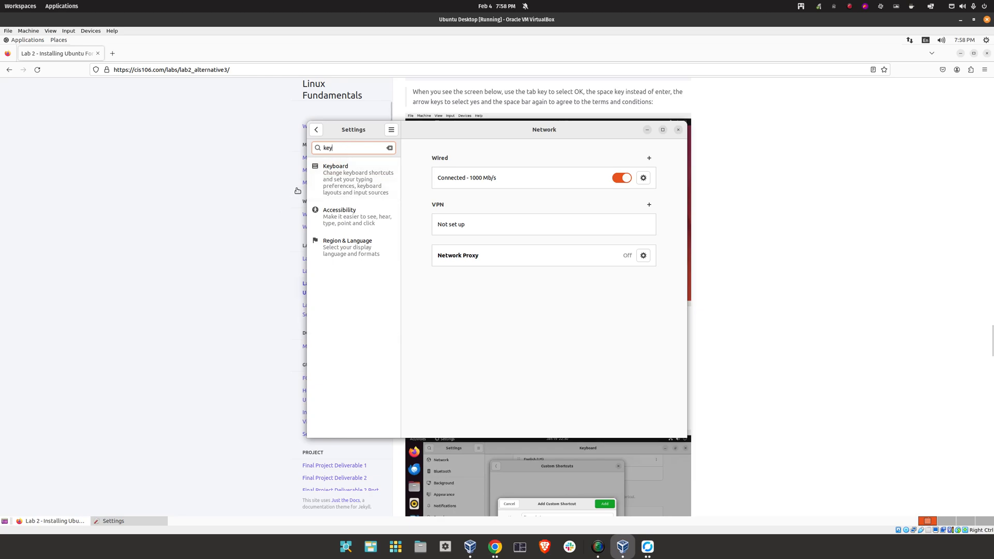
{"action": "left_click", "coordinate": [351, 181]}
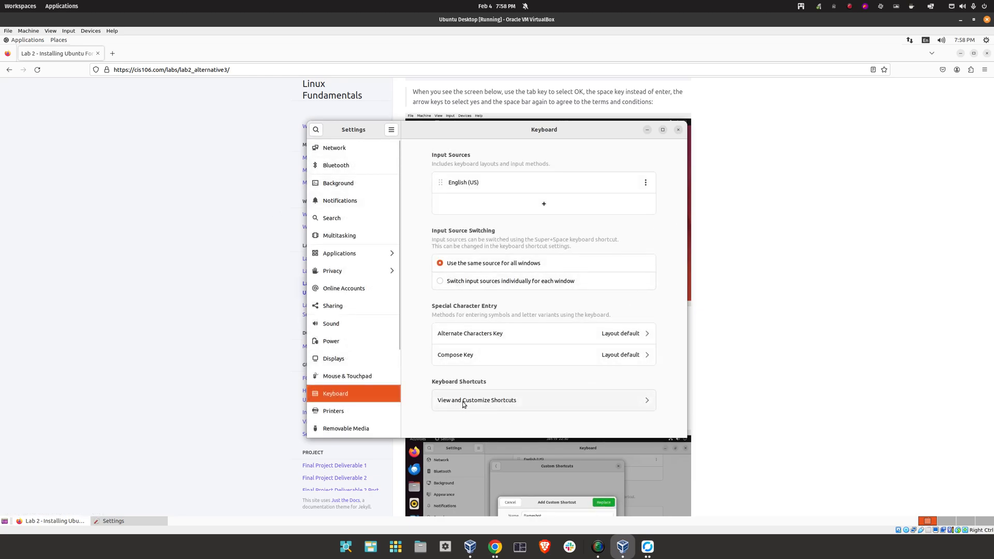
{"action": "left_click", "coordinate": [486, 405]}
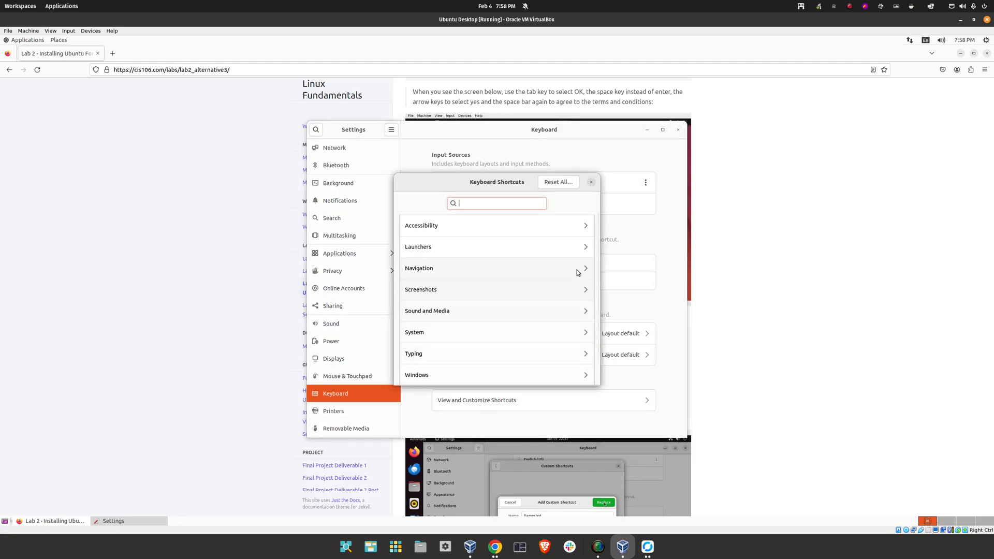
{"action": "scroll", "coordinate": [549, 337], "scroll_direction": "down", "scroll_amount": 1}
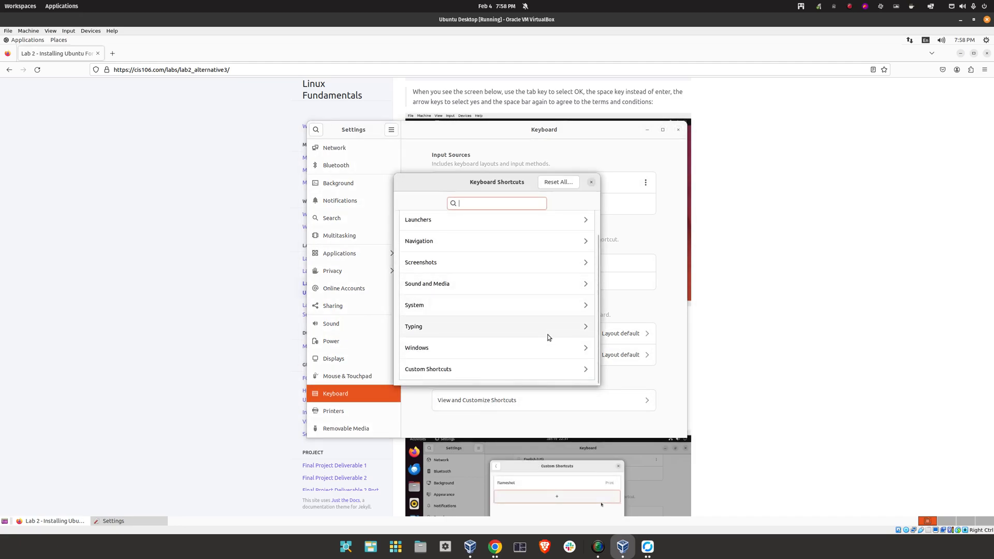
{"action": "left_click", "coordinate": [445, 369]}
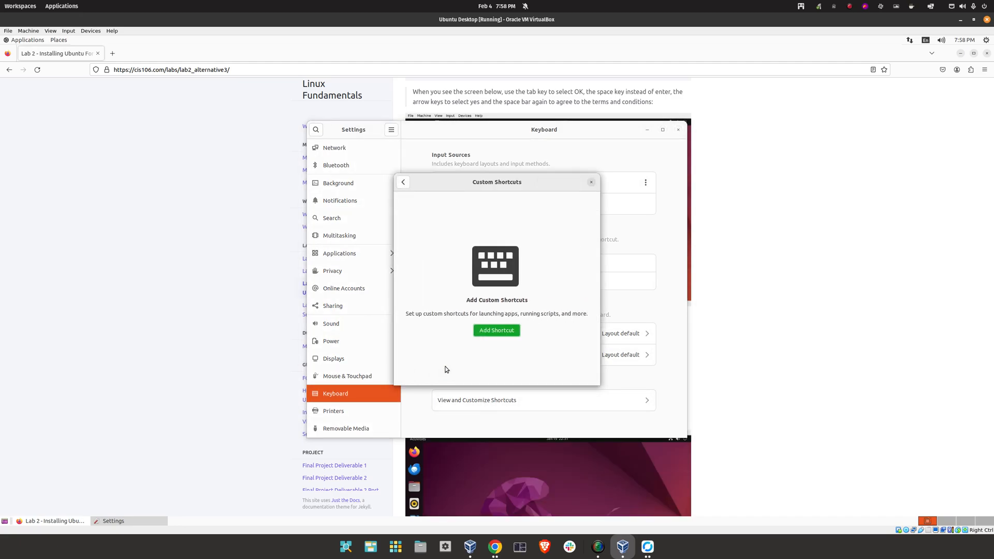
{"action": "left_click", "coordinate": [496, 332]}
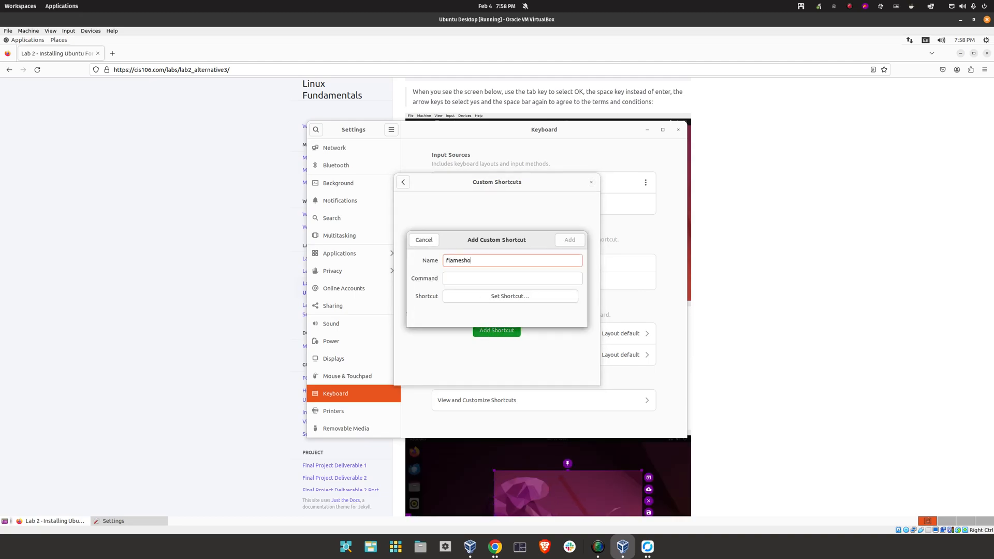
Give the flameshot shortcut the flameshot gui command and the Print key, replacing the screenshot binding
{"action": "key", "text": "Tab"}
{"action": "type", "text": "fla"}
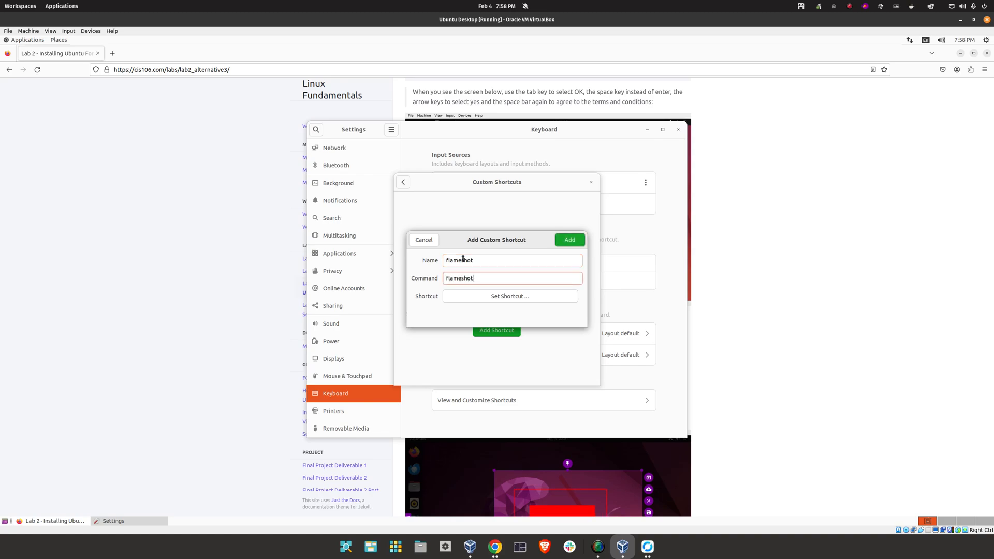
{"action": "type", "text": "meshot gui"}
{"action": "left_click", "coordinate": [491, 297]}
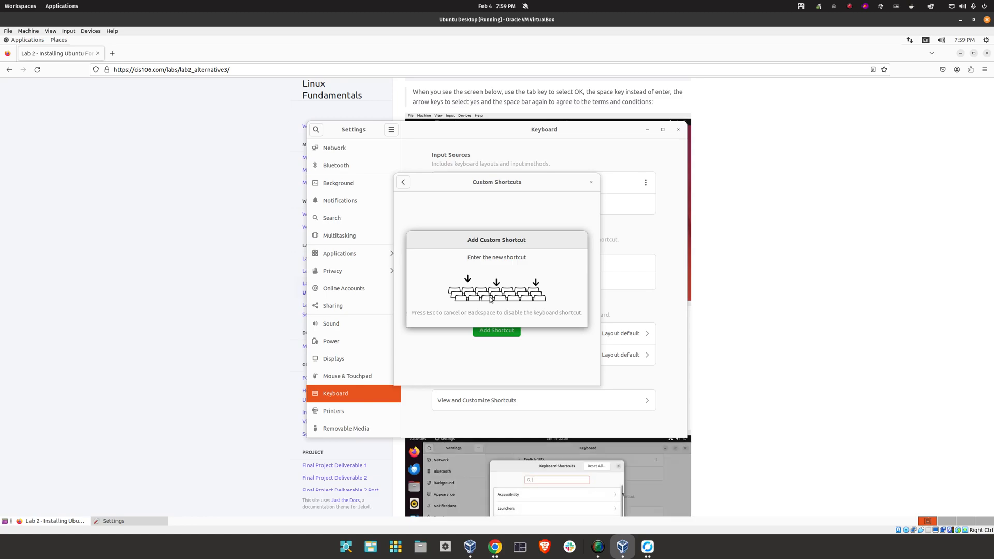
{"action": "key", "text": "Print"}
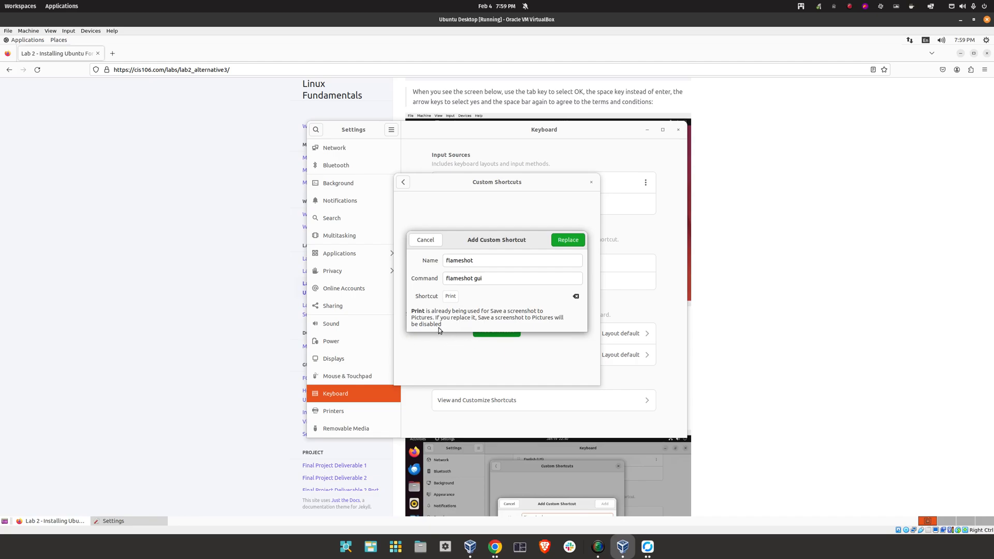
{"action": "left_click", "coordinate": [573, 241]}
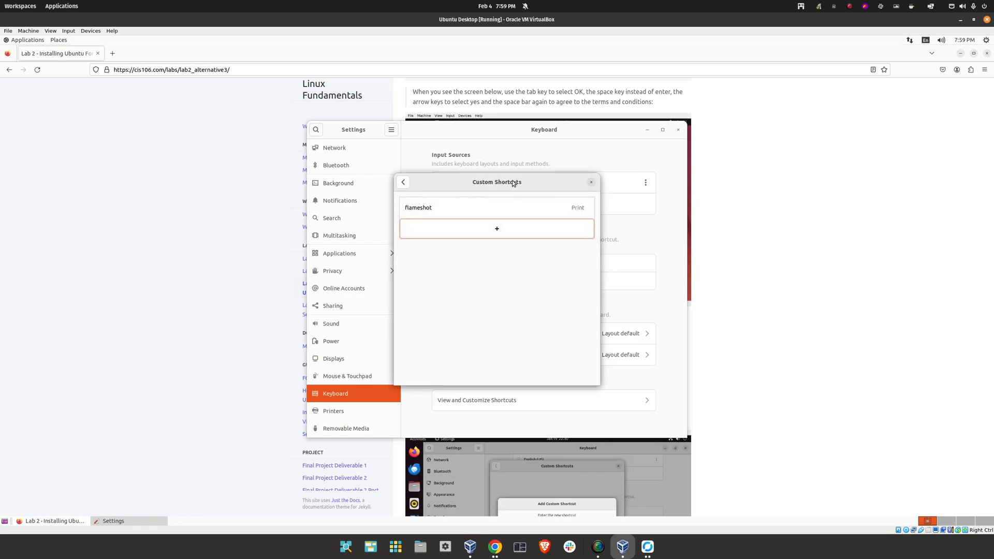
{"action": "left_click", "coordinate": [590, 182]}
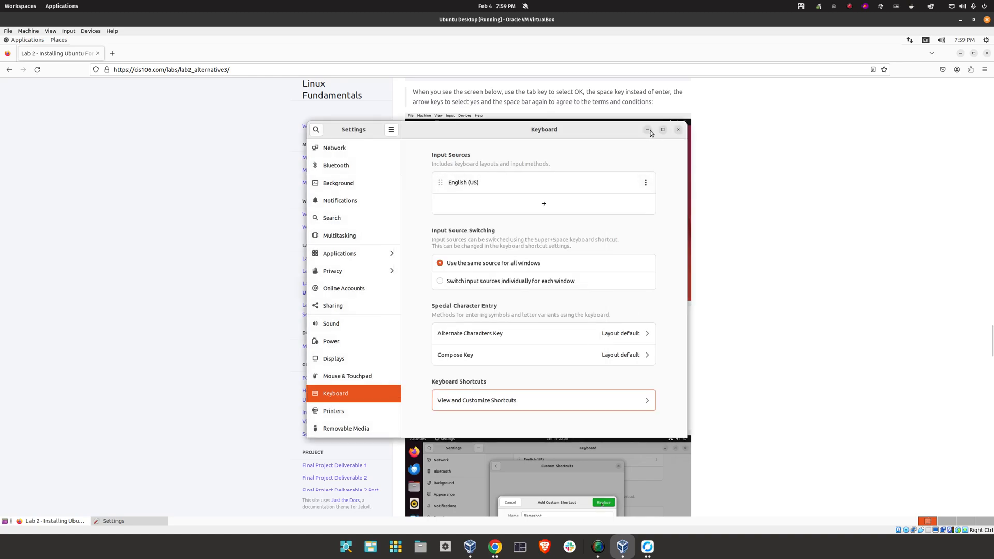
Close Settings and launch Flameshot from Applications > Graphics, dismissing its welcome notice
{"action": "left_click", "coordinate": [678, 130]}
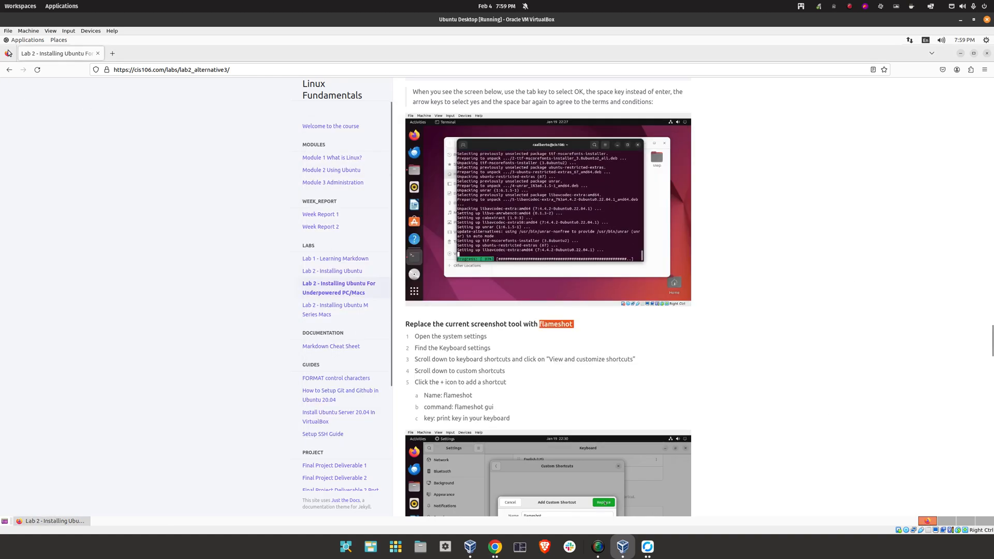
{"action": "left_click", "coordinate": [32, 40]}
{"action": "mouse_move", "coordinate": [78, 118]}
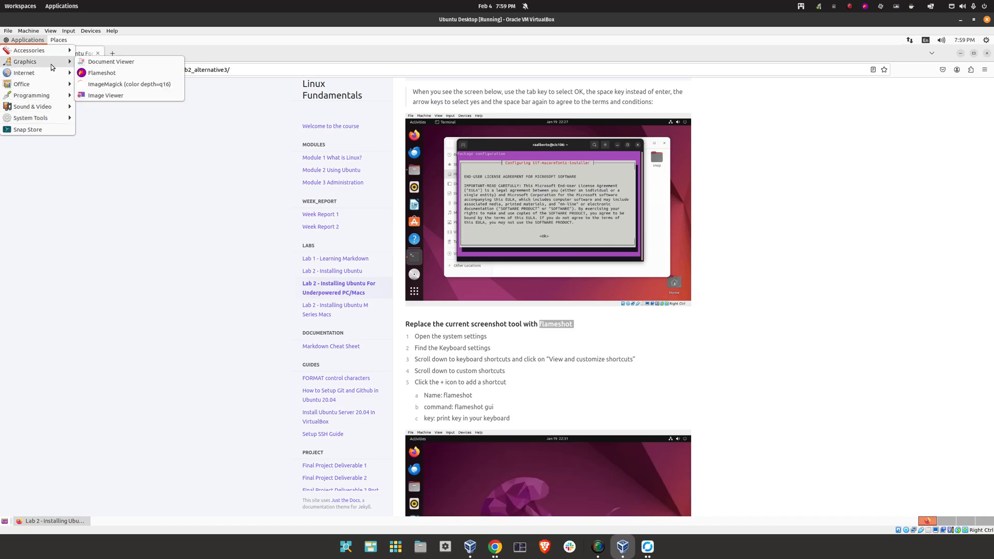
{"action": "left_click", "coordinate": [91, 76]}
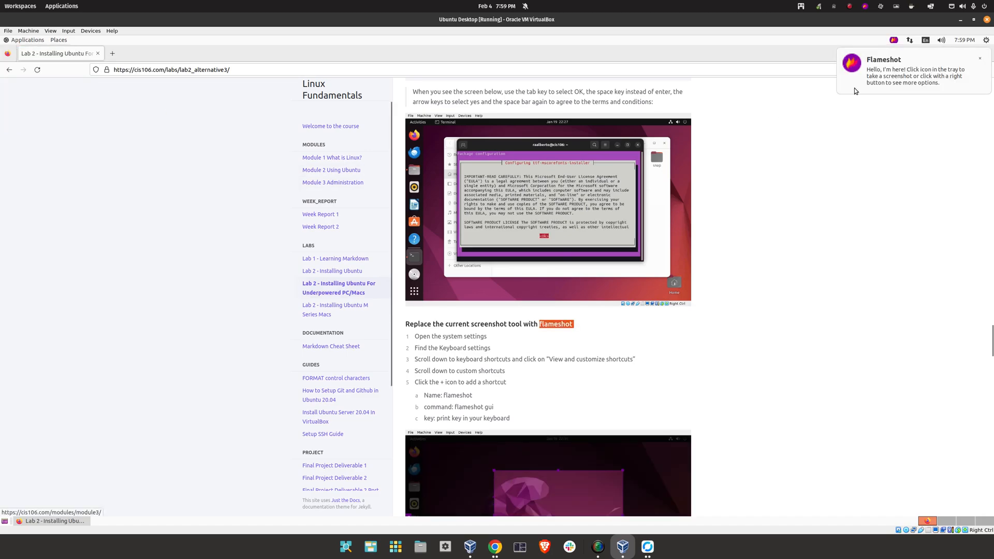
{"action": "left_click", "coordinate": [979, 59]}
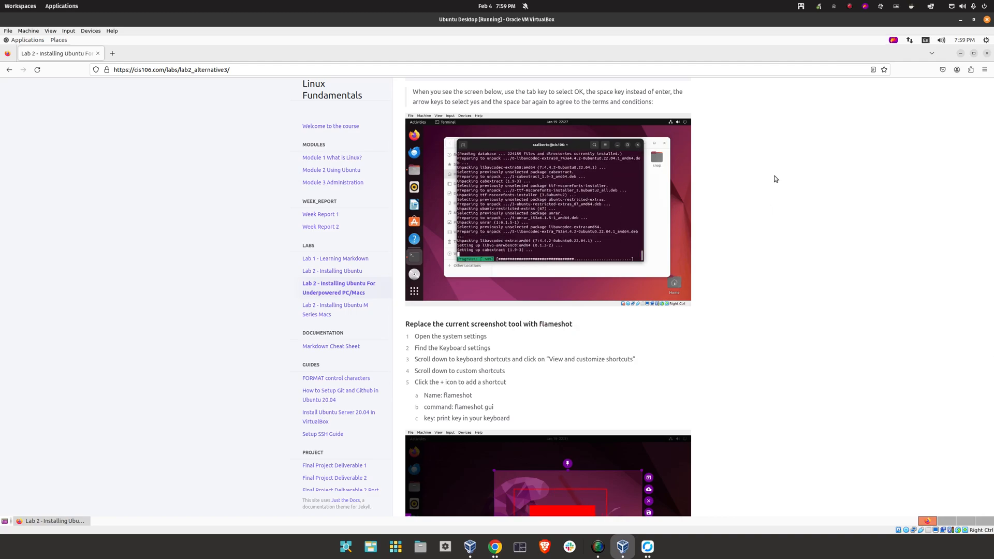
Try Flameshot captures from the tray icon, cancelling one and minimizing Firefox to capture the desktop
{"action": "left_click", "coordinate": [893, 41]}
{"action": "left_click", "coordinate": [911, 50]}
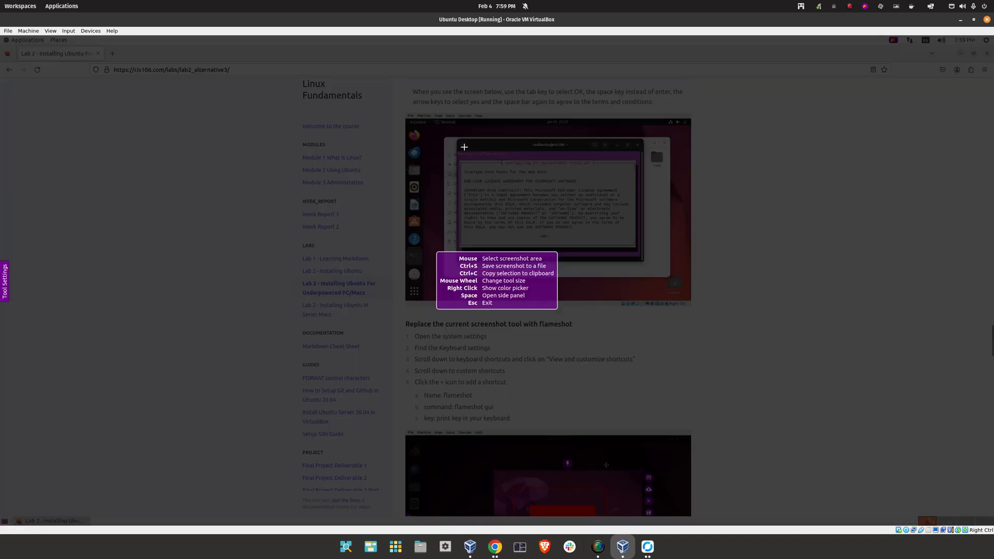
{"action": "left_click_drag", "start_coordinate": [339, 79], "coordinate": [750, 344]}
{"action": "key", "text": "Escape"}
{"action": "key", "text": "Escape"}
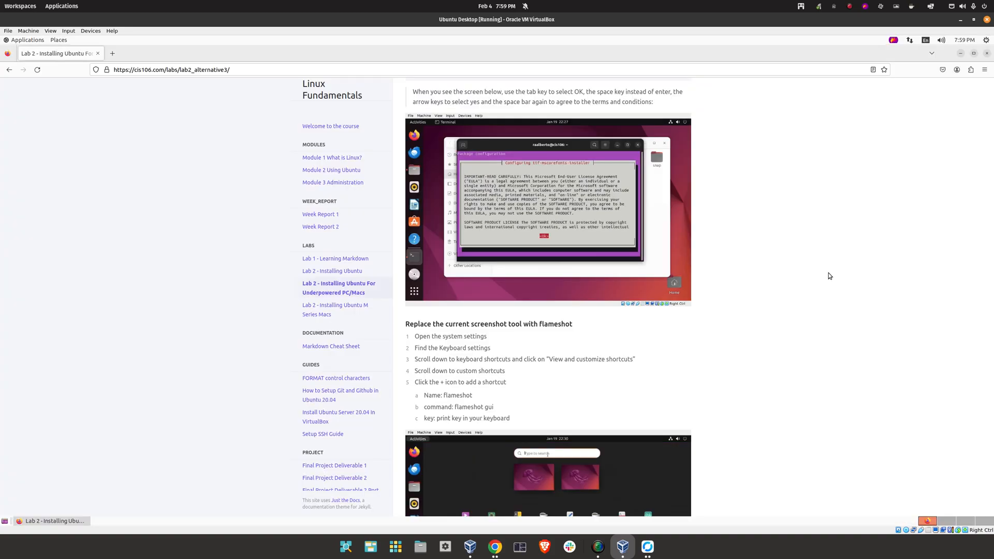
{"action": "left_click", "coordinate": [959, 53]}
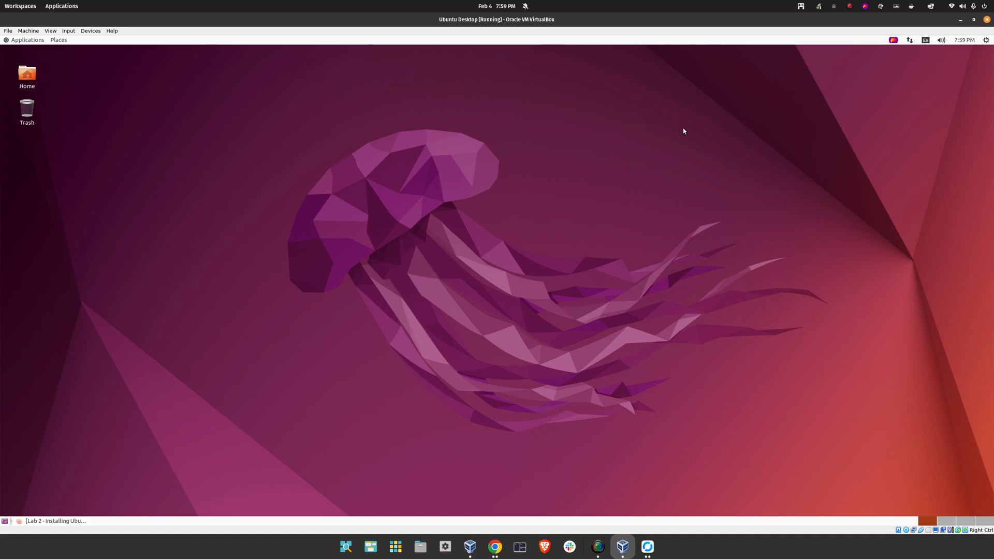
{"action": "left_click", "coordinate": [892, 40]}
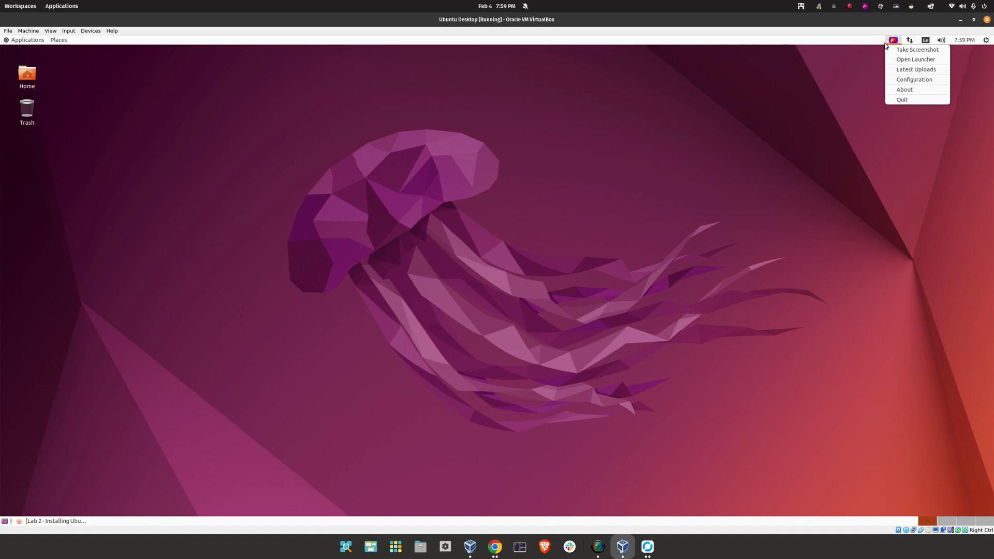
{"action": "left_click", "coordinate": [911, 49]}
{"action": "left_click_drag", "start_coordinate": [324, 112], "coordinate": [618, 323]}
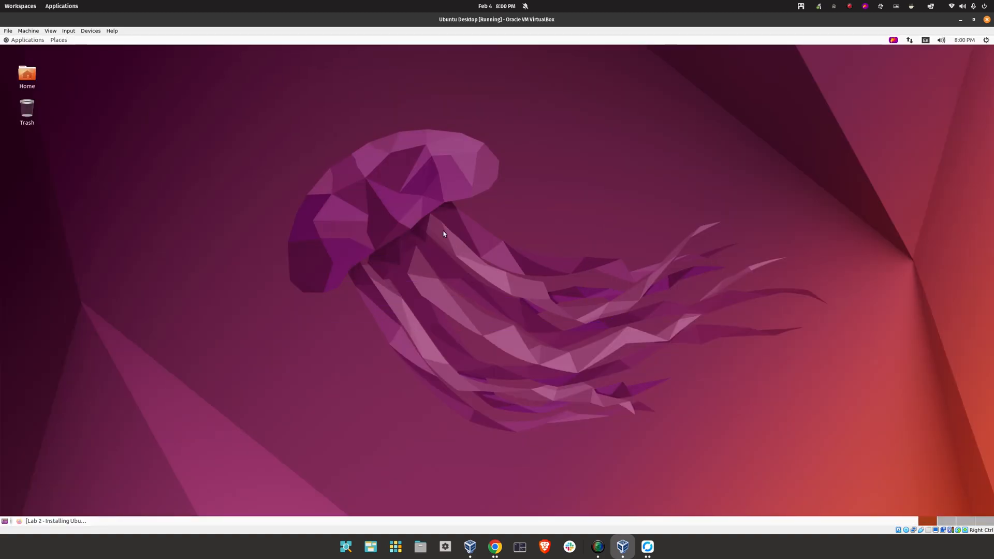
Reopen Settings' Custom Shortcuts and re-record the flameshot shortcut as Print
{"action": "left_click", "coordinate": [34, 40]}
{"action": "mouse_move", "coordinate": [37, 117]}
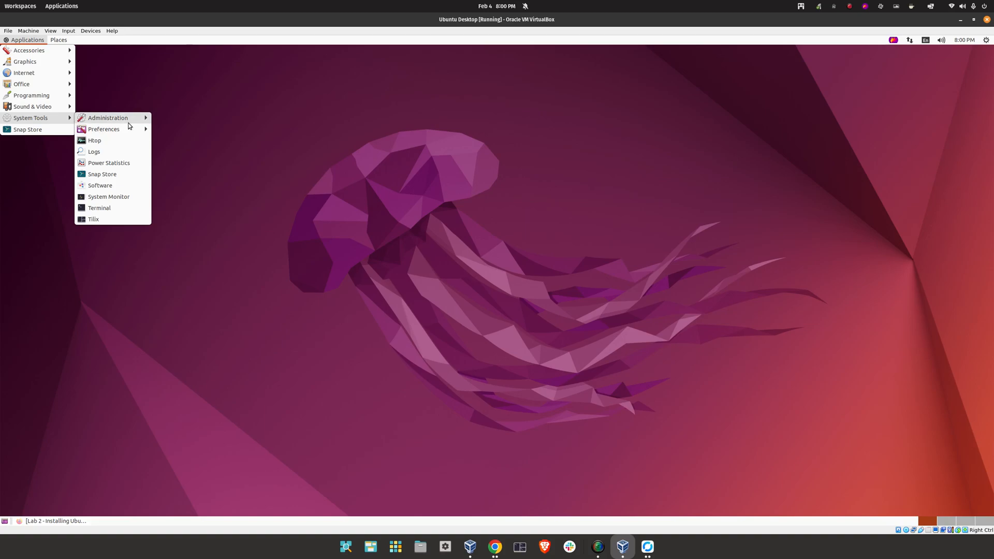
{"action": "mouse_move", "coordinate": [119, 133]}
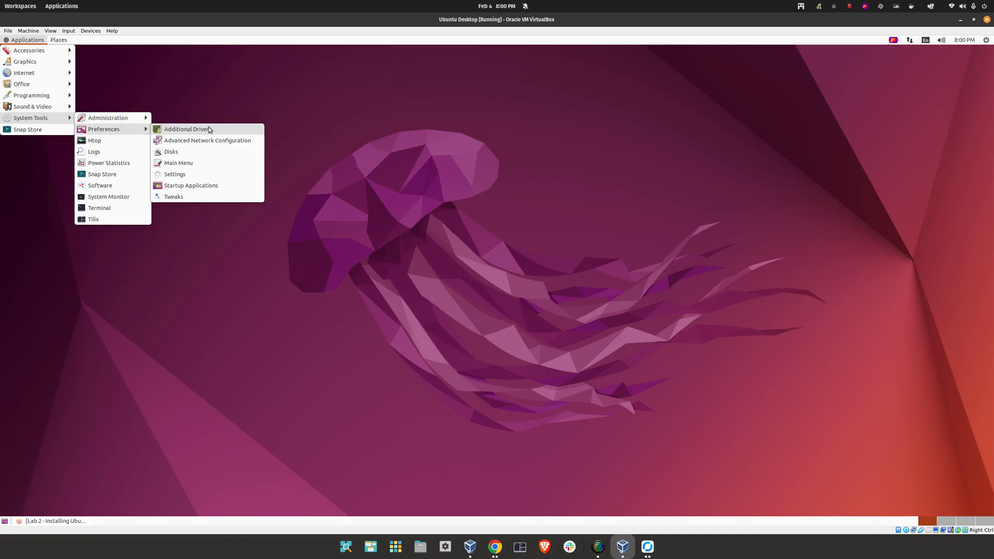
{"action": "left_click", "coordinate": [197, 173]}
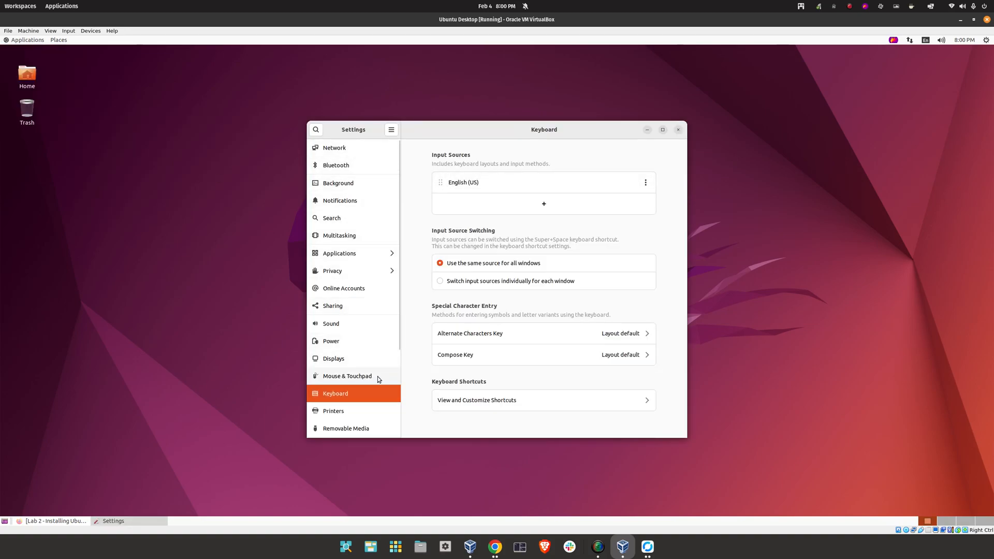
{"action": "left_click", "coordinate": [526, 404]}
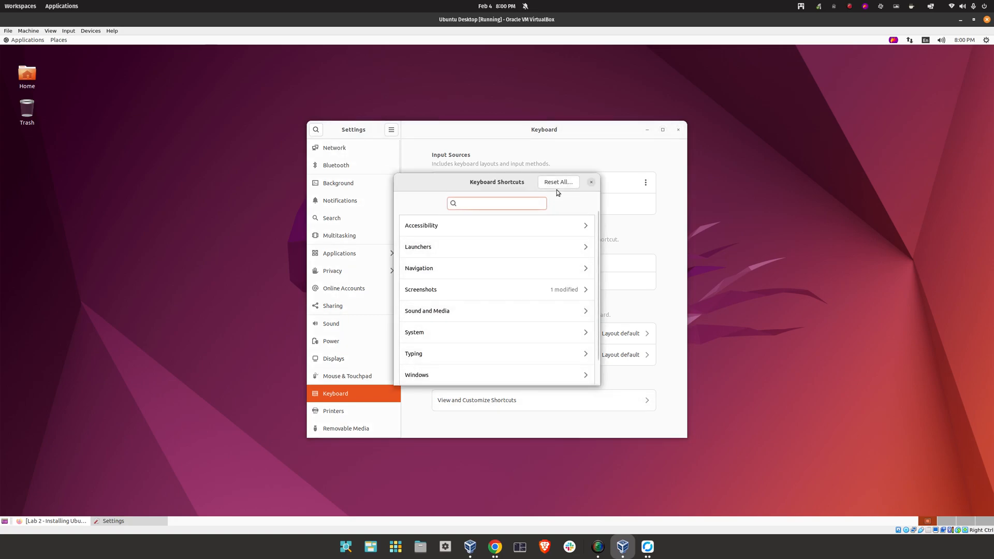
{"action": "left_click", "coordinate": [479, 367]}
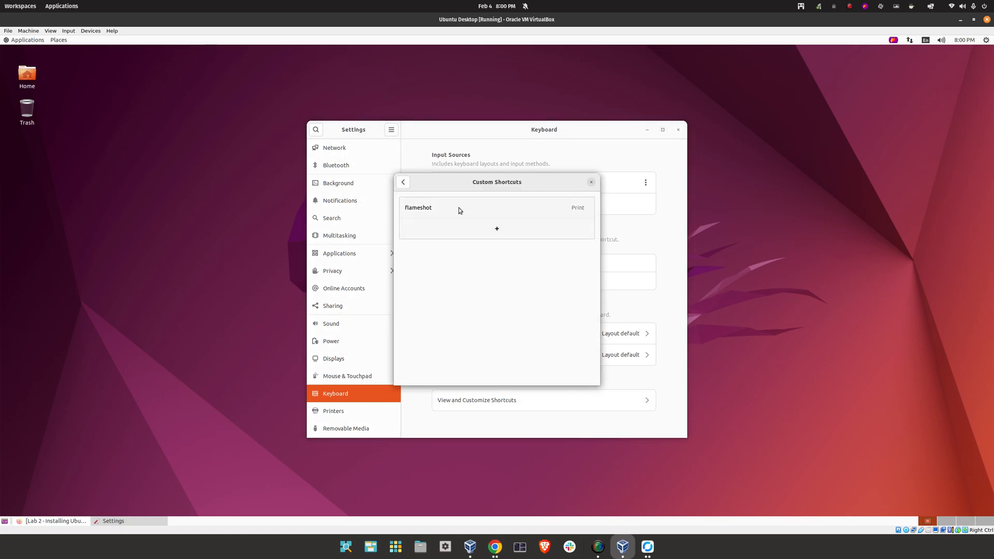
{"action": "left_click", "coordinate": [458, 205]}
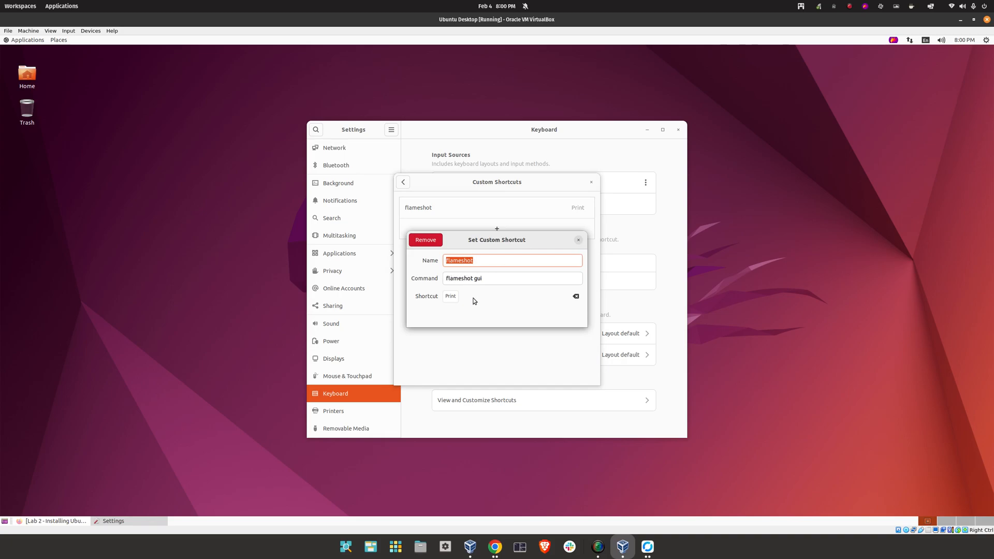
{"action": "left_click", "coordinate": [577, 296]}
{"action": "left_click", "coordinate": [499, 296]}
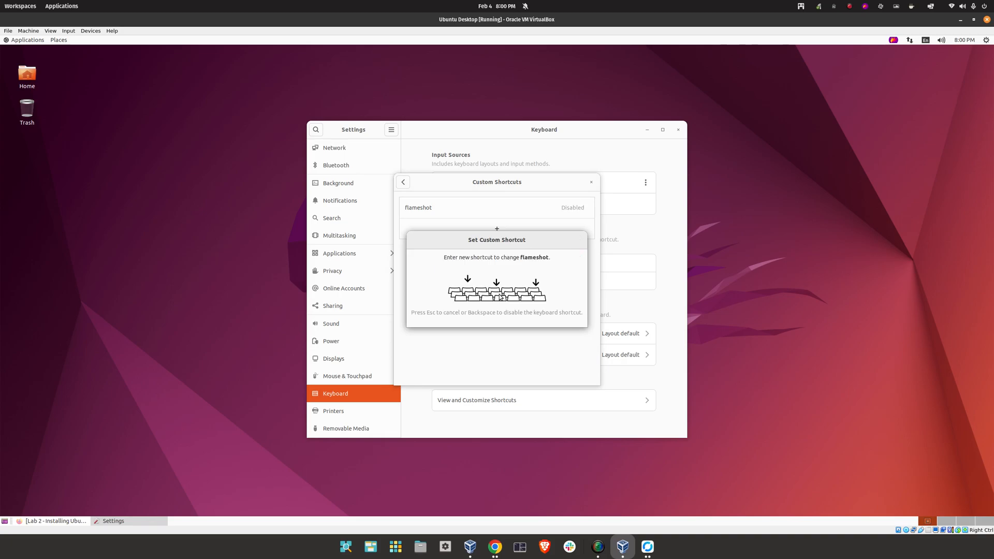
{"action": "key", "text": "Print"}
{"action": "left_click", "coordinate": [580, 239]}
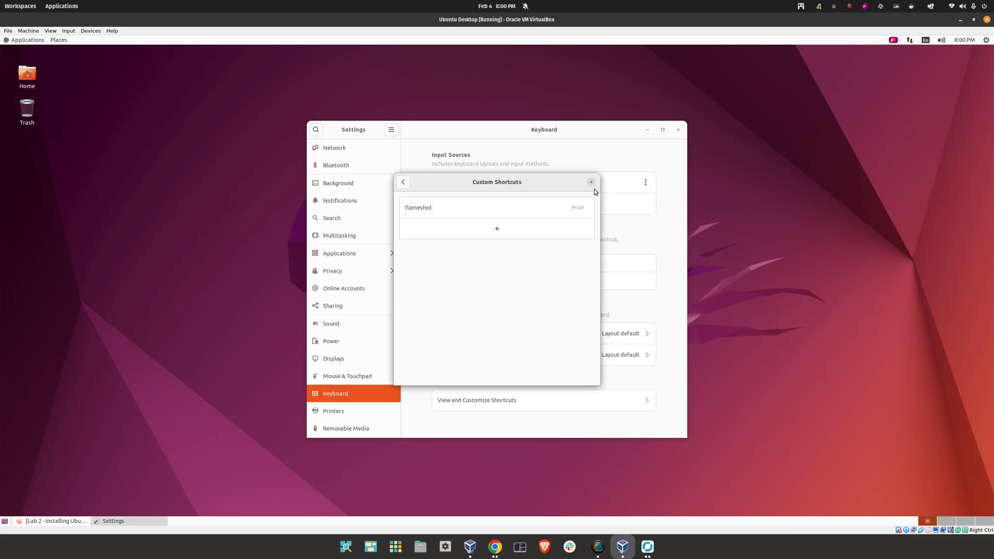
{"action": "left_click", "coordinate": [592, 183]}
Test Print to launch Flameshot's capture, abort it, and close Settings
{"action": "key", "text": "Print"}
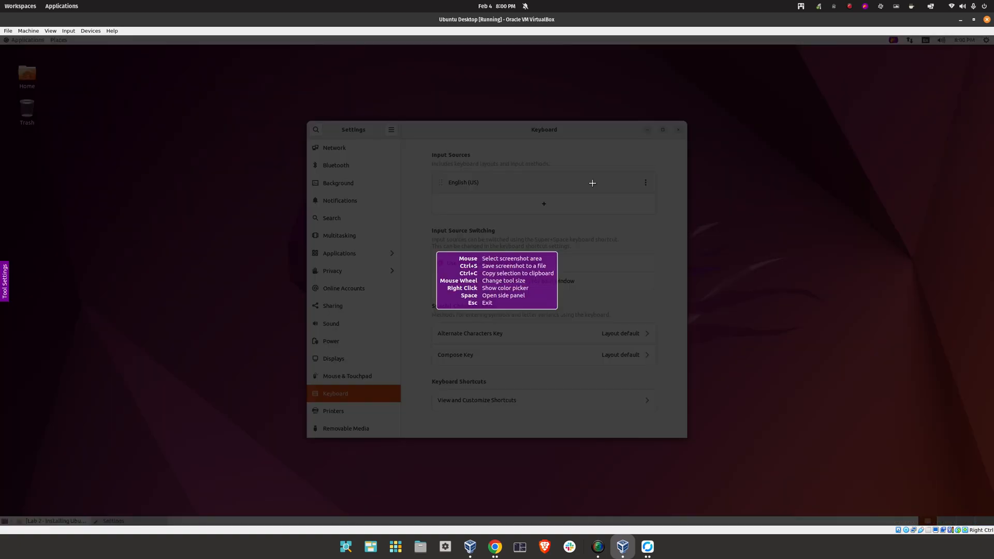
{"action": "mouse_move", "coordinate": [299, 101]}
{"action": "left_mouse_down"}
{"action": "mouse_move", "coordinate": [664, 416]}
{"action": "mouse_move", "coordinate": [704, 469]}
{"action": "left_mouse_up"}
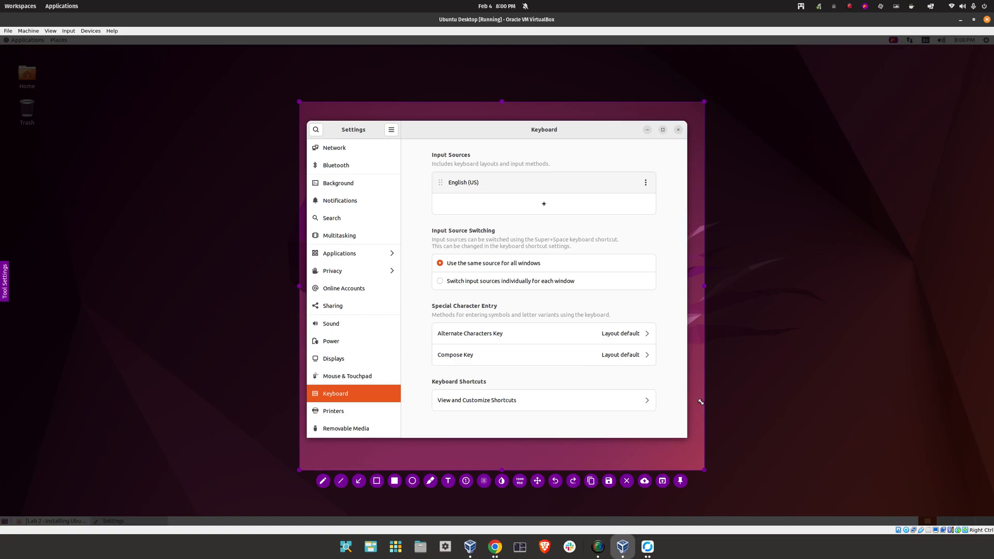
{"action": "key", "text": "Escape"}
{"action": "left_click", "coordinate": [678, 130]}
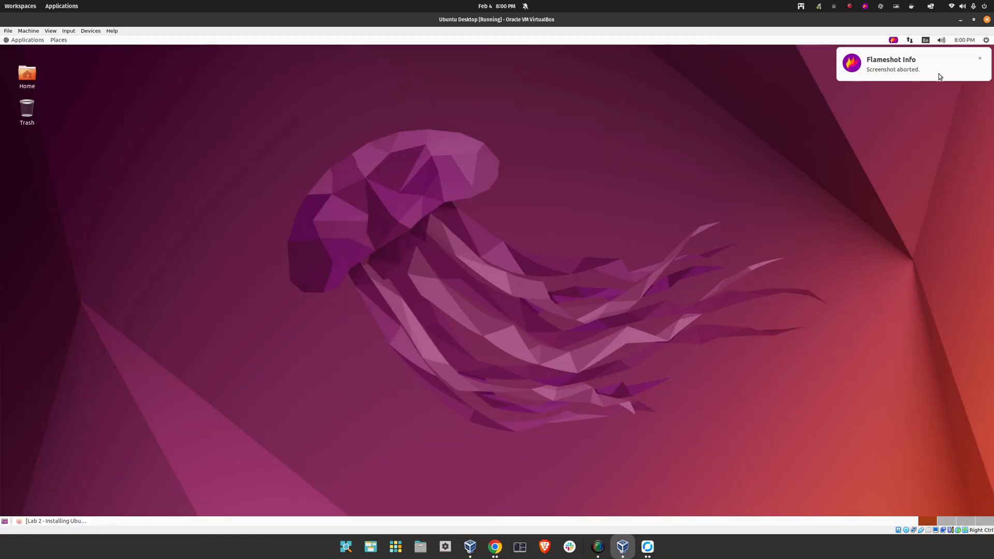
{"action": "left_click", "coordinate": [980, 57]}
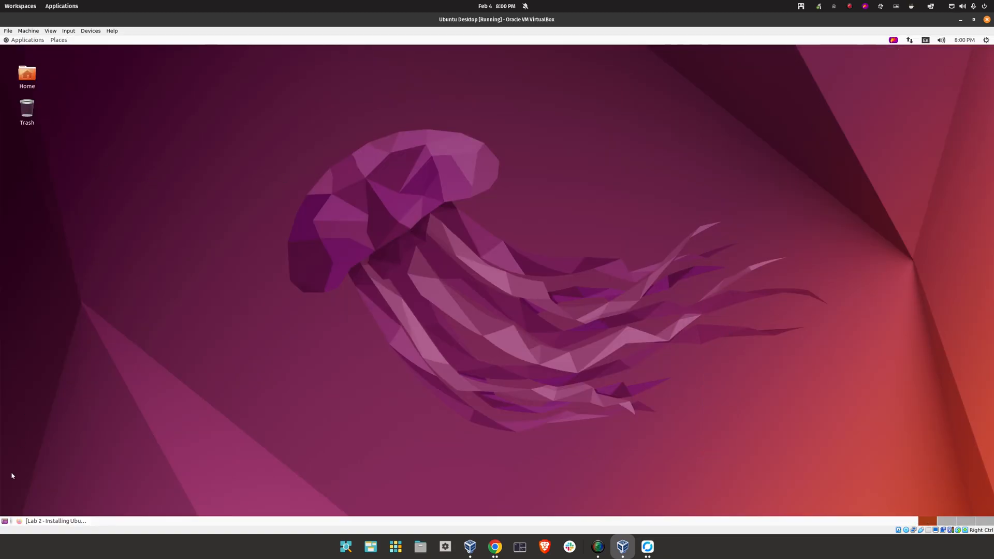
Return to the Lab 2 page in Firefox and scroll to the Step 5: Setup Git heading
{"action": "left_click", "coordinate": [52, 521]}
{"action": "scroll", "coordinate": [457, 342], "scroll_direction": "down", "scroll_amount": 5}
{"action": "scroll", "coordinate": [456, 342], "scroll_direction": "down", "scroll_amount": 6}
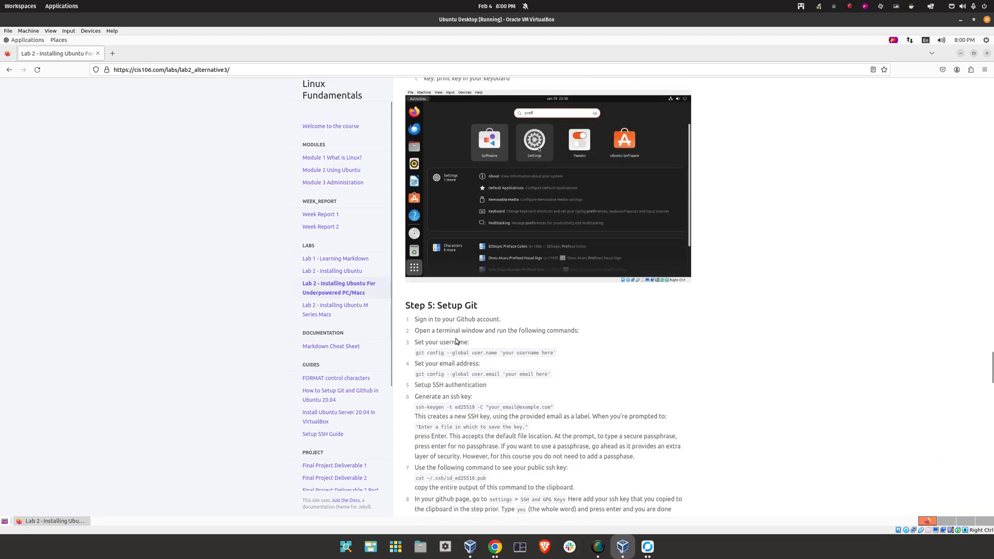
{"action": "left_click_drag", "start_coordinate": [421, 158], "coordinate": [522, 165]}
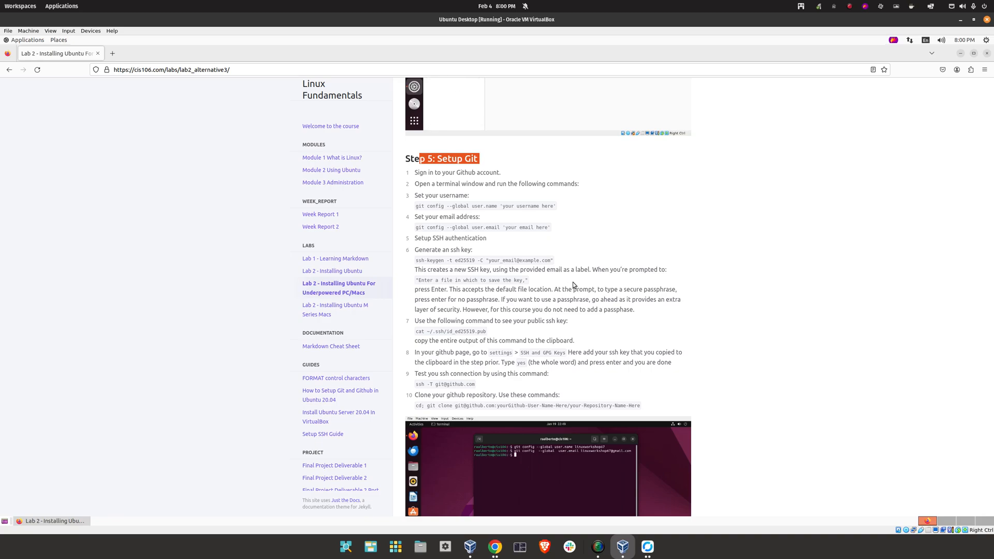
{"action": "left_click", "coordinate": [551, 235]}
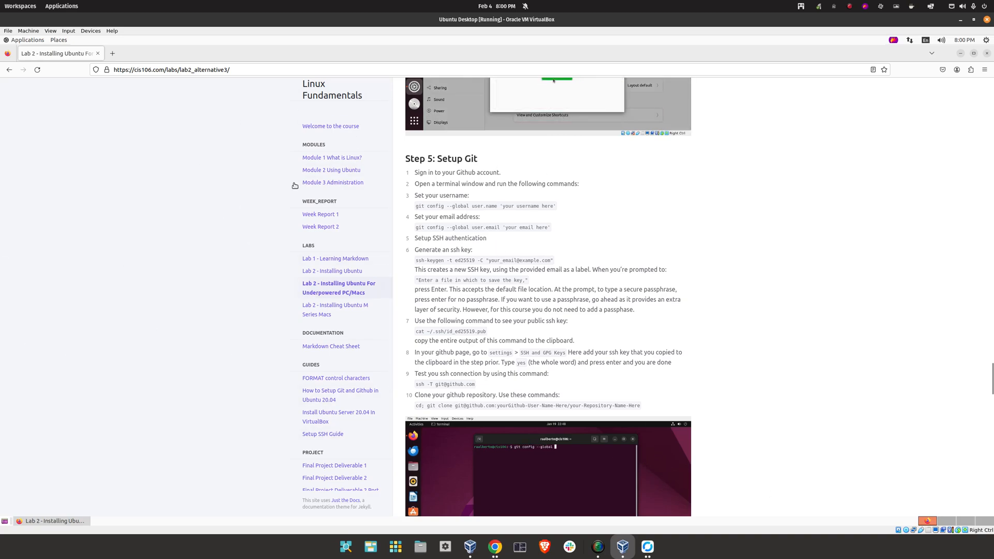
Load github.com, sign in with the account's username and pasted password, and decline saving the login
{"action": "type", "text": "github.com"}
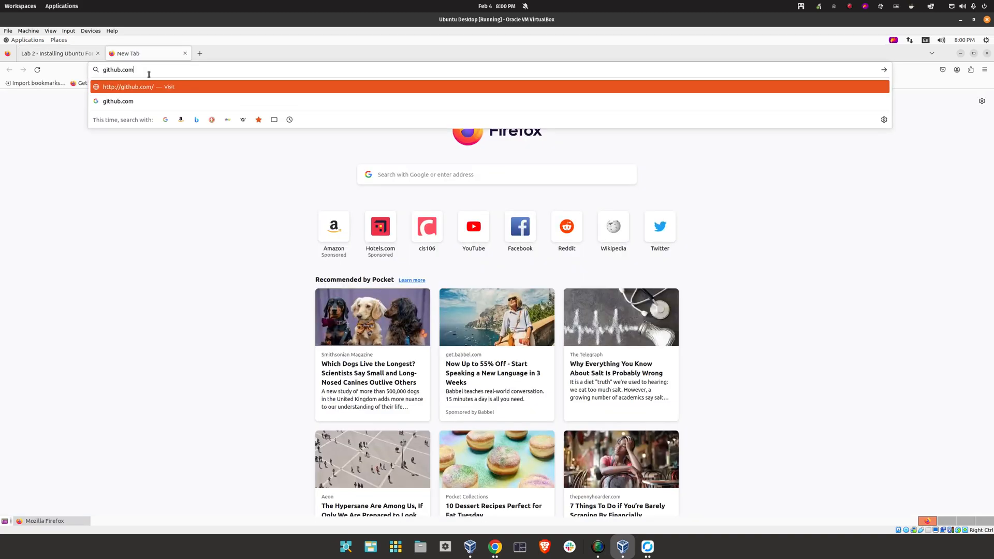
{"action": "key", "text": "Return"}
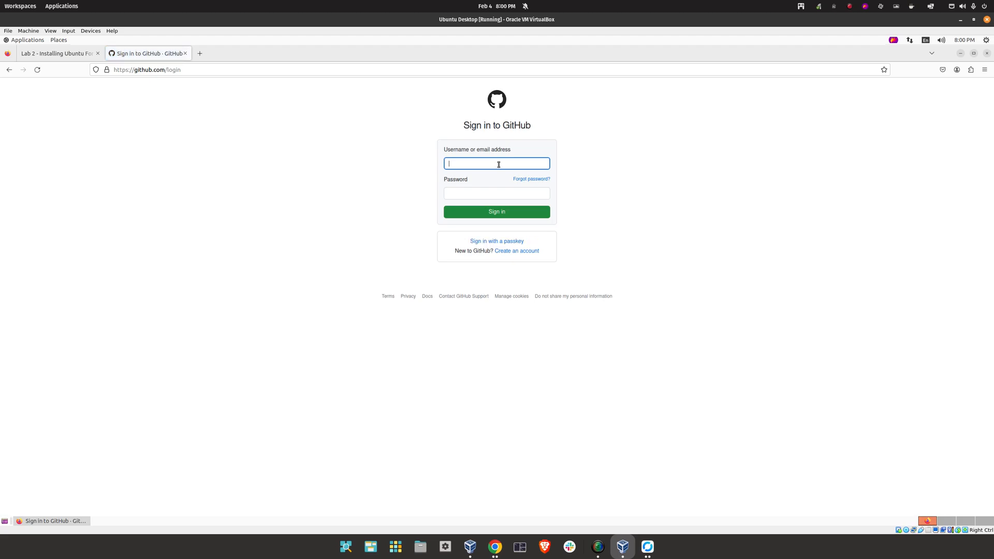
{"action": "key", "text": "Tab"}
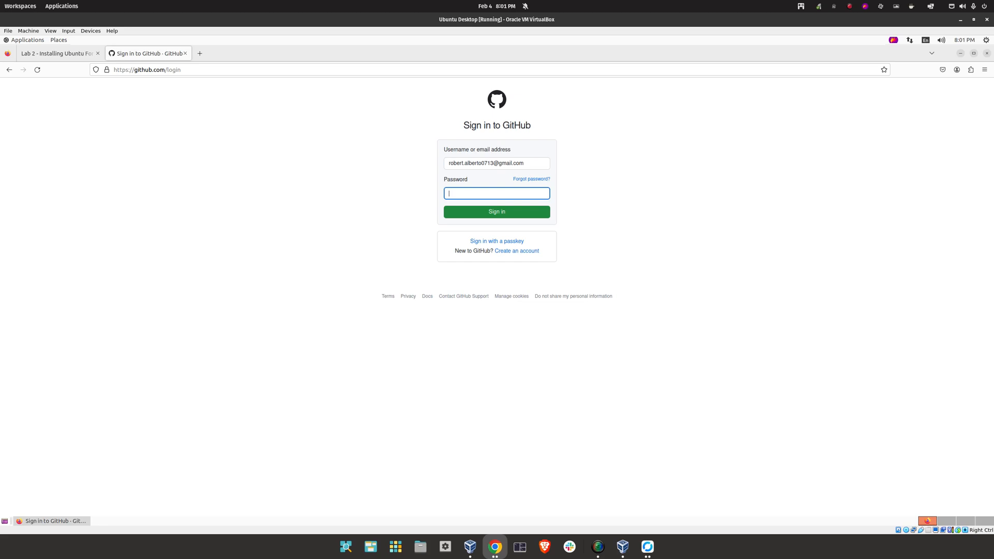
{"action": "right_click", "coordinate": [489, 192]}
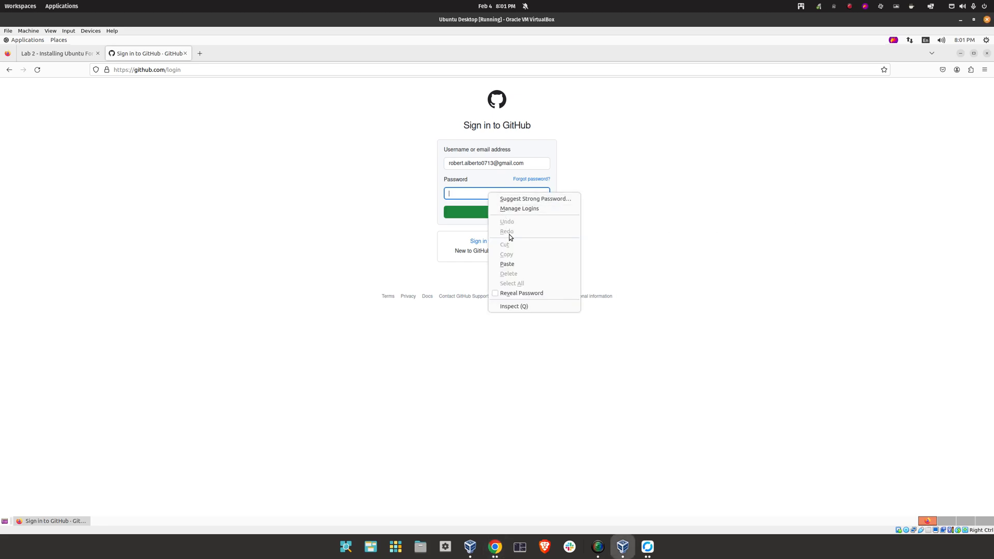
{"action": "left_click", "coordinate": [507, 263]}
{"action": "left_click", "coordinate": [500, 211]}
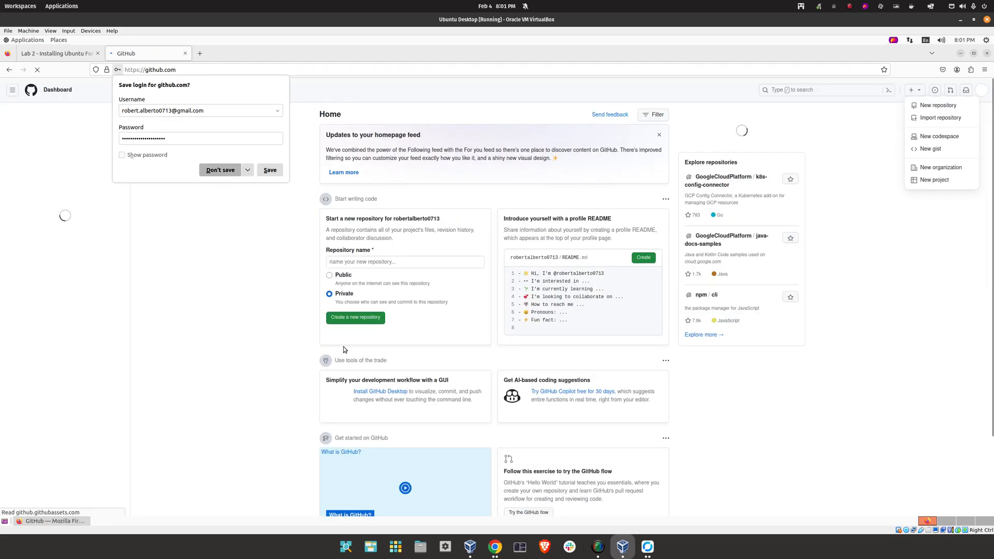
{"action": "left_click", "coordinate": [304, 314]}
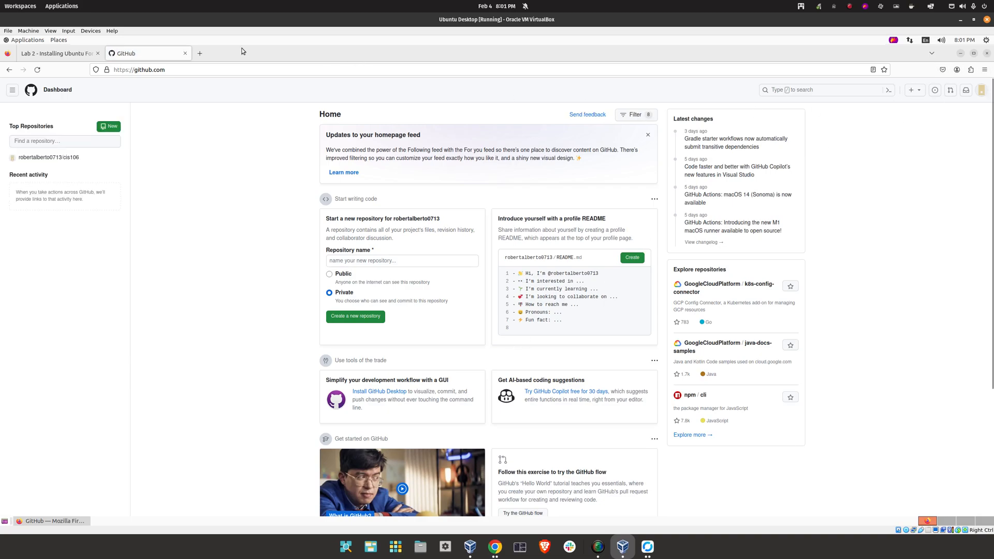
Copy the git config user.name command from the Lab 2 page into a new Text Editor document
{"action": "left_click", "coordinate": [65, 53]}
{"action": "scroll", "coordinate": [439, 224], "scroll_direction": "down", "scroll_amount": 3}
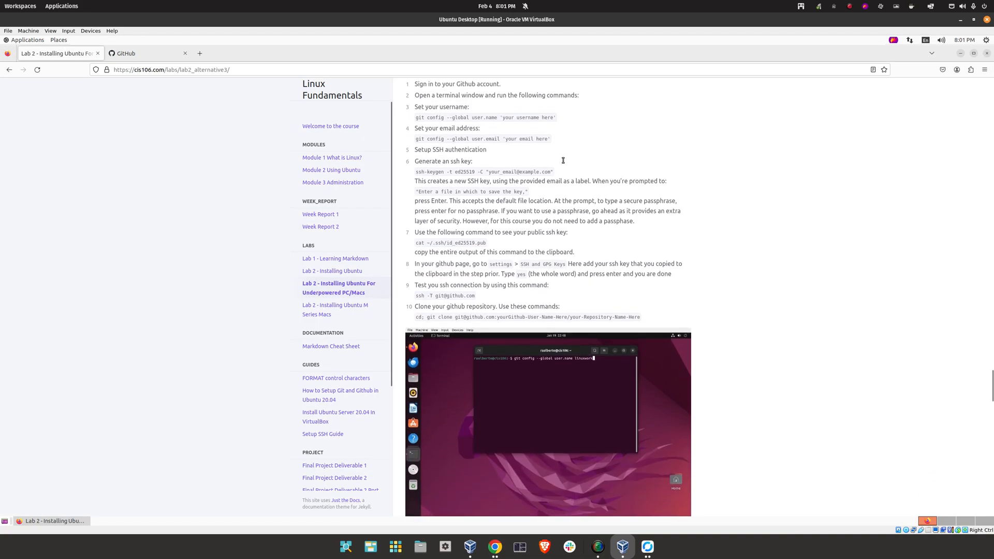
{"action": "triple_click", "coordinate": [420, 118]}
{"action": "right_click", "coordinate": [437, 119]}
{"action": "left_click", "coordinate": [451, 127]}
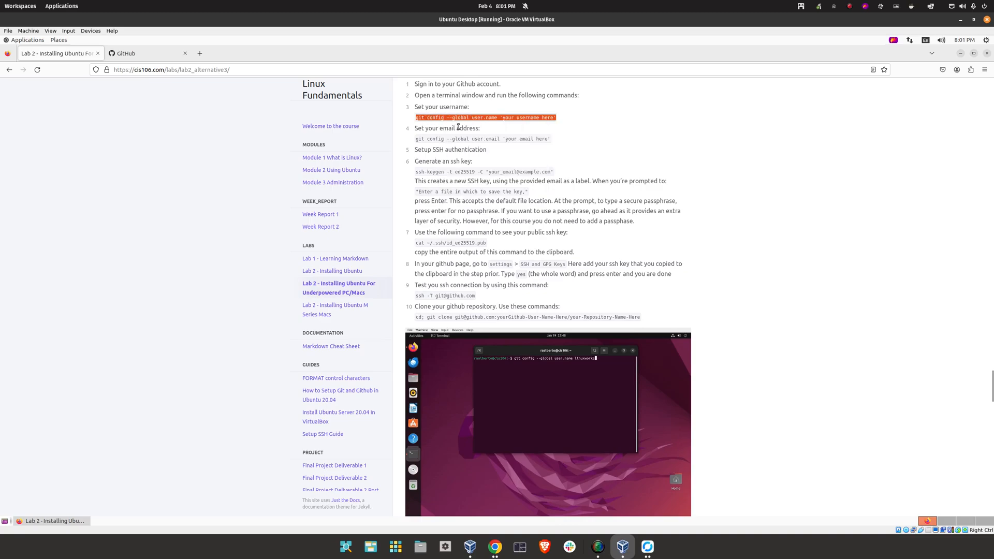
{"action": "left_click", "coordinate": [24, 40]}
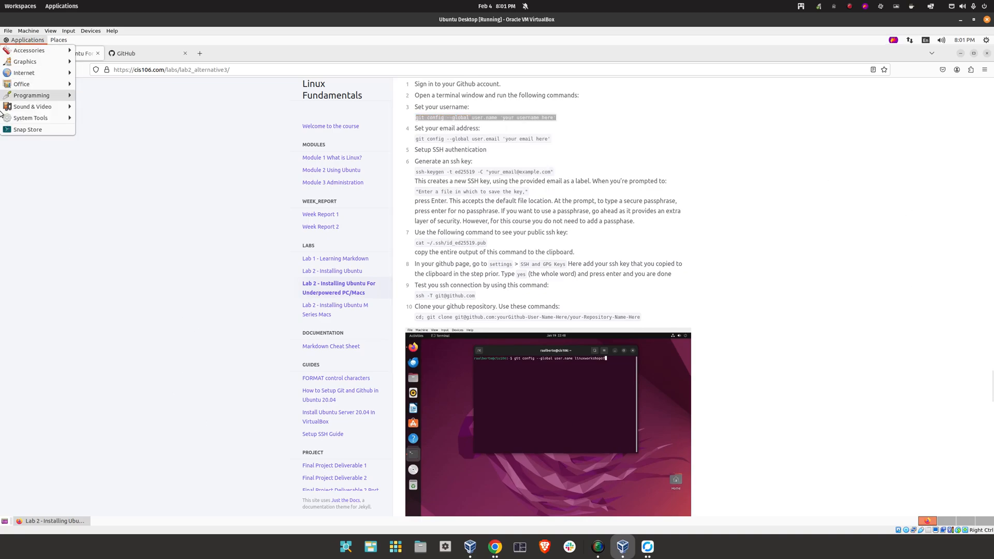
{"action": "mouse_move", "coordinate": [42, 120]}
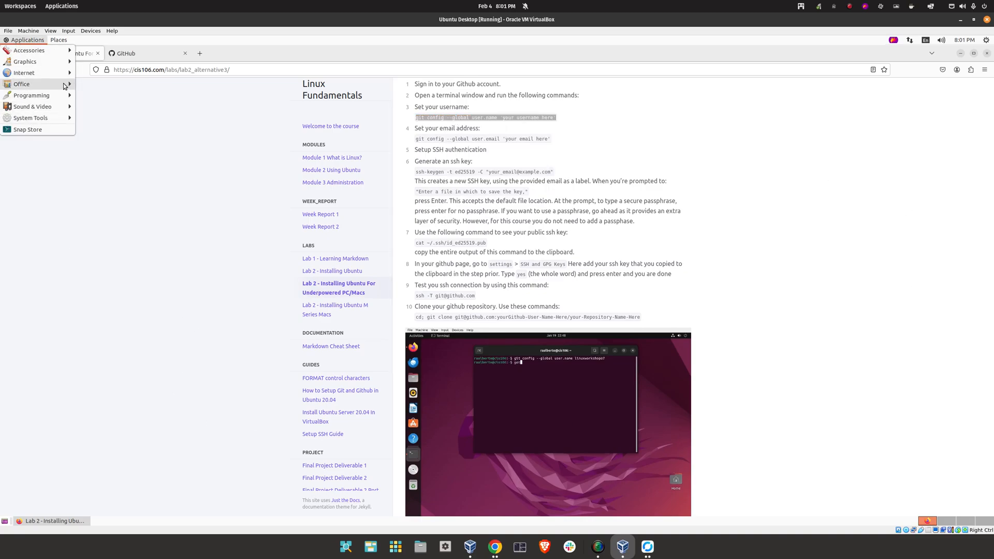
{"action": "mouse_move", "coordinate": [44, 53]}
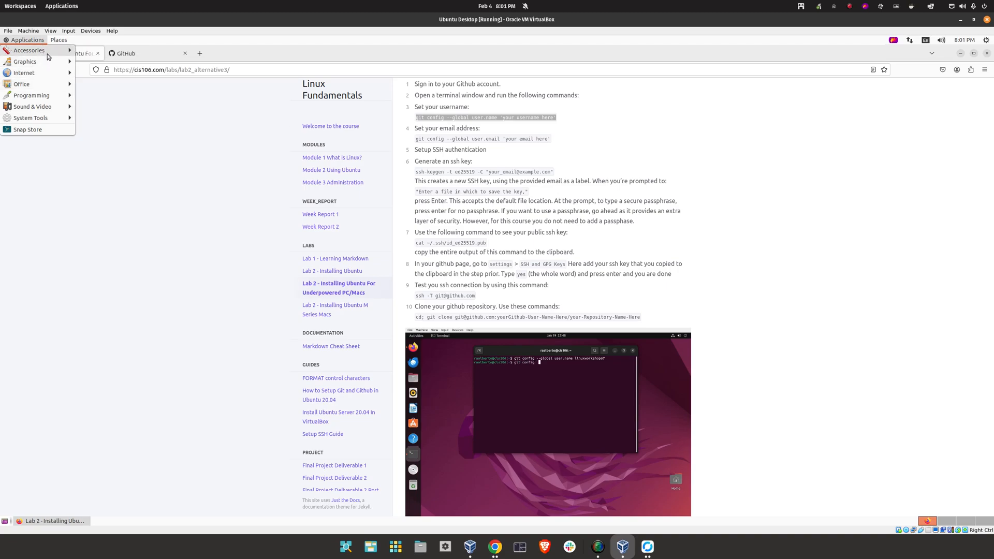
{"action": "left_click", "coordinate": [120, 199]}
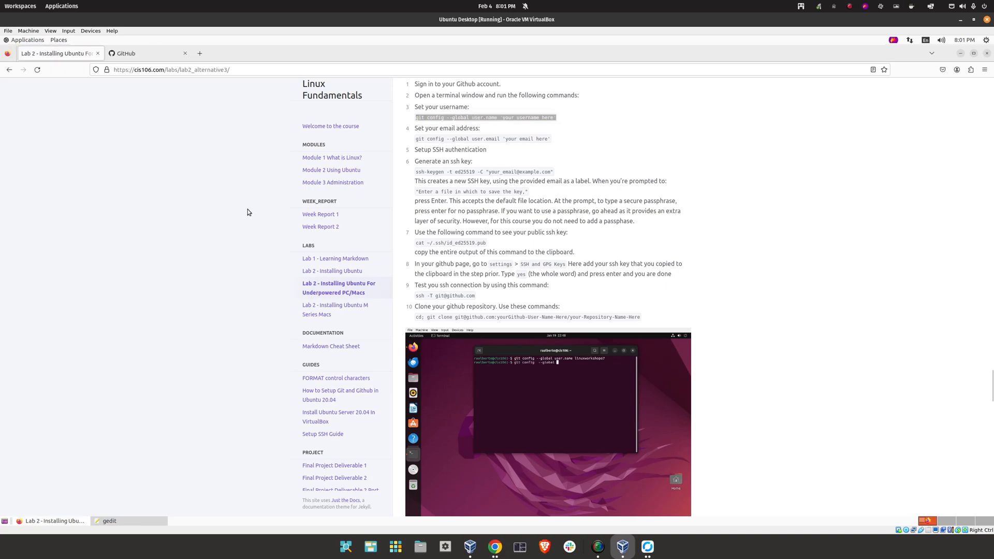
{"action": "right_click", "coordinate": [249, 149]}
{"action": "left_click", "coordinate": [269, 193]}
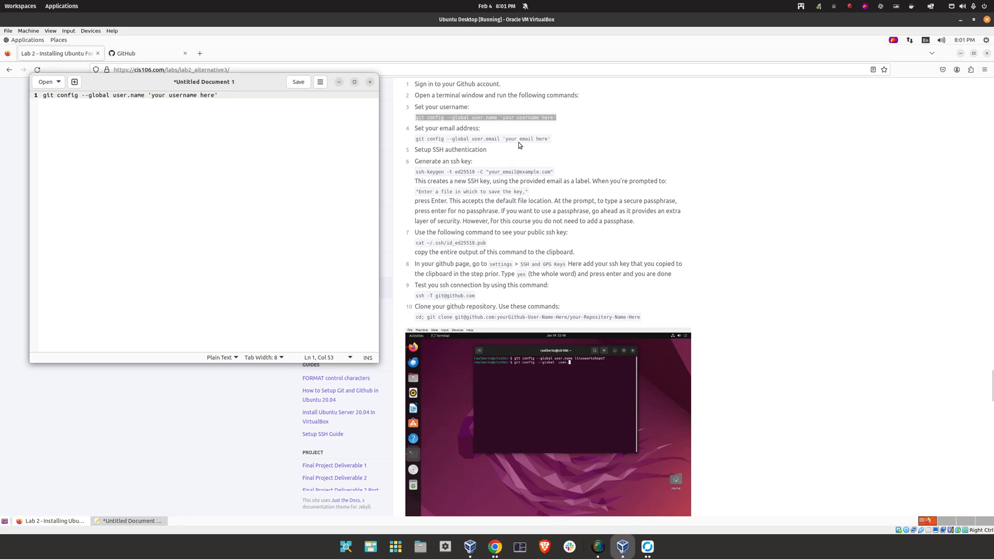
Copy the git config user.email command onto line 2 of the document
{"action": "left_click", "coordinate": [517, 144]}
{"action": "right_click", "coordinate": [519, 141]}
{"action": "triple_click", "coordinate": [476, 138]}
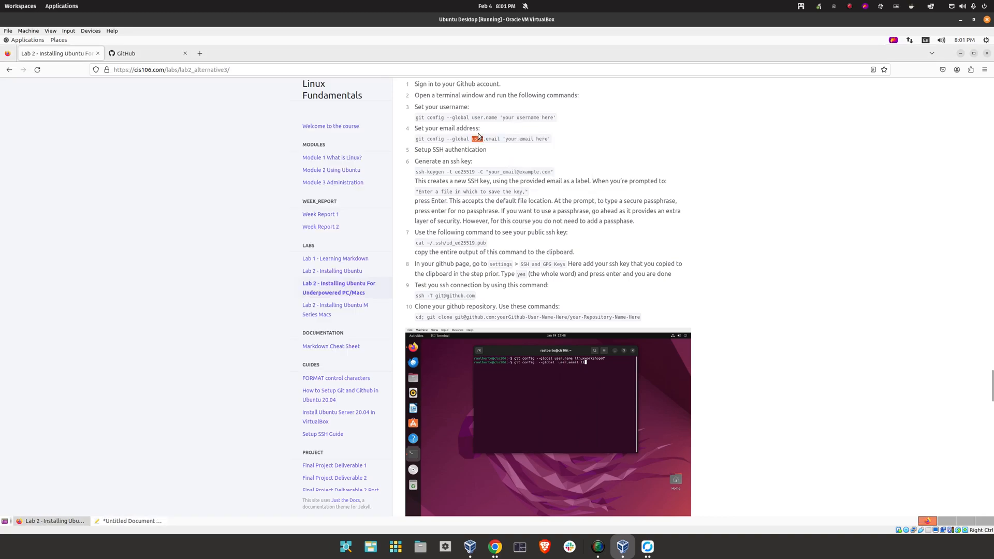
{"action": "right_click", "coordinate": [480, 135]}
{"action": "left_click", "coordinate": [499, 142]}
{"action": "left_click", "coordinate": [155, 519]}
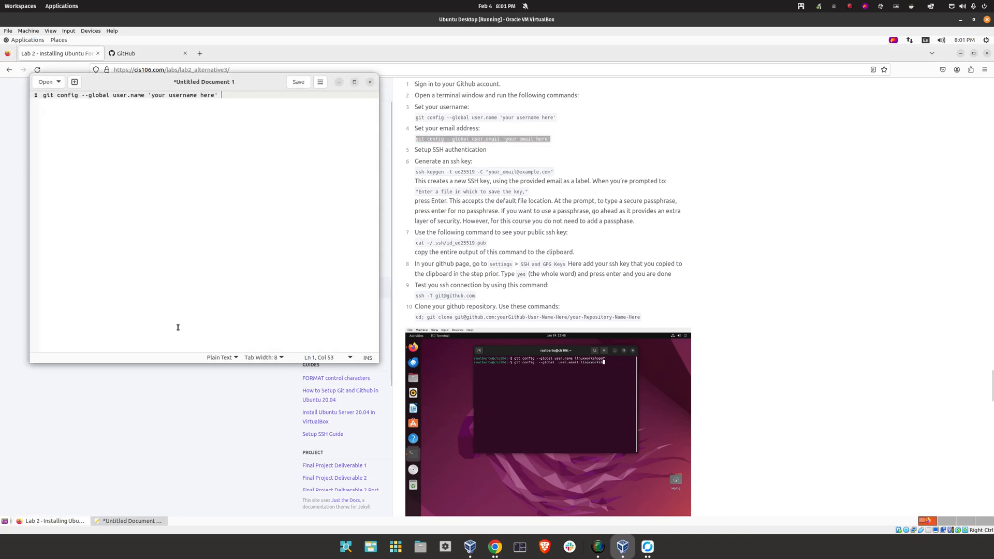
{"action": "key", "text": "Return"}
{"action": "right_click", "coordinate": [189, 110]}
{"action": "left_click", "coordinate": [213, 151]}
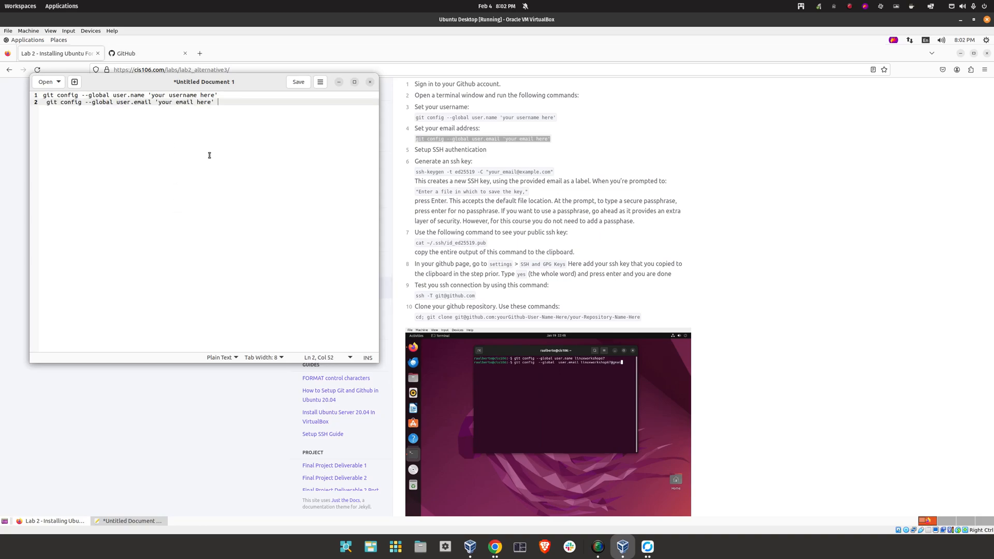
Copy the ssh-keygen -t ed25519 command onto line 3 of the document
{"action": "left_click", "coordinate": [469, 172]}
{"action": "triple_click", "coordinate": [468, 171]}
{"action": "right_click", "coordinate": [468, 174]}
{"action": "left_click", "coordinate": [486, 179]}
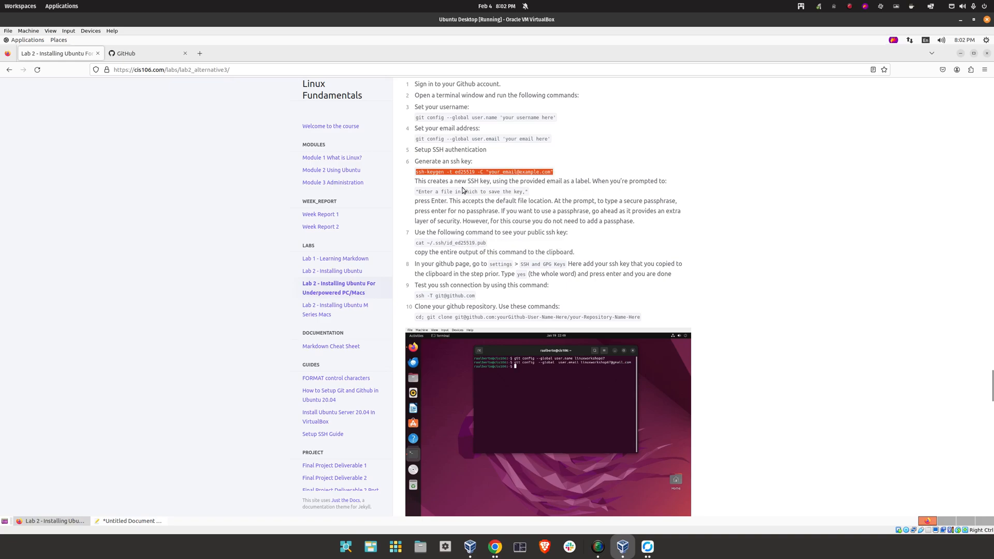
{"action": "left_click", "coordinate": [124, 521]}
{"action": "key", "text": "Return"}
{"action": "right_click", "coordinate": [274, 127]}
{"action": "left_click", "coordinate": [278, 169]}
Strip the leading spaces from all three lines and select the username placeholder on line 1
{"action": "key", "text": "Home"}
{"action": "key", "text": "BackSpace"}
{"action": "key", "text": "BackSpace"}
{"action": "key", "text": "Up"}
{"action": "key", "text": "Delete"}
{"action": "key", "text": "Delete"}
{"action": "key", "text": "Up"}
{"action": "key", "text": "Delete"}
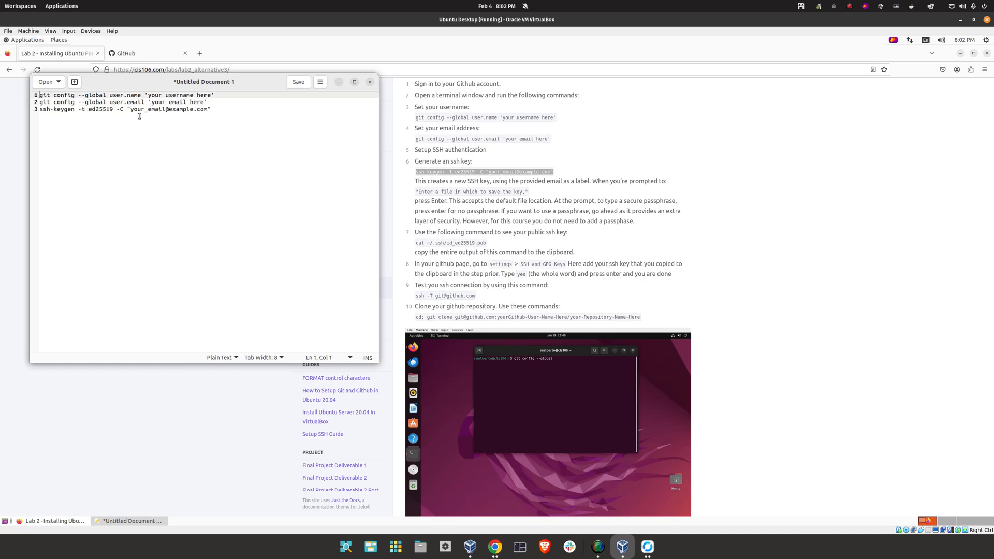
{"action": "left_click_drag", "start_coordinate": [211, 95], "coordinate": [156, 96]}
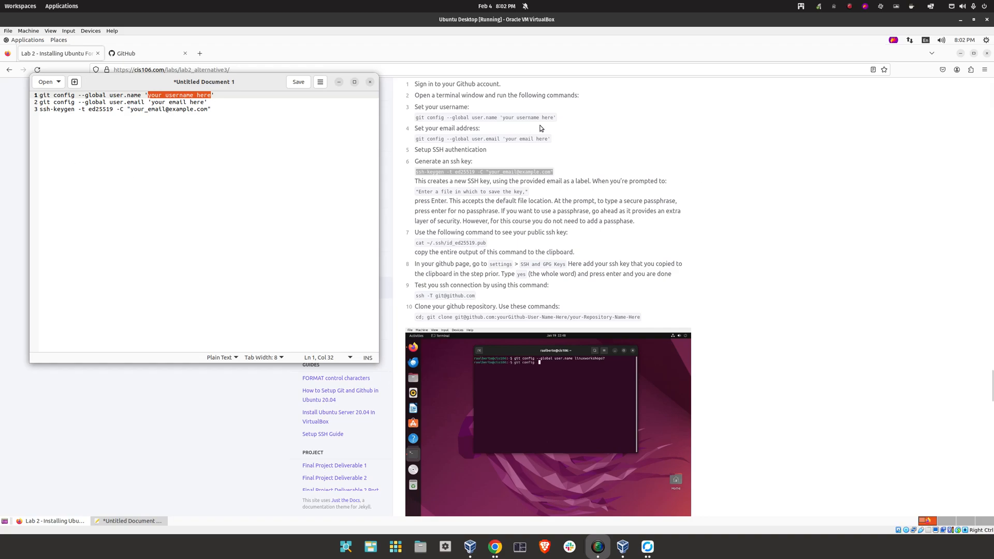
Paste the cis106 repository name from GitHub onto line 5, cutting the username to leave /cis106
{"action": "left_click", "coordinate": [153, 48]}
{"action": "left_click", "coordinate": [156, 55]}
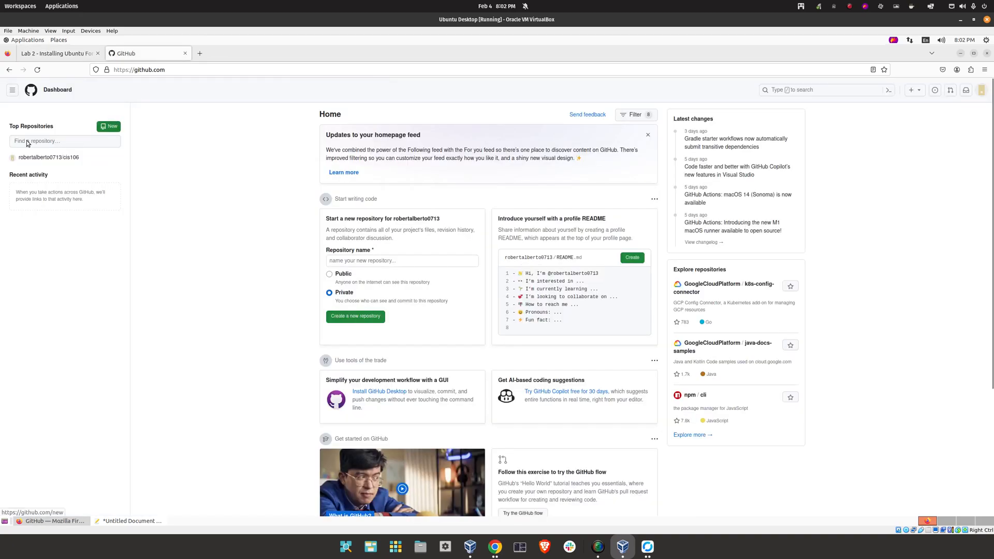
{"action": "left_click_drag", "start_coordinate": [91, 161], "coordinate": [31, 160]}
{"action": "right_click", "coordinate": [31, 160]}
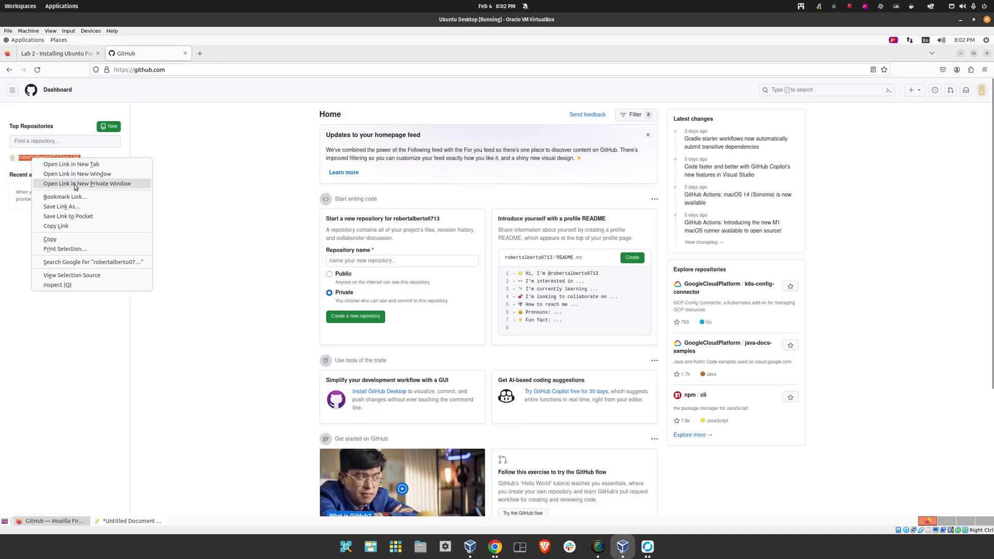
{"action": "left_click", "coordinate": [57, 249]}
{"action": "left_click", "coordinate": [122, 521]}
{"action": "left_click", "coordinate": [244, 197]}
{"action": "key", "text": "Return"}
{"action": "key", "text": "Return"}
{"action": "key", "text": "ctrl+v"}
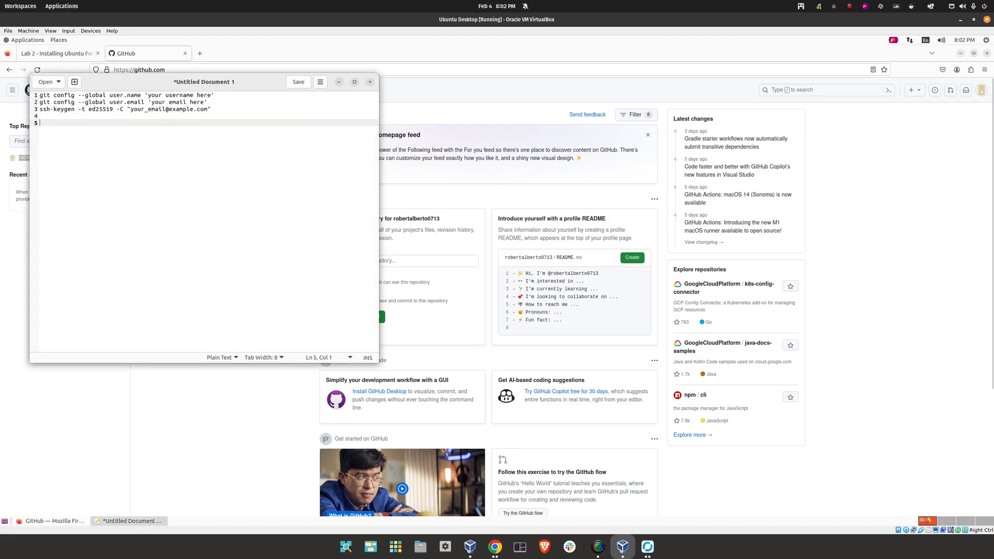
{"action": "double_click", "coordinate": [67, 123]}
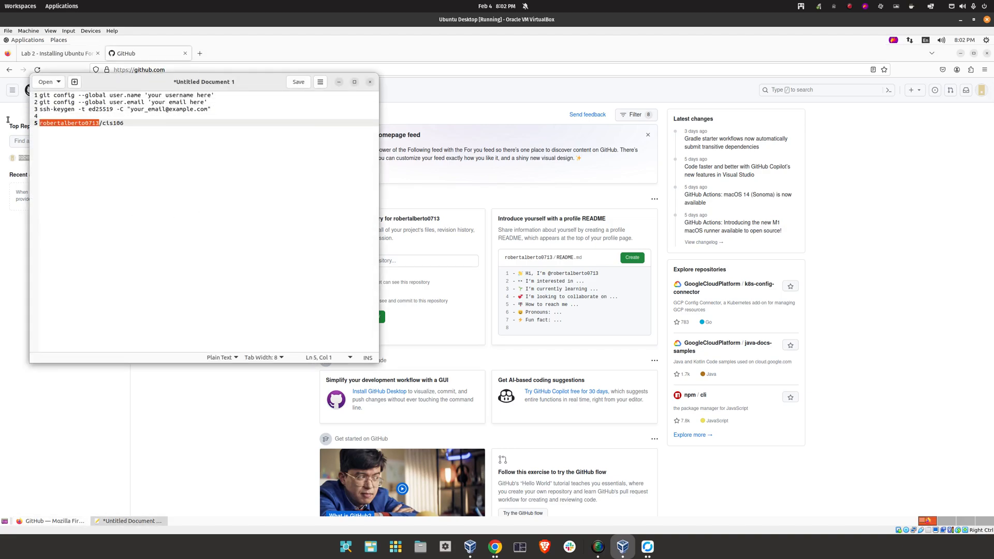
{"action": "right_click", "coordinate": [69, 123]}
{"action": "left_click", "coordinate": [83, 149]}
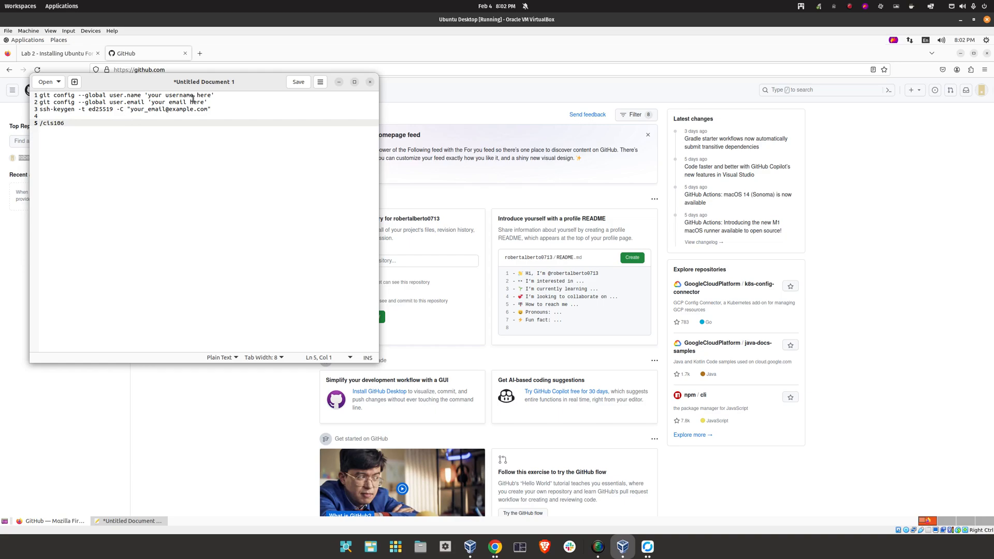
Replace the username placeholder on line 1 and both e-mail placeholders with the account's values
{"action": "left_click_drag", "start_coordinate": [212, 94], "coordinate": [149, 95]}
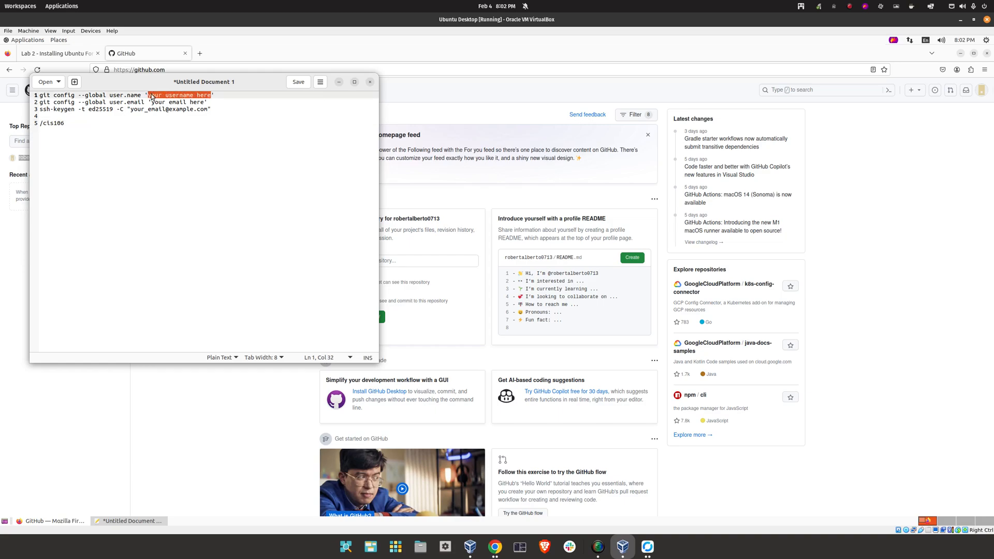
{"action": "right_click", "coordinate": [151, 96]}
{"action": "left_click", "coordinate": [182, 140]}
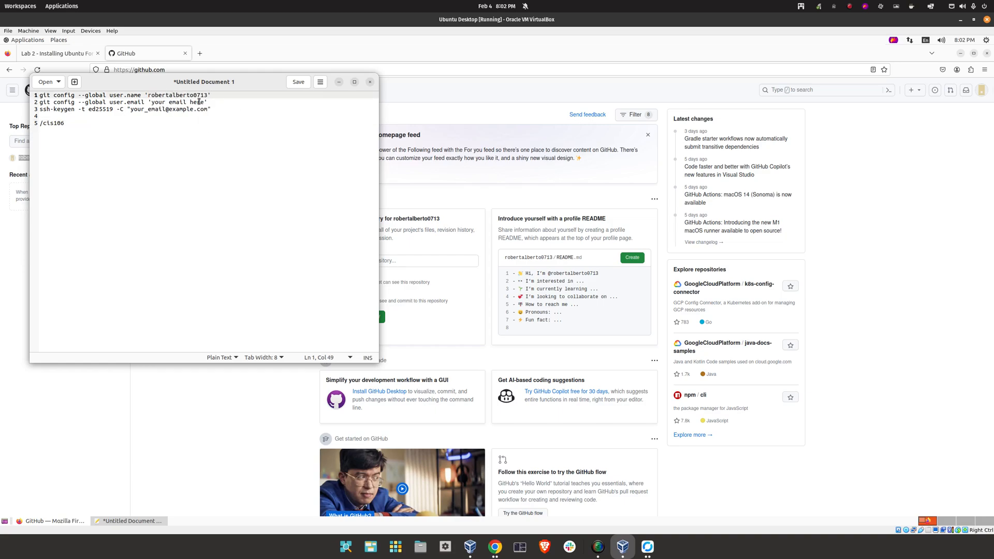
{"action": "left_click_drag", "start_coordinate": [204, 102], "coordinate": [156, 100]}
{"action": "key", "text": "BackSpace"}
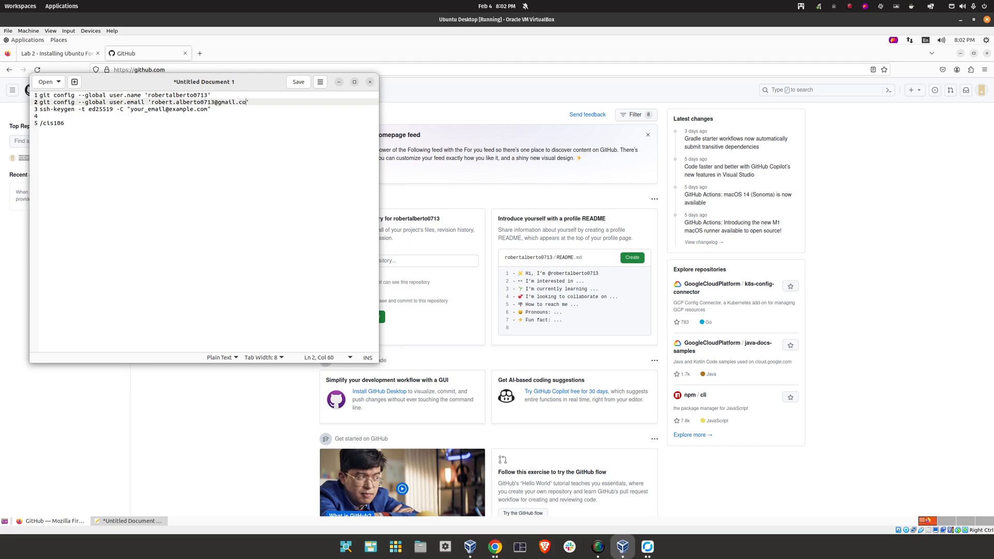
{"action": "left_click", "coordinate": [187, 115]}
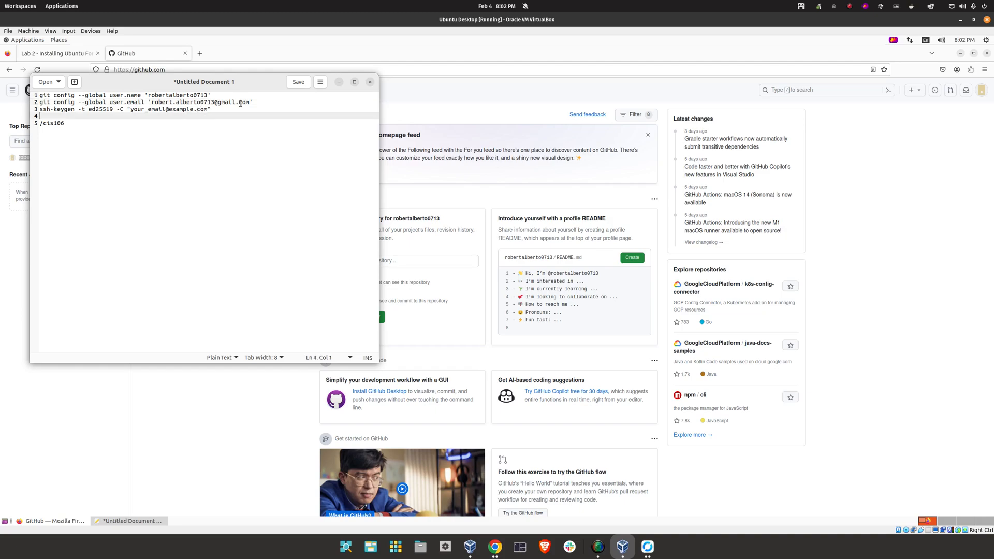
{"action": "left_click", "coordinate": [96, 109]}
{"action": "left_click_drag", "start_coordinate": [247, 101], "coordinate": [156, 102]}
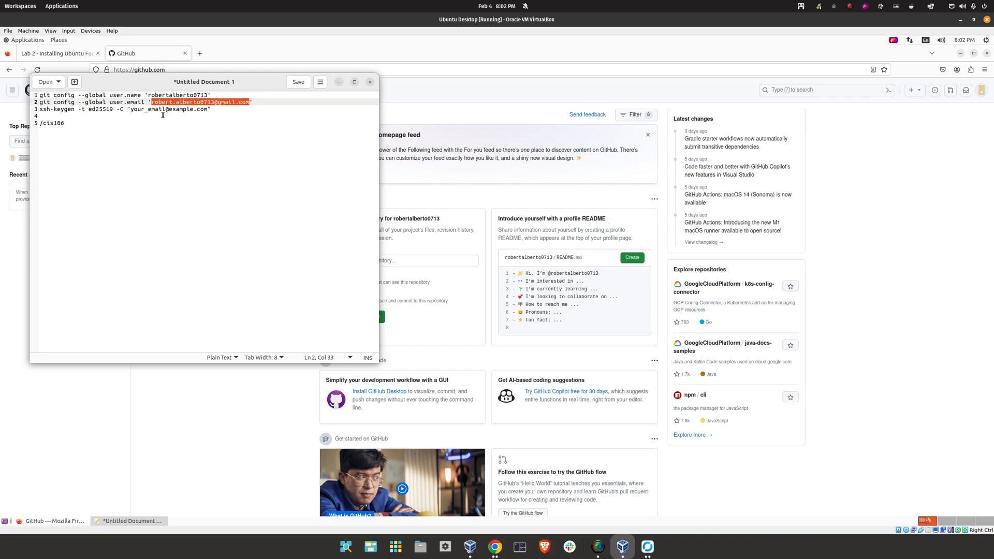
{"action": "left_click_drag", "start_coordinate": [209, 109], "coordinate": [131, 109]}
{"action": "key", "text": "ctrl+v"}
{"action": "left_click", "coordinate": [301, 117]}
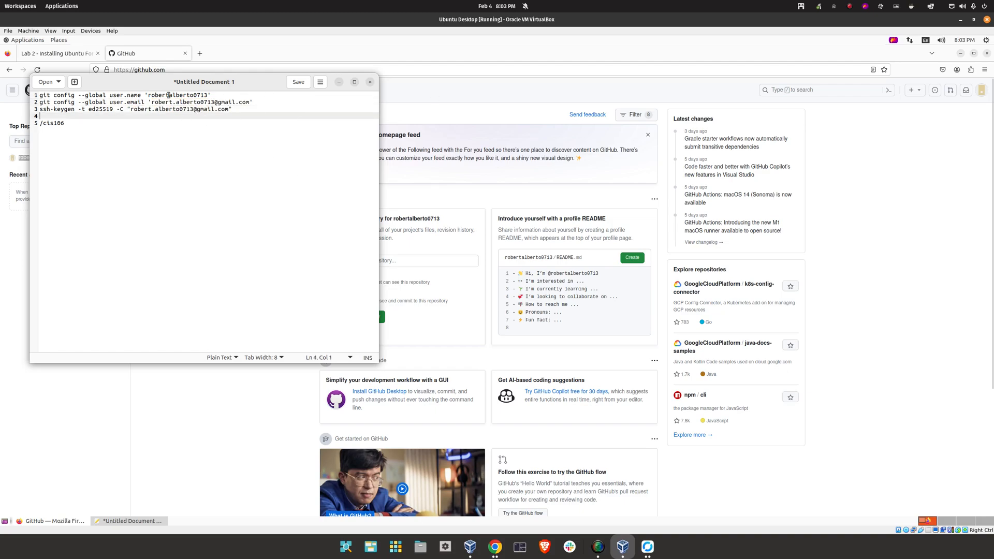
Launch Tilix from System Tools and place it to the right of the editor
{"action": "left_click", "coordinate": [19, 32]}
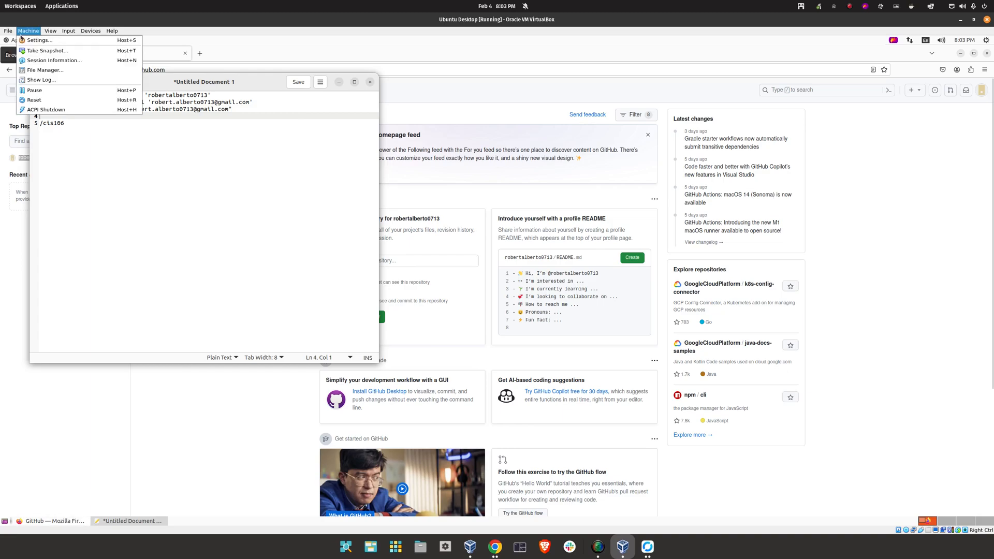
{"action": "left_click", "coordinate": [216, 159]}
{"action": "left_click", "coordinate": [23, 39]}
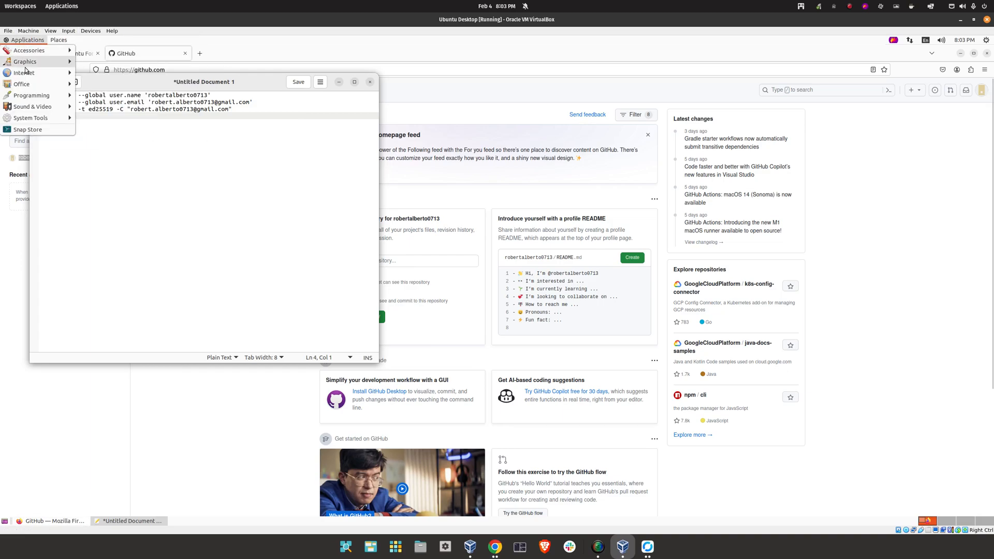
{"action": "mouse_move", "coordinate": [31, 118]}
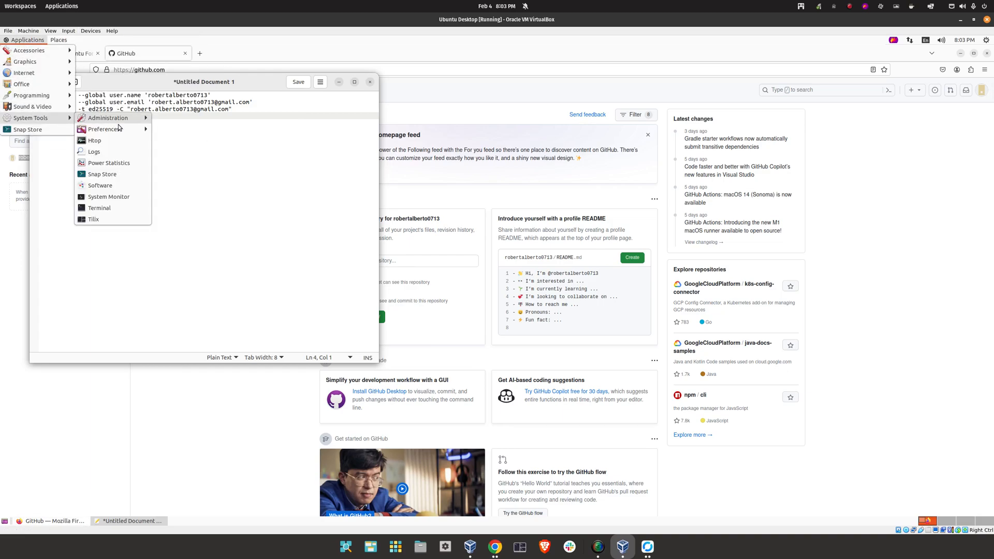
{"action": "left_click", "coordinate": [126, 223]}
{"action": "left_click_drag", "start_coordinate": [244, 103], "coordinate": [621, 102]}
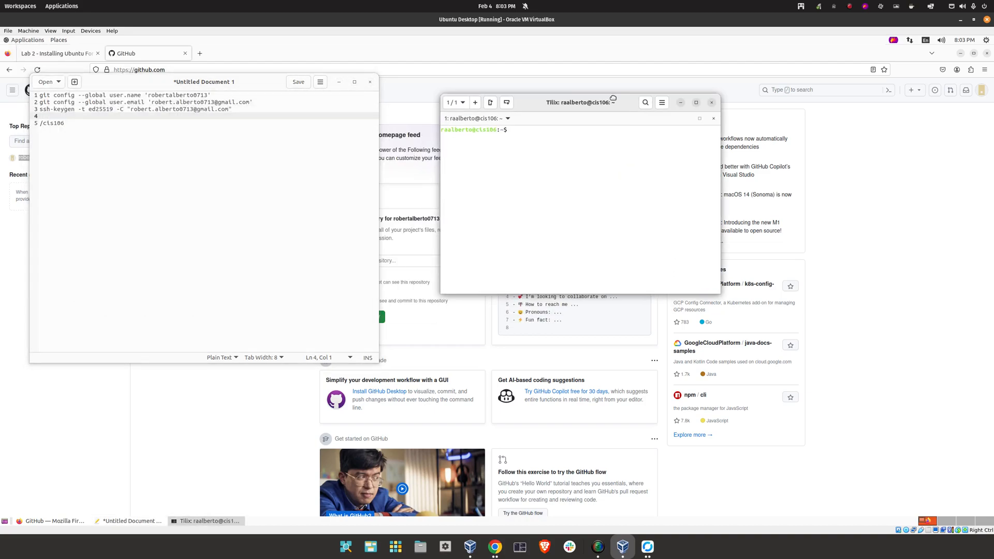
Copy the git config user.name command from line 1 for pasting into the terminal
{"action": "left_click_drag", "start_coordinate": [253, 95], "coordinate": [35, 95]}
{"action": "right_click", "coordinate": [76, 96]}
{"action": "left_click", "coordinate": [106, 136]}
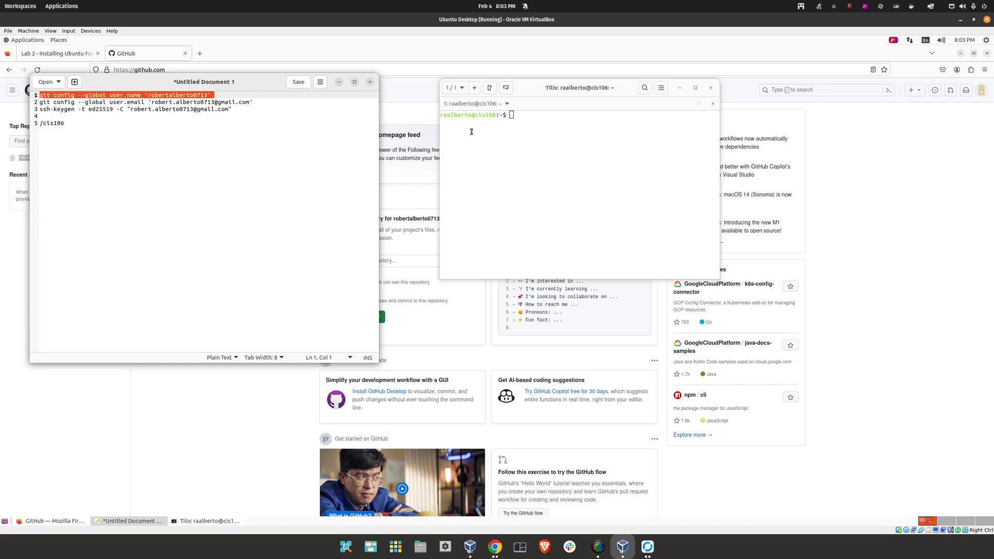
{"action": "right_click", "coordinate": [534, 127]}
{"action": "left_click", "coordinate": [522, 188]}
{"action": "left_click", "coordinate": [533, 156]}
{"action": "right_click", "coordinate": [533, 157]}
Run the git config user.name and user.email commands in Tilix
{"action": "left_click", "coordinate": [508, 171]}
{"action": "key", "text": "Return"}
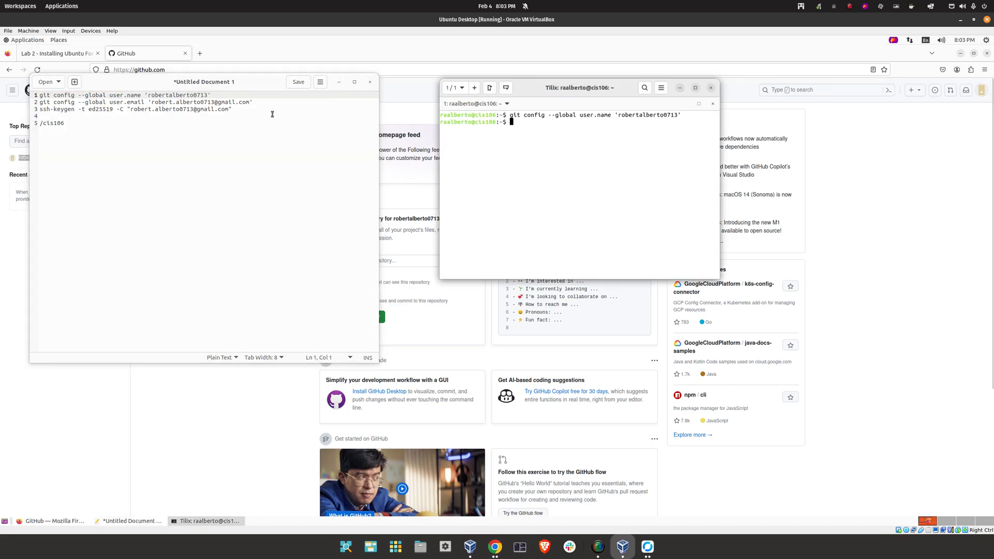
{"action": "left_click_drag", "start_coordinate": [258, 102], "coordinate": [21, 104]}
{"action": "right_click", "coordinate": [72, 104]}
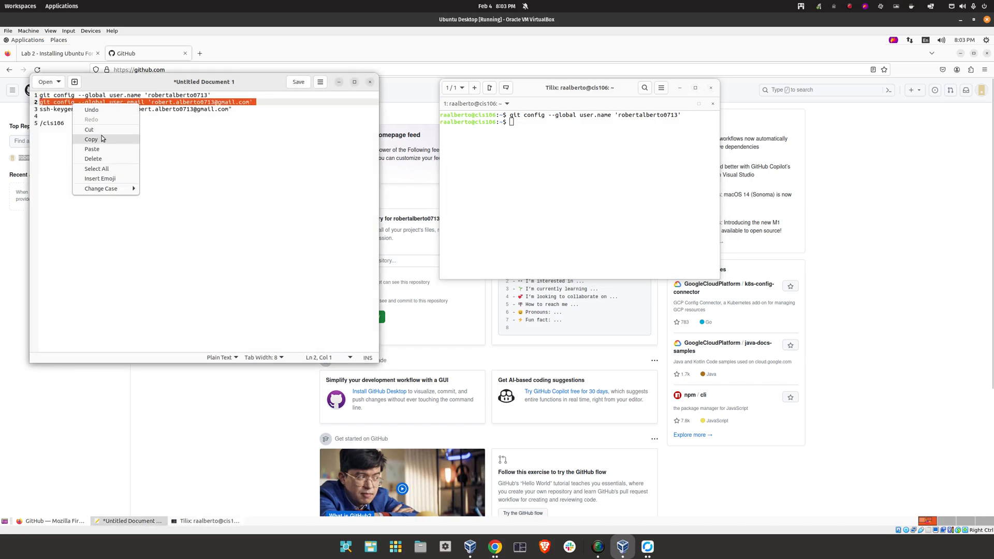
{"action": "left_click", "coordinate": [95, 138]}
{"action": "right_click", "coordinate": [520, 156]}
{"action": "left_click", "coordinate": [515, 192]}
{"action": "key", "text": "Return"}
Run ssh-keygen -t ed25519 with the default key location and no passphrase
{"action": "left_click_drag", "start_coordinate": [235, 108], "coordinate": [6, 110]}
{"action": "right_click", "coordinate": [81, 108]}
{"action": "left_click", "coordinate": [99, 143]}
{"action": "right_click", "coordinate": [538, 152]}
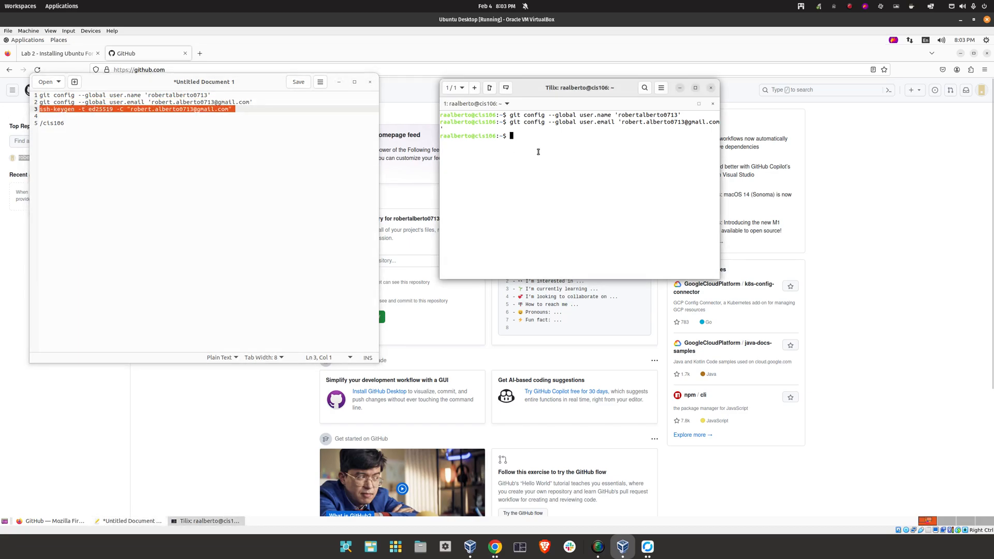
{"action": "left_click", "coordinate": [527, 204]}
{"action": "key", "text": "Return"}
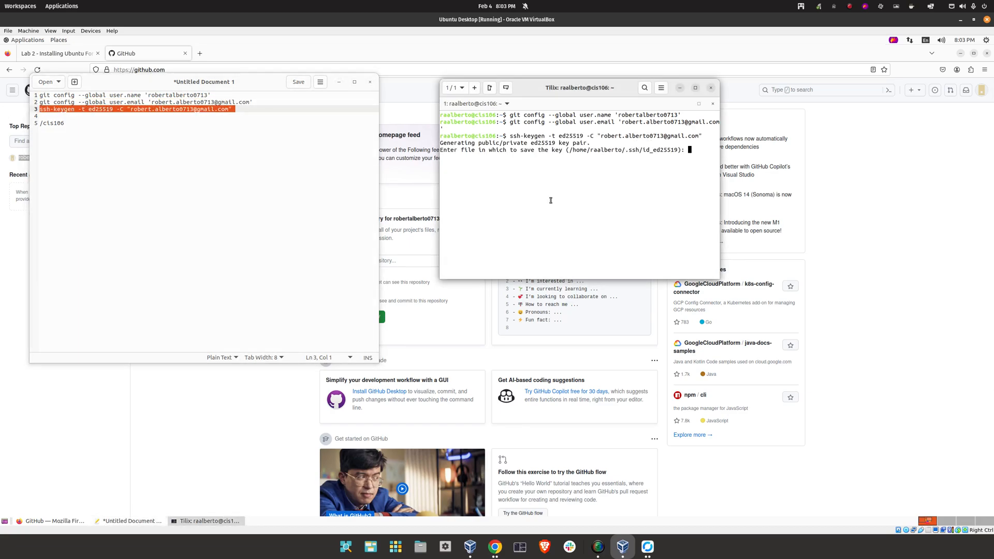
{"action": "key", "text": "Return"}
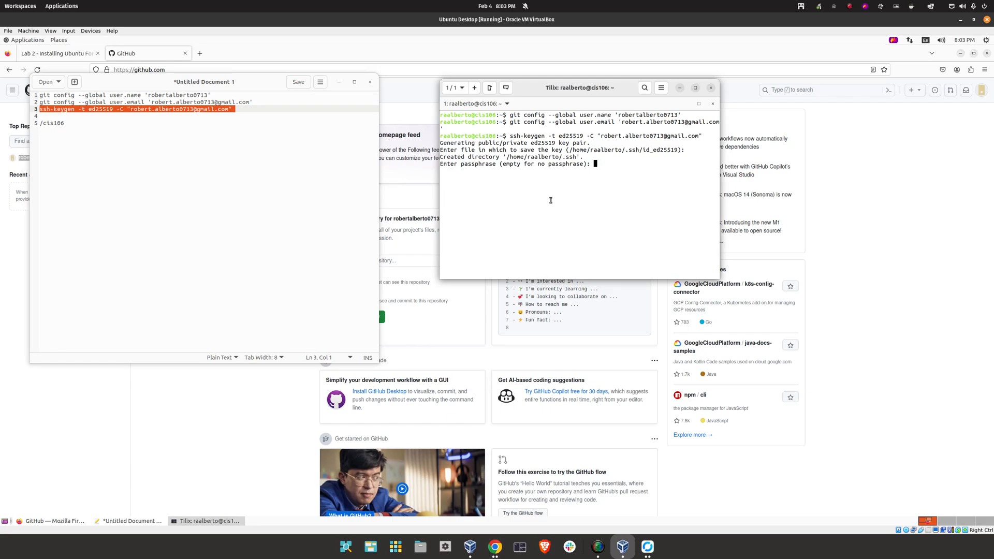
{"action": "key", "text": "Return"}
{"action": "key", "text": "Return"}
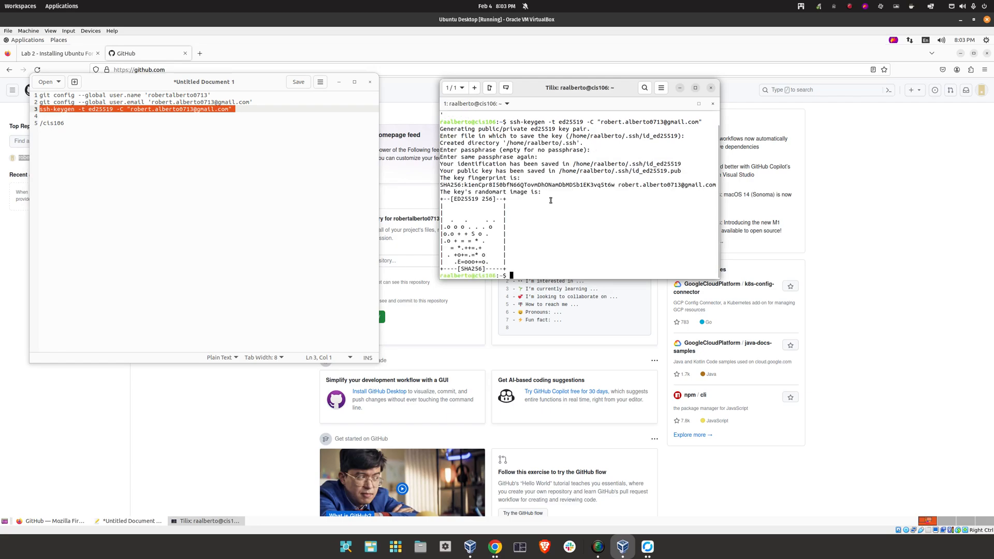
{"action": "left_click", "coordinate": [84, 54]}
{"action": "left_click_drag", "start_coordinate": [429, 242], "coordinate": [486, 243]}
Run cat ~/.ssh/id_ed25519.pub in Tilix and copy the printed public key
{"action": "right_click", "coordinate": [440, 241]}
{"action": "left_click", "coordinate": [456, 247]}
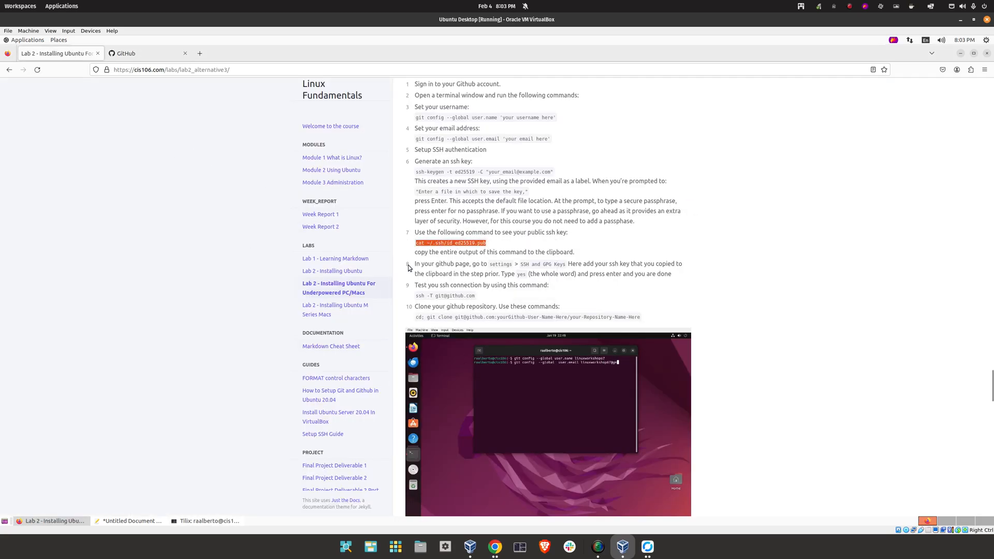
{"action": "left_click", "coordinate": [216, 520]}
{"action": "right_click", "coordinate": [533, 253]}
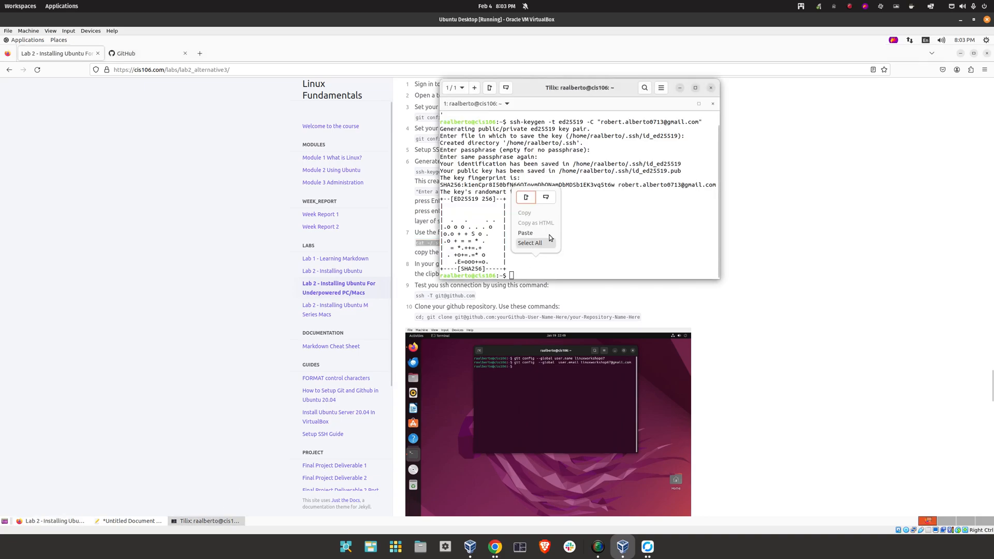
{"action": "left_click", "coordinate": [545, 234]}
{"action": "key", "text": "Return"}
{"action": "left_click_drag", "start_coordinate": [621, 269], "coordinate": [418, 262]}
{"action": "right_click", "coordinate": [474, 262]}
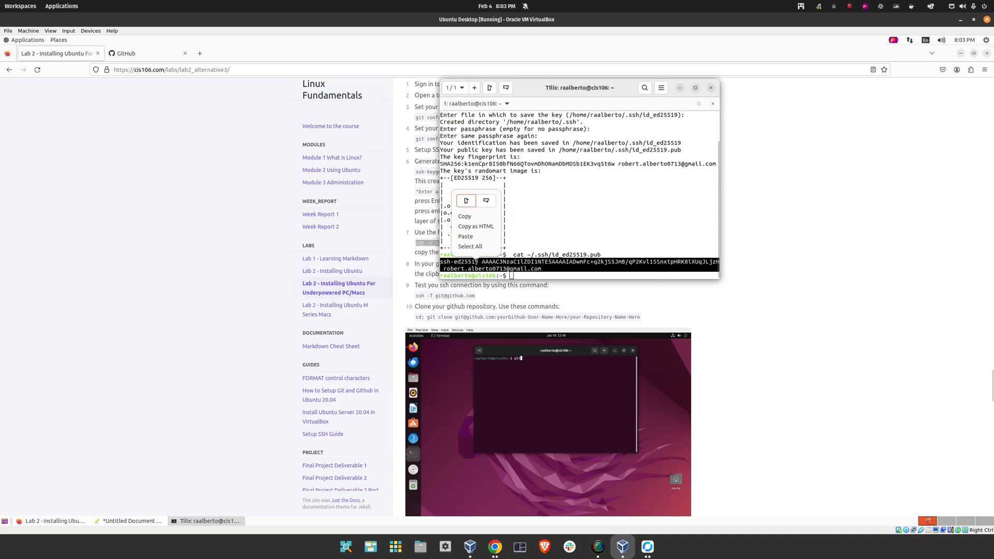
{"action": "left_click", "coordinate": [470, 217]}
Add the public key in GitHub's SSH and GPG keys settings titled 'vm ubuntu 3'
{"action": "left_click", "coordinate": [727, 116]}
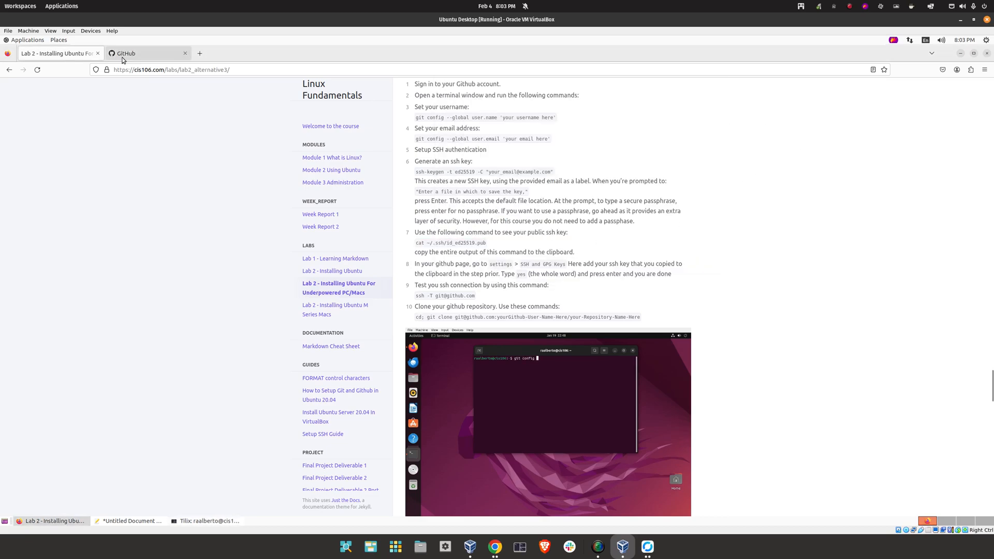
{"action": "left_click", "coordinate": [125, 55]}
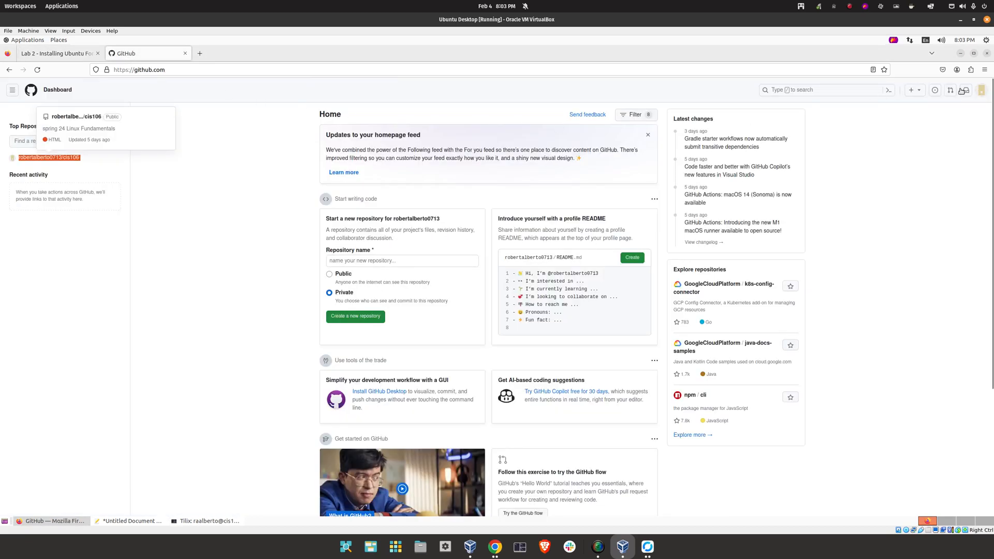
{"action": "left_click", "coordinate": [979, 91]}
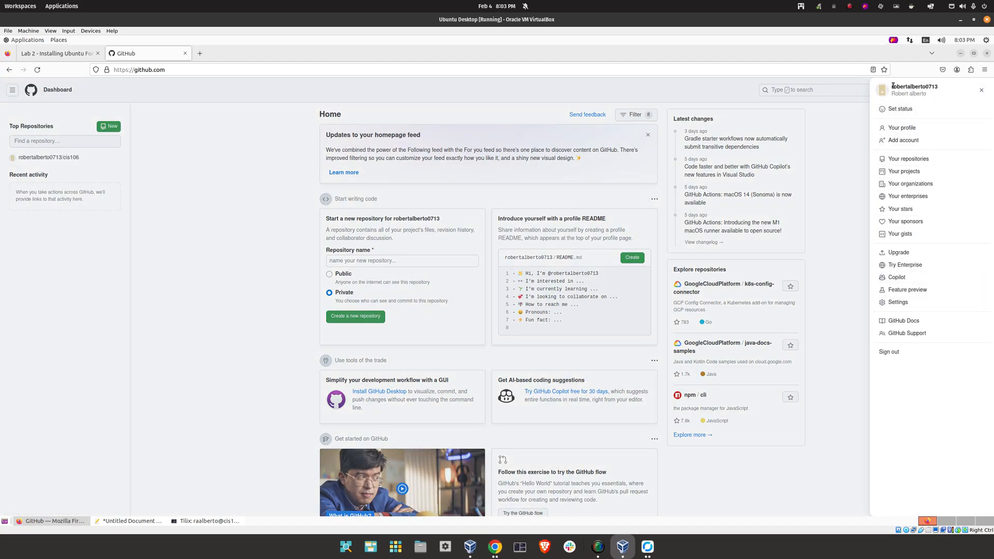
{"action": "left_click", "coordinate": [905, 302]}
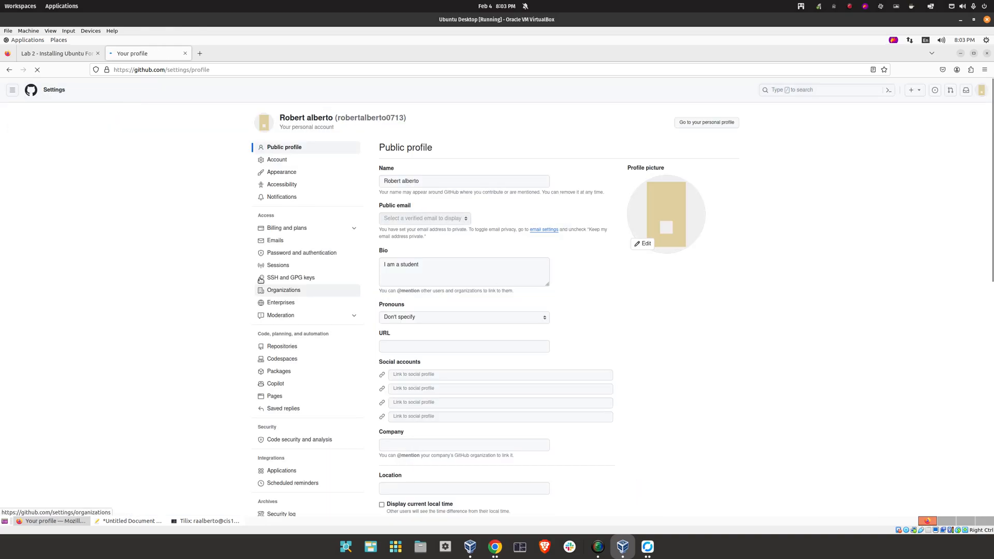
{"action": "left_click", "coordinate": [273, 279]}
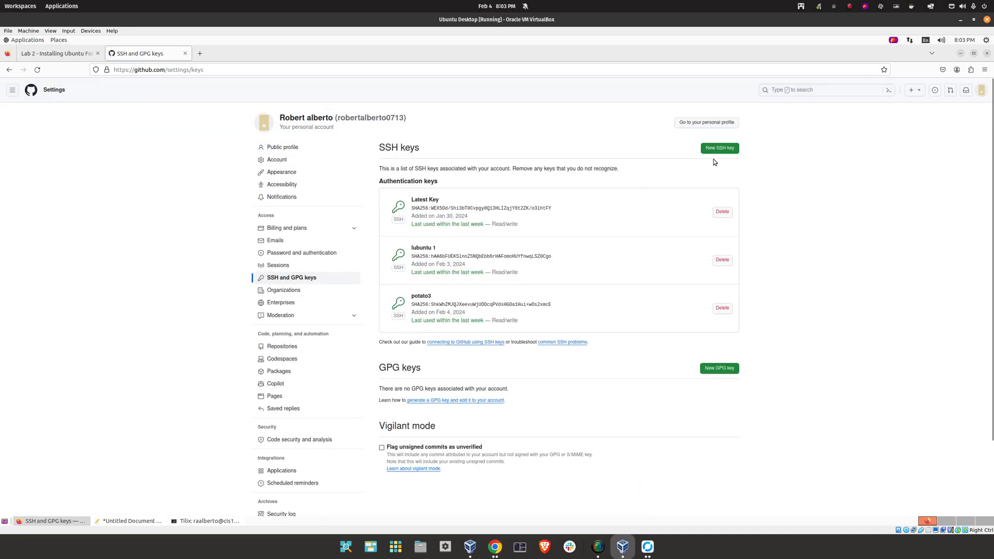
{"action": "left_click", "coordinate": [719, 149]}
{"action": "right_click", "coordinate": [464, 246]}
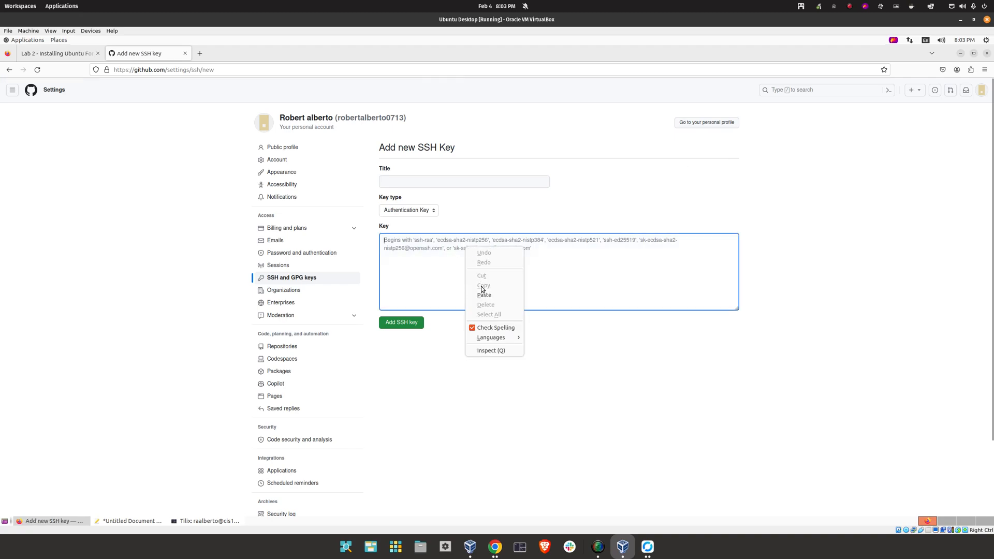
{"action": "left_click", "coordinate": [484, 294]}
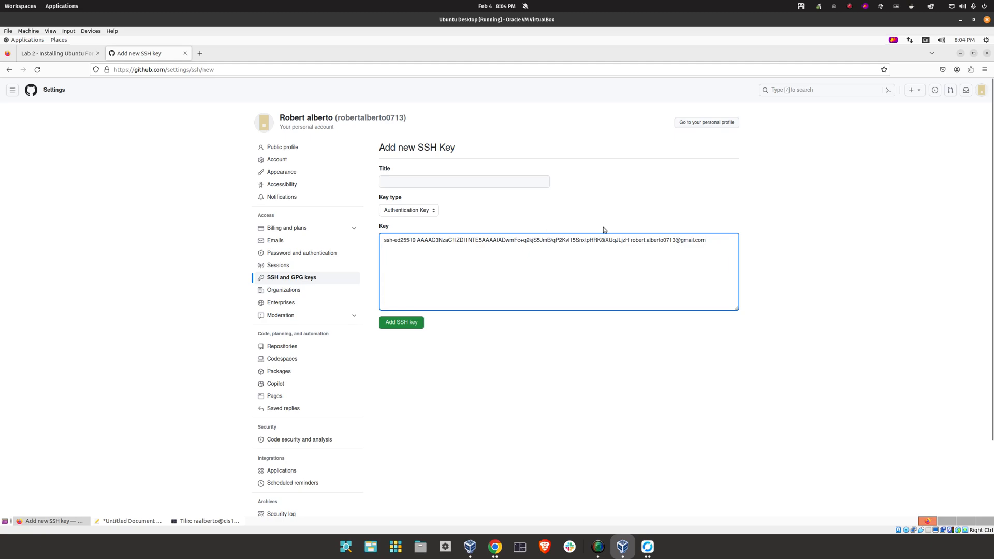
{"action": "left_click", "coordinate": [453, 180]}
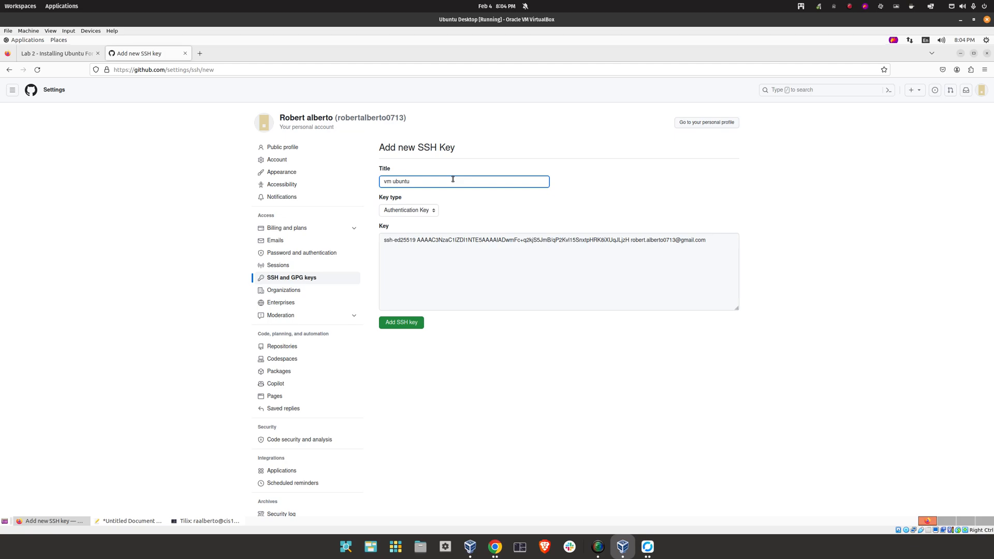
{"action": "type", "text": "vm ubuntu 3"}
{"action": "left_click", "coordinate": [400, 322]}
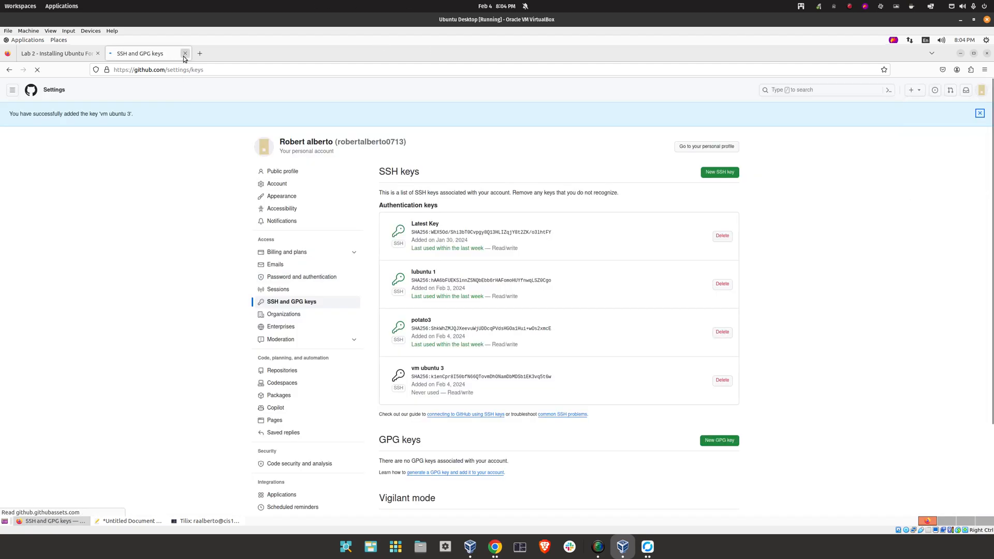
{"action": "left_click", "coordinate": [89, 54]}
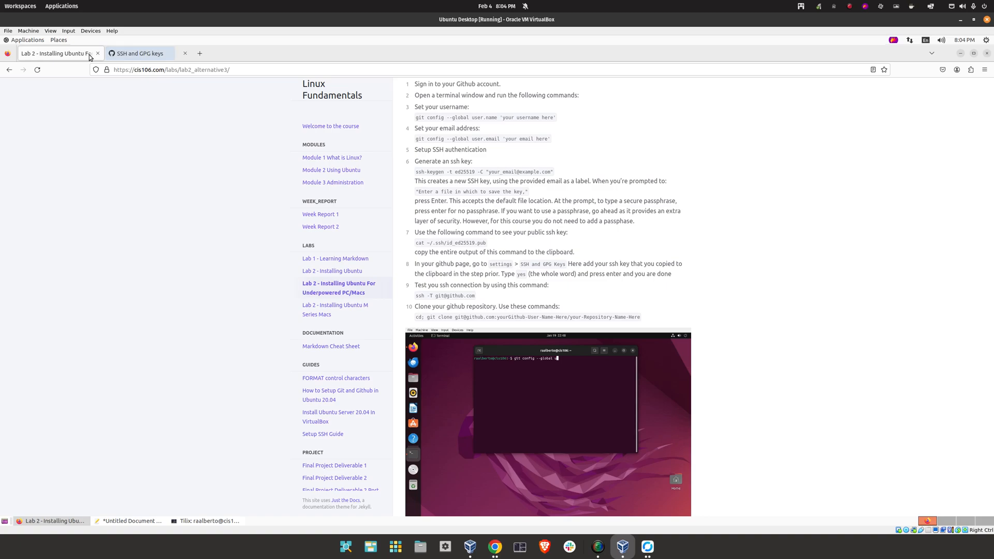
{"action": "triple_click", "coordinate": [446, 294]}
{"action": "right_click", "coordinate": [446, 294]}
{"action": "left_click", "coordinate": [462, 304]}
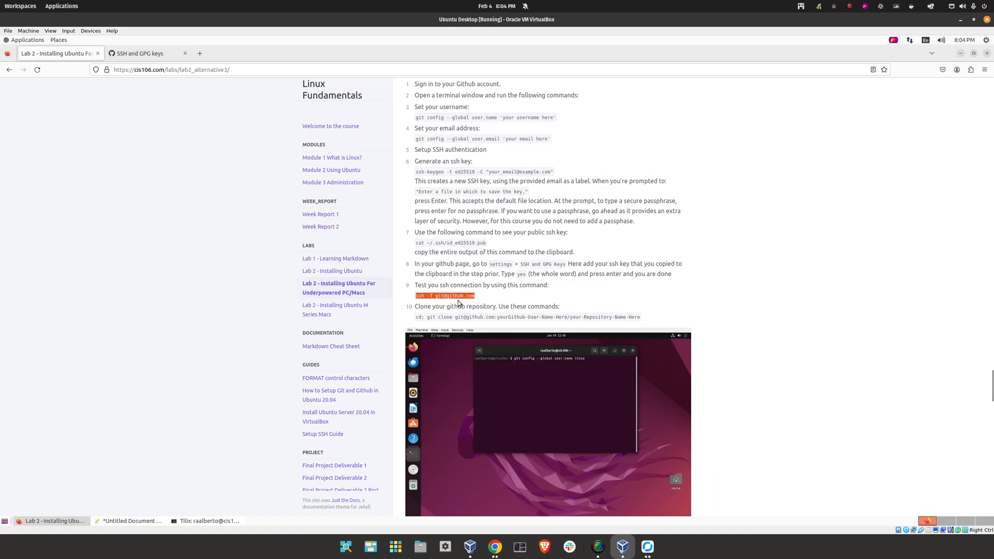
{"action": "left_click", "coordinate": [129, 520]}
{"action": "left_click", "coordinate": [206, 520]}
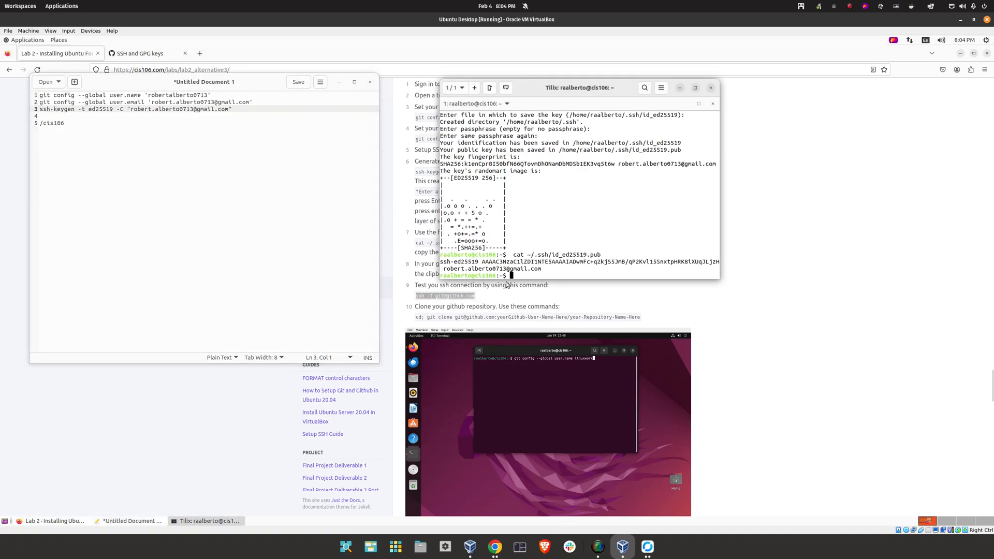
{"action": "right_click", "coordinate": [510, 274]}
{"action": "left_click", "coordinate": [532, 245]}
{"action": "key", "text": "Return"}
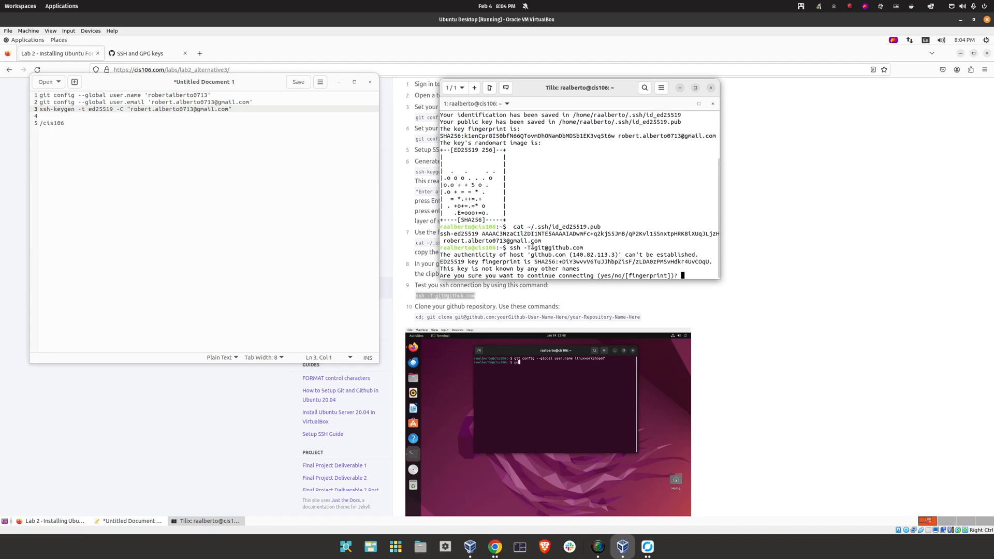
{"action": "type", "text": "yes"}
{"action": "key", "text": "Return"}
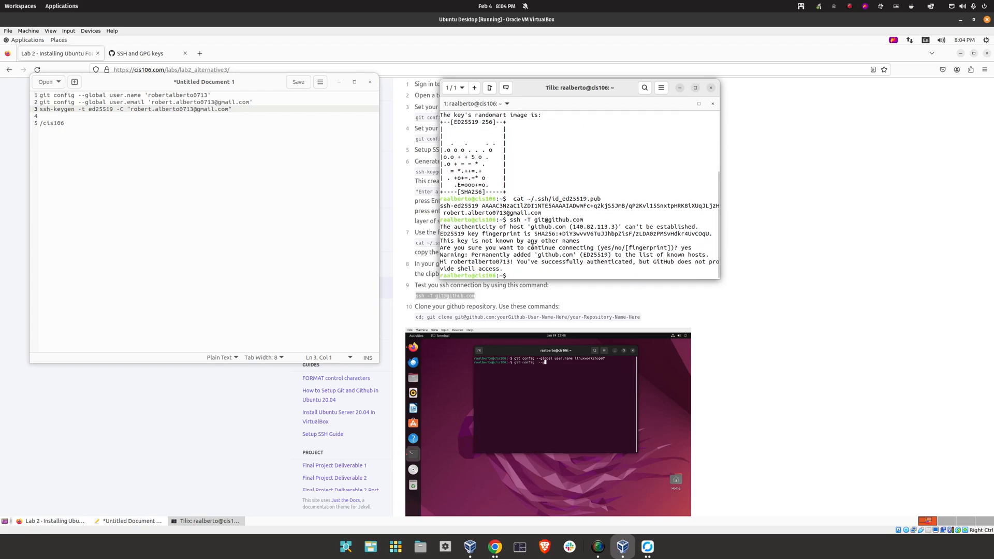
{"action": "triple_click", "coordinate": [543, 261]}
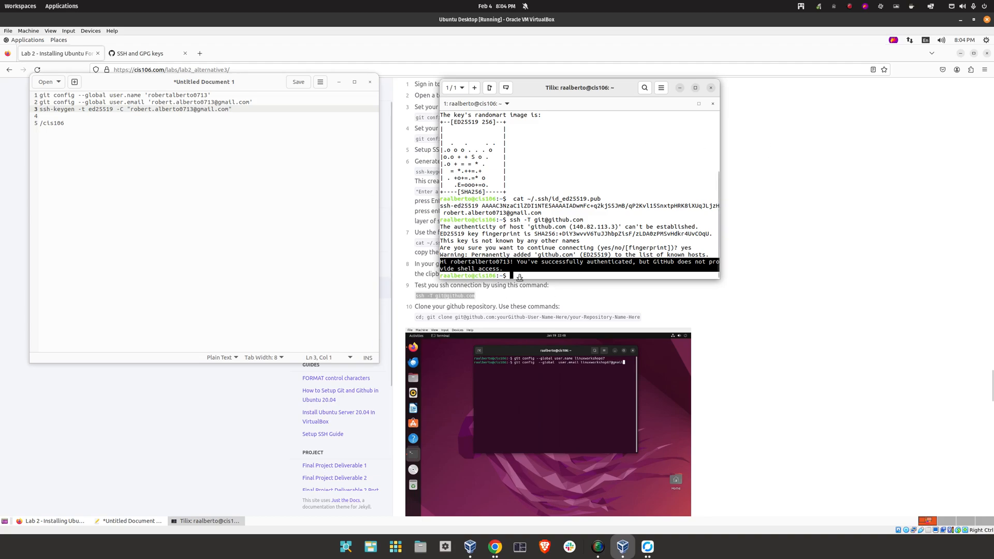
Copy the step 10 cd; git clone command from the lab page onto line 6 of the notes
{"action": "left_click", "coordinate": [634, 318]}
{"action": "left_click_drag", "start_coordinate": [414, 306], "coordinate": [558, 306]}
{"action": "mouse_move", "coordinate": [644, 316]}
{"action": "left_mouse_down"}
{"action": "mouse_move", "coordinate": [473, 308]}
{"action": "mouse_move", "coordinate": [416, 318]}
{"action": "left_mouse_up"}
{"action": "left_click", "coordinate": [129, 521]}
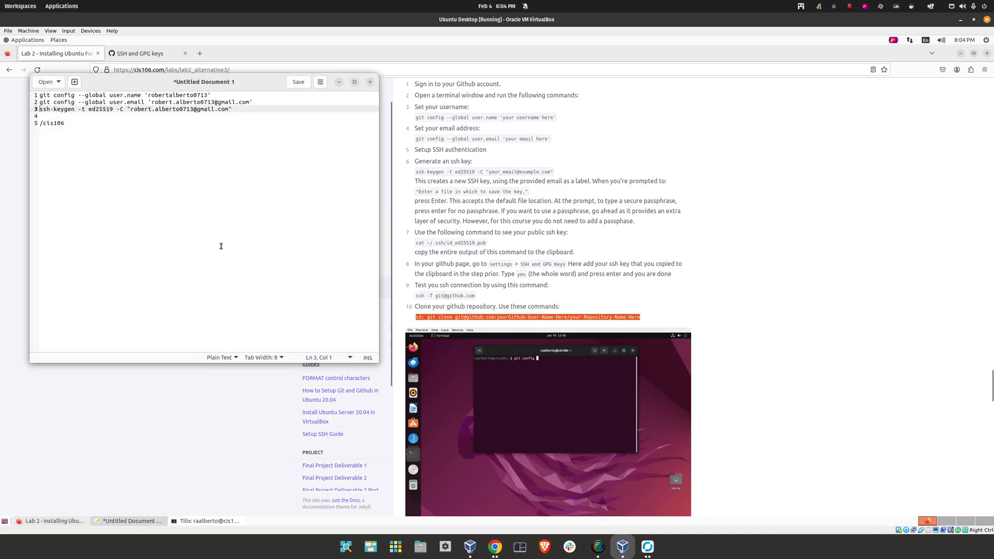
{"action": "key", "text": "Return"}
{"action": "key", "text": "Return"}
{"action": "right_click", "coordinate": [91, 119]}
{"action": "left_click", "coordinate": [103, 167]}
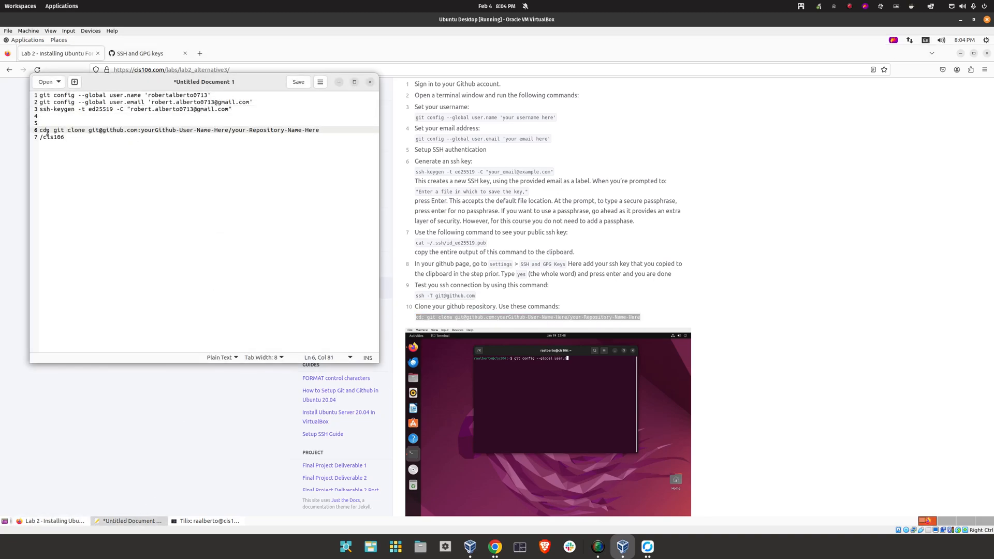
Replace the username placeholder in the clone command with the GitHub username from line 1
{"action": "left_click_drag", "start_coordinate": [140, 130], "coordinate": [196, 129]}
{"action": "left_click_drag", "start_coordinate": [208, 95], "coordinate": [149, 95]}
{"action": "right_click", "coordinate": [155, 96]}
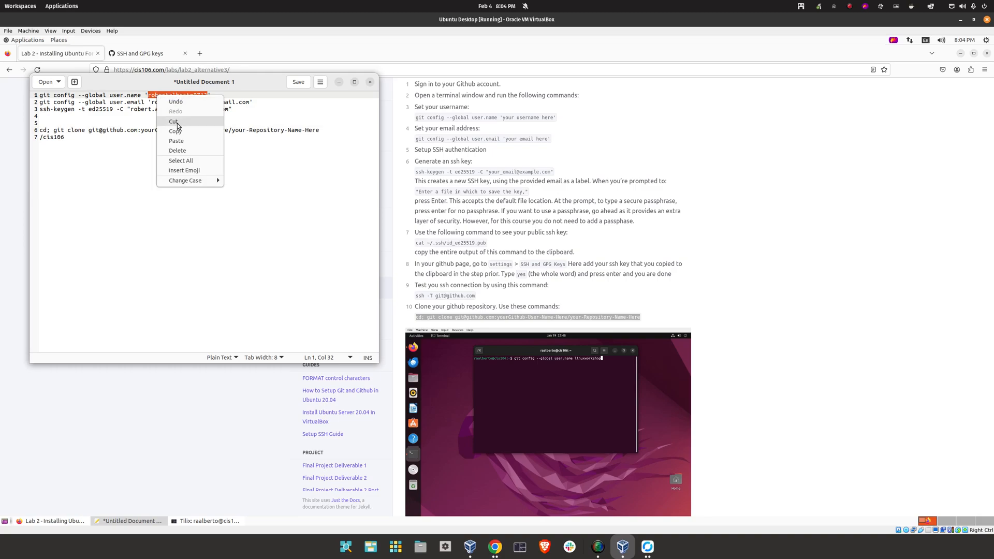
{"action": "left_click", "coordinate": [181, 127]}
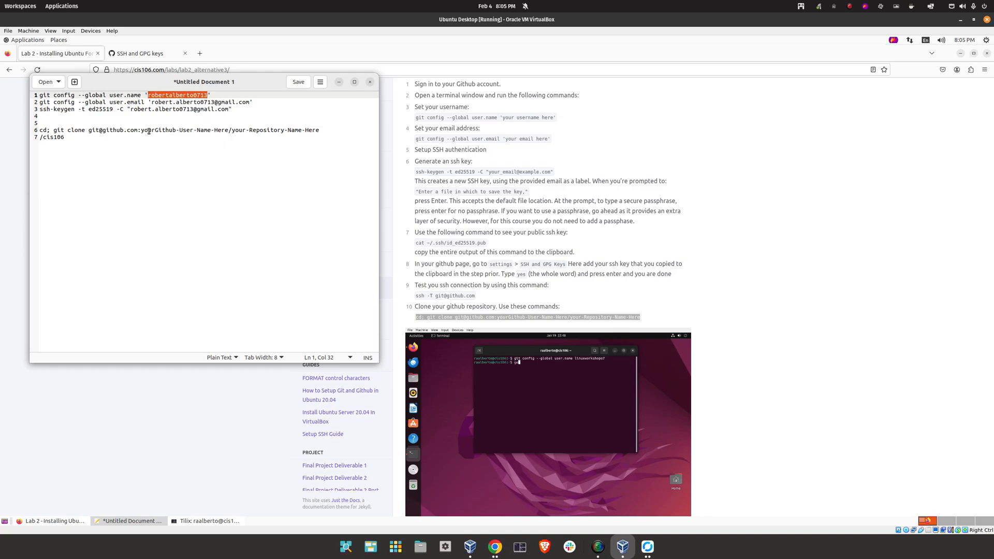
{"action": "left_click_drag", "start_coordinate": [141, 130], "coordinate": [228, 127]}
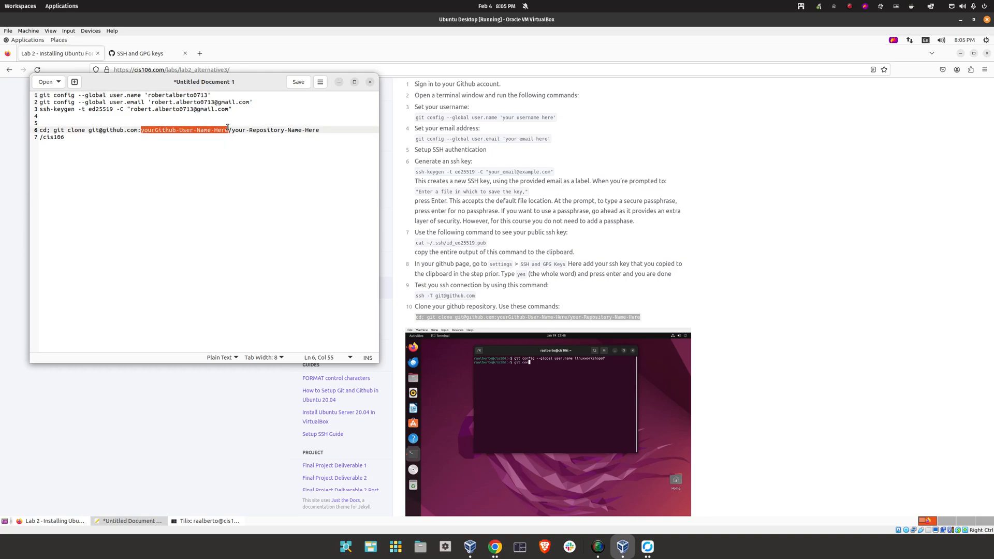
{"action": "right_click", "coordinate": [213, 128]}
{"action": "left_click", "coordinate": [234, 174]}
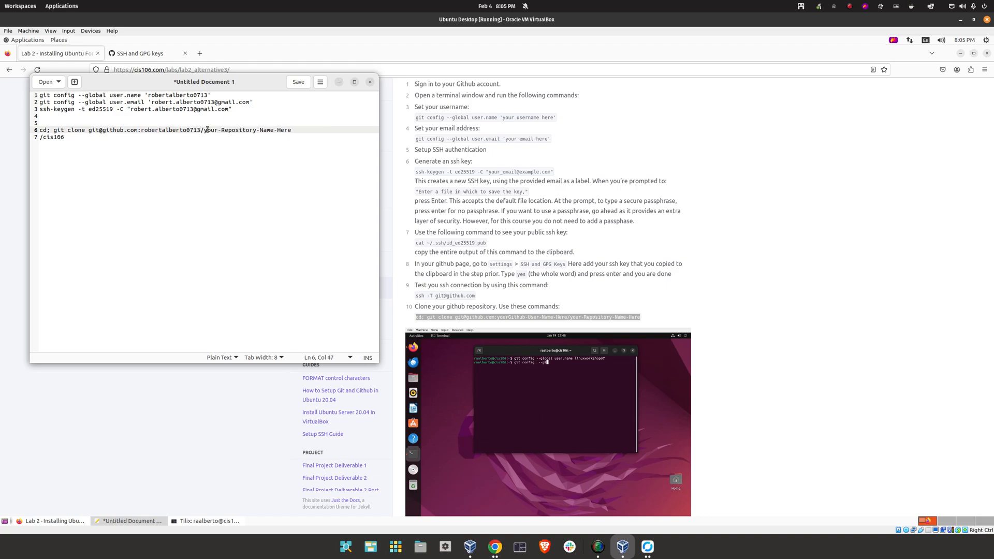
Open the cis106 repository from the GitHub profile and copy its name
{"action": "left_click_drag", "start_coordinate": [204, 130], "coordinate": [293, 129]}
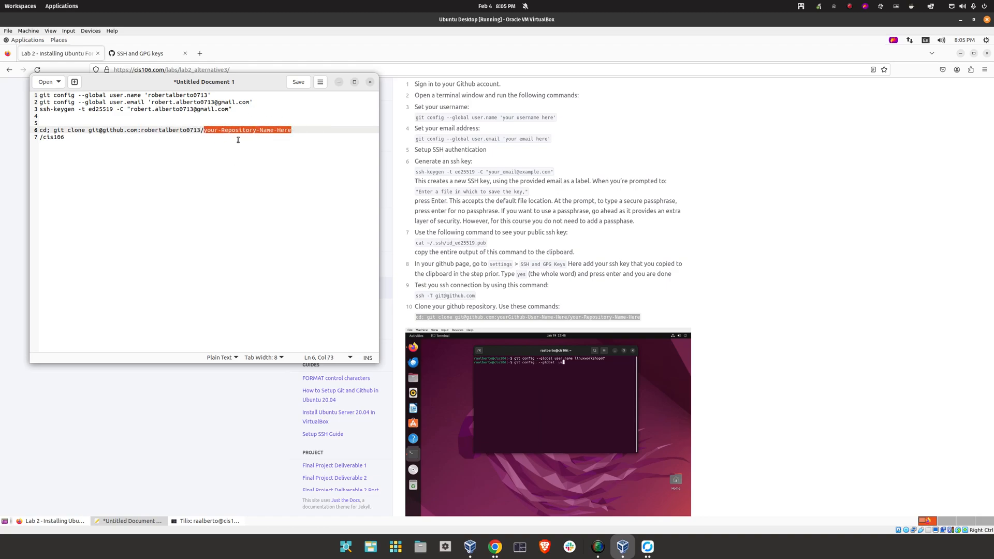
{"action": "left_click", "coordinate": [120, 54]}
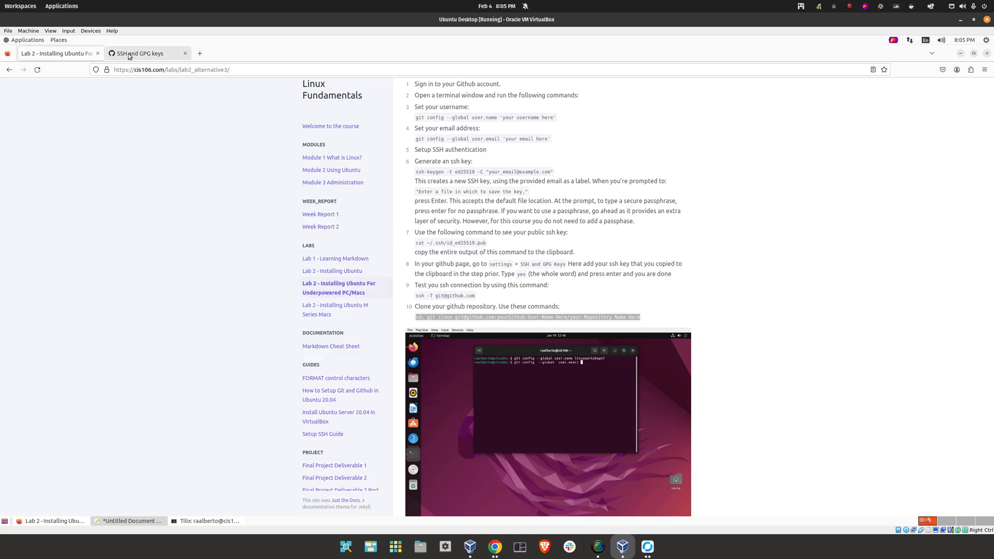
{"action": "left_click", "coordinate": [319, 143]}
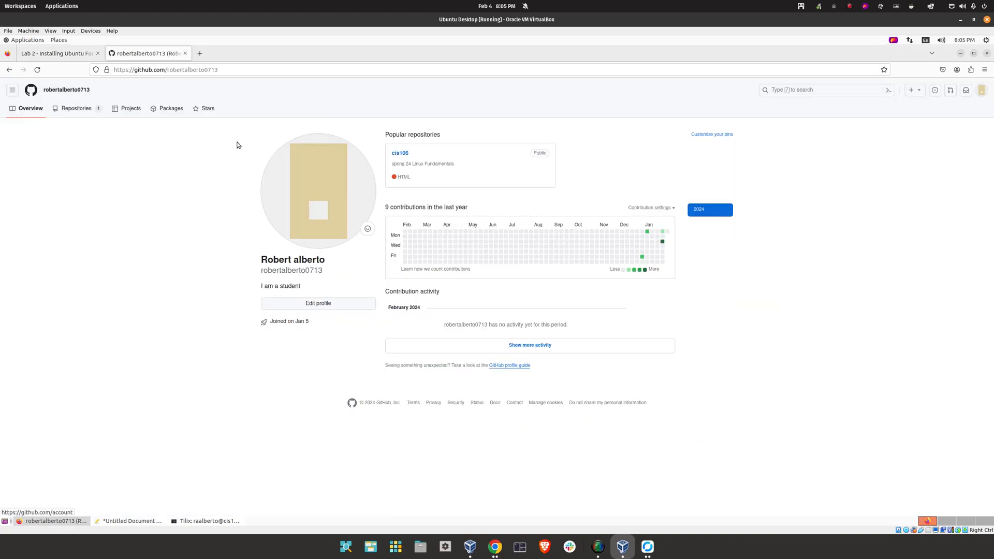
{"action": "left_click", "coordinate": [400, 154]}
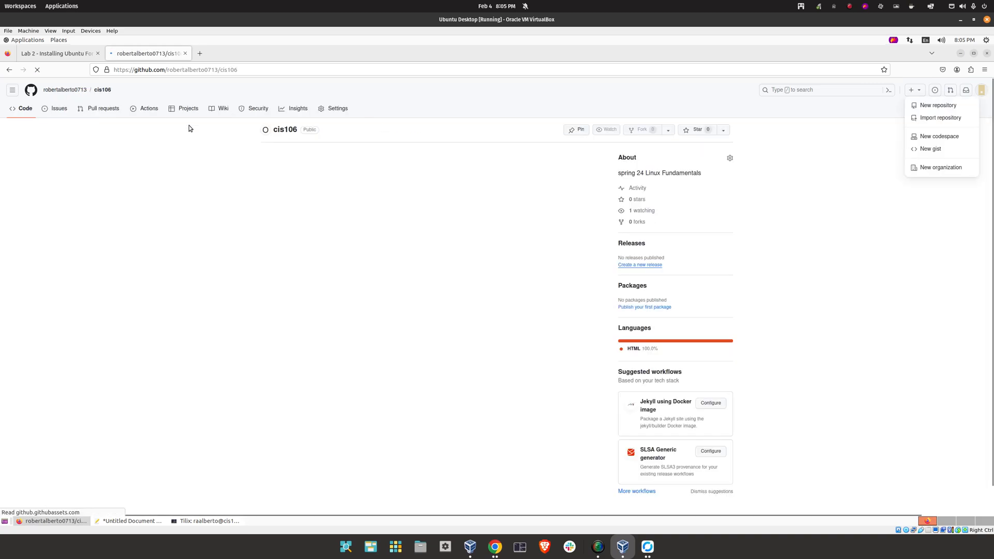
{"action": "left_click_drag", "start_coordinate": [112, 90], "coordinate": [93, 90]}
{"action": "right_click", "coordinate": [97, 90]}
{"action": "left_click", "coordinate": [127, 171]}
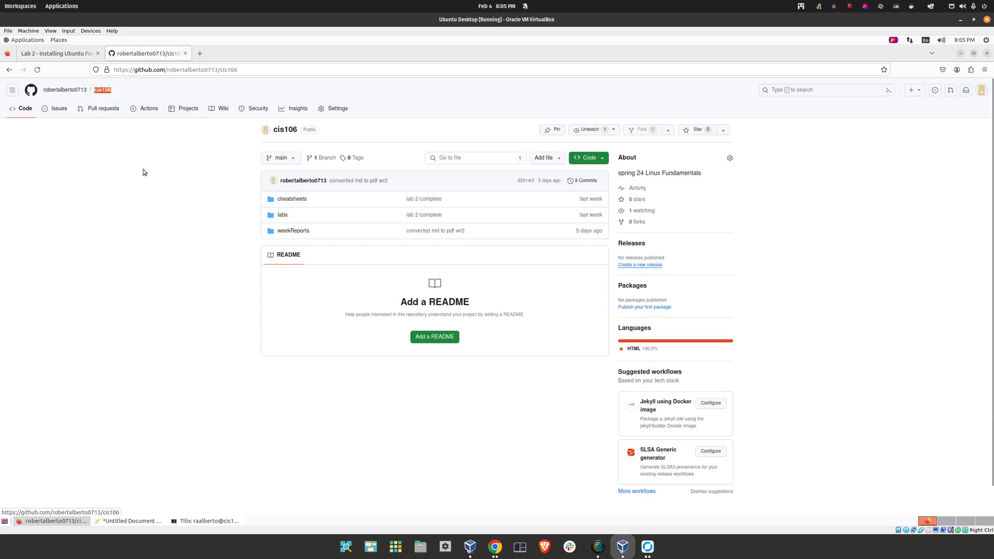
Replace the repository-name placeholder on line 6 with cis106
{"action": "left_click", "coordinate": [960, 54]}
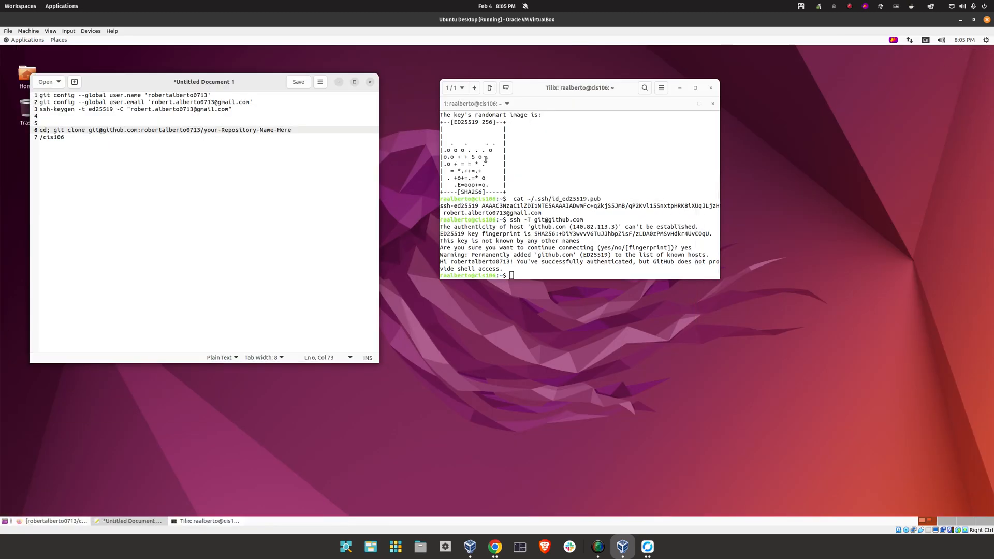
{"action": "left_click", "coordinate": [230, 137]}
{"action": "mouse_move", "coordinate": [289, 129]}
{"action": "left_mouse_down"}
{"action": "mouse_move", "coordinate": [217, 131]}
{"action": "mouse_move", "coordinate": [288, 130]}
{"action": "left_mouse_up"}
{"action": "right_click", "coordinate": [287, 130]}
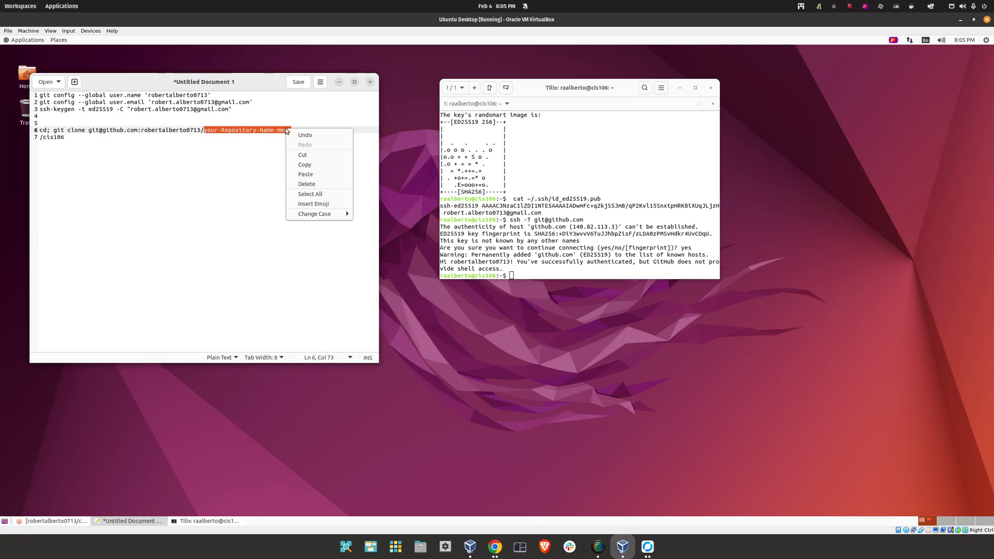
{"action": "left_click", "coordinate": [308, 175]}
Paste the completed clone command into the terminal and run it to clone cis106
{"action": "left_click_drag", "start_coordinate": [228, 130], "coordinate": [40, 130]}
{"action": "right_click", "coordinate": [49, 131]}
{"action": "left_click", "coordinate": [93, 166]}
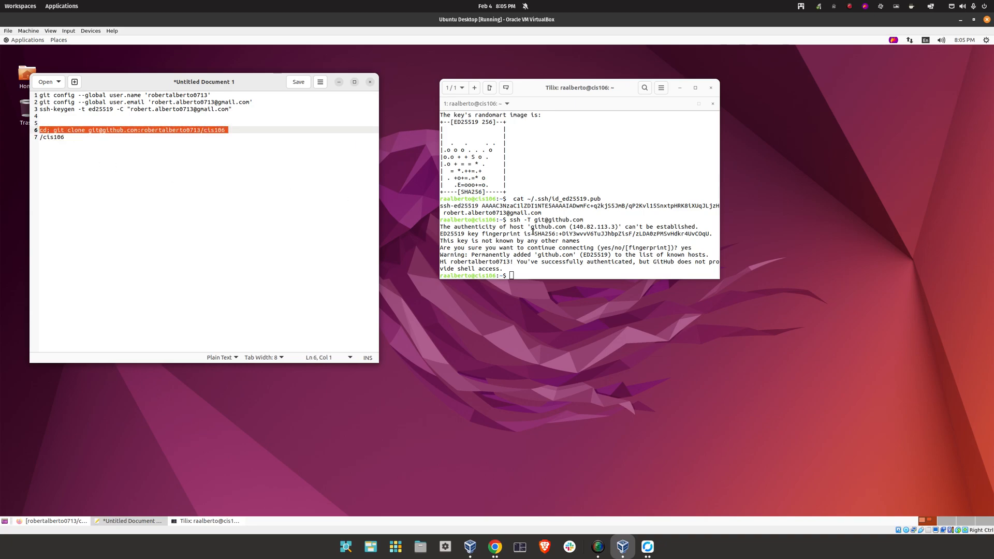
{"action": "right_click", "coordinate": [558, 267]}
{"action": "left_click", "coordinate": [548, 243]}
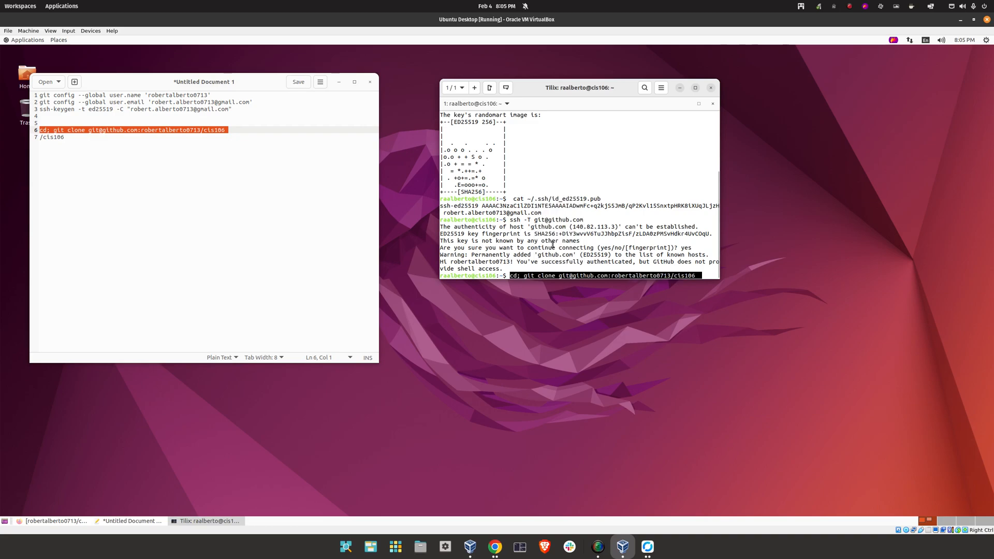
{"action": "key", "text": "Return"}
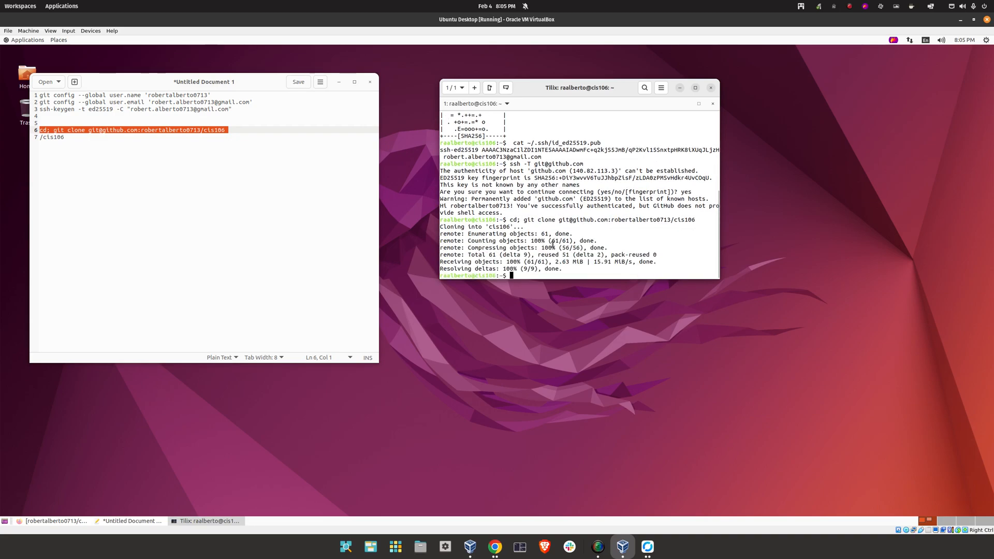
Close the terminal and Home folder window and minimize the browser, returning to the notes
{"action": "left_click_drag", "start_coordinate": [81, 79], "coordinate": [131, 60]}
{"action": "left_click", "coordinate": [32, 77]}
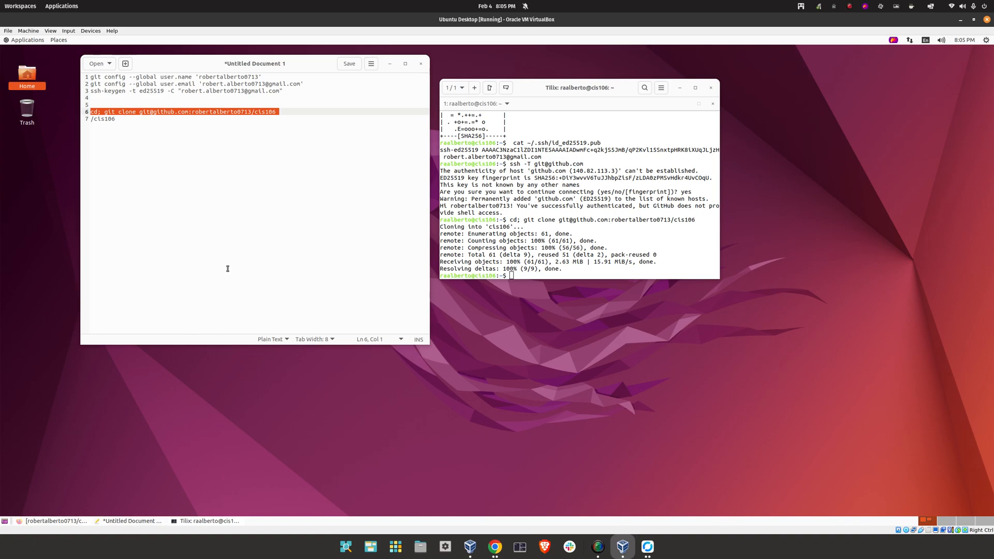
{"action": "left_click", "coordinate": [210, 521]}
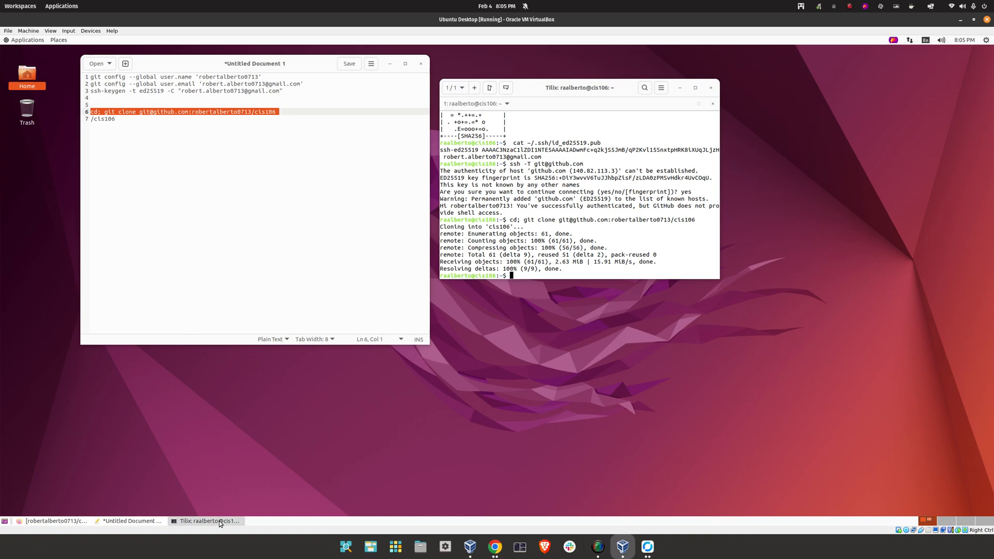
{"action": "left_click", "coordinate": [710, 89]}
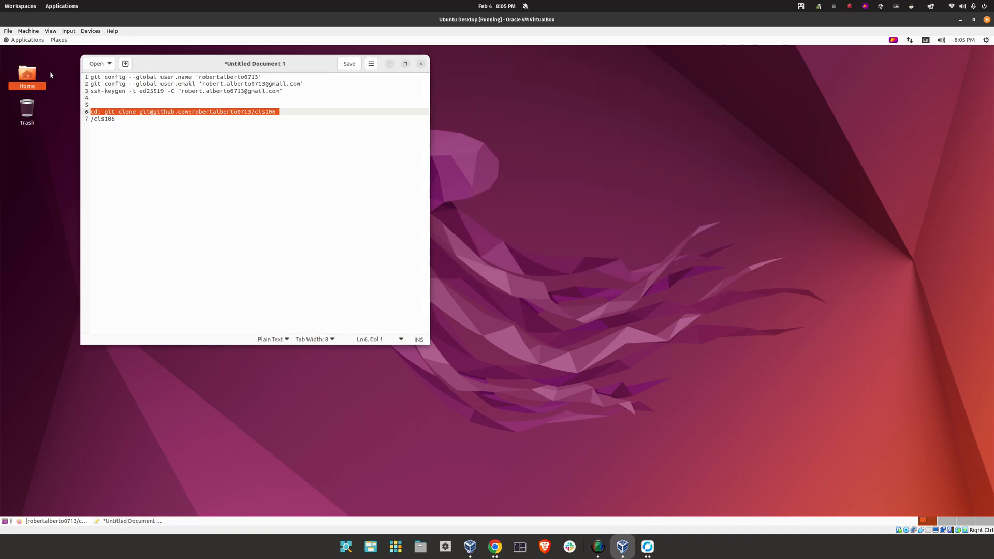
{"action": "left_click", "coordinate": [44, 519]}
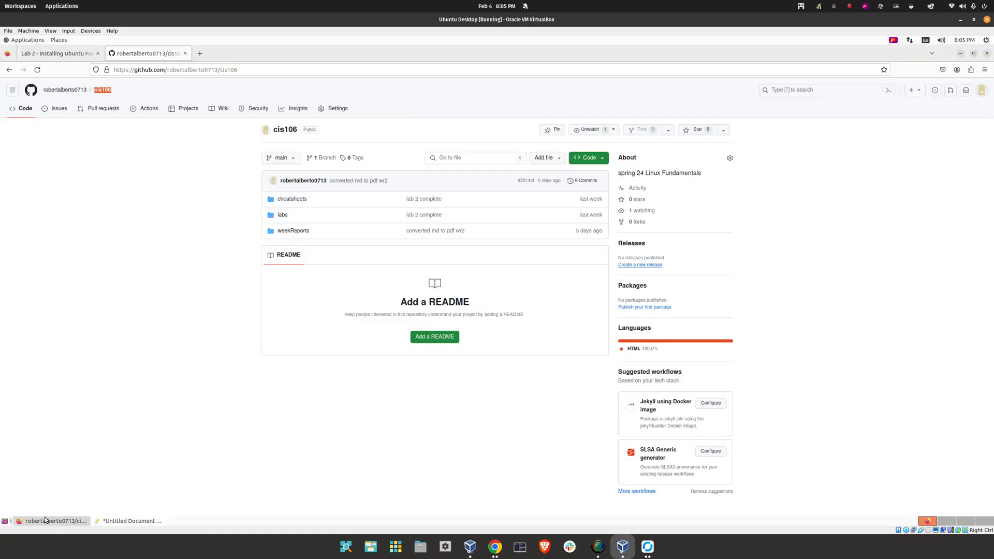
{"action": "left_click", "coordinate": [960, 54]}
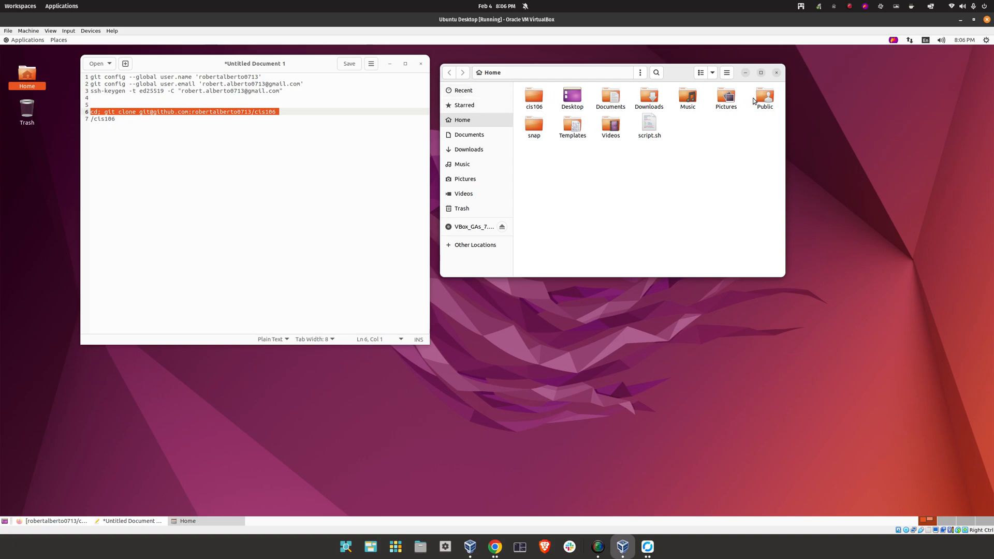
{"action": "left_click", "coordinate": [777, 72]}
{"action": "left_click", "coordinate": [294, 76]}
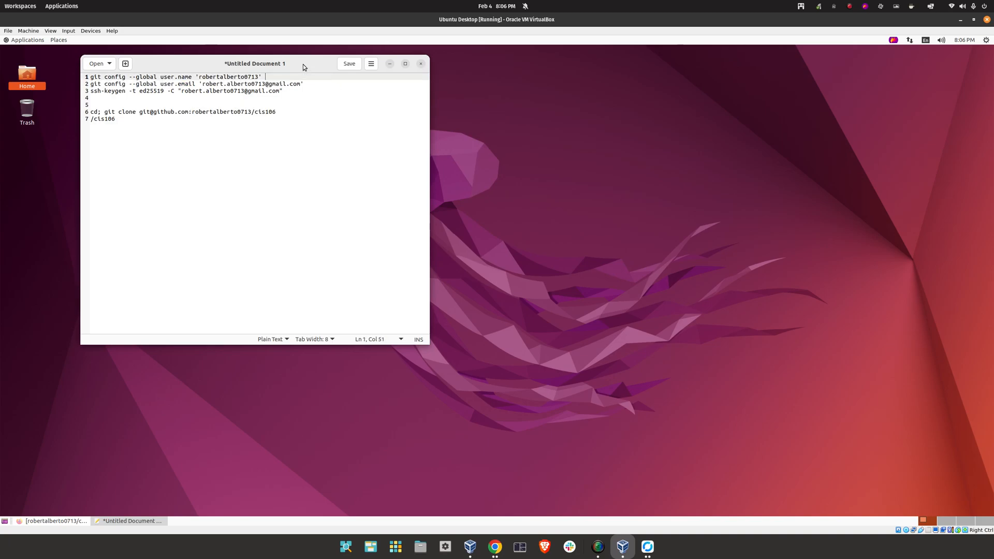
Add a comment about setting the global user name above the first git config command
{"action": "left_click_drag", "start_coordinate": [303, 67], "coordinate": [391, 75]}
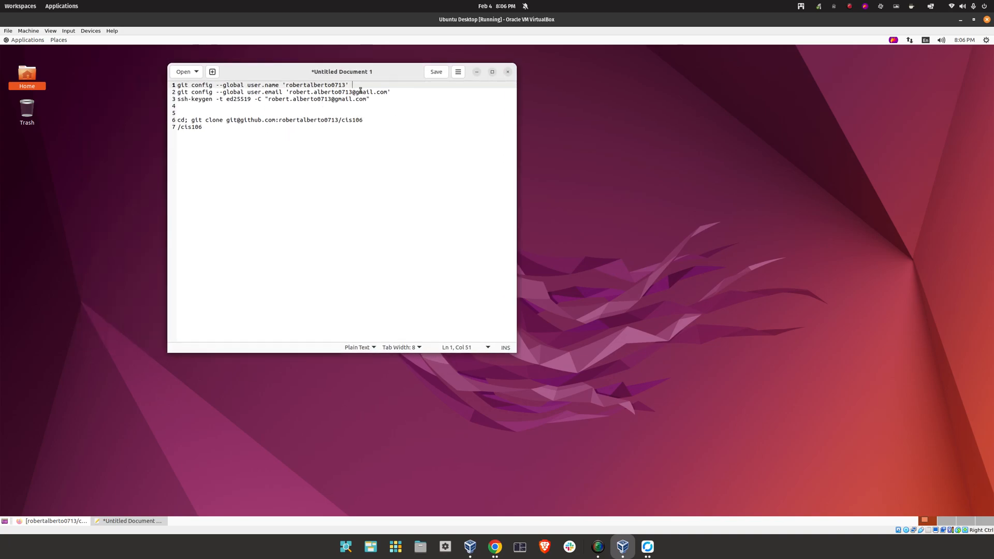
{"action": "left_click", "coordinate": [273, 113]}
{"action": "left_click", "coordinate": [179, 85]}
{"action": "key", "text": "Return"}
{"action": "key", "text": "Return"}
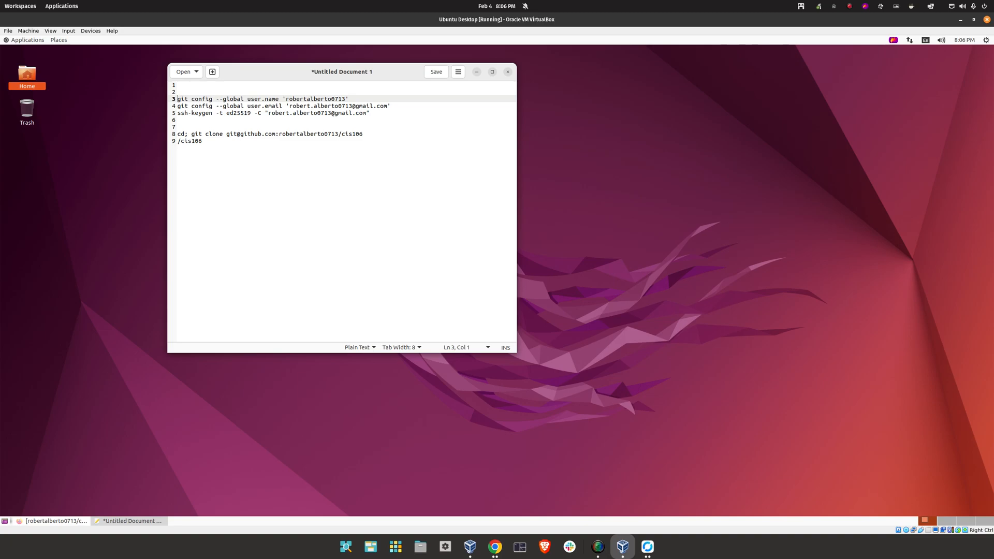
{"action": "key", "text": "Up"}
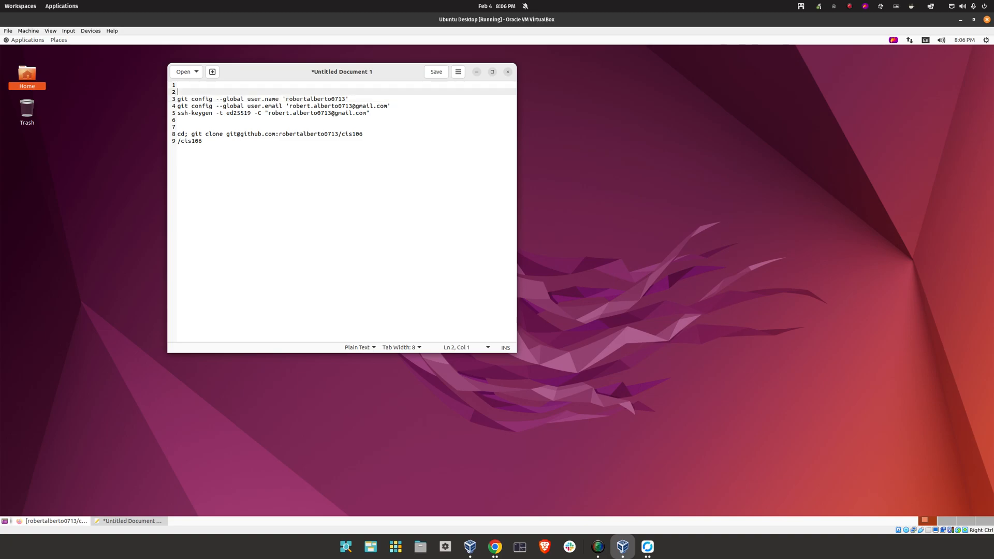
{"action": "type", "text": "# Sets thgeglobal user"}
{"action": "key", "text": "BackSpace"}
{"action": "type", "text": "na"}
Add a comment about the global user email address above the email command
{"action": "key", "text": "Down"}
{"action": "key", "text": "Down"}
{"action": "key", "text": "Home"}
{"action": "key", "text": "Return"}
{"action": "key", "text": "Up"}
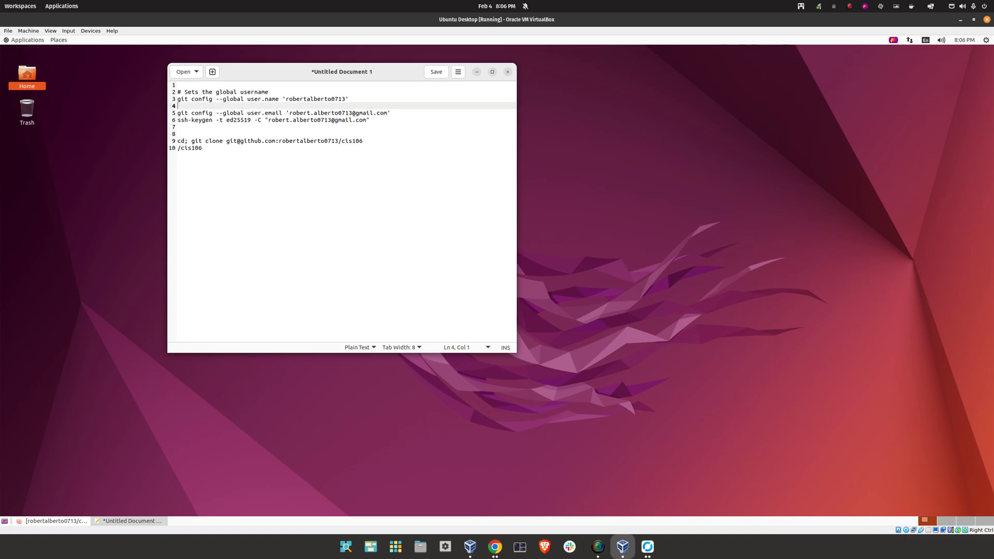
{"action": "type", "text": "# Sets the global user emaul address"}
{"action": "key", "text": "Return"}
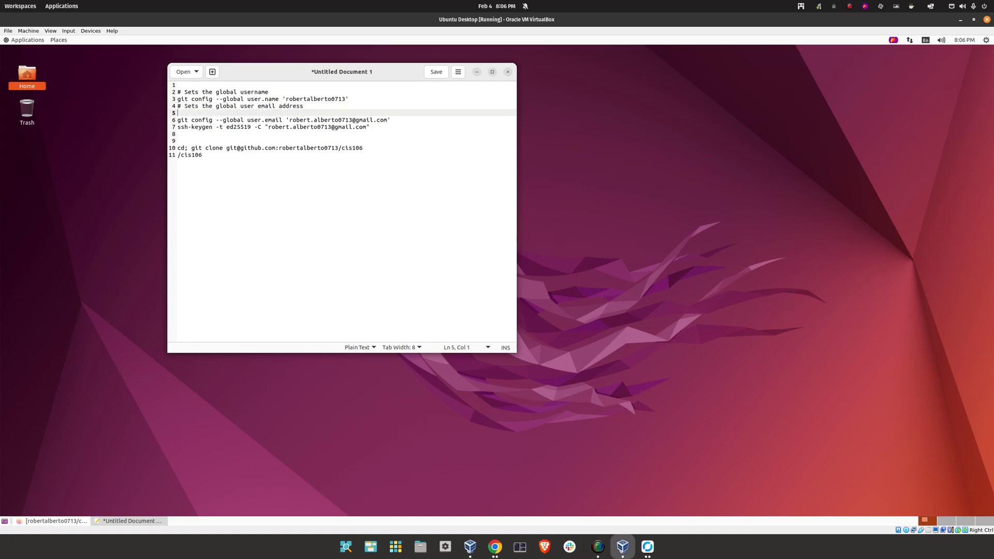
{"action": "key", "text": "BackSpace"}
{"action": "key", "text": "ctrl+Left"}
{"action": "key", "text": "ctrl+Left"}
{"action": "key", "text": "ctrl+Left"}
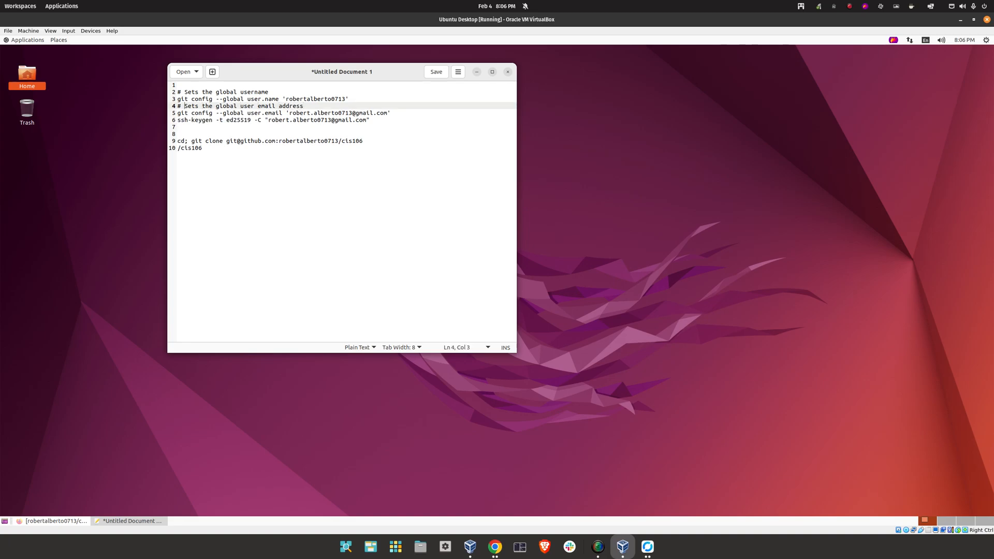
{"action": "key", "text": "Return"}
Add '# generates' and '# Clones' comments above the ssh-keygen and git clone commands
{"action": "key", "text": "Down"}
{"action": "key", "text": "Down"}
{"action": "key", "text": "Return"}
{"action": "key", "text": "Up"}
{"action": "key", "text": "Return"}
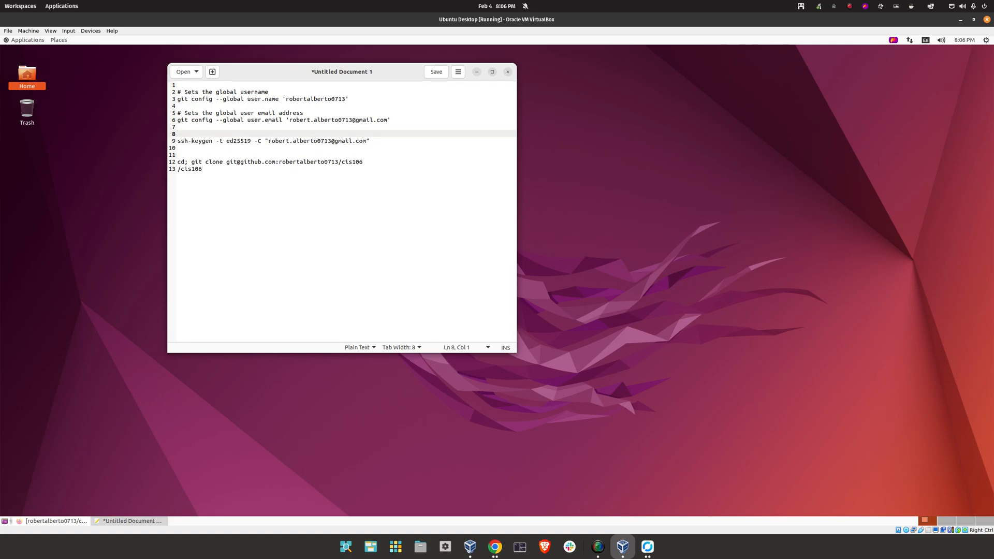
{"action": "type", "text": "generates"}
{"action": "key", "text": "Home"}
{"action": "type", "text": "#"}
{"action": "key", "text": "Down"}
{"action": "key", "text": "Down"}
{"action": "key", "text": "Down"}
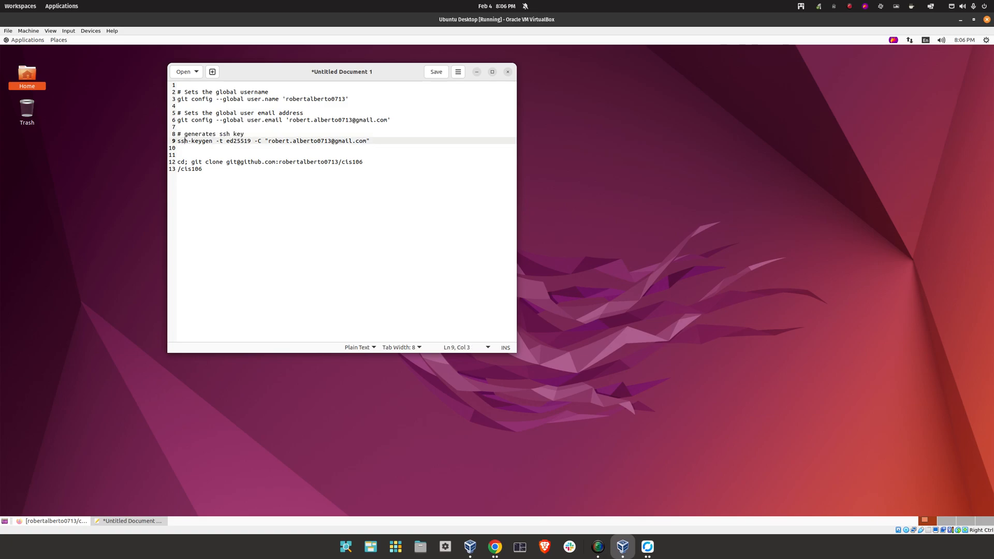
{"action": "type", "text": "# Clones my repository"}
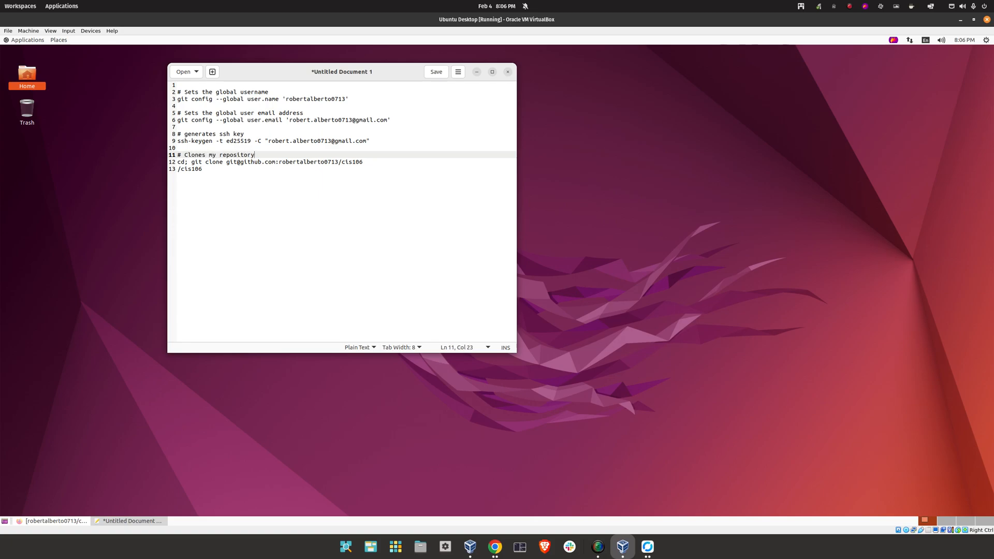
Delete the stray /cis106 text and the empty first line
{"action": "key", "text": "Down"}
{"action": "left_click_drag", "start_coordinate": [213, 171], "coordinate": [118, 167]}
{"action": "key", "text": "BackSpace"}
{"action": "left_click_drag", "start_coordinate": [178, 93], "coordinate": [185, 93]}
{"action": "key", "text": "BackSpace"}
Save the commented git notes as githubCommandsCheatSheet in Documents, then close Text Editor
{"action": "left_click", "coordinate": [437, 71]}
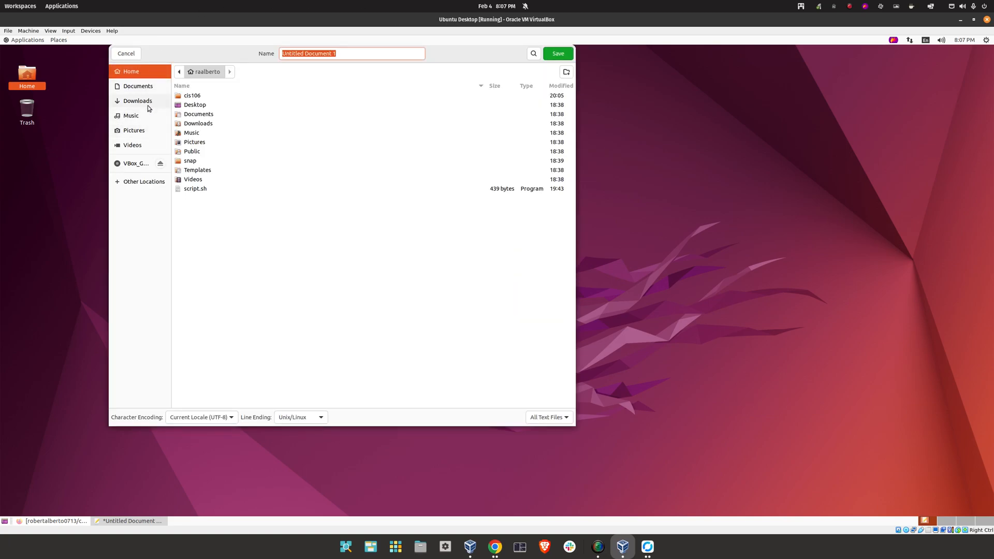
{"action": "left_click", "coordinate": [138, 90]}
{"action": "left_click", "coordinate": [372, 52]}
{"action": "key", "text": "ctrl+a"}
{"action": "key", "text": "BackSpace"}
{"action": "type", "text": "giut"}
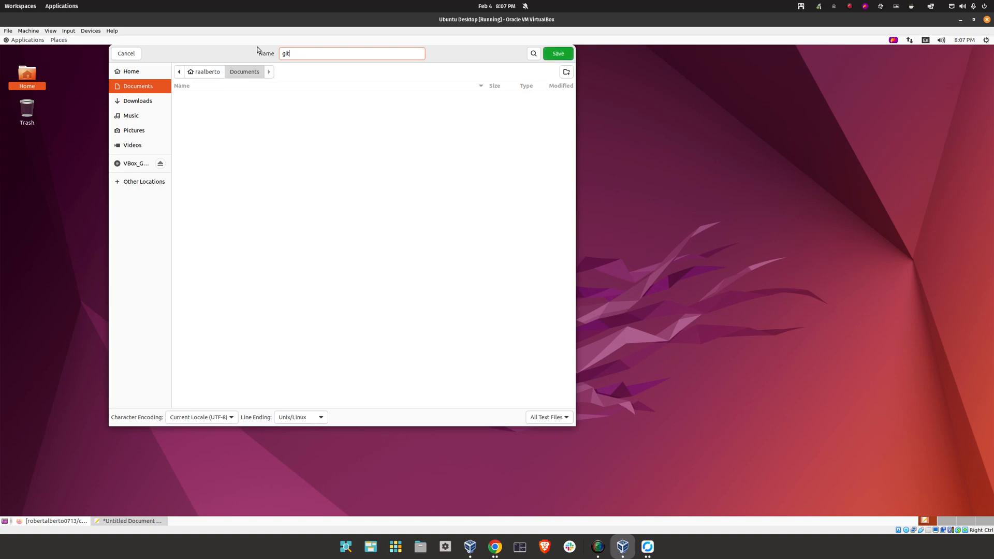
{"action": "type", "text": "ubCommandsCheas"}
{"action": "key", "text": "BackSpace"}
{"action": "type", "text": "t"}
{"action": "left_click", "coordinate": [557, 56]}
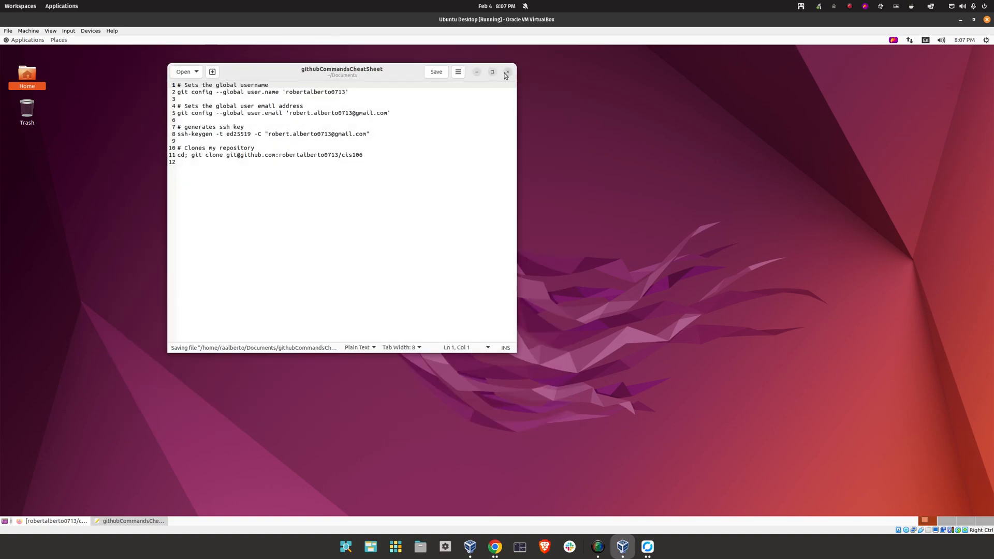
{"action": "left_click", "coordinate": [507, 73]}
Find Step 6: Installing VS Code in the Lab 2 instructions
{"action": "left_click", "coordinate": [49, 521]}
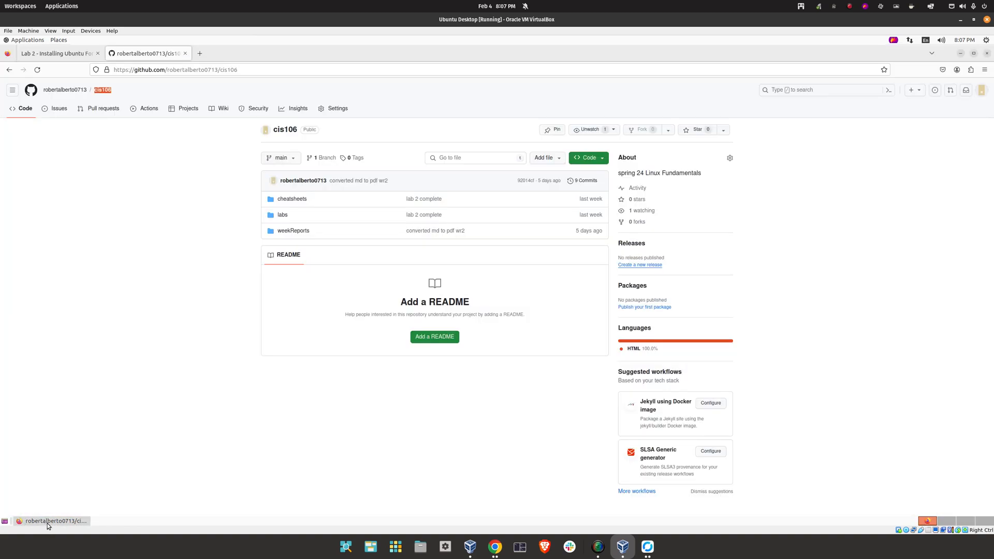
{"action": "left_click", "coordinate": [40, 56]}
{"action": "scroll", "coordinate": [472, 252], "scroll_direction": "down", "scroll_amount": 1}
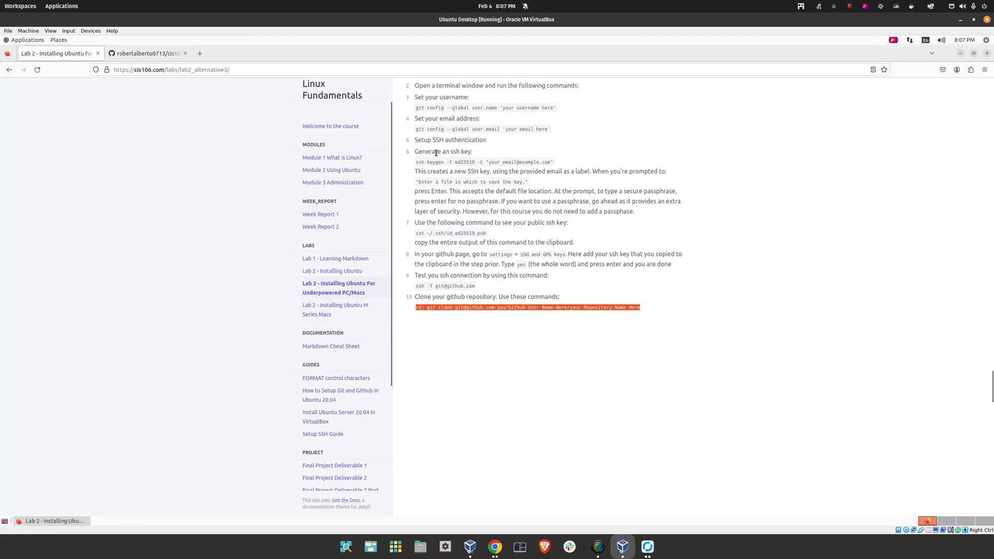
{"action": "scroll", "coordinate": [473, 253], "scroll_direction": "up", "scroll_amount": 3}
{"action": "triple_click", "coordinate": [473, 249]}
{"action": "scroll", "coordinate": [502, 343], "scroll_direction": "down", "scroll_amount": 1}
{"action": "scroll", "coordinate": [493, 364], "scroll_direction": "up", "scroll_amount": 3}
{"action": "scroll", "coordinate": [524, 194], "scroll_direction": "down", "scroll_amount": 8}
{"action": "left_click_drag", "start_coordinate": [523, 194], "coordinate": [401, 194]}
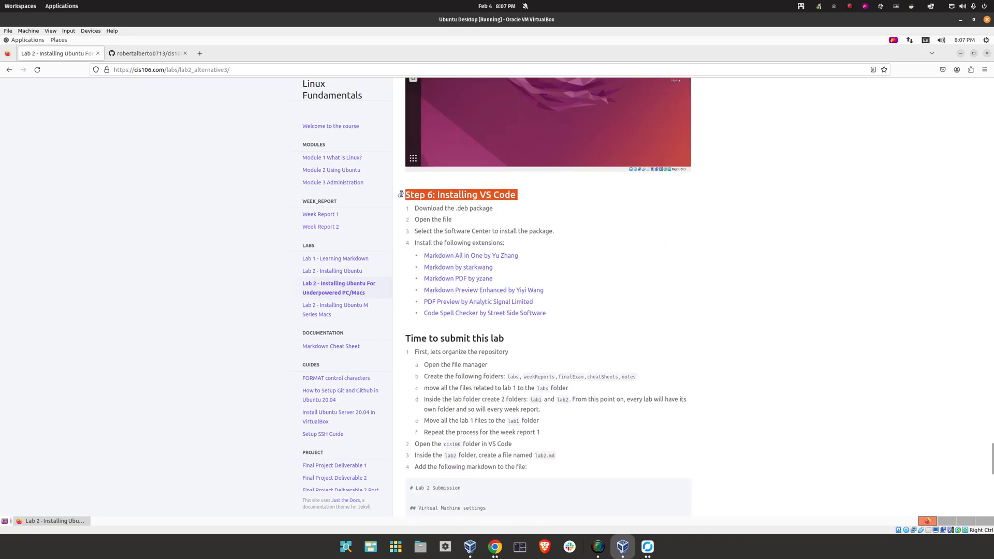
{"action": "left_click", "coordinate": [607, 200]}
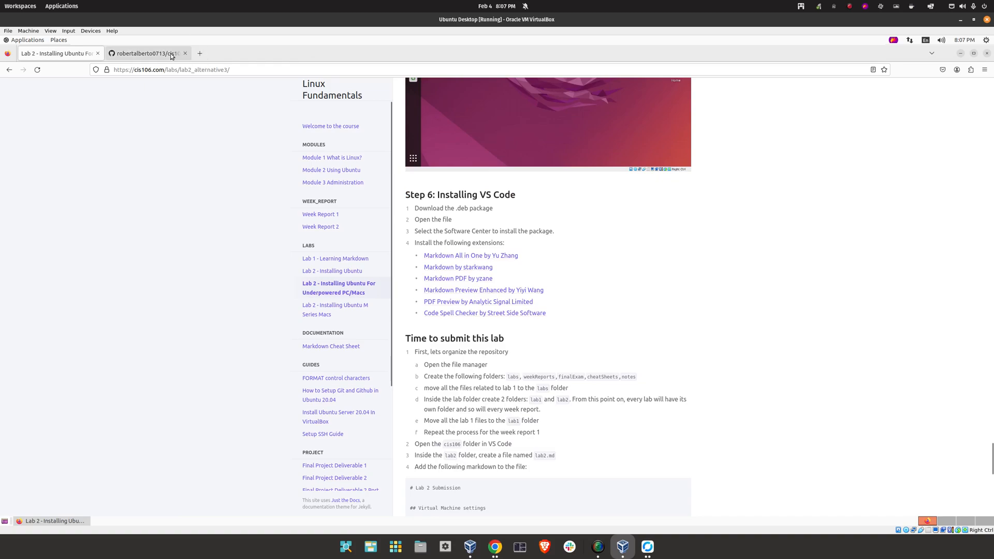
Search 'vs code', download the .deb package and open it with Software Install
{"action": "left_click", "coordinate": [149, 53]}
{"action": "left_click", "coordinate": [200, 53]}
{"action": "type", "text": "vs code"}
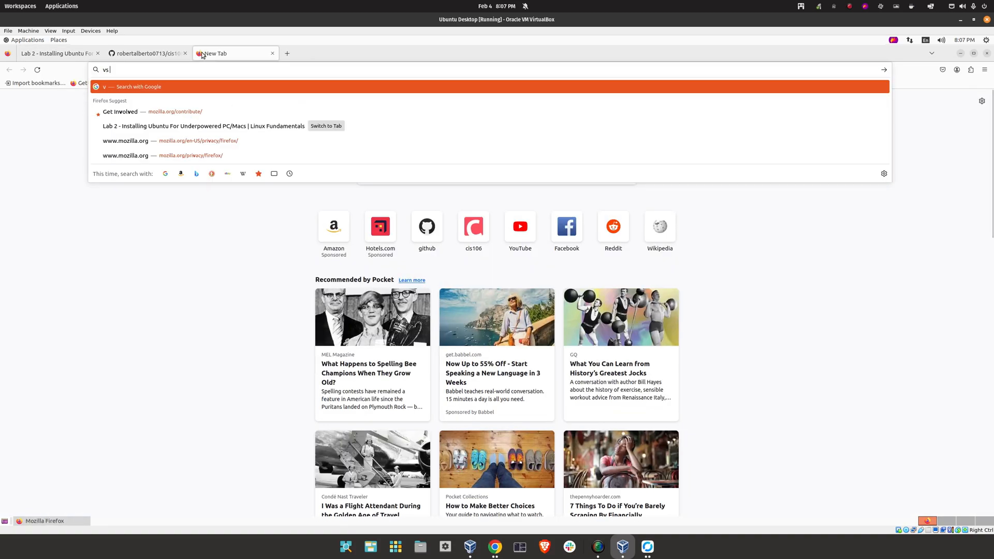
{"action": "key", "text": "Return"}
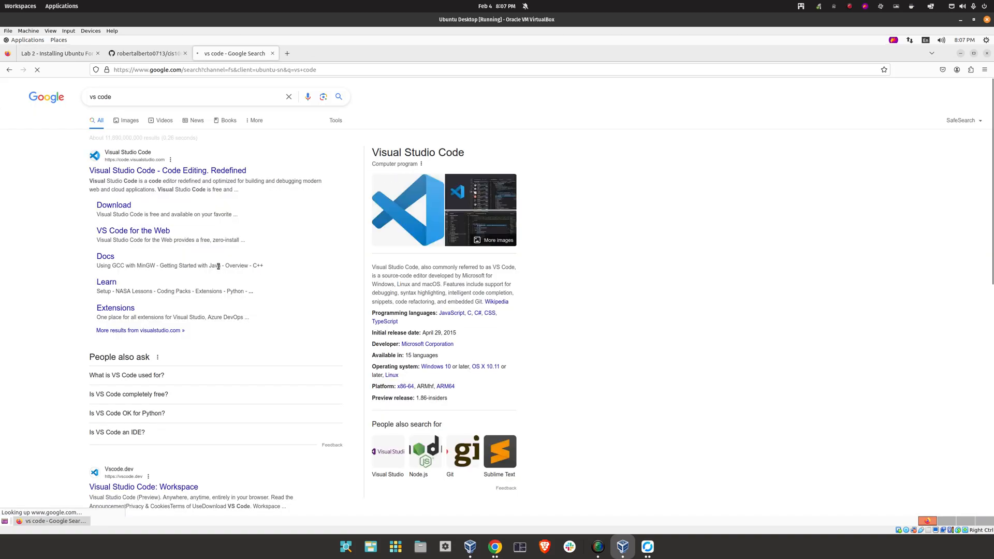
{"action": "left_click", "coordinate": [101, 205]}
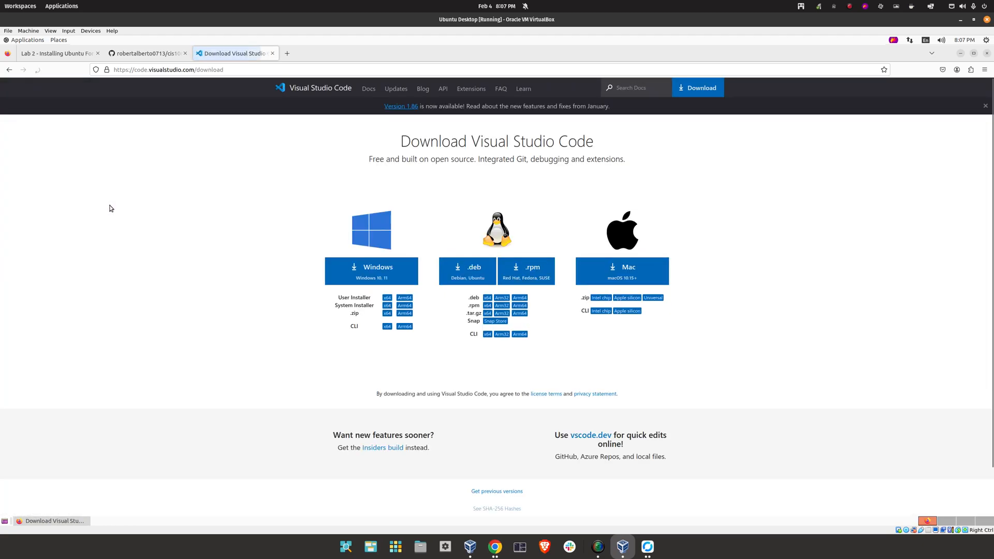
{"action": "left_click", "coordinate": [466, 274]}
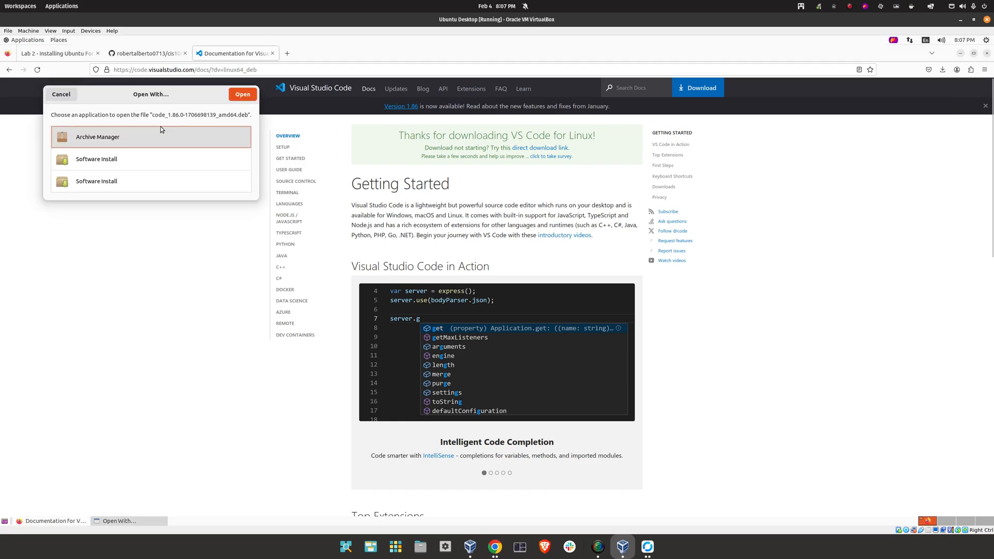
{"action": "left_click", "coordinate": [143, 175]}
{"action": "left_click", "coordinate": [284, 111]}
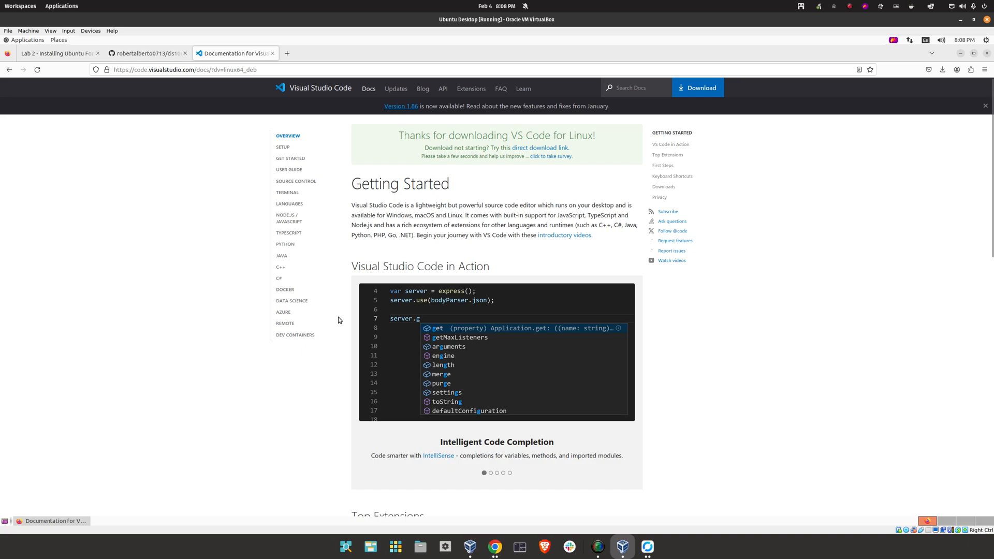
Try installing the code package in Ubuntu Software, cancel the password prompt, and close the store
{"action": "left_click", "coordinate": [960, 53]}
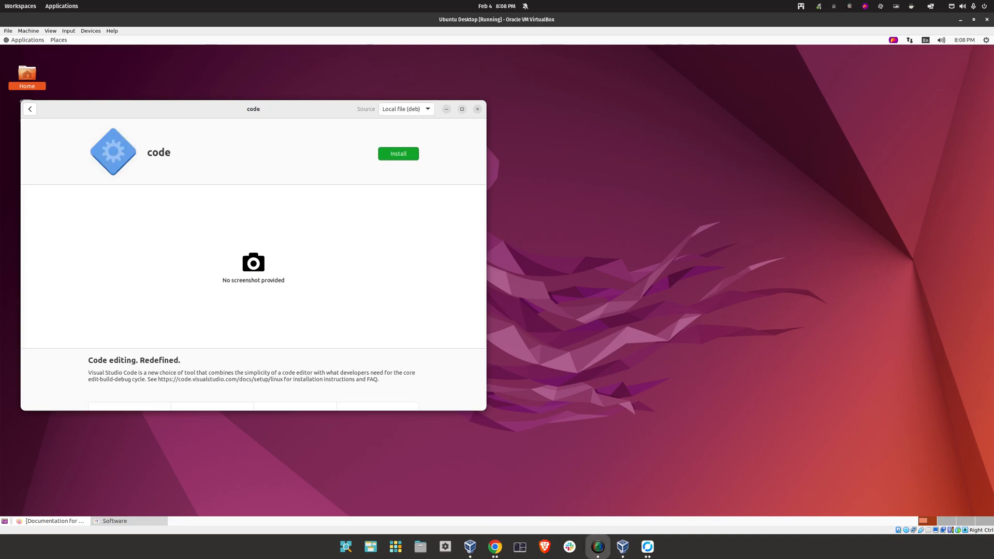
{"action": "left_click", "coordinate": [405, 153]}
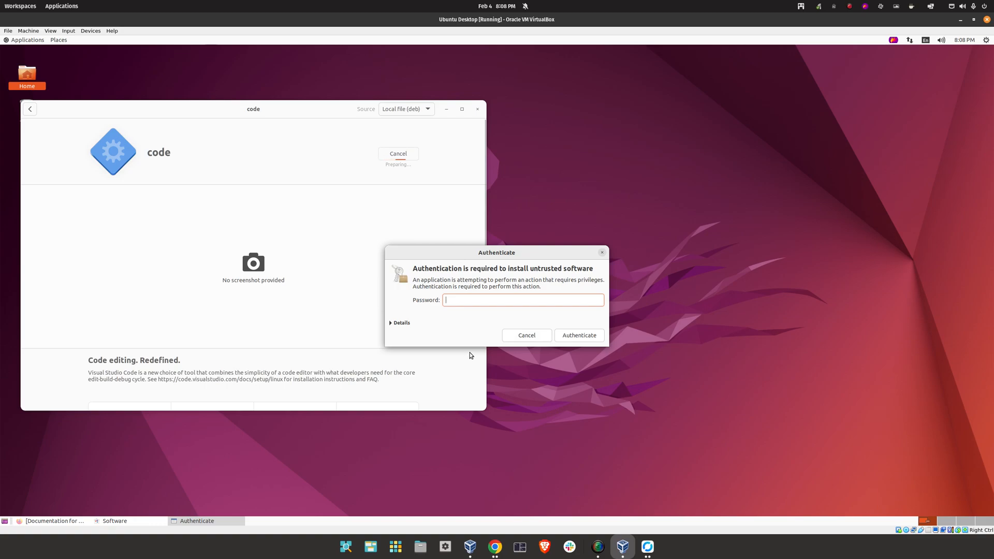
{"action": "type", "text": "••••"}
{"action": "left_click", "coordinate": [531, 336]}
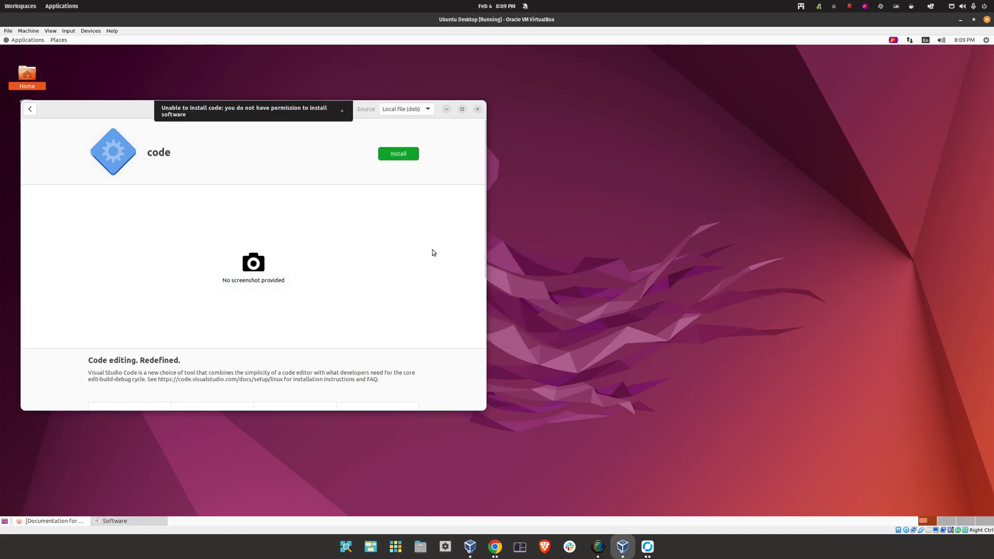
{"action": "left_click", "coordinate": [477, 109]}
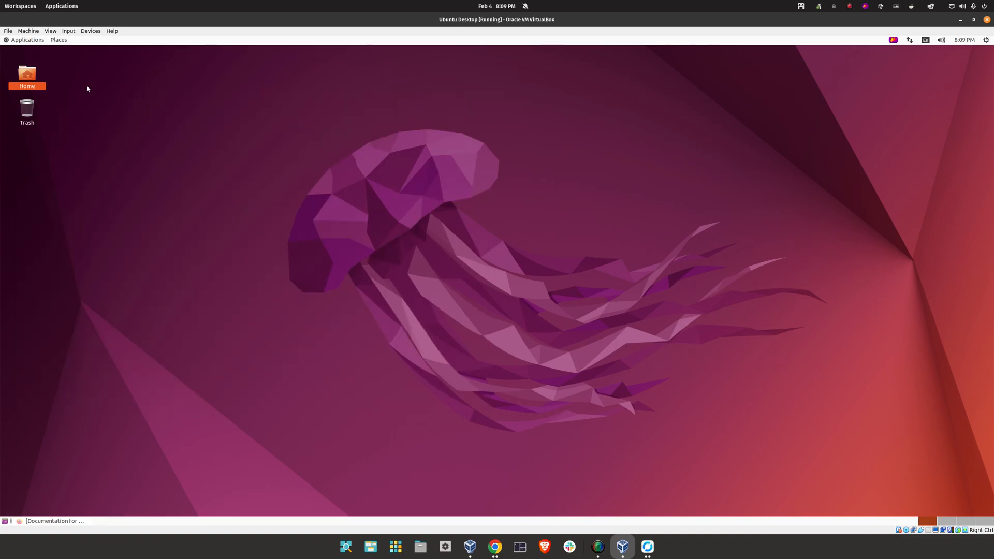
Install the VS Code package by running sudo apt install ./code_*.deb in a Downloads terminal
{"action": "double_click", "coordinate": [25, 76]}
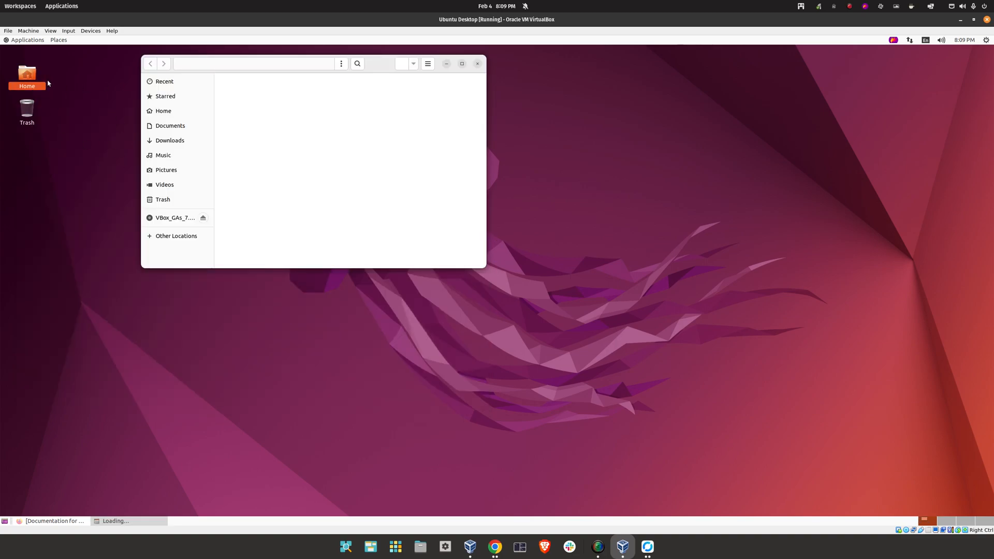
{"action": "left_click", "coordinate": [184, 142]}
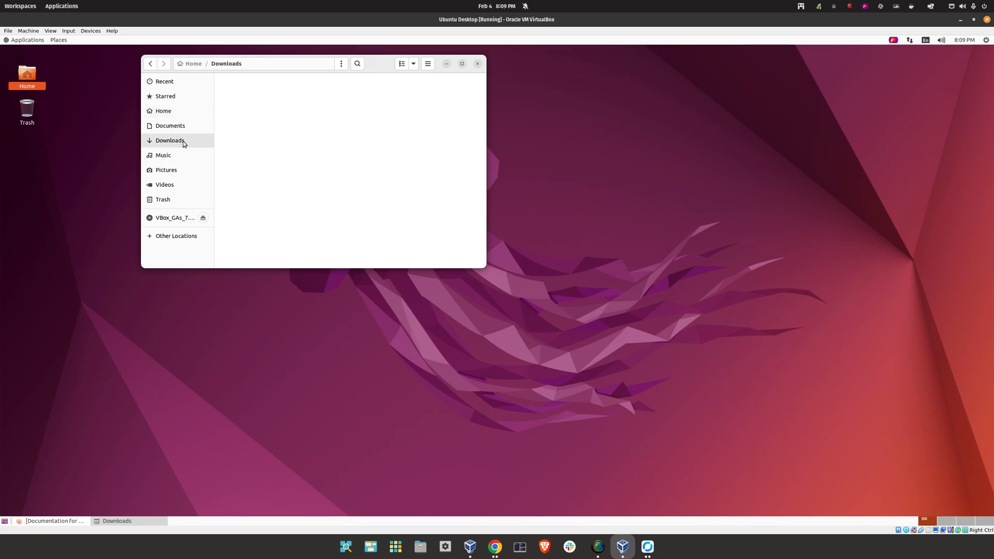
{"action": "right_click", "coordinate": [341, 127]}
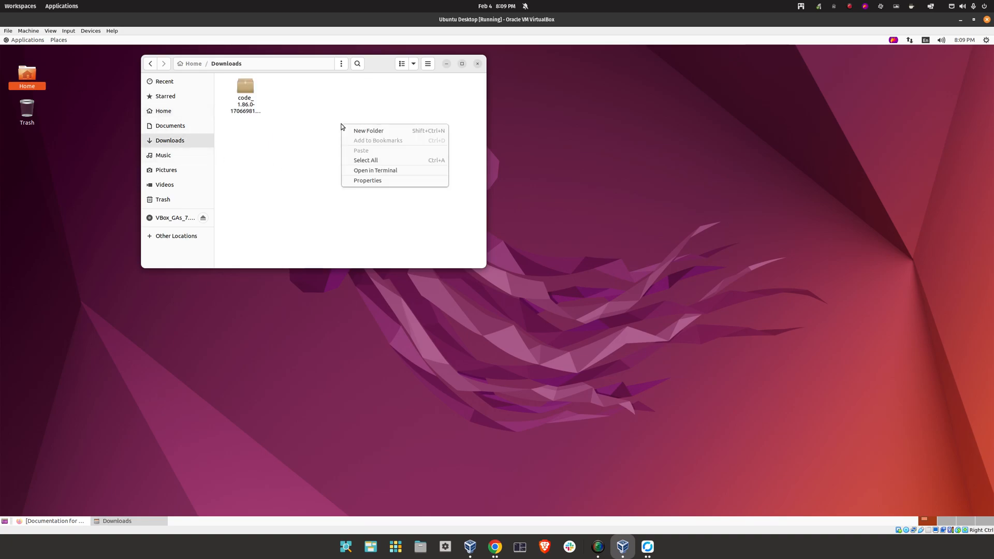
{"action": "left_click", "coordinate": [375, 172]}
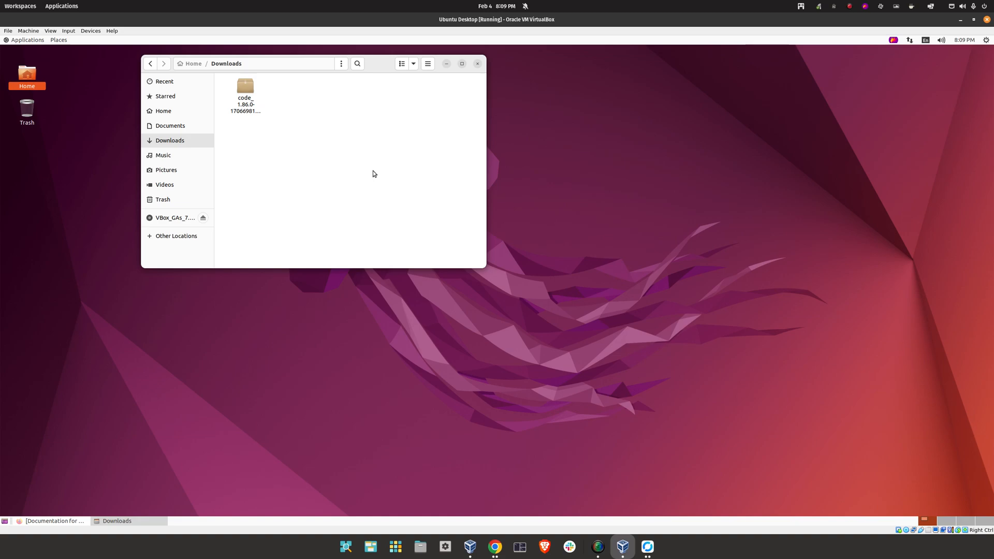
{"action": "type", "text": "sudo"}
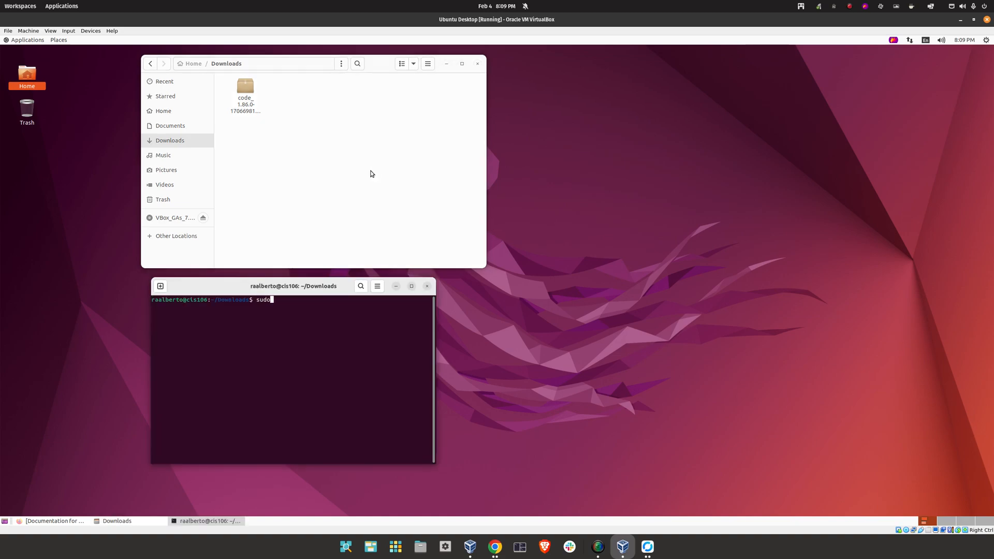
{"action": "type", "text": " apt install ./"}
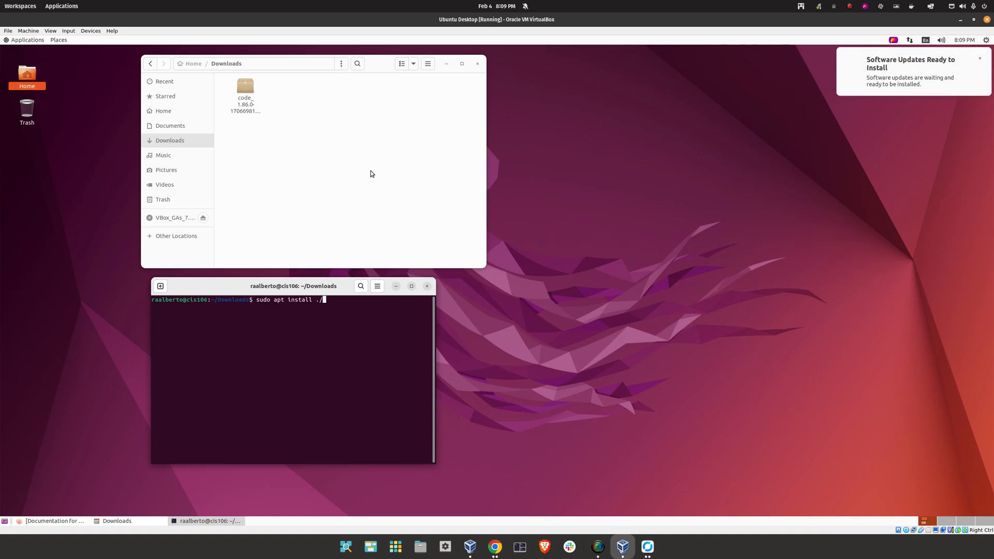
{"action": "type", "text": "c"}
{"action": "key", "text": "Tab"}
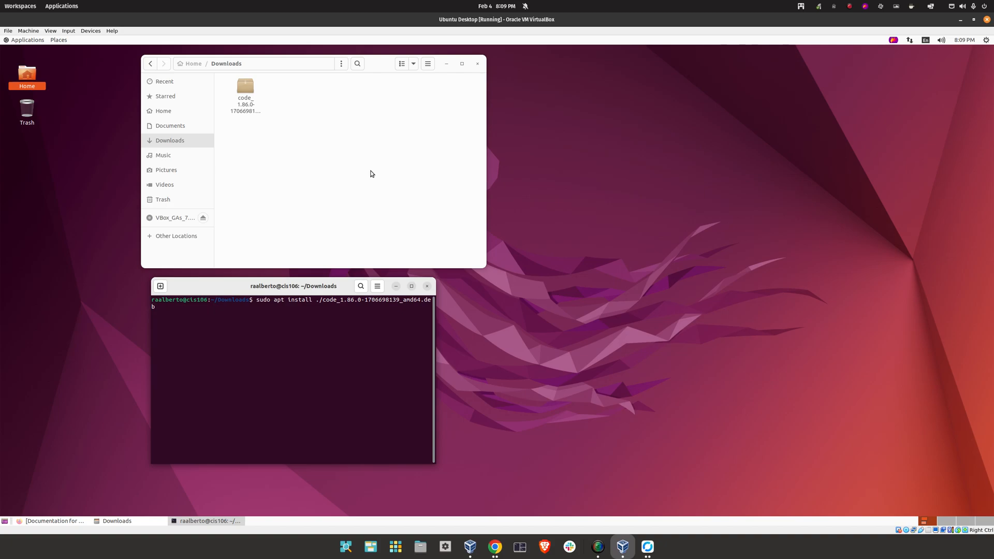
{"action": "key", "text": "Return"}
{"action": "key", "text": "Return"}
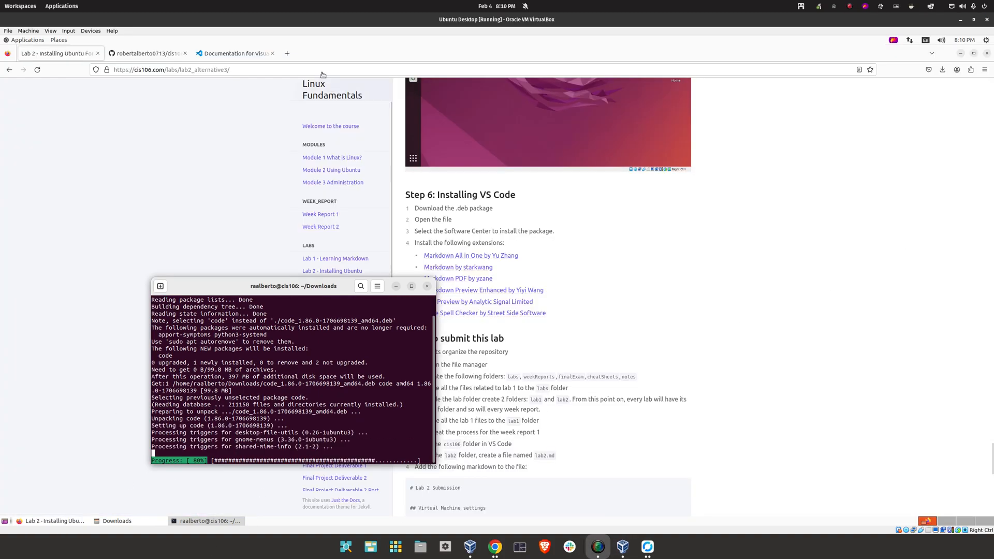
Close the VS Code docs and repository tabs, the Downloads window and the terminal
{"action": "left_click", "coordinate": [275, 54]}
{"action": "left_click", "coordinate": [272, 53]}
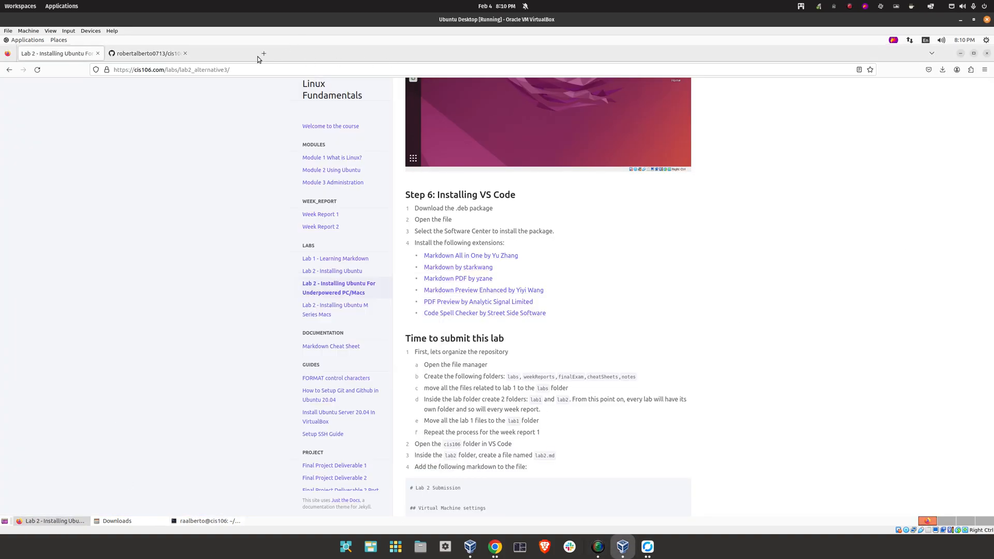
{"action": "left_click", "coordinate": [185, 54]}
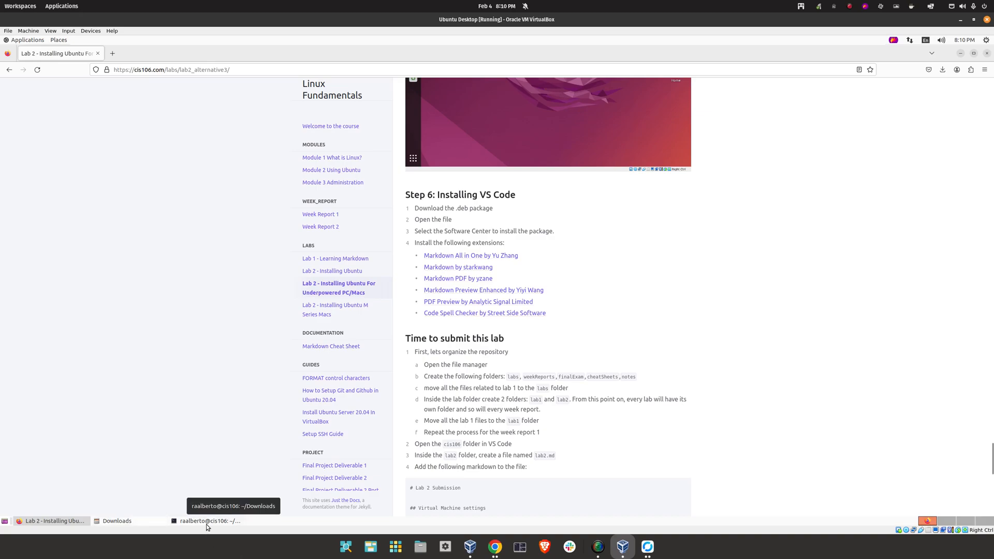
{"action": "left_click", "coordinate": [159, 525]}
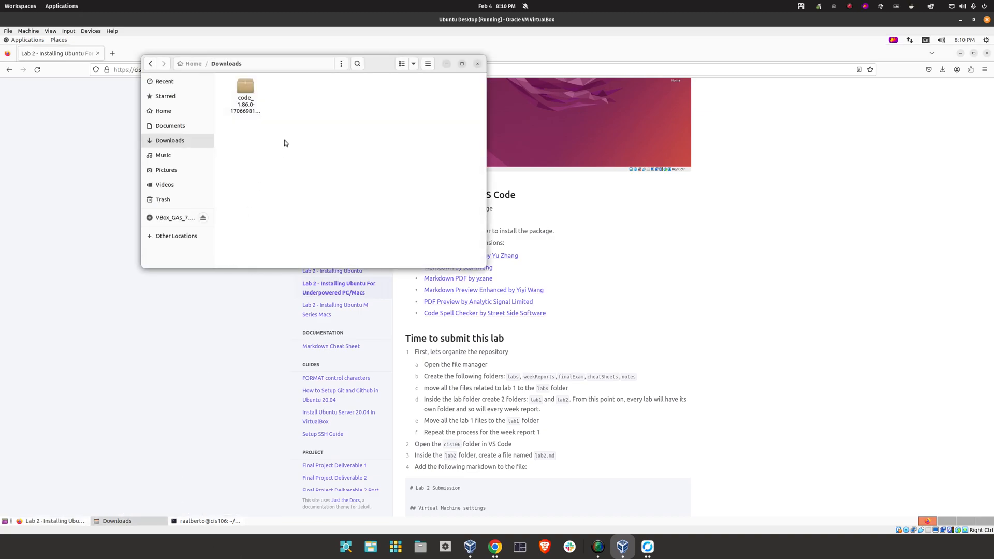
{"action": "left_click", "coordinate": [483, 65]}
{"action": "left_click", "coordinate": [130, 522]}
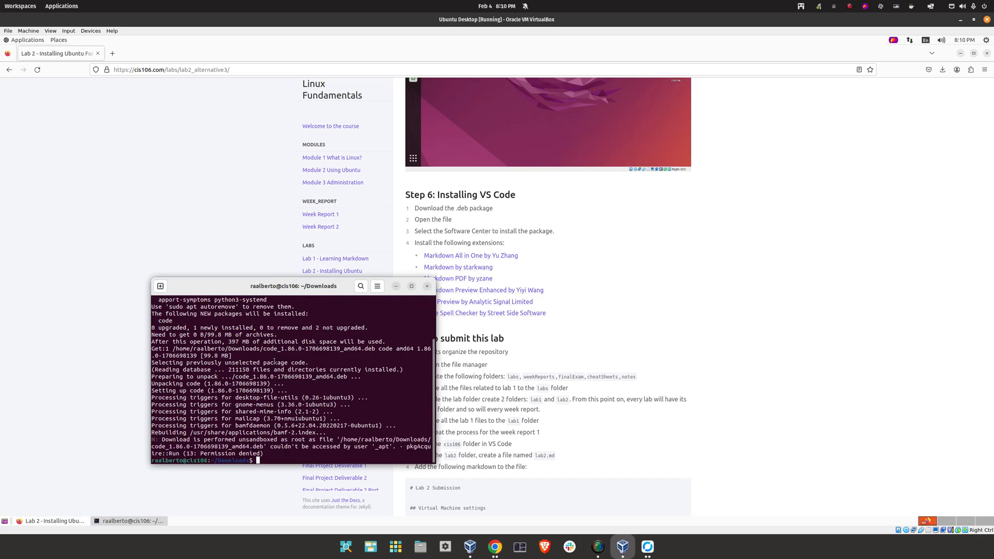
{"action": "left_click", "coordinate": [427, 285]}
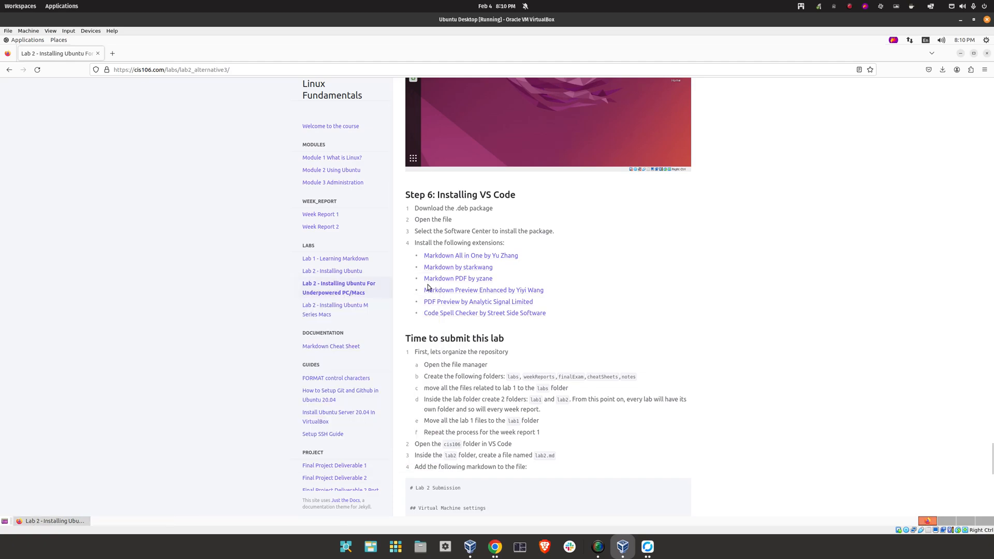
{"action": "left_click", "coordinate": [20, 40]}
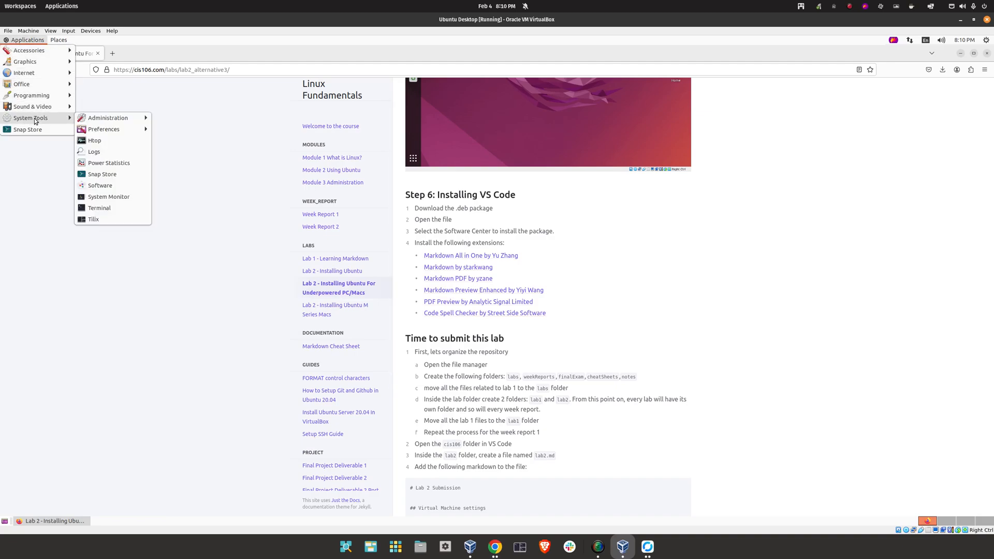
Launch Visual Studio Code from the Programming menu and maximize its Get Started window
{"action": "mouse_move", "coordinate": [64, 96]}
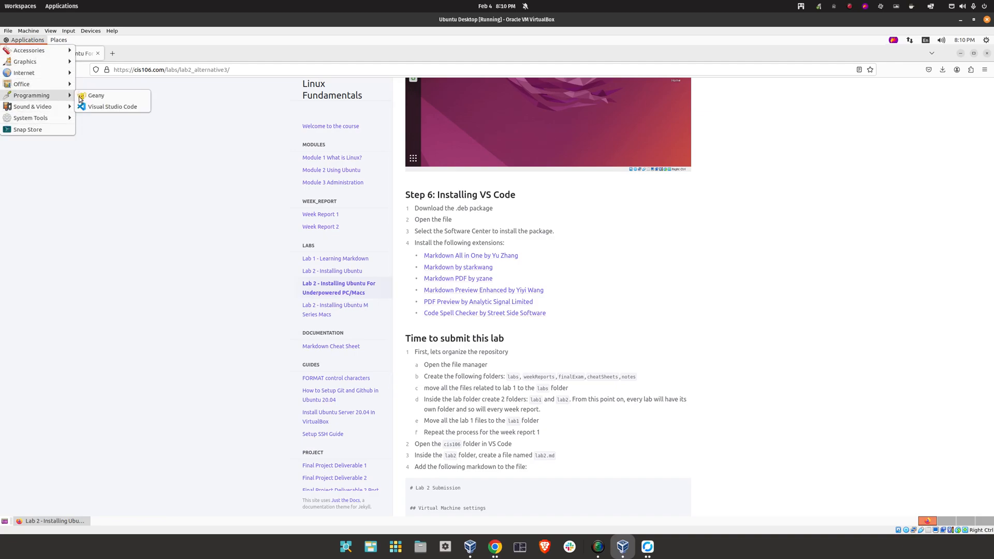
{"action": "left_click", "coordinate": [127, 107]}
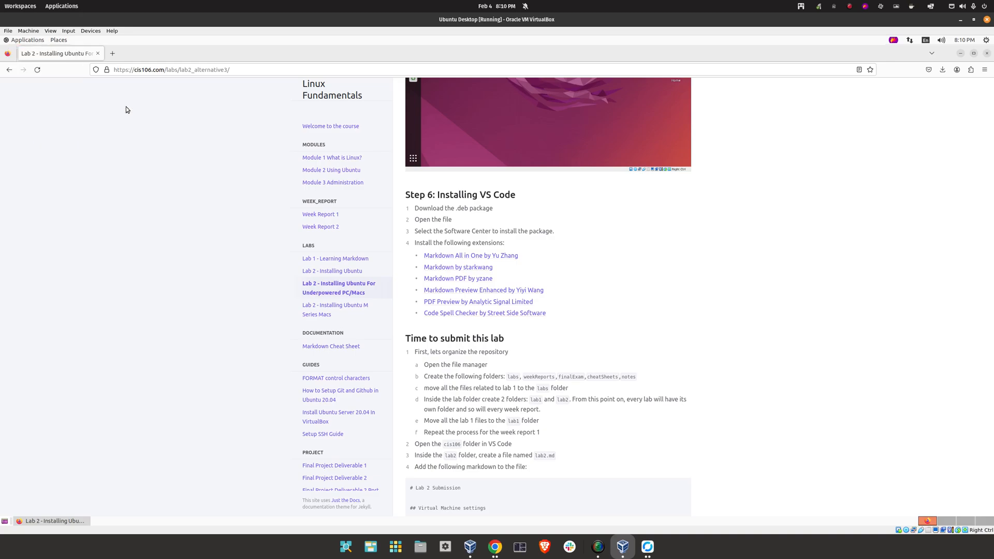
{"action": "left_click", "coordinate": [960, 53]}
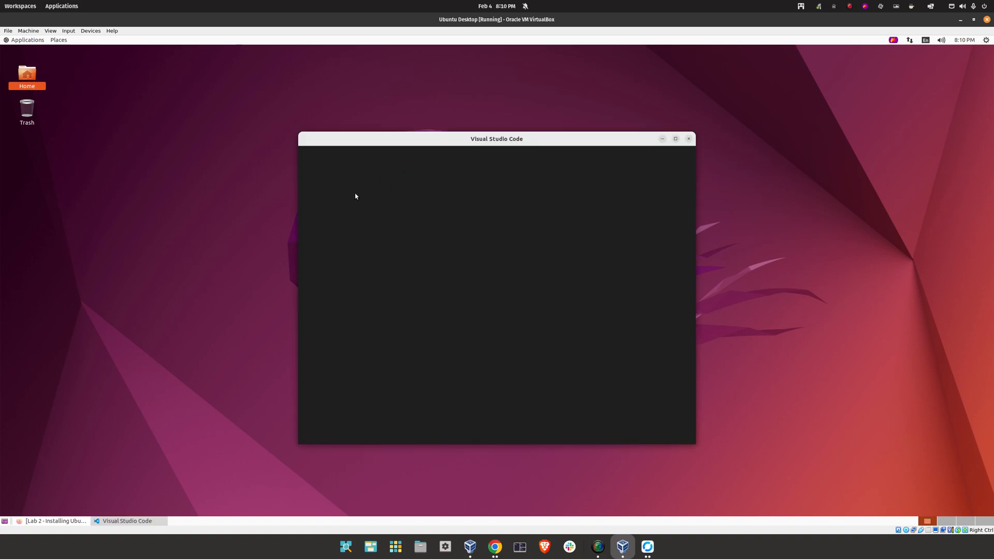
{"action": "left_click", "coordinate": [675, 139]}
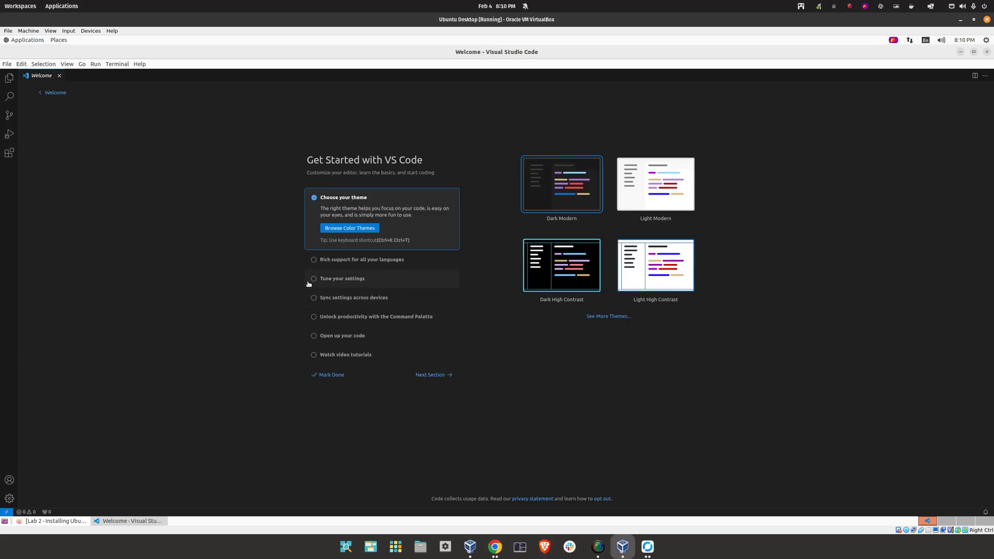
Search 'markdown' and install four Markdown extensions: Preview Enhanced, All in One, and Markdown PDF
{"action": "left_click", "coordinate": [9, 153]}
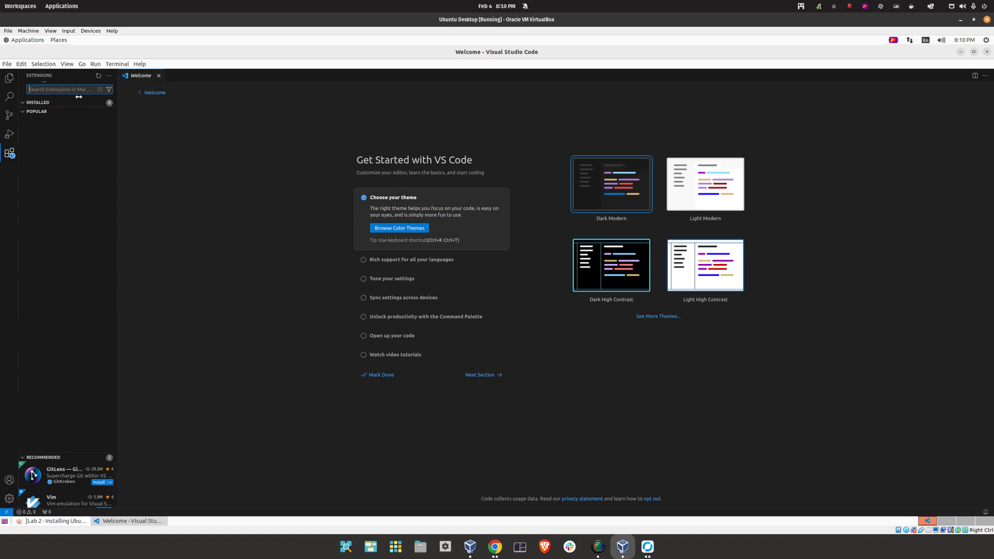
{"action": "type", "text": "mart"}
{"action": "key", "text": "BackSpace"}
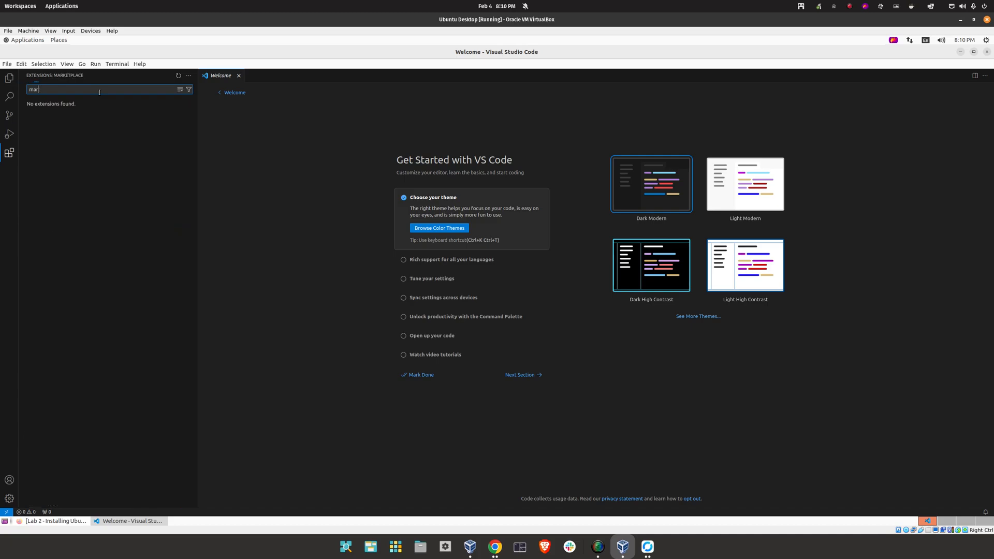
{"action": "type", "text": "rkdown"}
{"action": "key", "text": "BackSpace"}
{"action": "key", "text": "BackSpace"}
{"action": "key", "text": "BackSpace"}
{"action": "key", "text": "BackSpace"}
{"action": "key", "text": "BackSpace"}
{"action": "key", "text": "BackSpace"}
{"action": "type", "text": "kdow"}
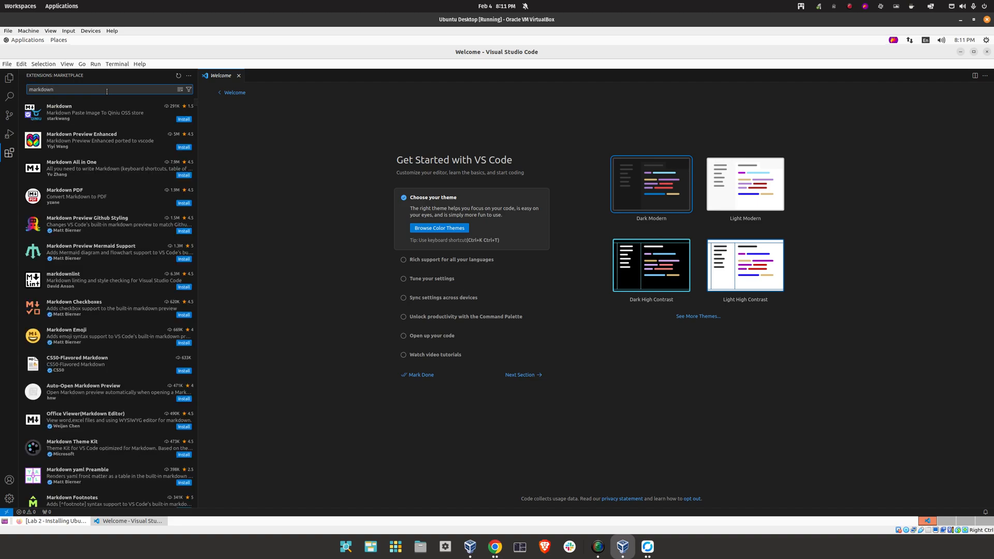
{"action": "left_click", "coordinate": [182, 119]}
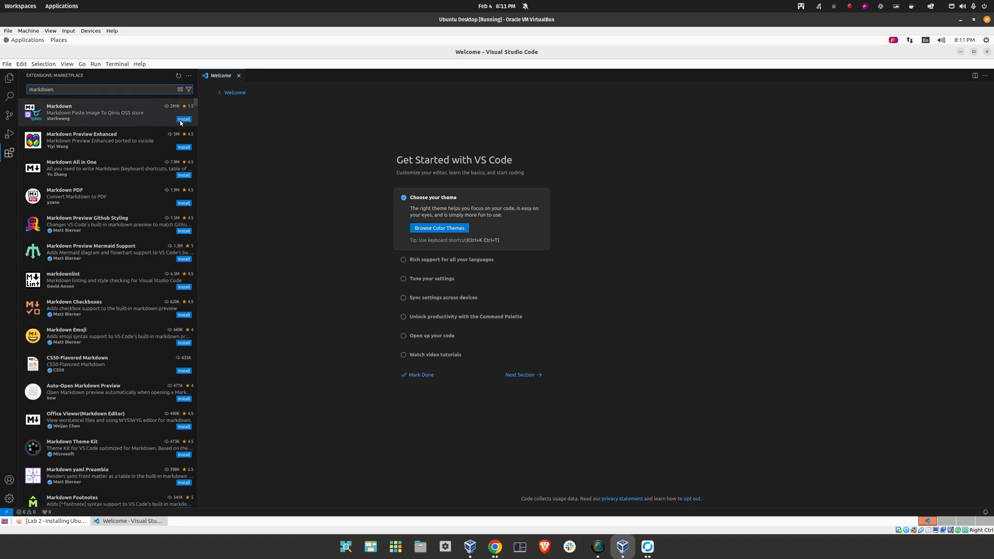
{"action": "left_click", "coordinate": [183, 148]}
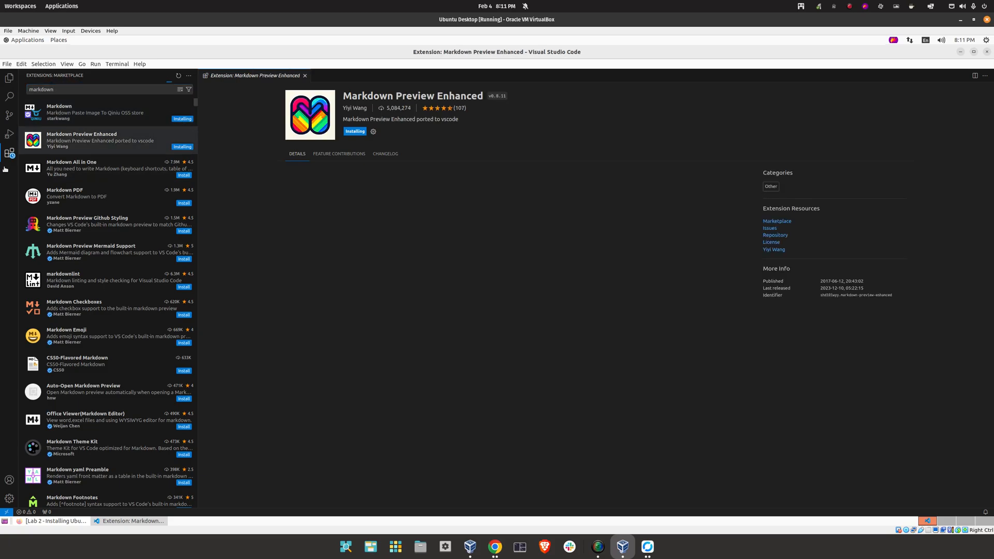
{"action": "left_click", "coordinate": [181, 175]}
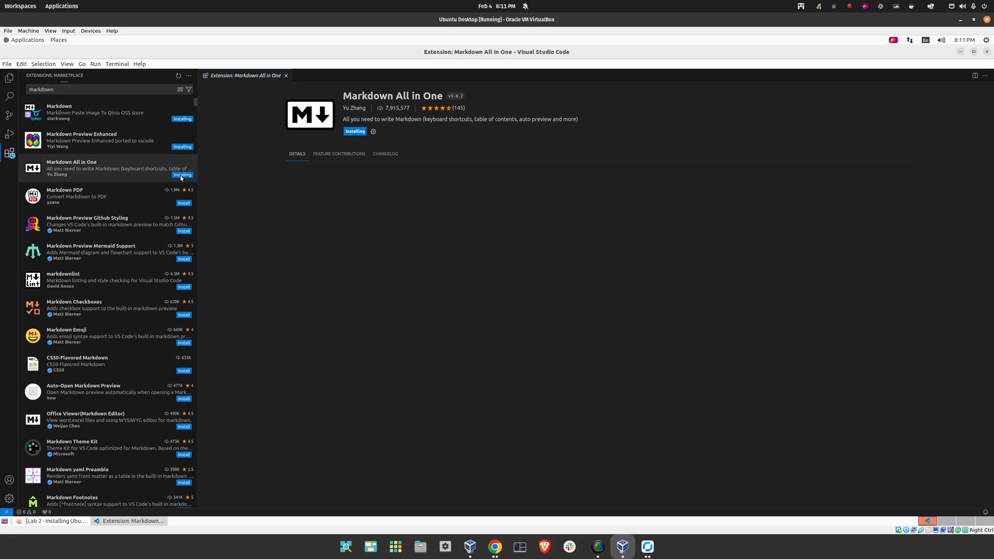
{"action": "left_click", "coordinate": [184, 202]}
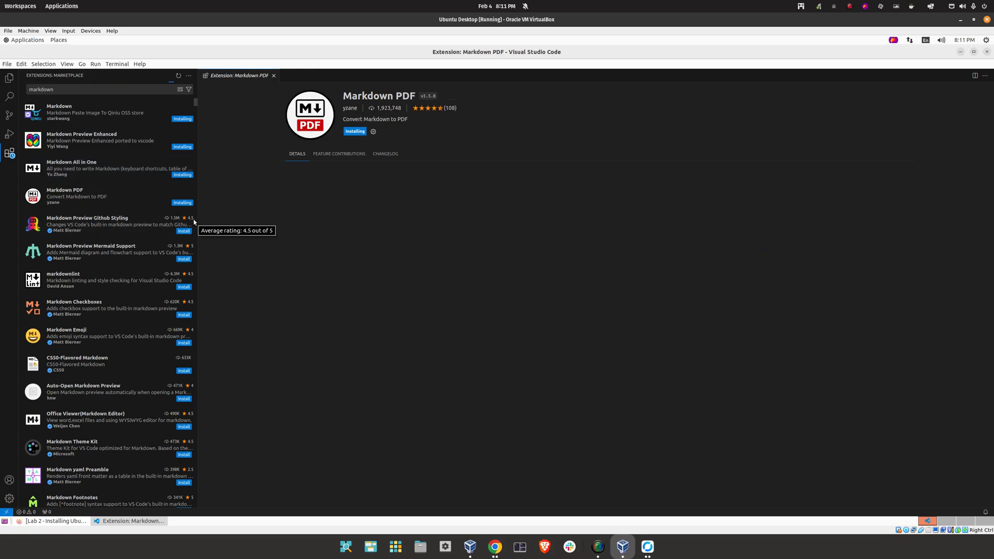
Install the PDF Preview and Code Spell Checker extensions
{"action": "double_click", "coordinate": [70, 91]}
{"action": "type", "text": "pdf preview"}
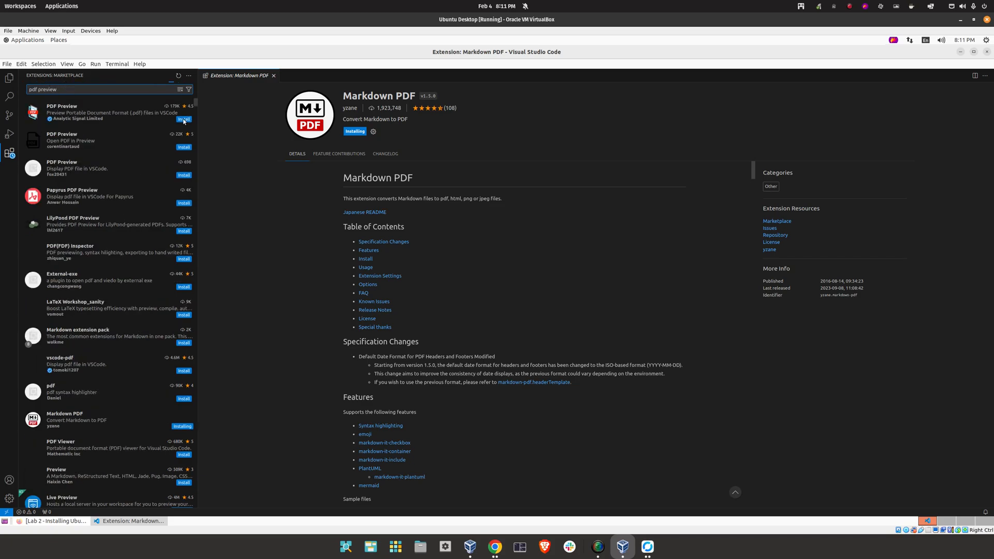
{"action": "left_click", "coordinate": [184, 119]}
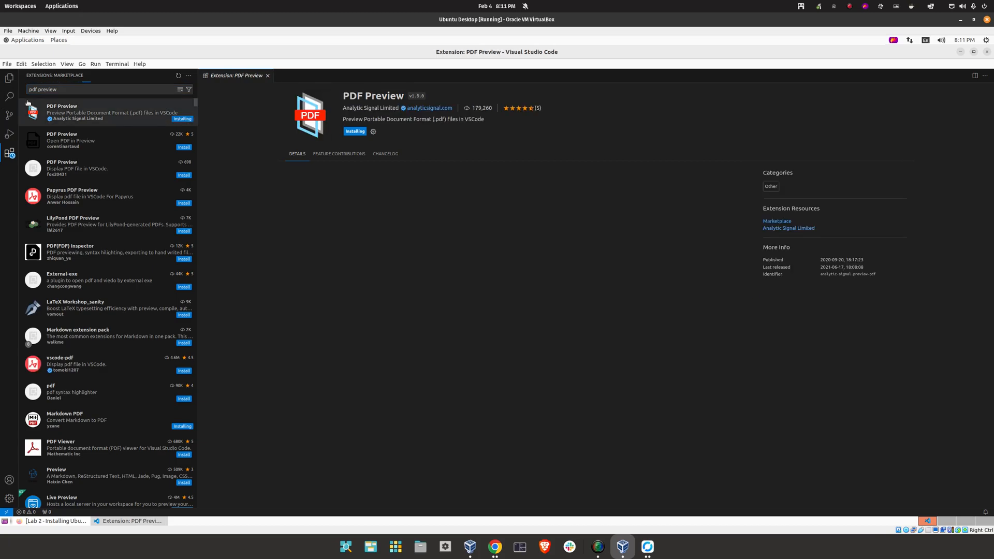
{"action": "double_click", "coordinate": [66, 86]}
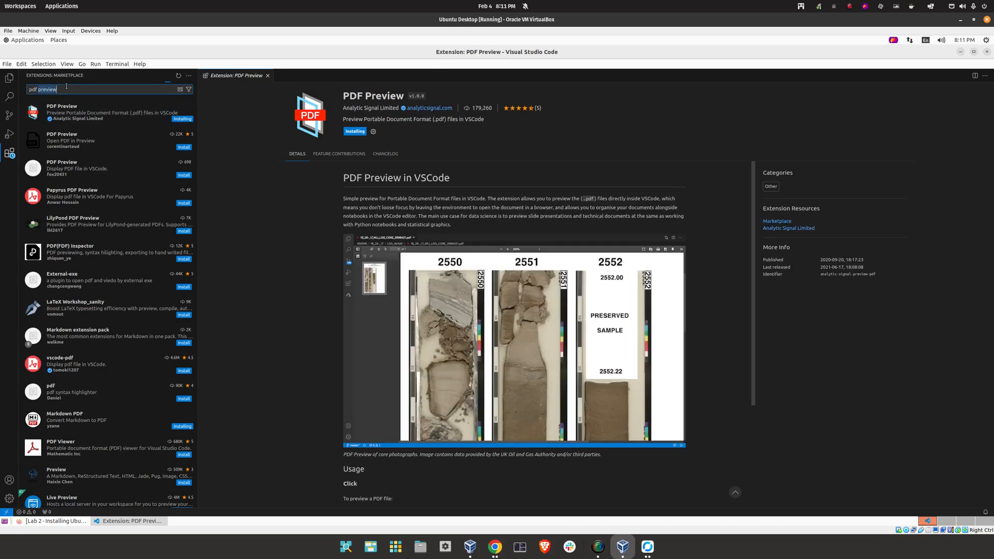
{"action": "type", "text": "spell"}
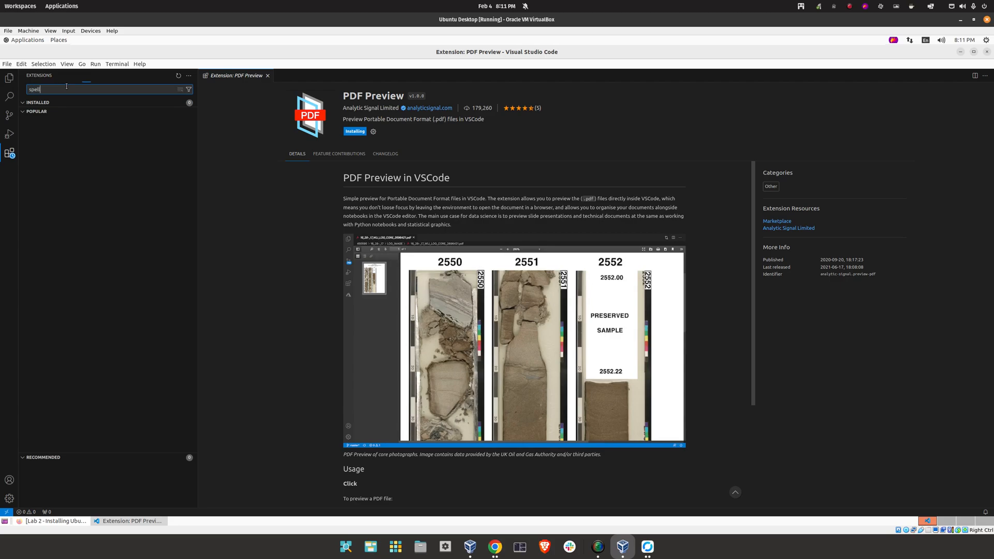
{"action": "type", "text": " checker"}
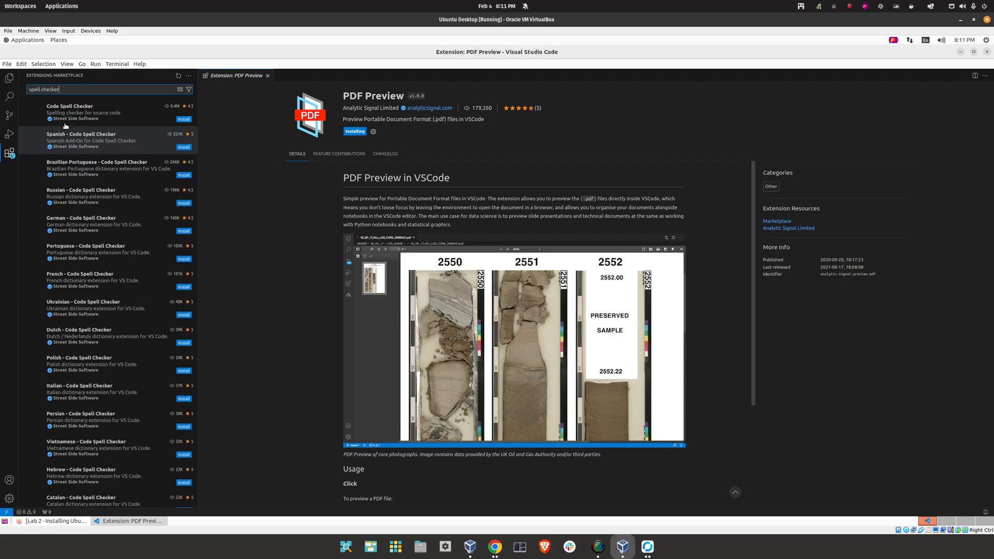
{"action": "left_click", "coordinate": [182, 120]}
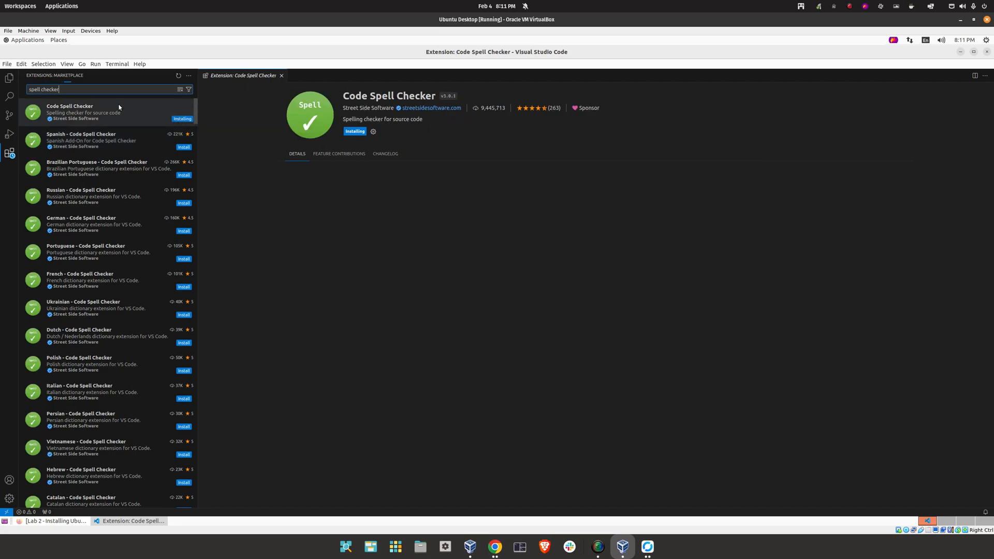
Search 'live pre' for Live Server, then close VS Code
{"action": "left_click_drag", "start_coordinate": [60, 89], "coordinate": [24, 86]}
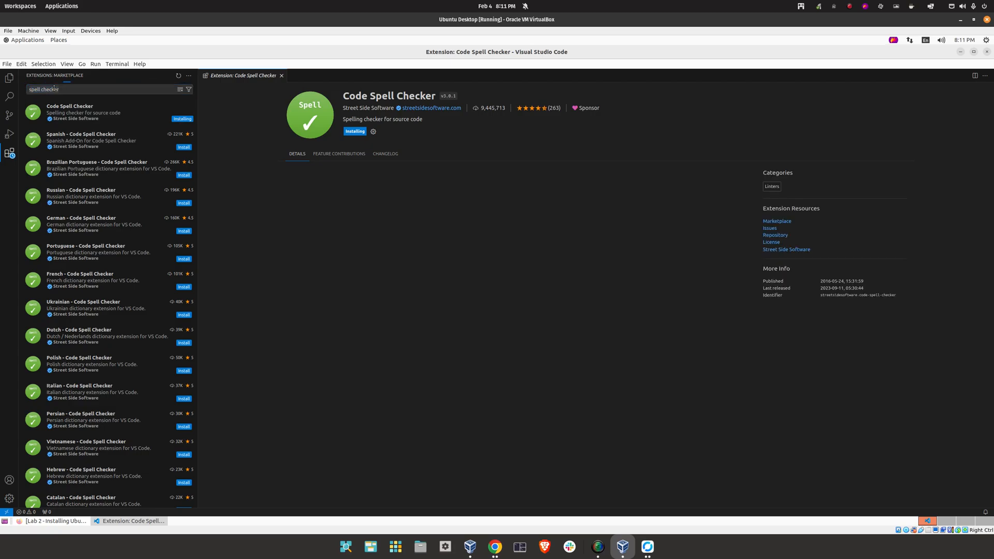
{"action": "triple_click", "coordinate": [50, 88]}
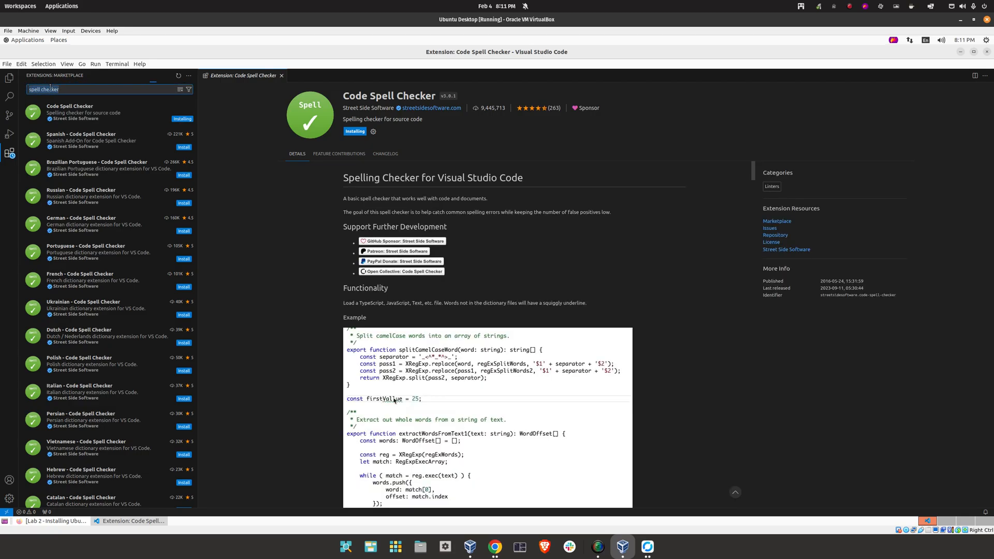
{"action": "type", "text": "live"}
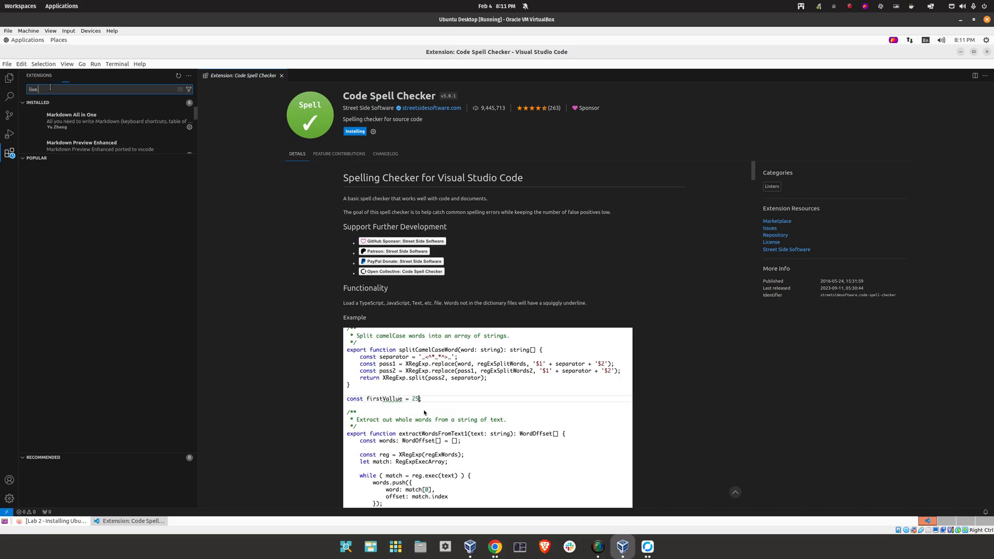
{"action": "type", "text": " pre"}
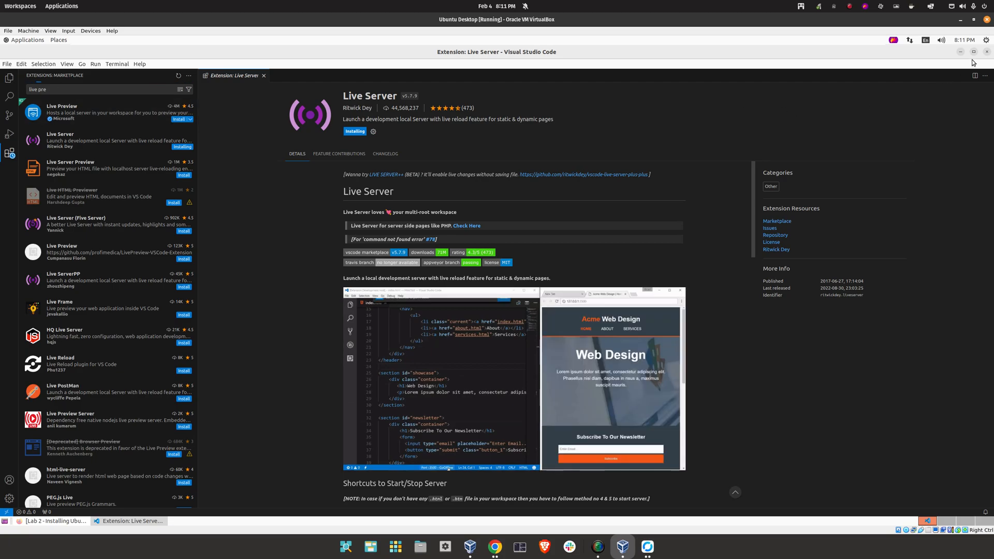
{"action": "left_click", "coordinate": [986, 53]}
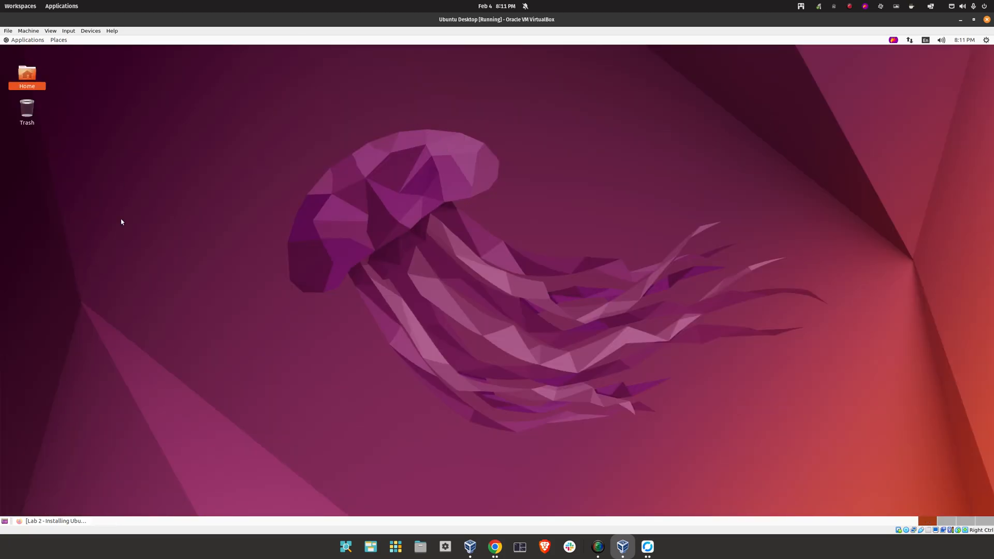
Bring Firefox back and review the Lab 2 'Time to submit this lab' steps
{"action": "left_click", "coordinate": [41, 521]}
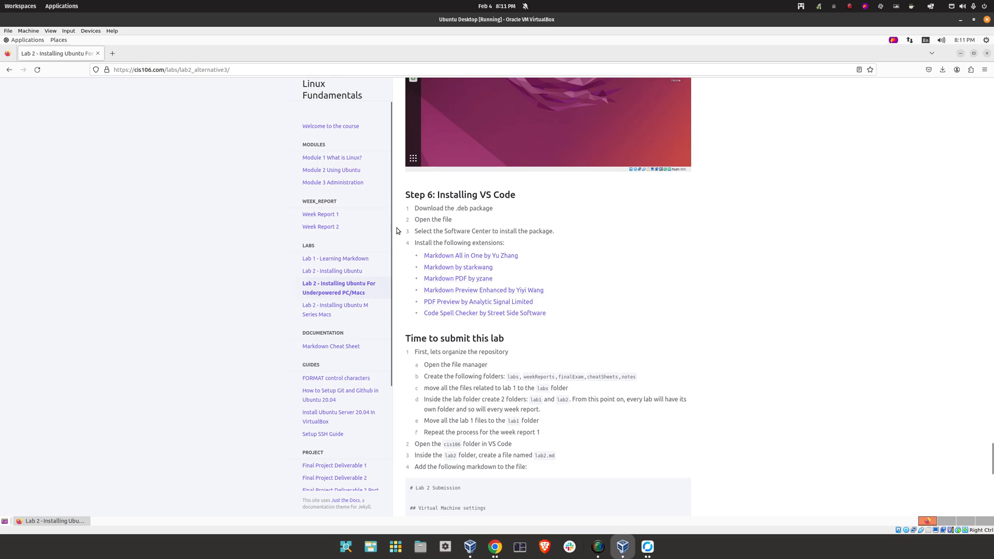
{"action": "scroll", "coordinate": [469, 190], "scroll_direction": "down", "scroll_amount": 5}
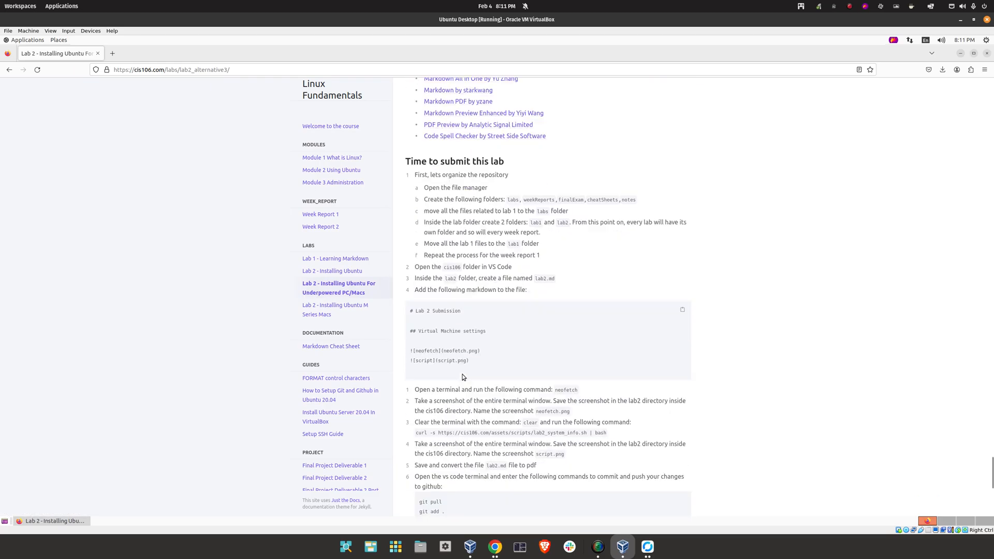
{"action": "scroll", "coordinate": [470, 243], "scroll_direction": "up", "scroll_amount": 2}
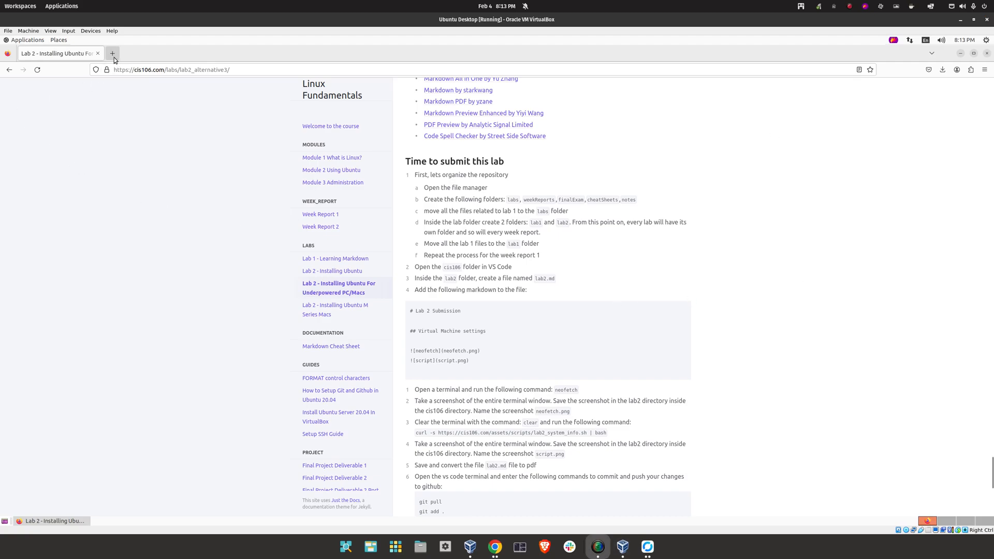
Open the cis106 repository on GitHub in a new tab, then minimize Firefox
{"action": "left_click", "coordinate": [114, 57]}
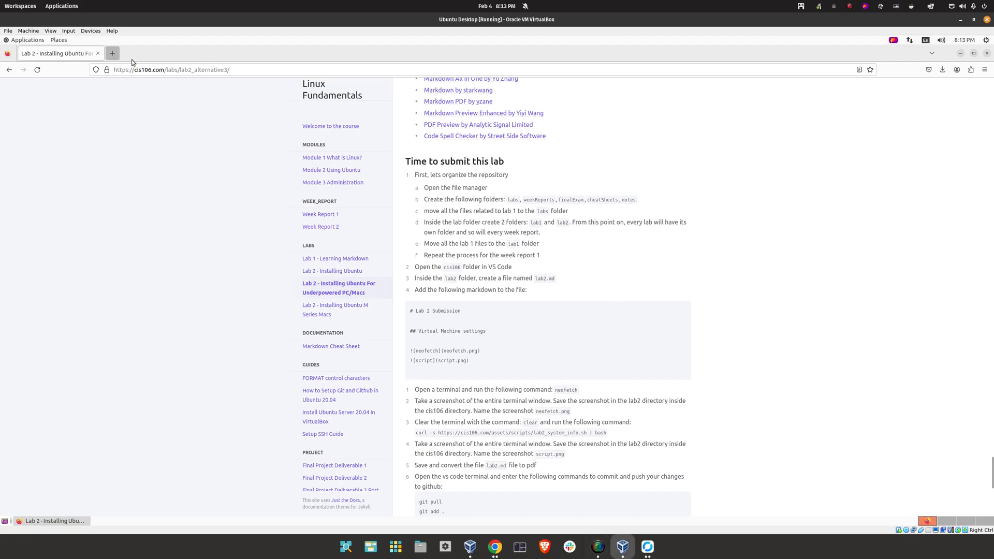
{"action": "type", "text": "github.com/"}
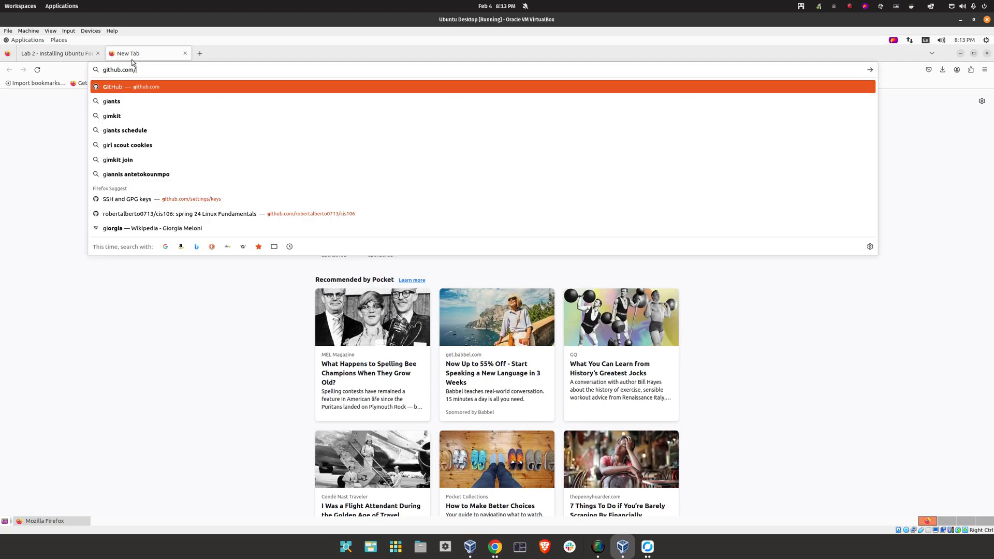
{"action": "key", "text": "Return"}
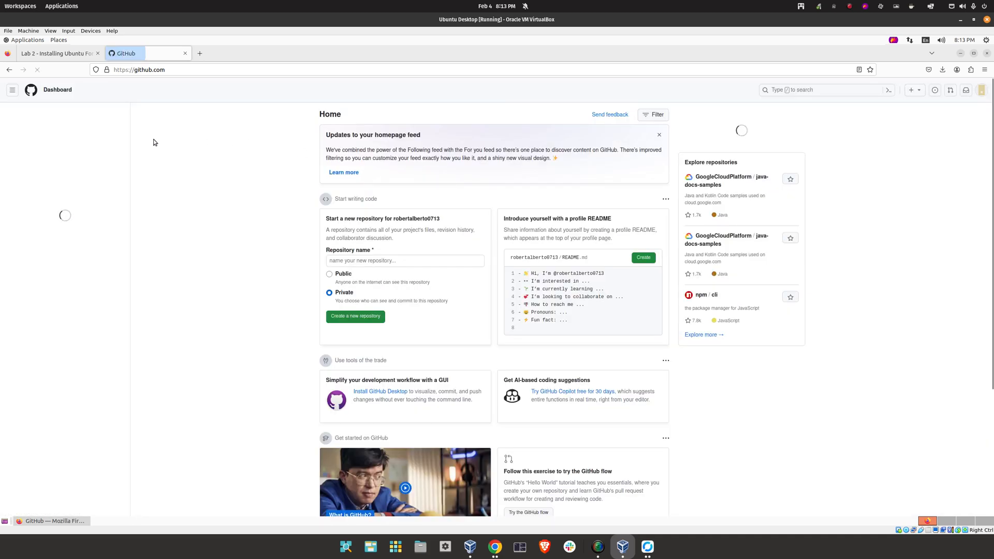
{"action": "left_click", "coordinate": [34, 158]}
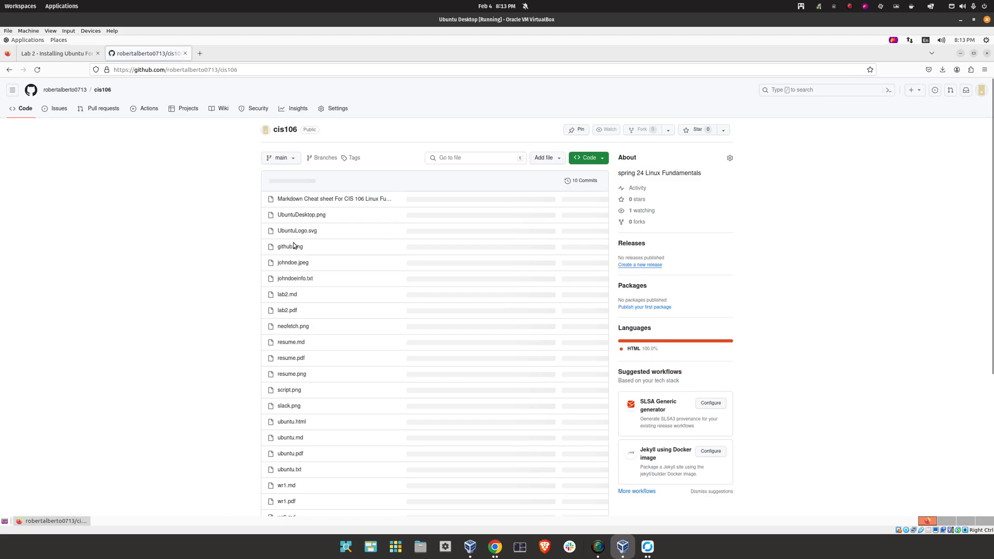
{"action": "scroll", "coordinate": [293, 247], "scroll_direction": "down", "scroll_amount": 5}
{"action": "scroll", "coordinate": [286, 336], "scroll_direction": "up", "scroll_amount": 5}
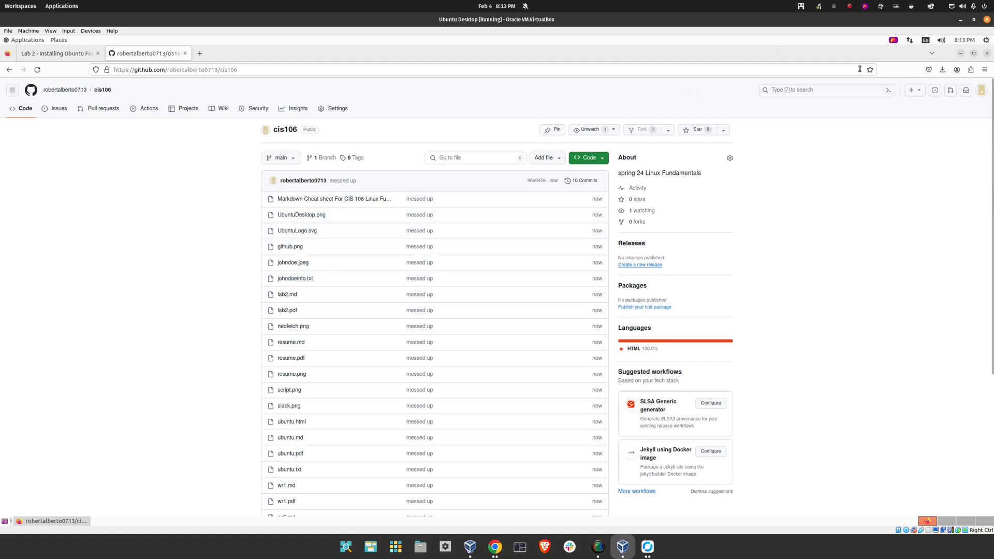
{"action": "left_click", "coordinate": [959, 54]}
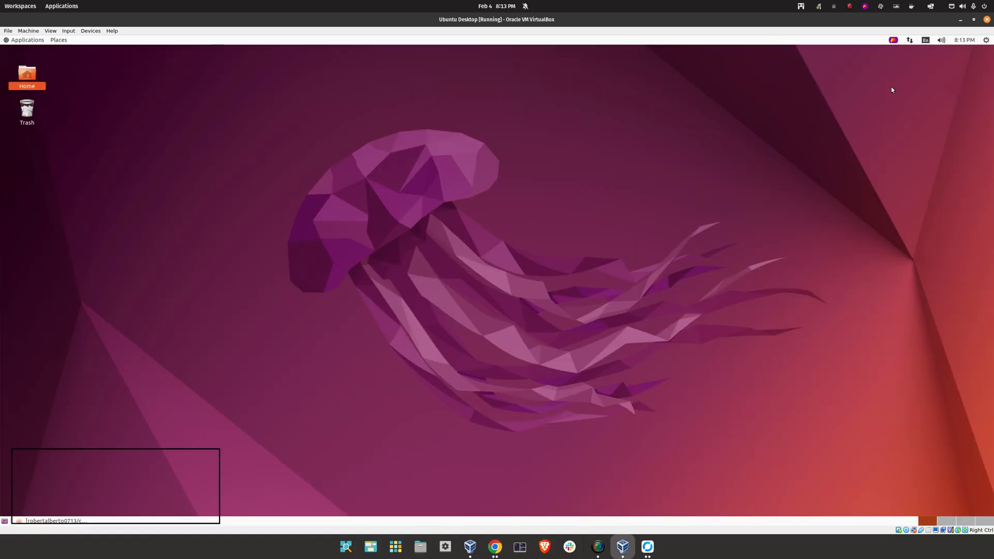
Open Home > cis106 and create a folder named weekReports
{"action": "double_click", "coordinate": [24, 73]}
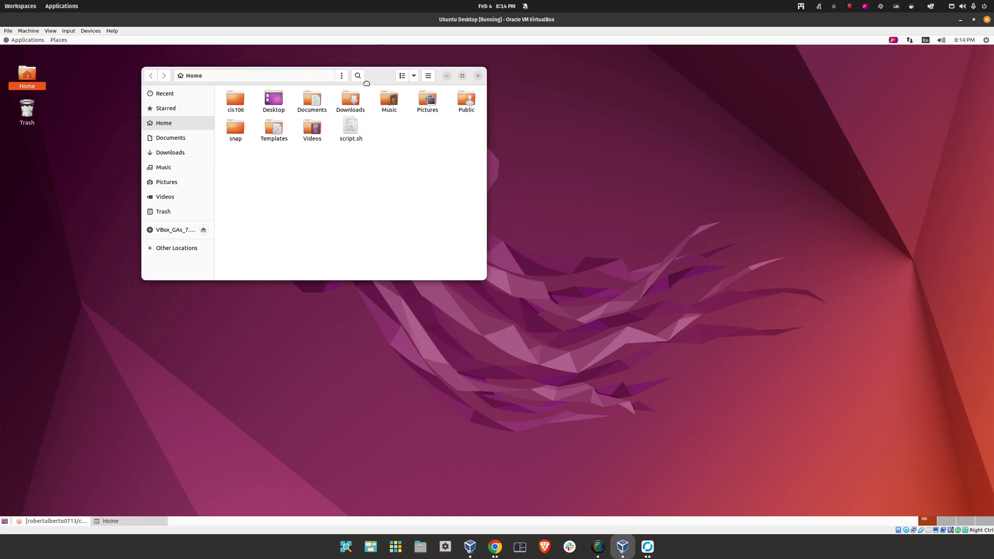
{"action": "double_click", "coordinate": [228, 108]}
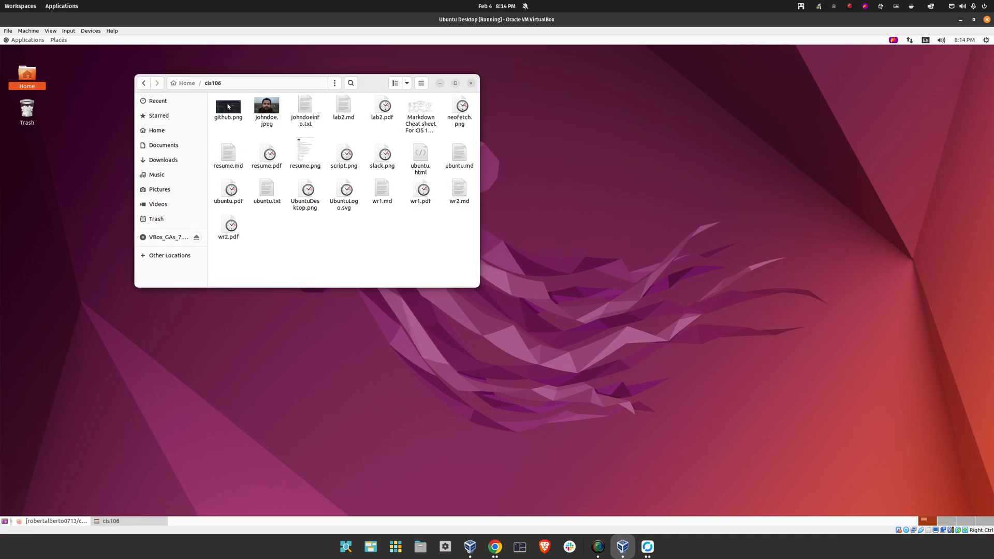
{"action": "right_click", "coordinate": [296, 254]}
{"action": "left_click", "coordinate": [324, 255]}
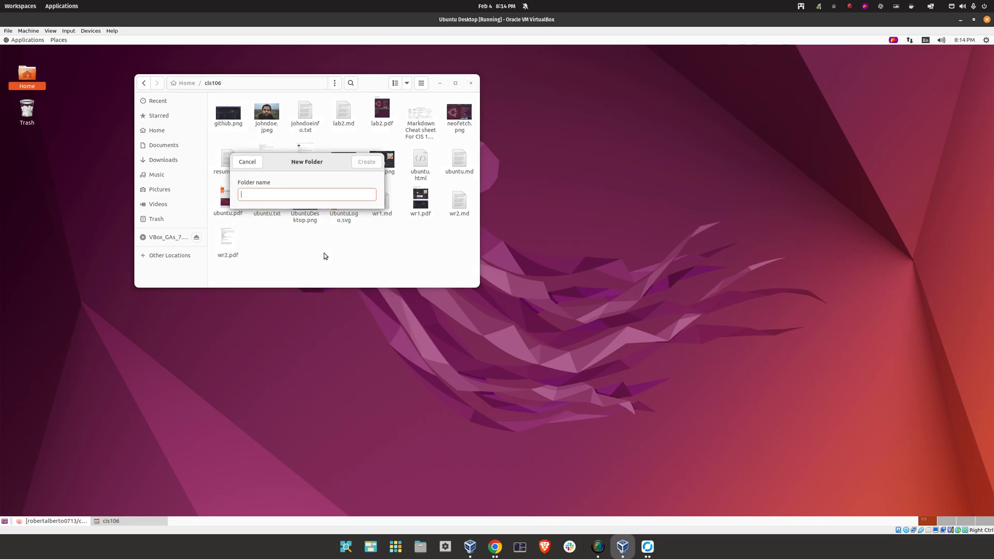
{"action": "type", "text": "weekReports"}
{"action": "key", "text": "Return"}
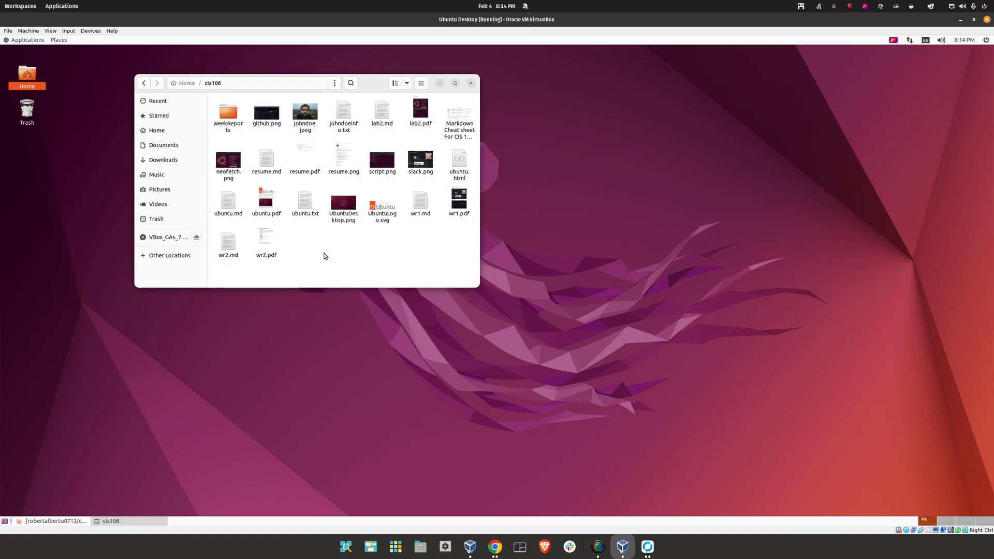
Create two more folders in cis106: labs and cheatSheets
{"action": "right_click", "coordinate": [309, 246]}
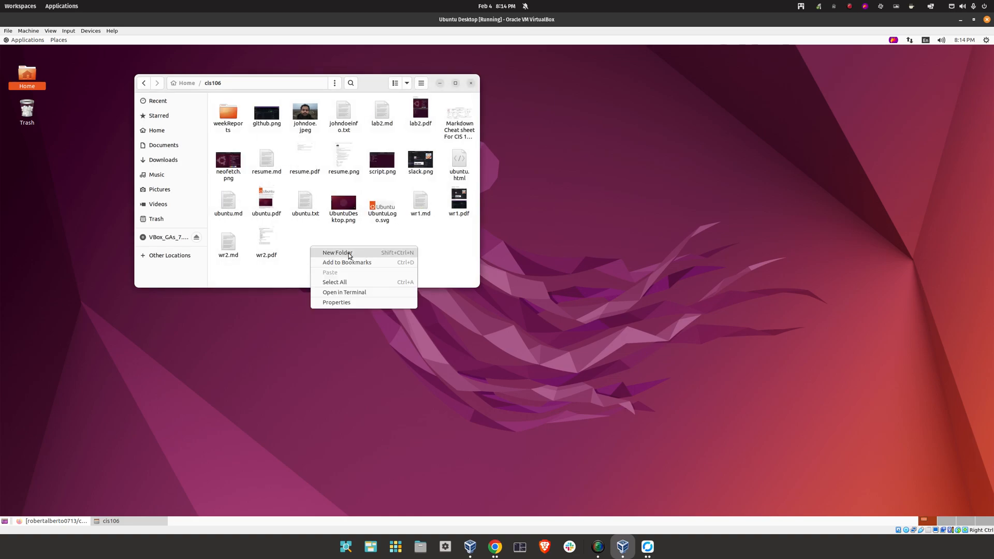
{"action": "left_click", "coordinate": [348, 254]}
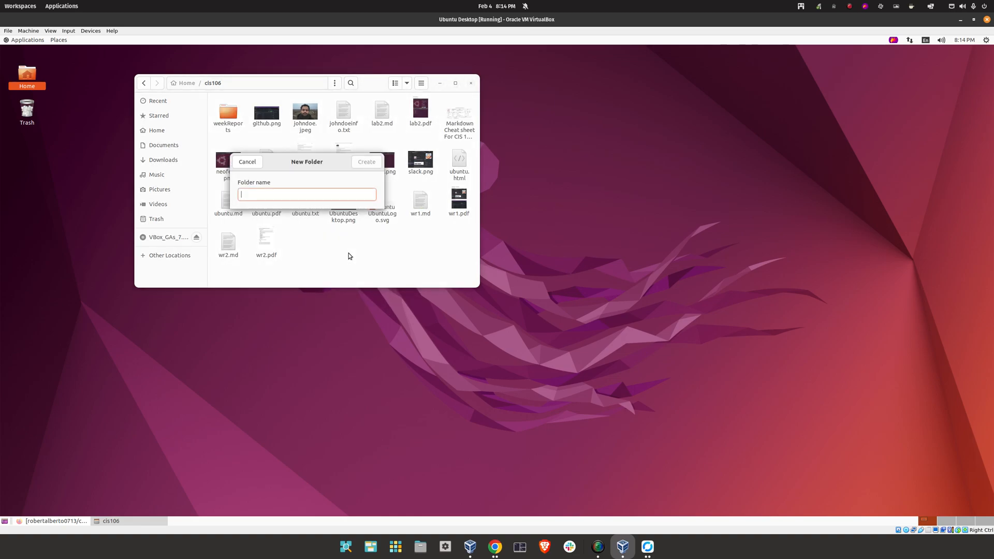
{"action": "type", "text": "labs"}
{"action": "key", "text": "Return"}
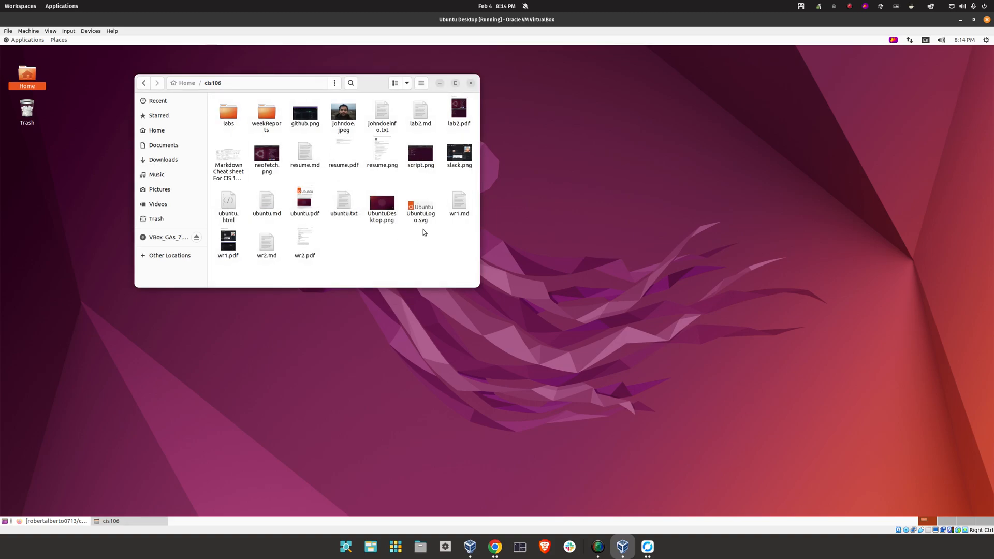
{"action": "right_click", "coordinate": [423, 232]}
{"action": "left_click", "coordinate": [446, 236]}
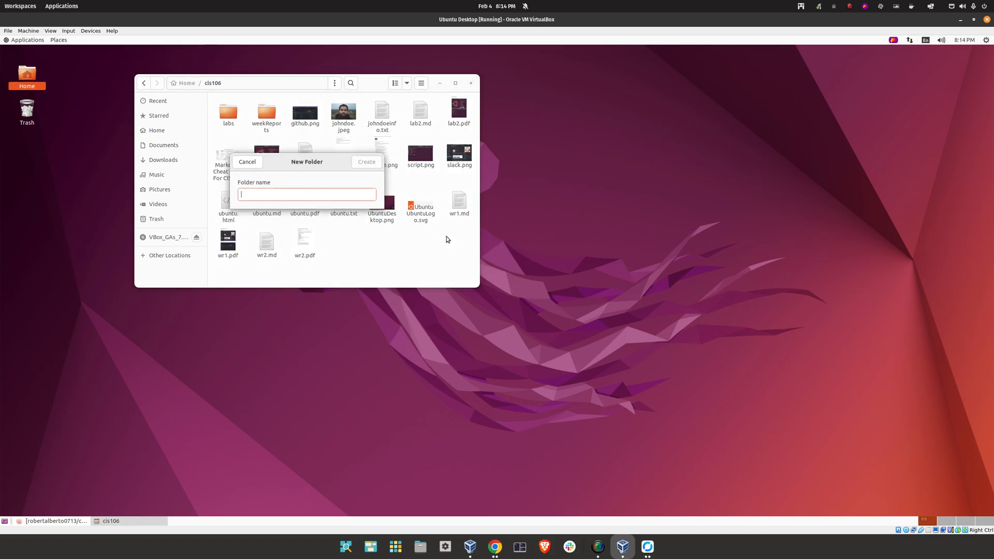
{"action": "type", "text": "cheatSheets"}
{"action": "key", "text": "Return"}
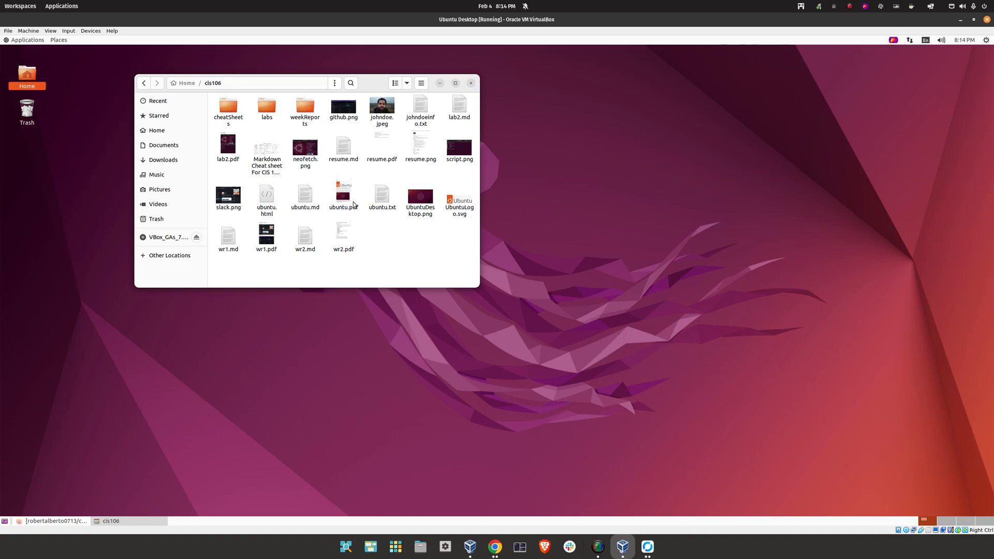
Move johndoe.jpeg, johndoeinfo.txt, lab2.md and lab2.pdf into the labs folder
{"action": "left_click", "coordinate": [342, 111]}
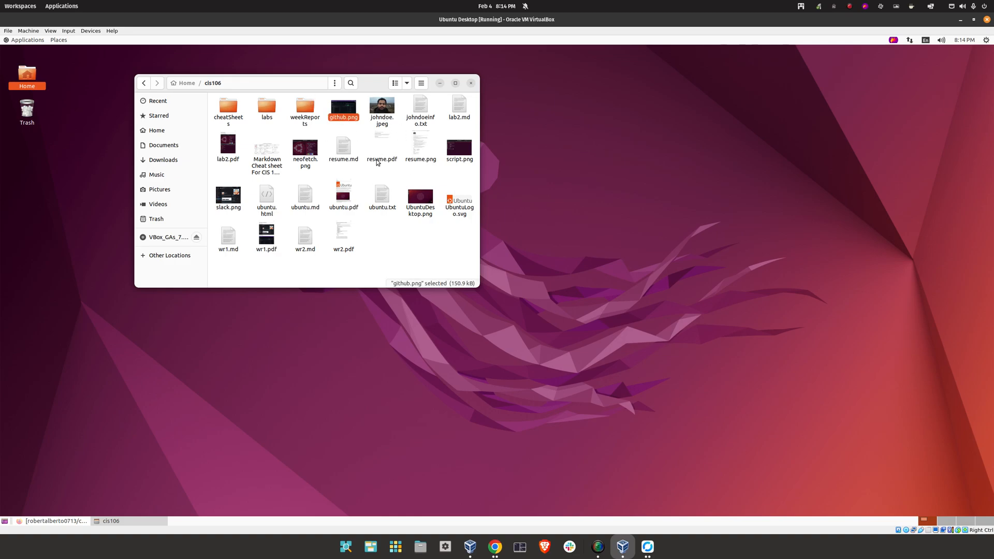
{"action": "left_click", "coordinate": [372, 120]}
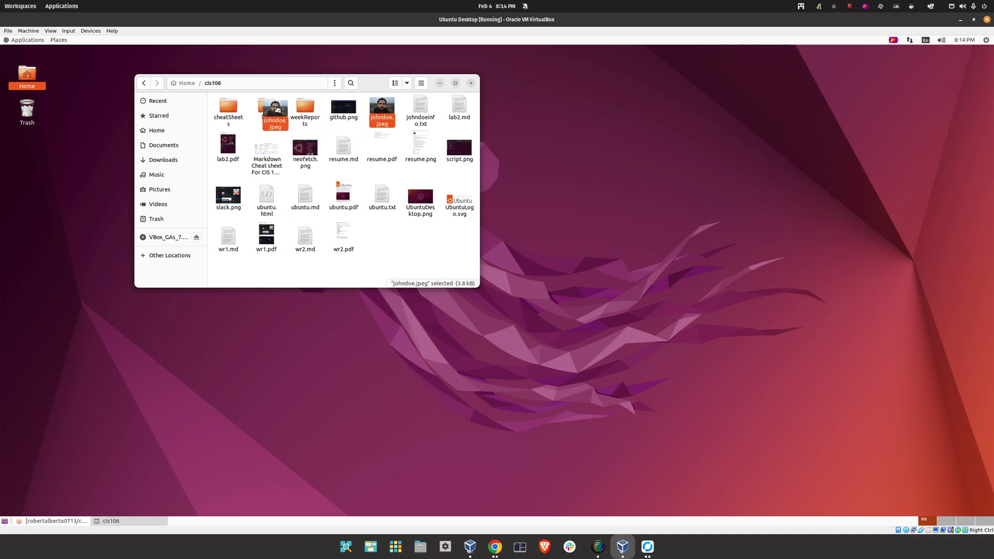
{"action": "key", "text": "Delete"}
{"action": "left_click", "coordinate": [386, 115]}
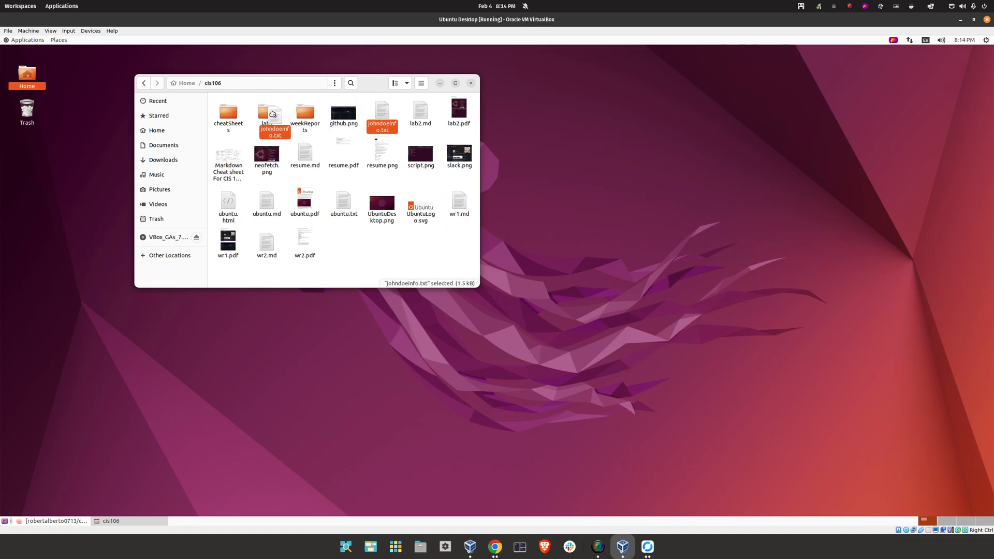
{"action": "key", "text": "Delete"}
{"action": "left_click", "coordinate": [385, 115]}
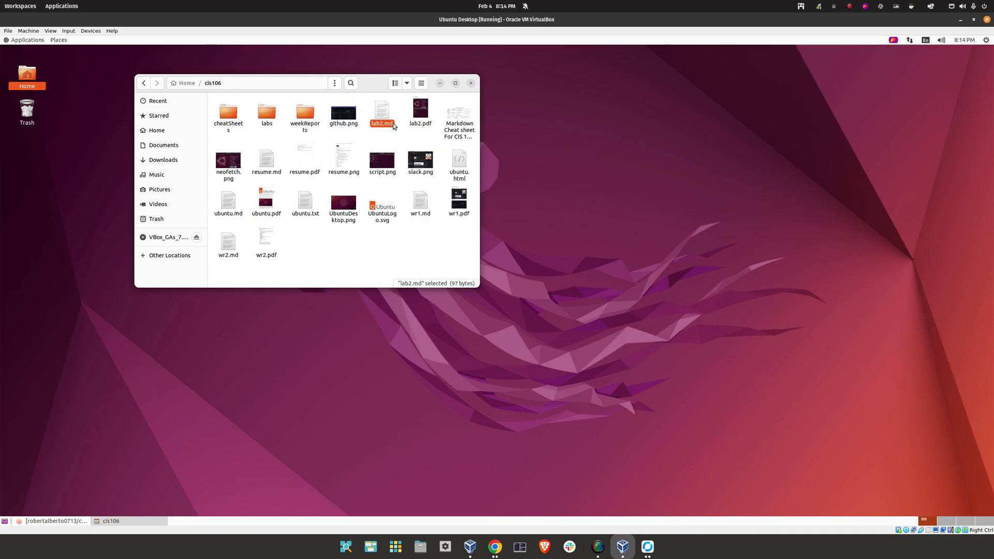
{"action": "left_click", "coordinate": [423, 118], "text": "ctrl"}
{"action": "key", "text": "Delete"}
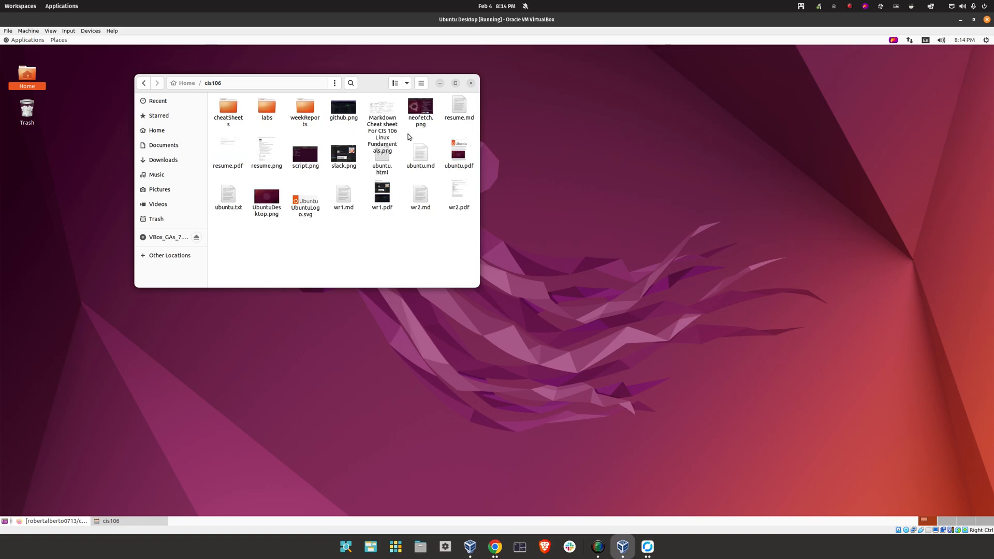
Move the stray neofetch.png screenshot to the trash
{"action": "left_click", "coordinate": [421, 108]}
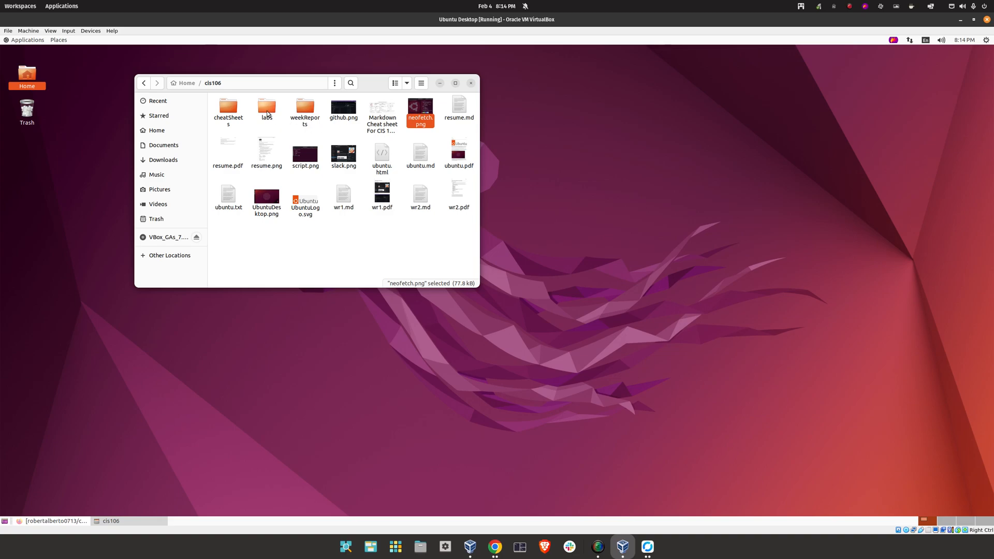
{"action": "left_click", "coordinate": [438, 234]}
{"action": "left_click", "coordinate": [420, 116]}
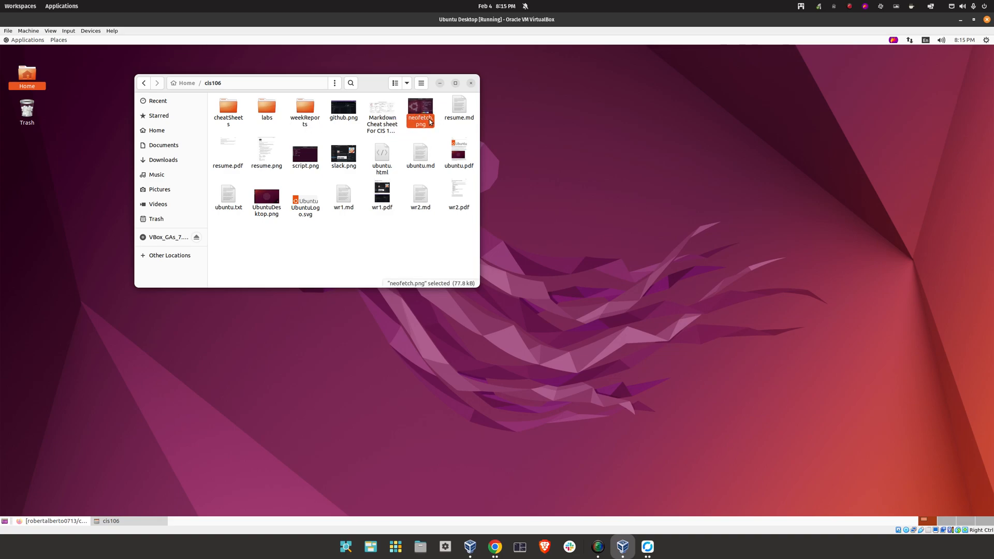
{"action": "right_click", "coordinate": [423, 110]}
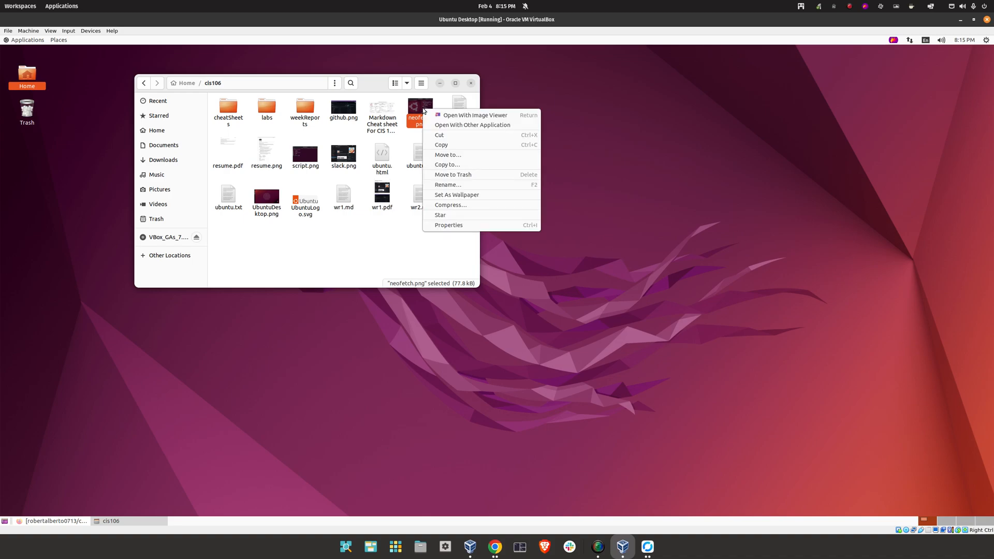
{"action": "left_click", "coordinate": [461, 175]}
Move resume.md, resume.pdf and resume.png into labs and trash script.png
{"action": "left_click", "coordinate": [429, 113]}
{"action": "key", "text": "Delete"}
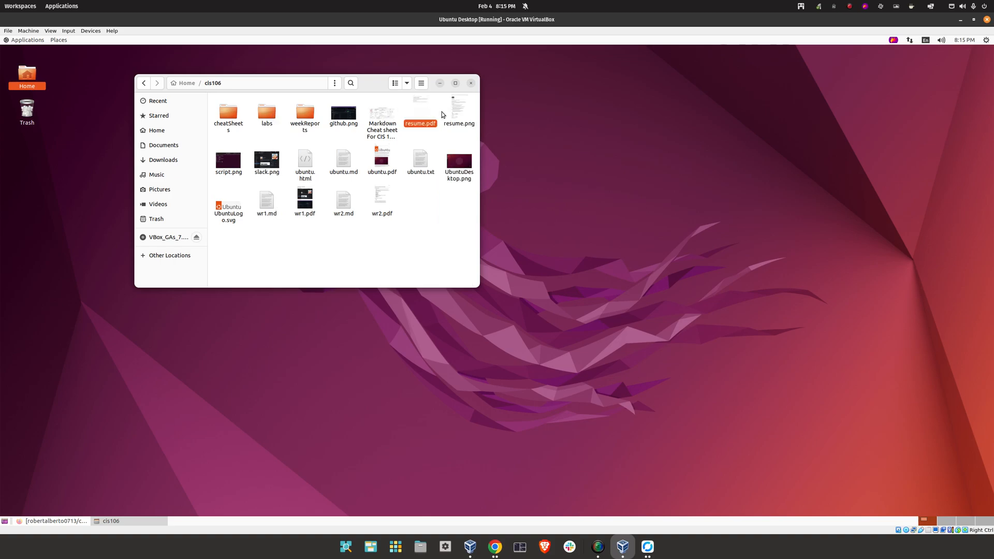
{"action": "left_click", "coordinate": [459, 109], "text": "ctrl"}
{"action": "left_click_drag", "start_coordinate": [420, 111], "coordinate": [266, 115]}
{"action": "right_click", "coordinate": [419, 109]}
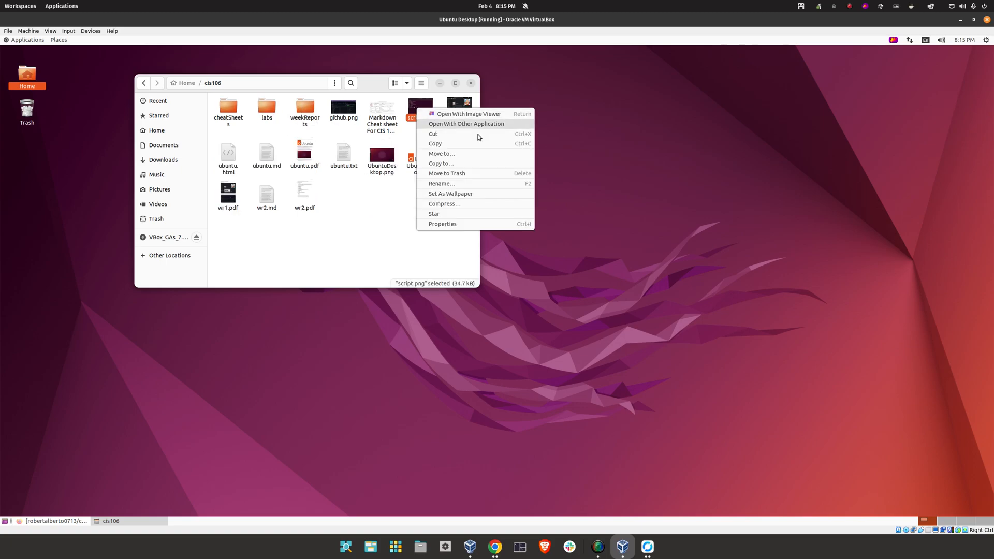
{"action": "left_click", "coordinate": [448, 173]}
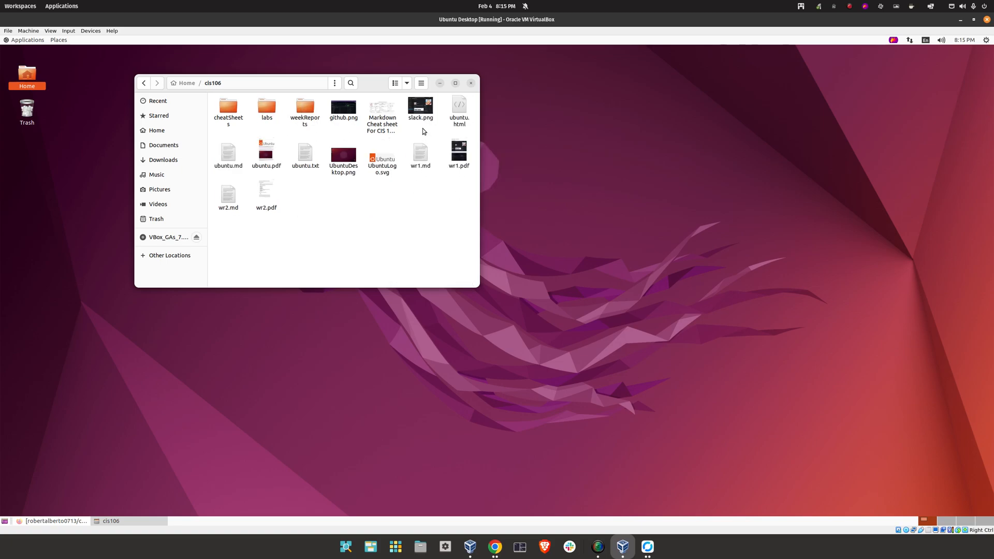
File the Markdown cheat sheet image into cheatSheets
{"action": "left_click", "coordinate": [422, 117]}
{"action": "left_click", "coordinate": [373, 117]}
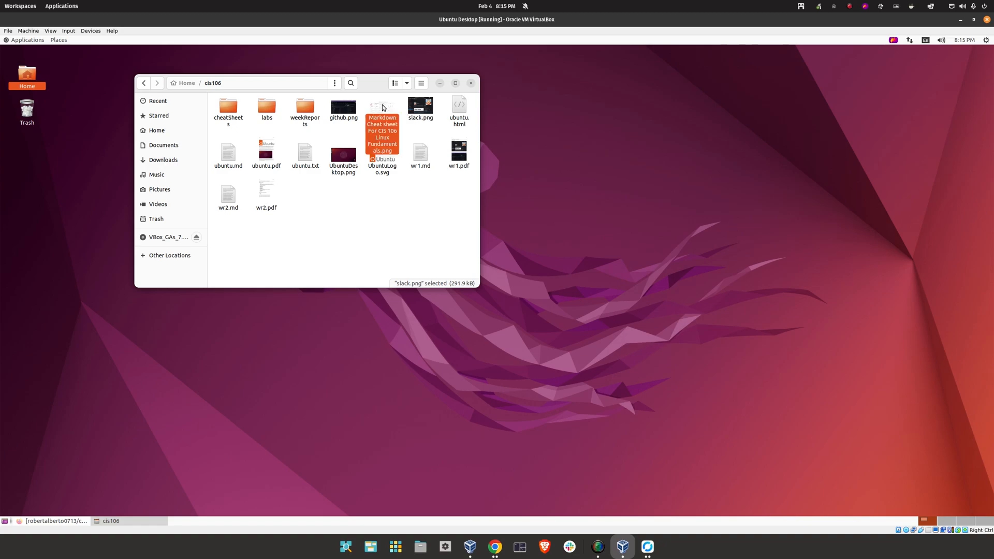
{"action": "left_click_drag", "start_coordinate": [372, 117], "coordinate": [228, 110]}
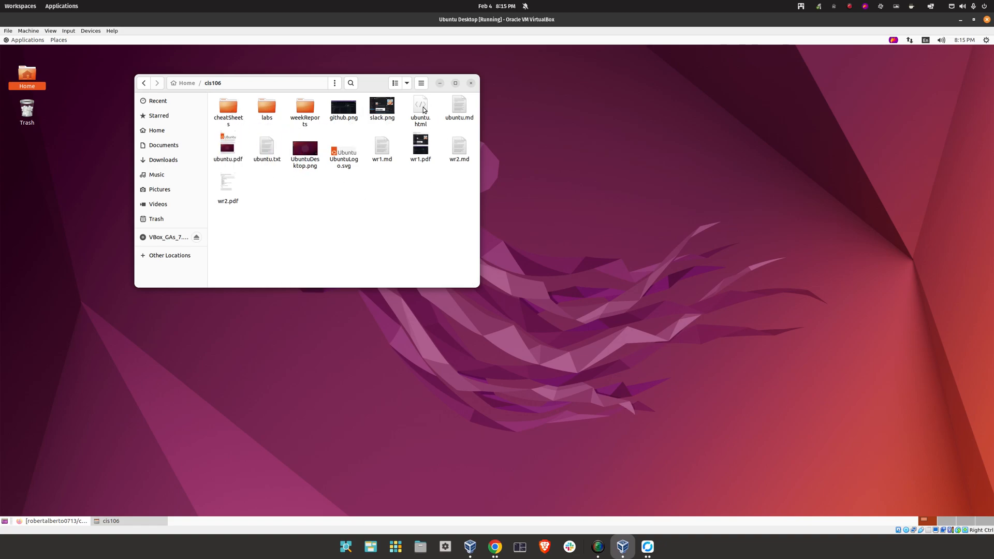
Move ubuntu.html, ubuntu.md, ubuntu.txt and UbuntuLogo.svg into labs
{"action": "left_click", "coordinate": [421, 110]}
{"action": "left_click", "coordinate": [459, 106], "text": "ctrl"}
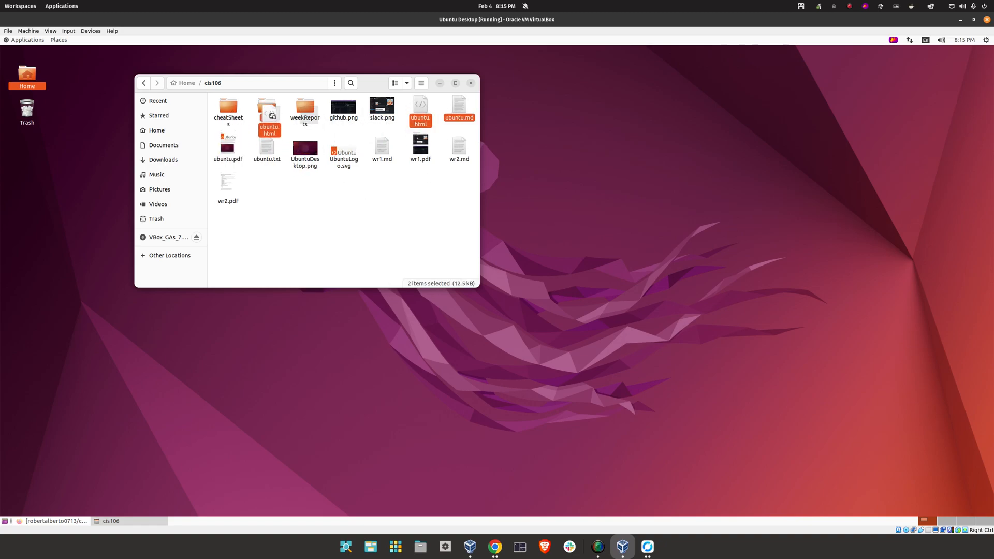
{"action": "left_click_drag", "start_coordinate": [421, 112], "coordinate": [267, 114]}
{"action": "left_click_drag", "start_coordinate": [420, 109], "coordinate": [267, 112]}
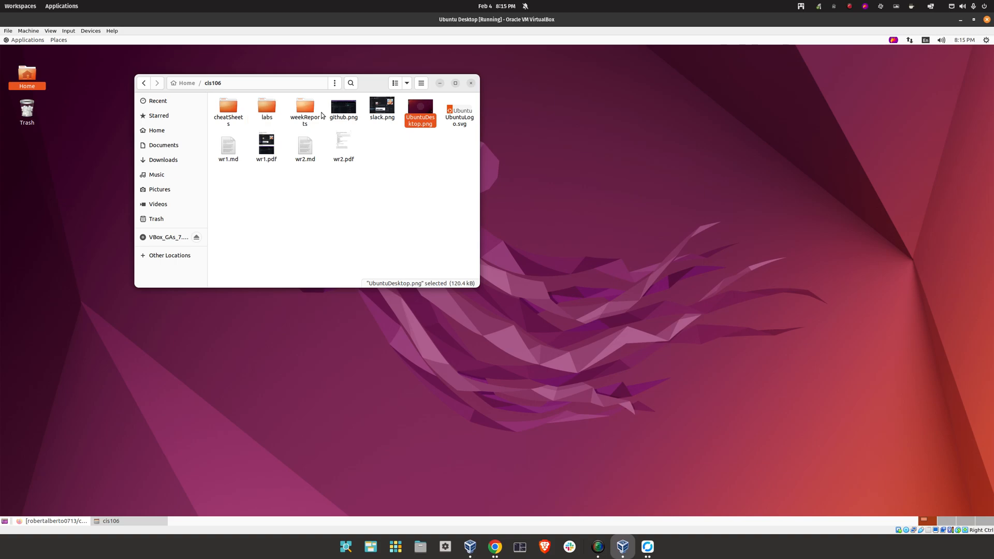
{"action": "left_click_drag", "start_coordinate": [420, 115], "coordinate": [262, 108]}
Move the wr1 and wr2 report files into weekReports
{"action": "left_click", "coordinate": [344, 113]}
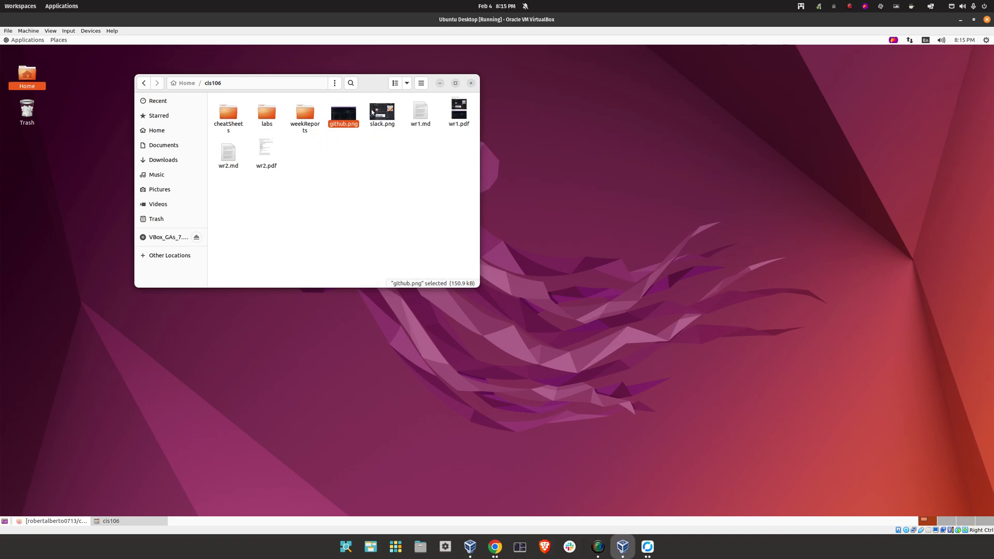
{"action": "left_click", "coordinate": [420, 112], "text": "ctrl"}
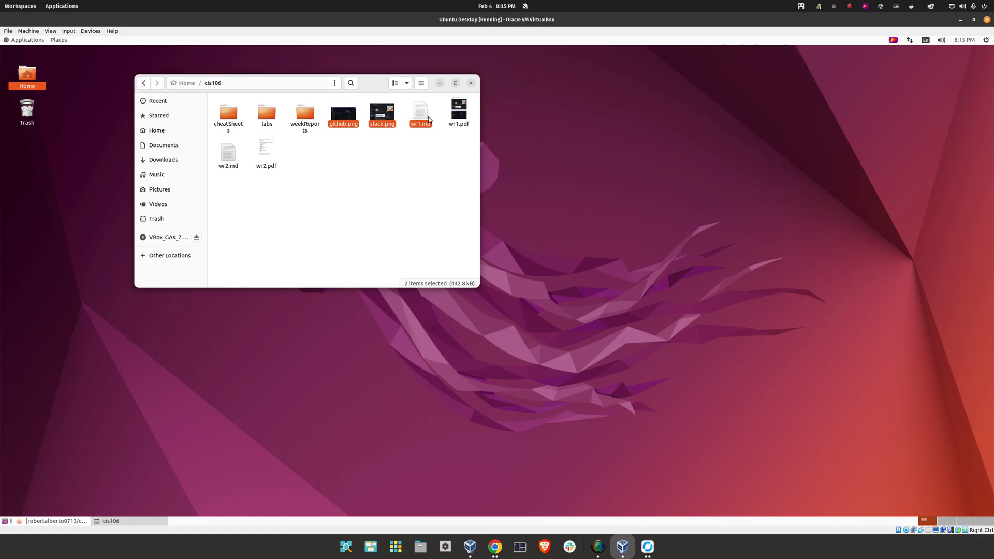
{"action": "left_click", "coordinate": [459, 108], "text": "ctrl"}
{"action": "left_click_drag", "start_coordinate": [346, 116], "coordinate": [308, 114]}
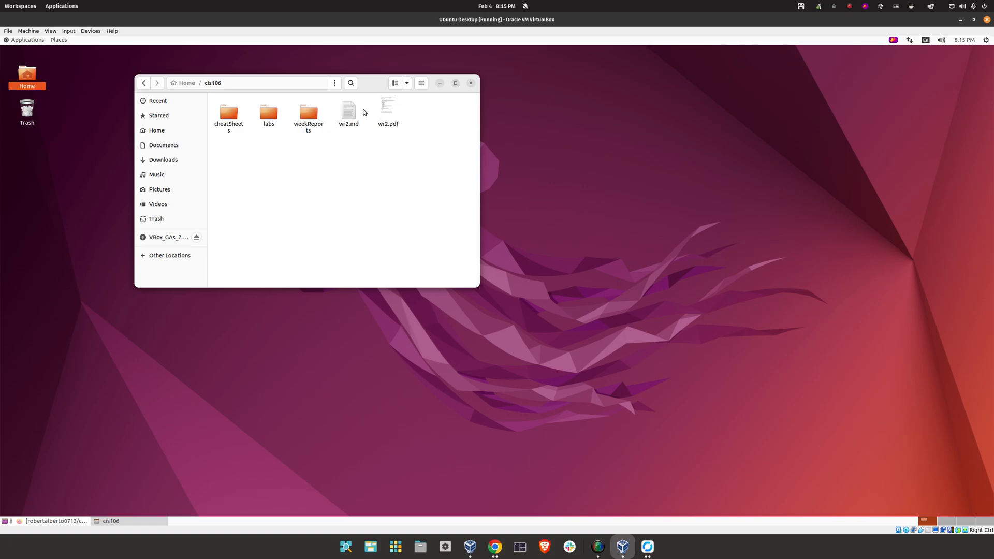
{"action": "left_click_drag", "start_coordinate": [349, 142], "coordinate": [409, 101]}
{"action": "left_click_drag", "start_coordinate": [349, 111], "coordinate": [308, 115]}
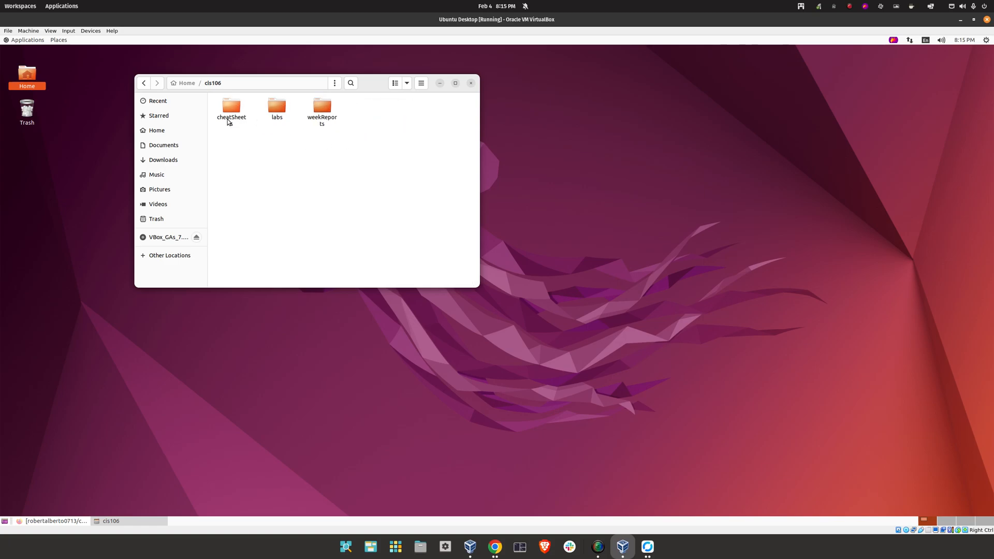
Inside labs, create two new folders named lab1 and lab2
{"action": "left_click", "coordinate": [279, 108]}
{"action": "right_click", "coordinate": [299, 207]}
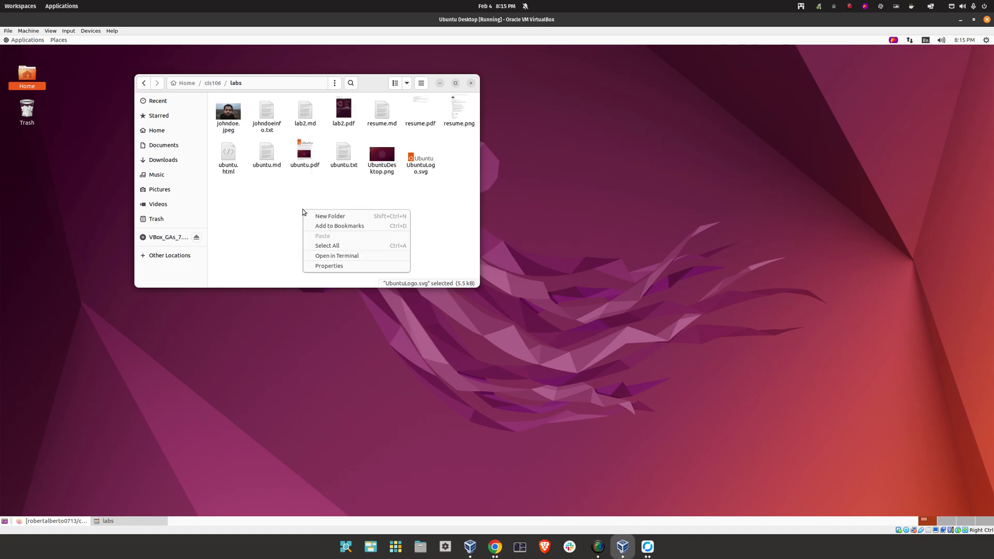
{"action": "left_click", "coordinate": [348, 218]}
{"action": "type", "text": "lab"}
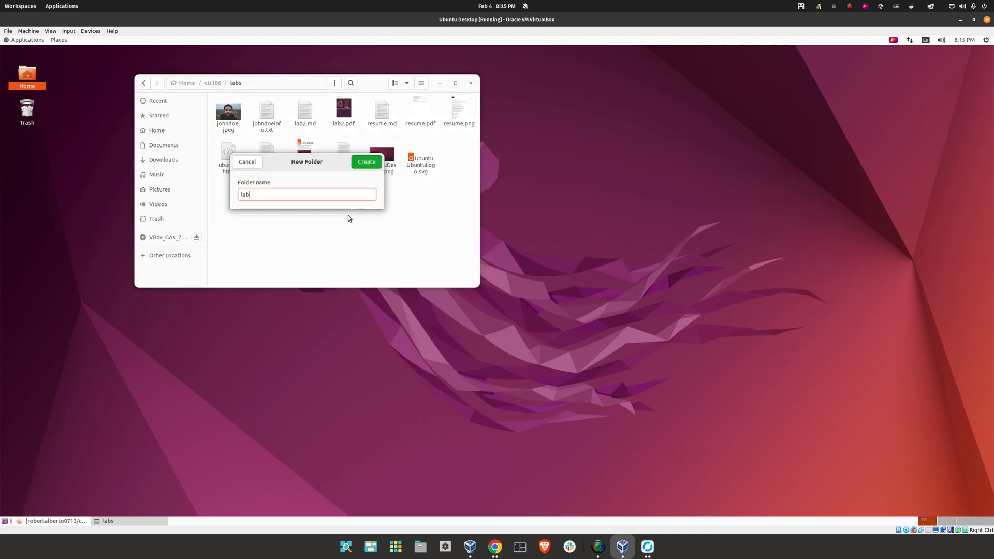
{"action": "type", "text": "1"}
{"action": "key", "text": "Return"}
{"action": "right_click", "coordinate": [348, 217]}
{"action": "left_click", "coordinate": [352, 222]}
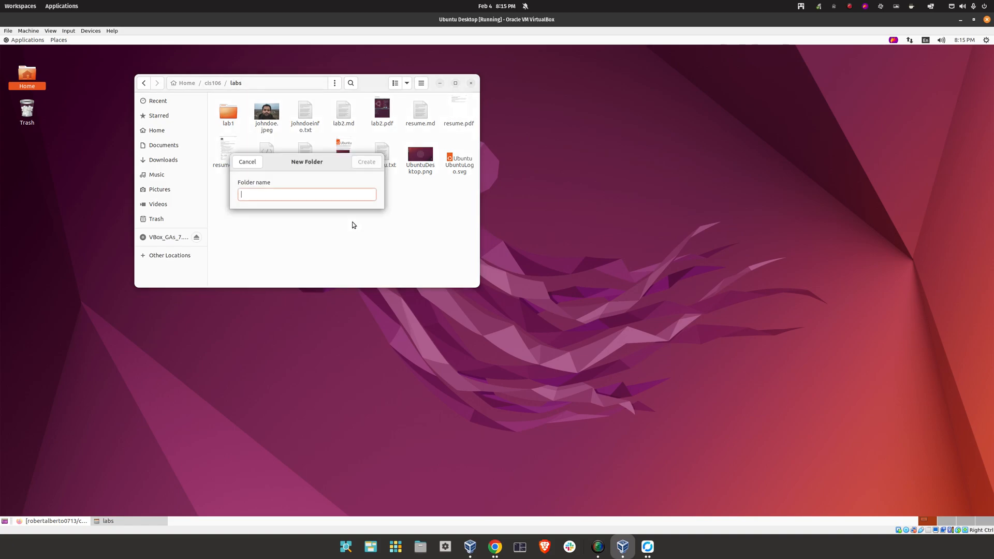
{"action": "type", "text": "lab2"}
{"action": "key", "text": "Return"}
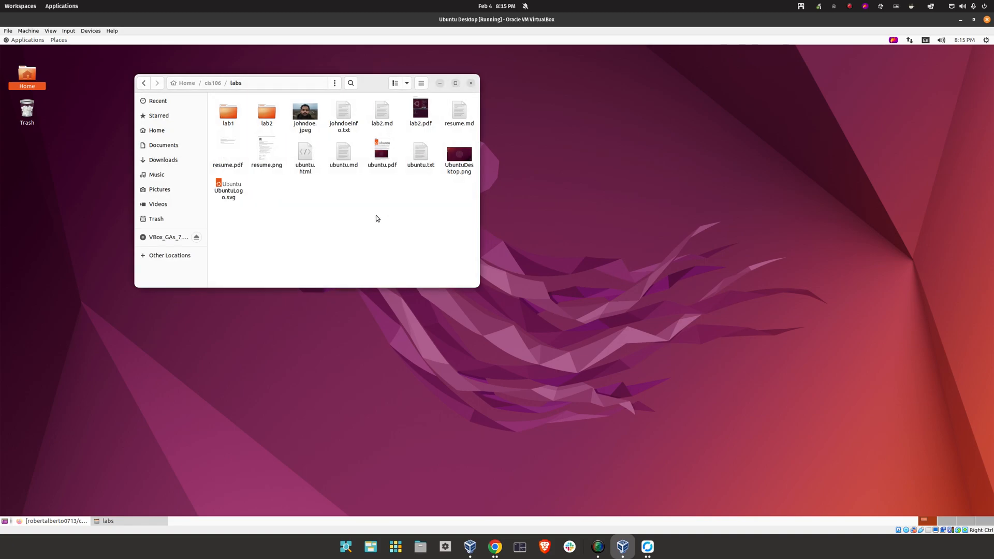
Delete the eleven loose johndoe, resume and ubuntu files from labs, keeping lab2.md
{"action": "left_click", "coordinate": [305, 111]}
{"action": "left_click", "coordinate": [343, 112], "text": "ctrl"}
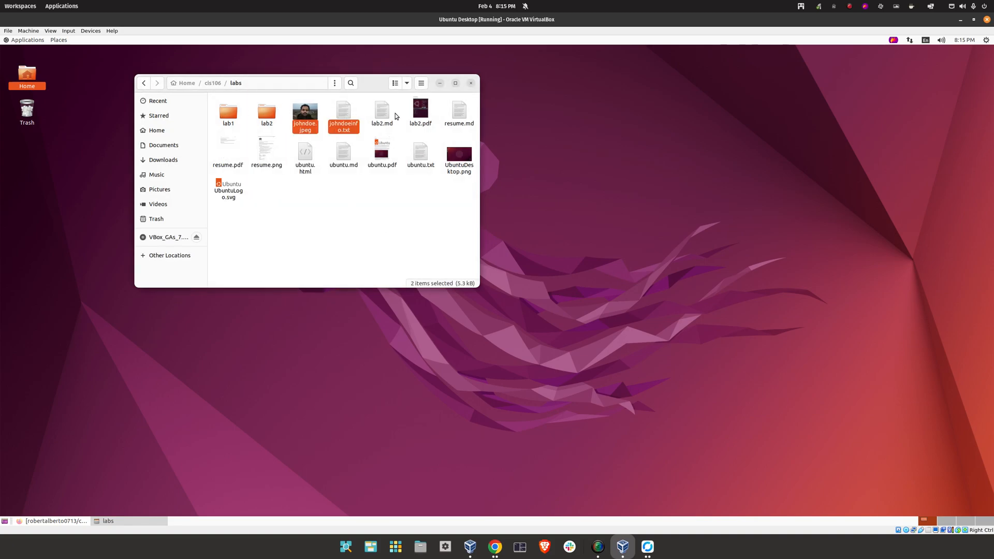
{"action": "left_click", "coordinate": [459, 112], "text": "ctrl"}
{"action": "left_click", "coordinate": [230, 156], "text": "ctrl"}
{"action": "left_click", "coordinate": [275, 163], "text": "ctrl"}
{"action": "left_click", "coordinate": [305, 152], "text": "ctrl"}
{"action": "left_click", "coordinate": [343, 153], "text": "ctrl"}
{"action": "left_click", "coordinate": [382, 153], "text": "ctrl"}
{"action": "left_click", "coordinate": [420, 152], "text": "ctrl"}
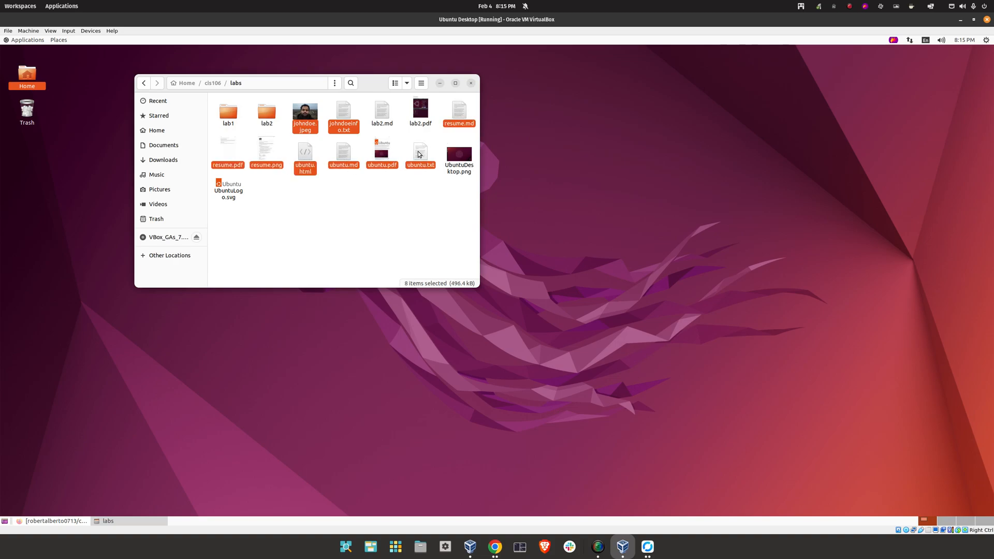
{"action": "left_click", "coordinate": [334, 194]}
{"action": "left_click", "coordinate": [308, 118]}
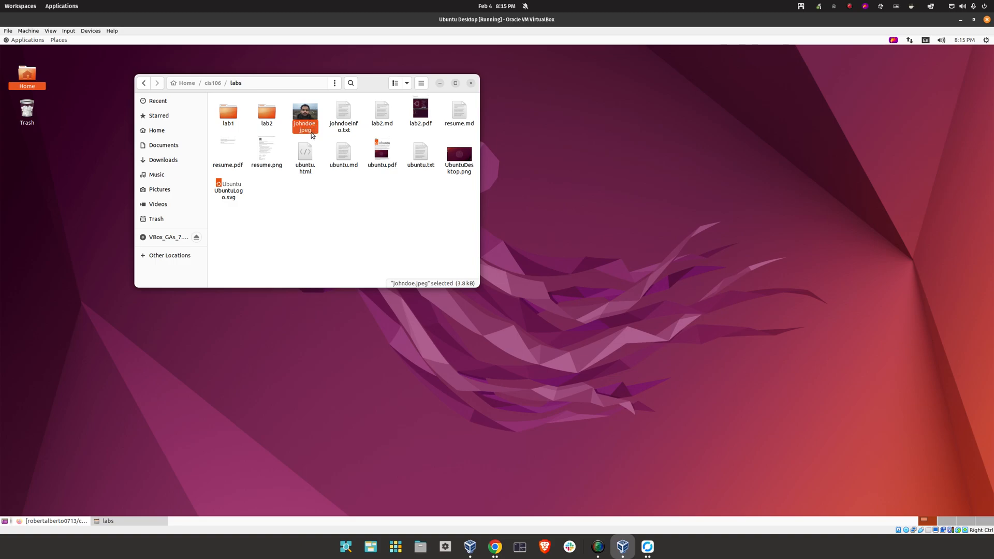
{"action": "left_click", "coordinate": [344, 110], "text": "ctrl"}
{"action": "left_click", "coordinate": [382, 111], "text": "ctrl"}
{"action": "left_click", "coordinate": [458, 110], "text": "ctrl"}
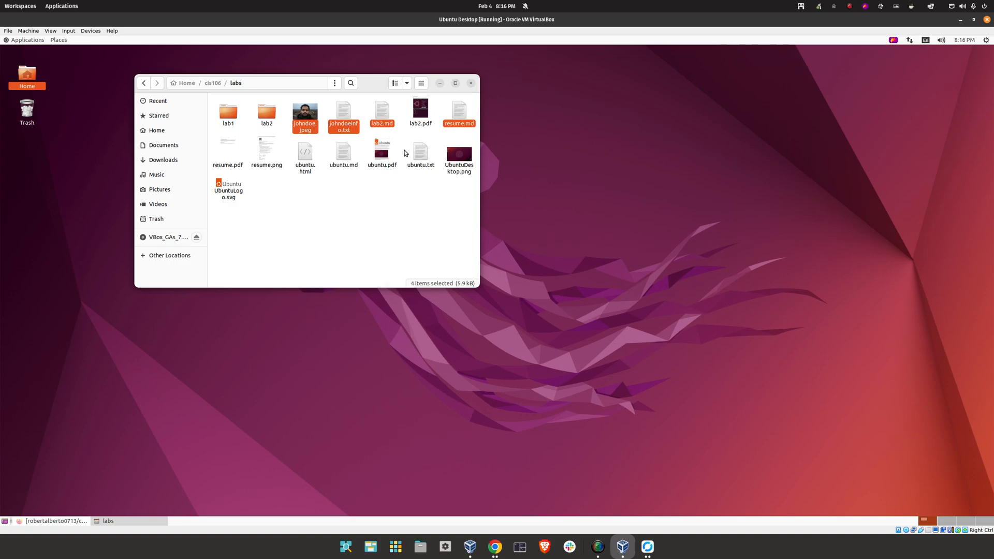
{"action": "left_click", "coordinate": [458, 155], "text": "ctrl"}
{"action": "left_click", "coordinate": [420, 153], "text": "ctrl"}
{"action": "left_click", "coordinate": [344, 155], "text": "ctrl"}
{"action": "left_click", "coordinate": [381, 152], "text": "ctrl"}
{"action": "left_click", "coordinate": [305, 156], "text": "ctrl"}
{"action": "left_click", "coordinate": [259, 168], "text": "ctrl"}
{"action": "left_click", "coordinate": [227, 151], "text": "ctrl"}
{"action": "left_click", "coordinate": [229, 188], "text": "ctrl"}
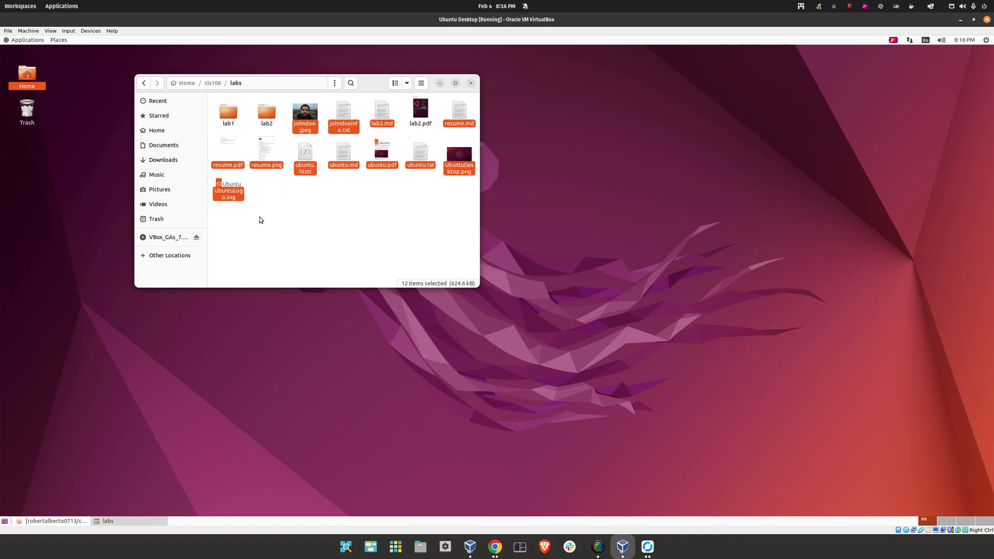
{"action": "left_click", "coordinate": [383, 124], "text": "ctrl"}
{"action": "key", "text": "Delete"}
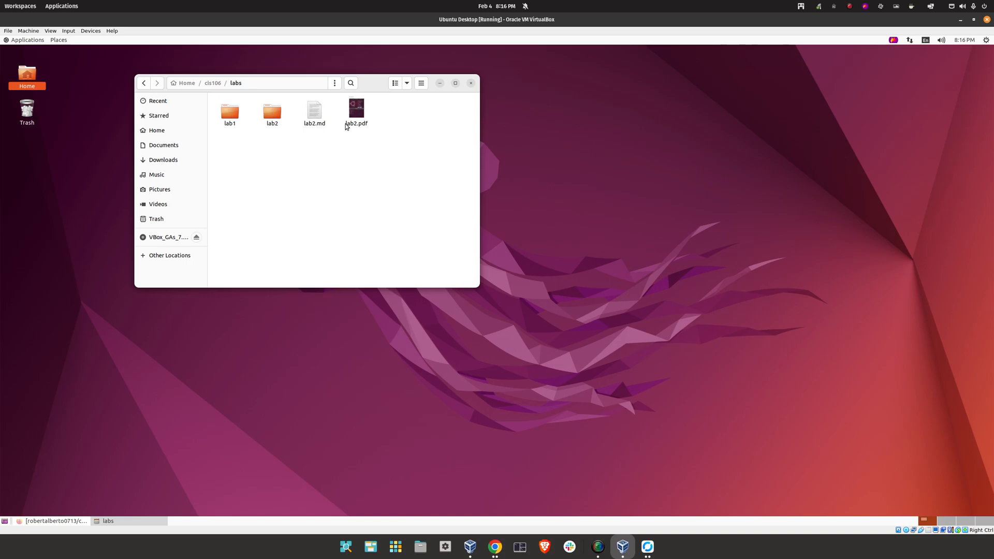
Trash lab2.md and lab2.pdf from labs and close the file manager
{"action": "left_click_drag", "start_coordinate": [309, 138], "coordinate": [372, 103]}
{"action": "right_click", "coordinate": [360, 109]}
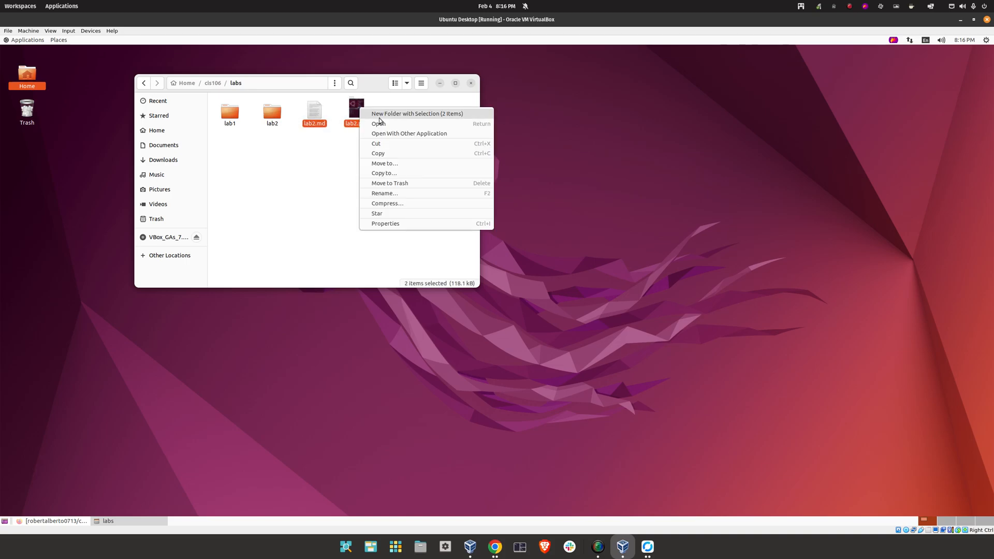
{"action": "left_click", "coordinate": [412, 183]}
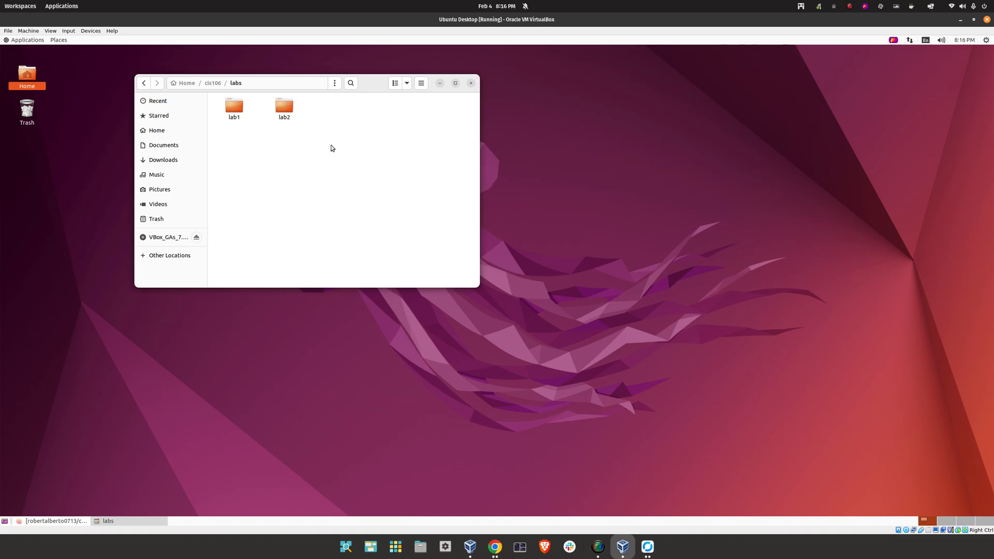
{"action": "left_click", "coordinate": [470, 84]}
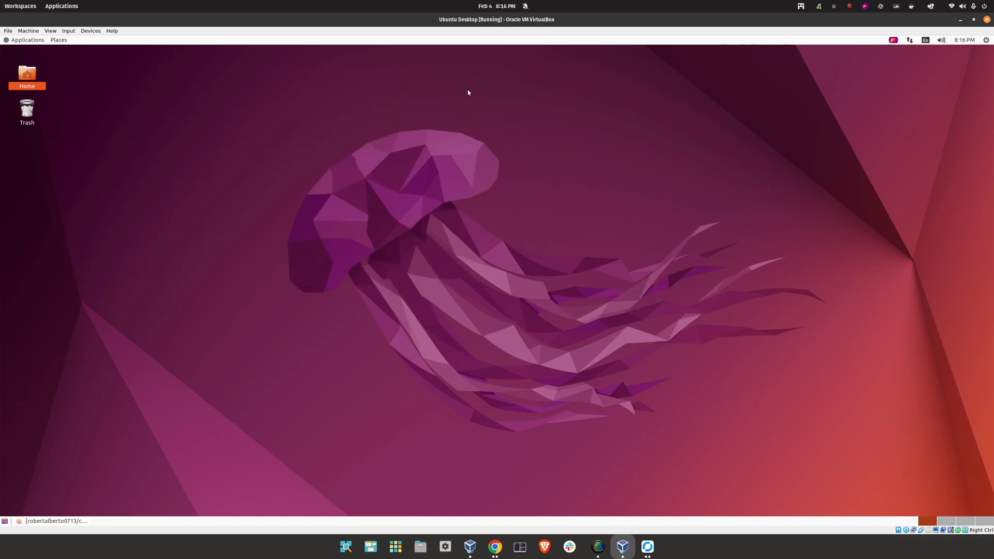
Launch Visual Studio Code and choose the cis106 folder as its workspace
{"action": "left_click", "coordinate": [23, 39]}
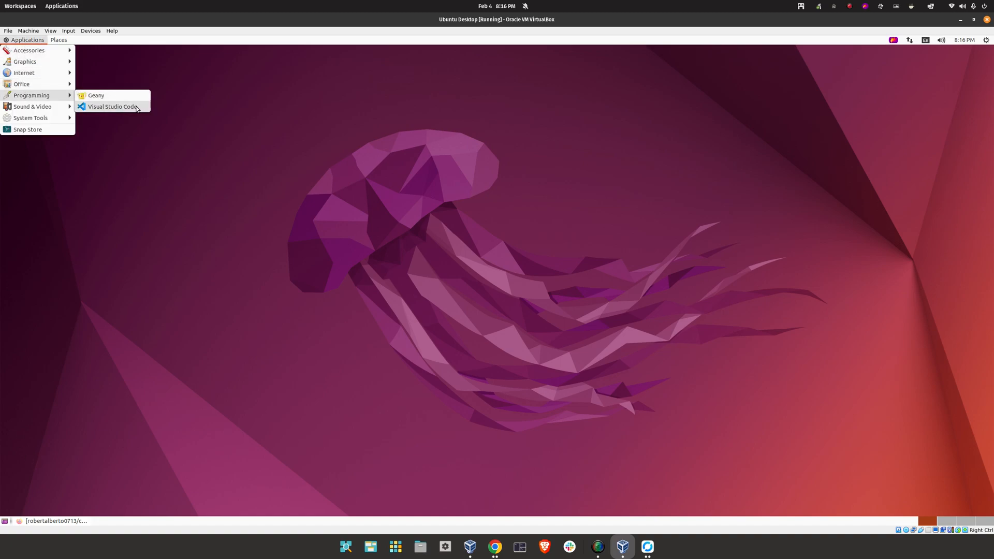
{"action": "left_click", "coordinate": [136, 108]}
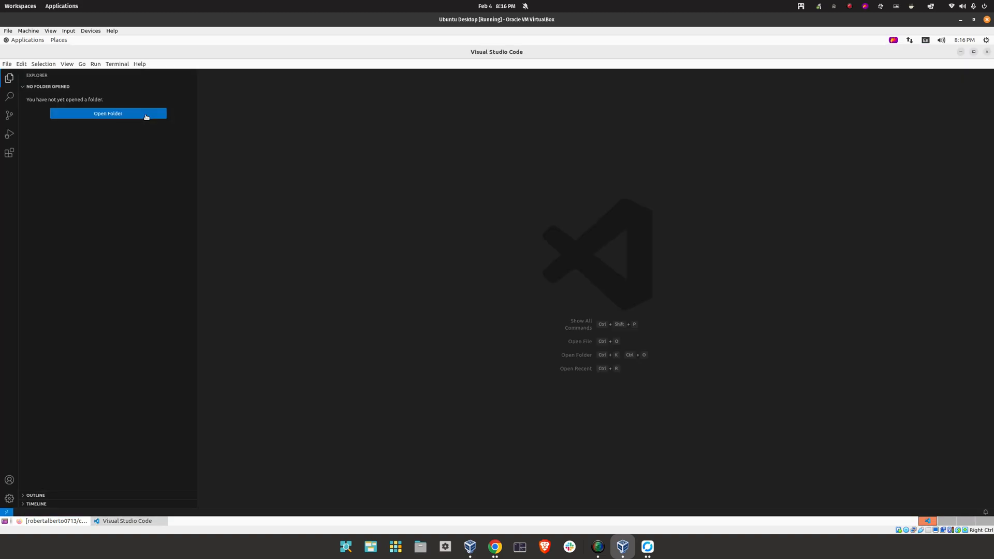
{"action": "left_click", "coordinate": [111, 115]}
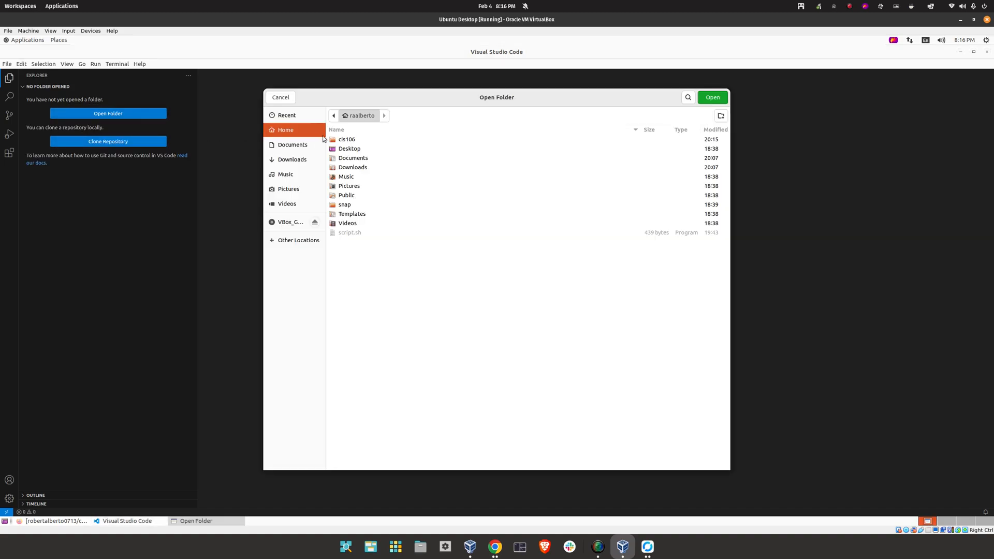
{"action": "left_click", "coordinate": [348, 141]}
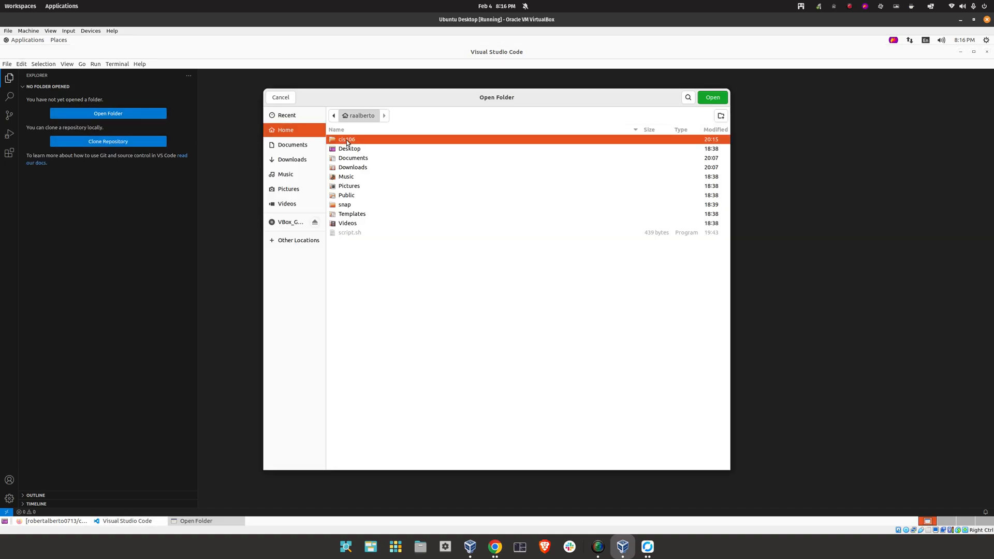
{"action": "left_click", "coordinate": [711, 98]}
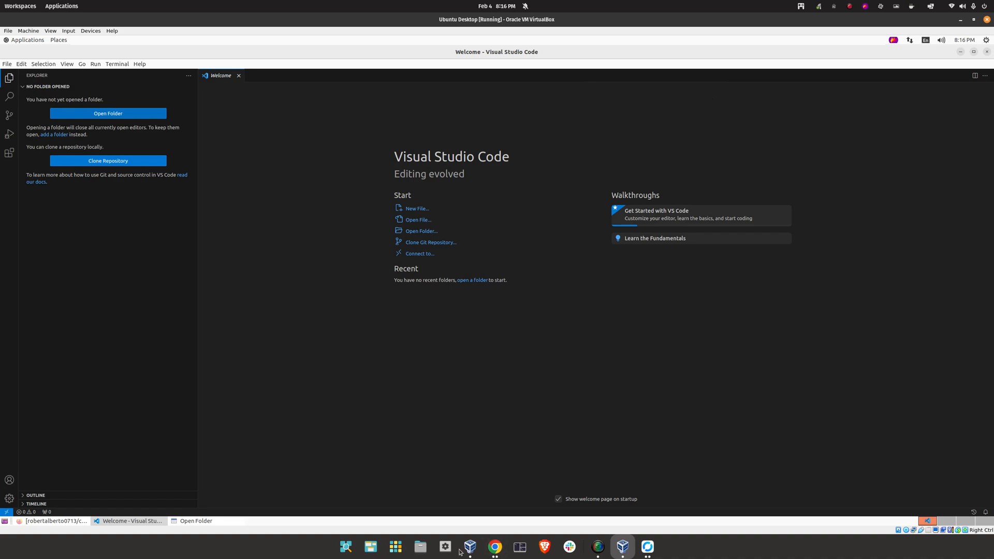
{"action": "left_click", "coordinate": [212, 522]}
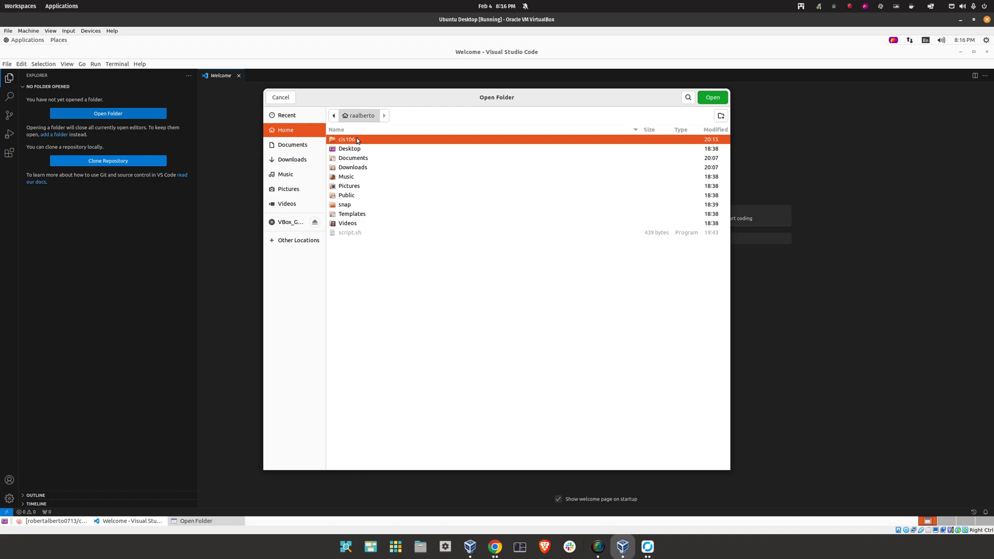
{"action": "left_click", "coordinate": [719, 97]}
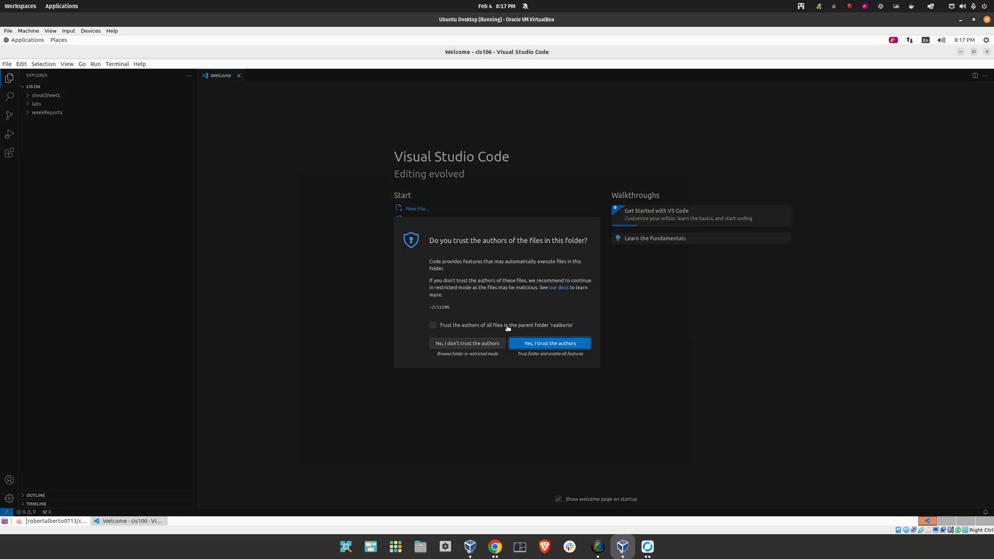
Trust the cis106 authors, close Welcome, and create lab2.md under labs/lab2
{"action": "left_click", "coordinate": [548, 345]}
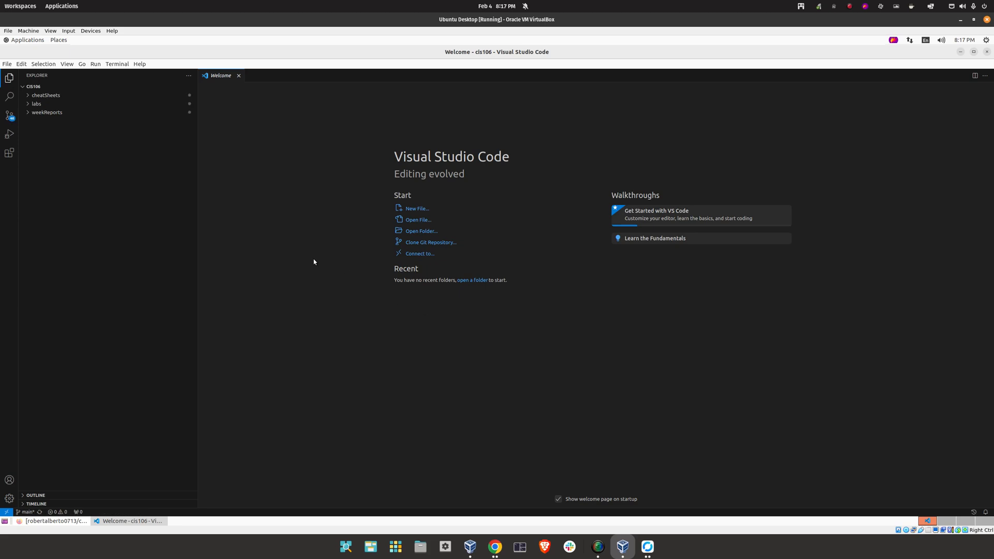
{"action": "left_click", "coordinate": [240, 75]}
{"action": "left_click", "coordinate": [28, 104]}
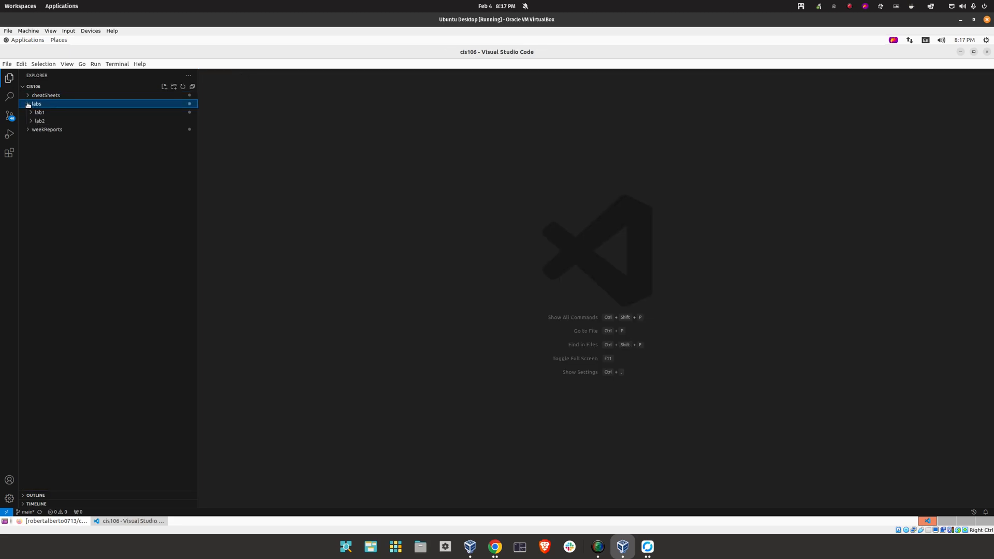
{"action": "left_click", "coordinate": [32, 121]}
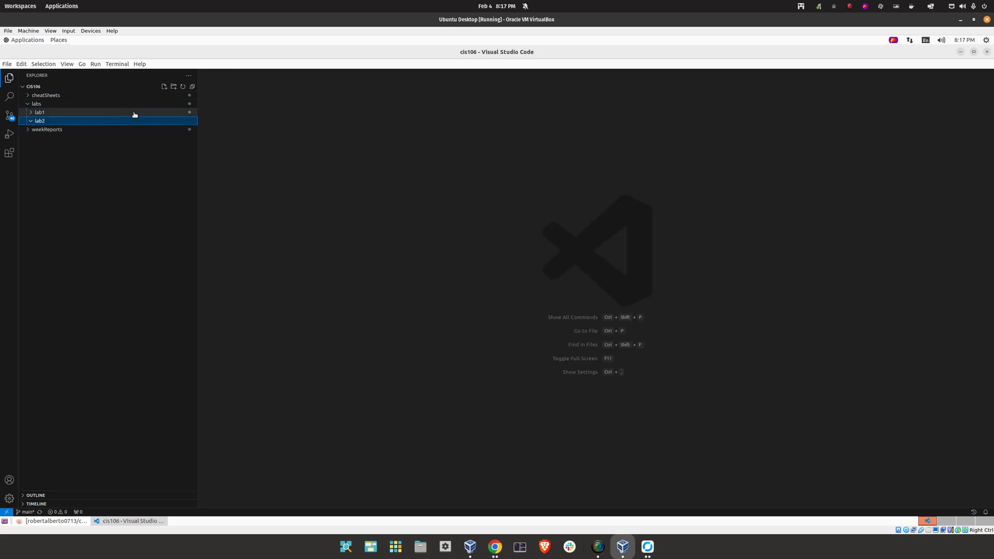
{"action": "left_click", "coordinate": [165, 87]}
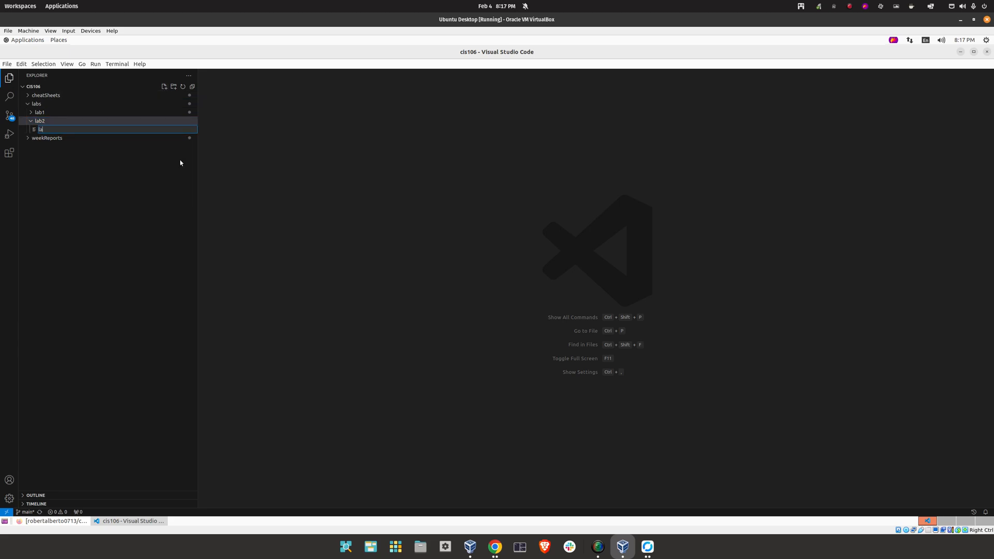
{"action": "type", "text": "lab2.md"}
{"action": "key", "text": "ctrl+equal"}
{"action": "key", "text": "ctrl+equal"}
{"action": "key", "text": "ctrl+equal"}
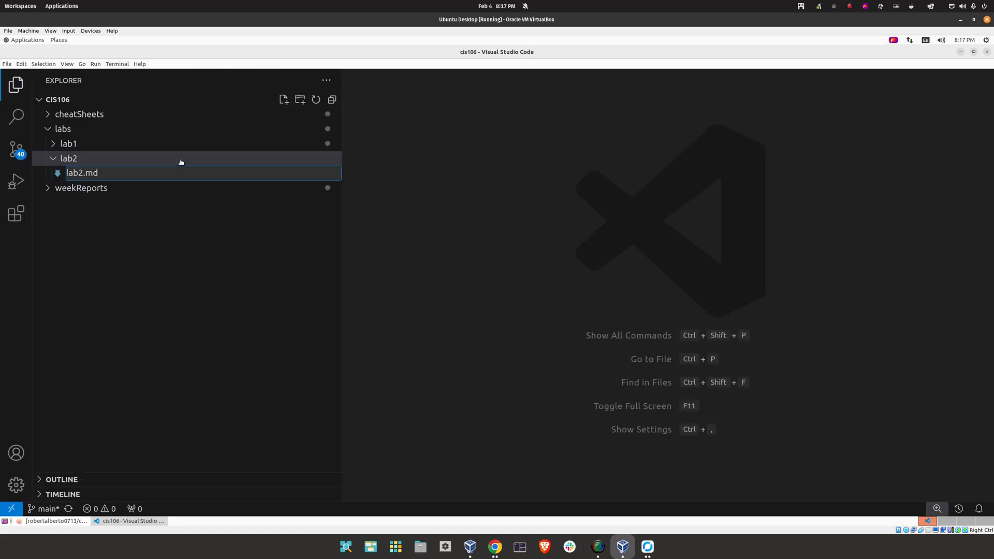
{"action": "key", "text": "Return"}
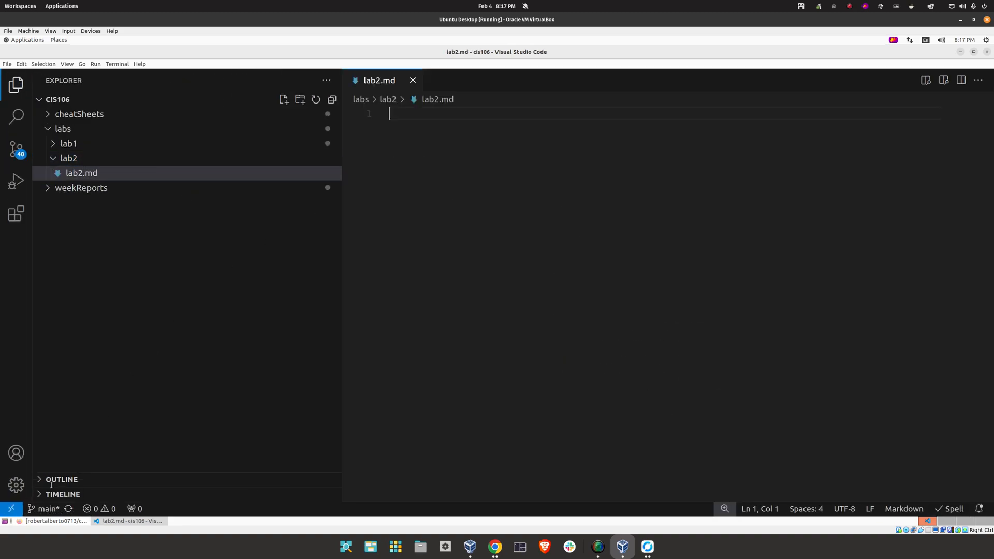
Copy the Lab 2 Submission markdown block from the course page in Firefox
{"action": "left_click", "coordinate": [54, 520]}
{"action": "left_click", "coordinate": [50, 49]}
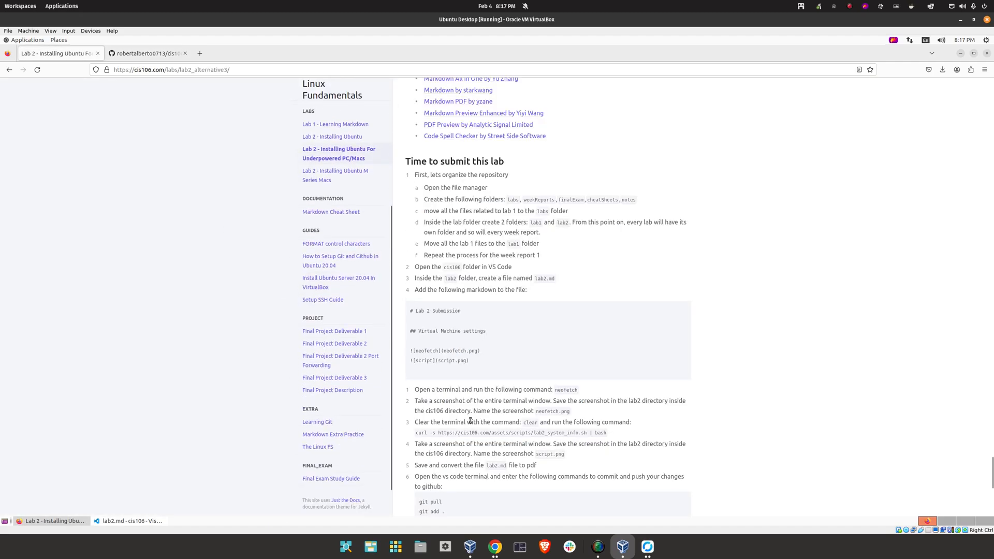
{"action": "scroll", "coordinate": [470, 420], "scroll_direction": "down", "scroll_amount": 3}
{"action": "left_click_drag", "start_coordinate": [471, 238], "coordinate": [410, 177]}
{"action": "right_click", "coordinate": [421, 181]}
{"action": "left_click", "coordinate": [436, 186]}
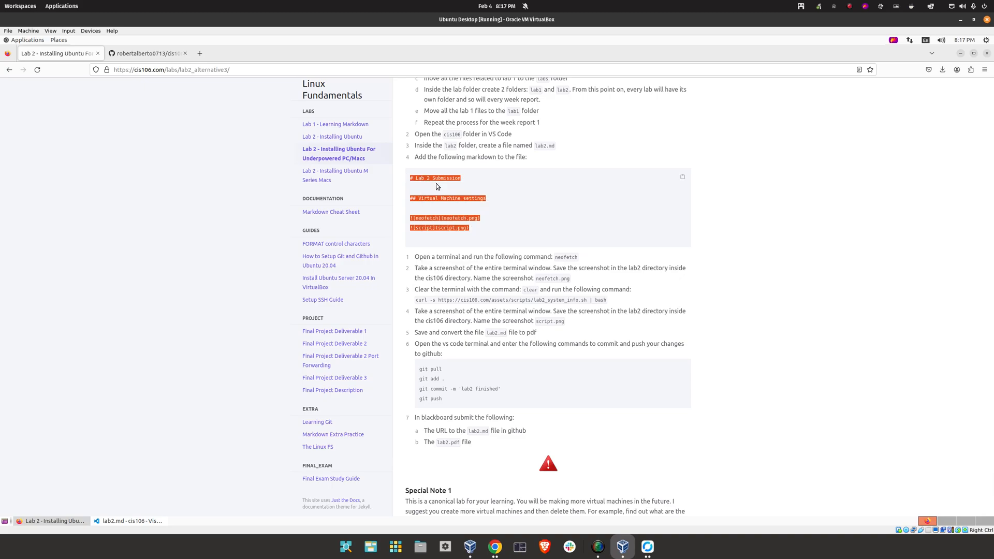
Paste the markdown into lab2.md, save it, and close VS Code
{"action": "left_click", "coordinate": [129, 520]}
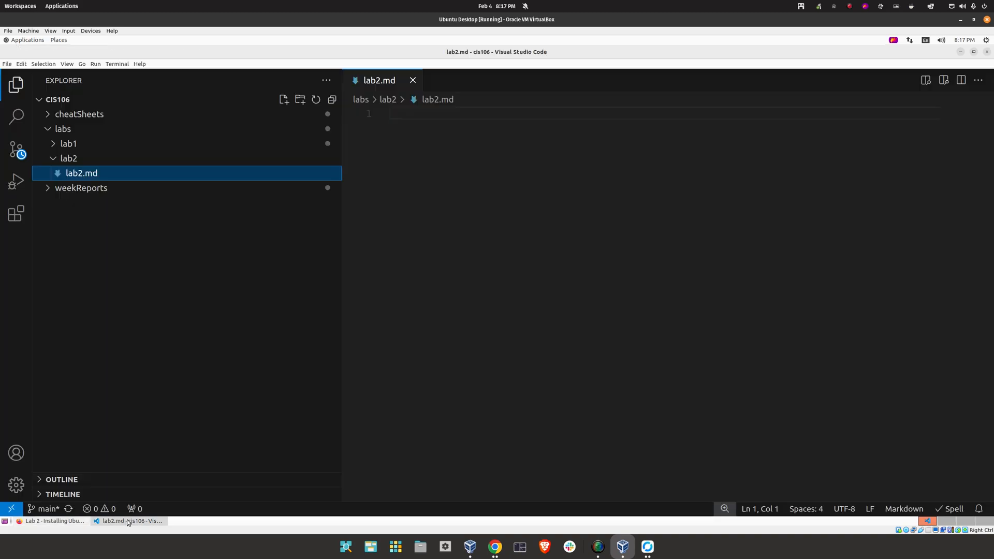
{"action": "right_click", "coordinate": [415, 144]}
{"action": "left_click", "coordinate": [434, 209]}
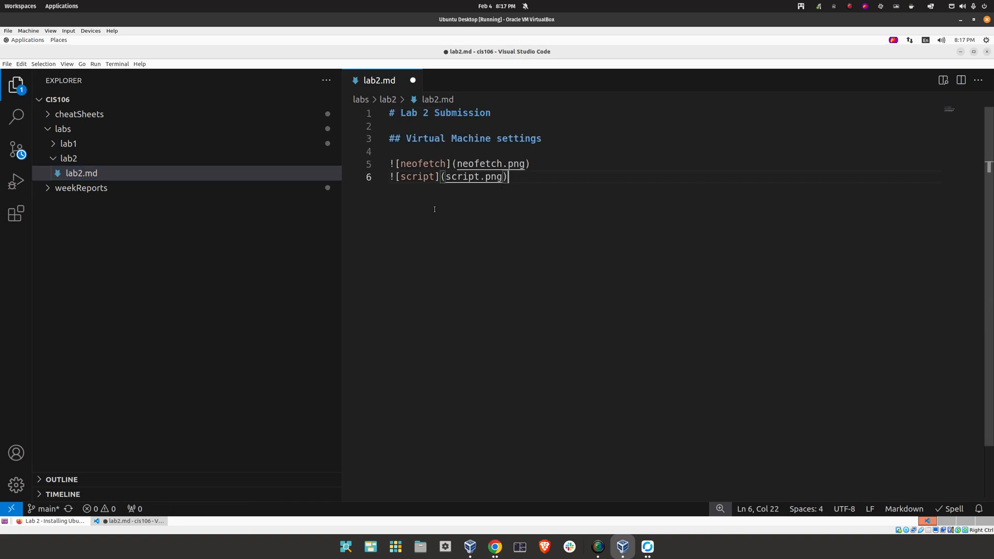
{"action": "right_click", "coordinate": [430, 228]}
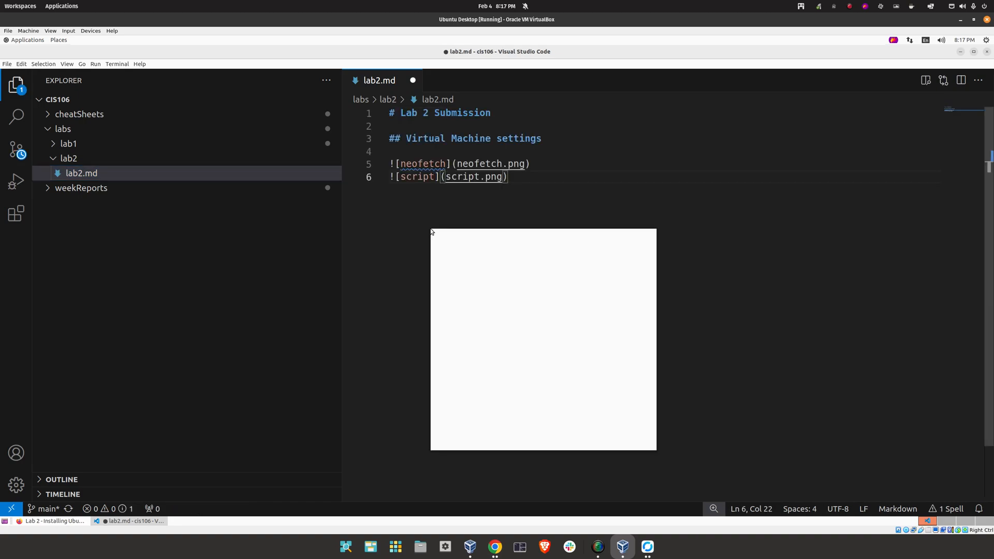
{"action": "left_click", "coordinate": [404, 230]}
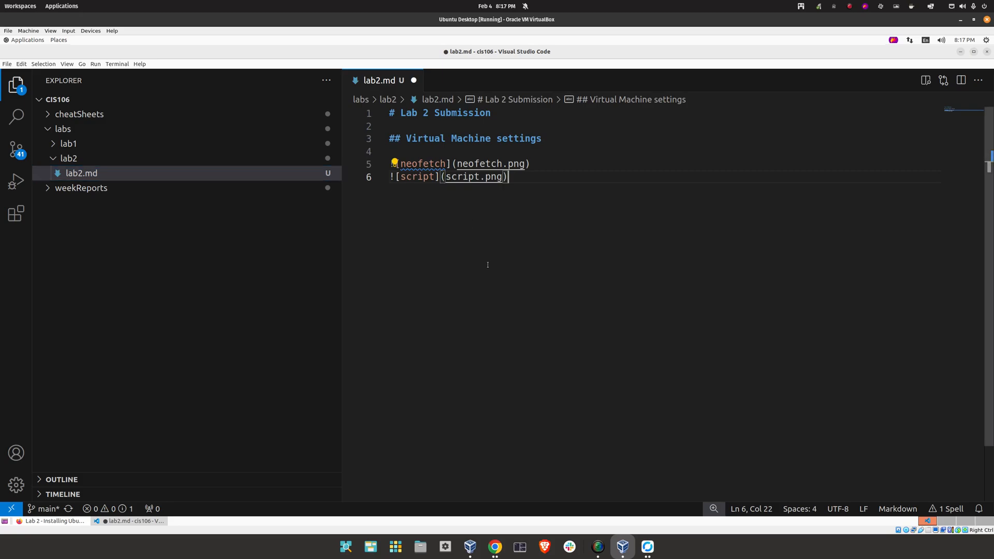
{"action": "key", "text": "ctrl+s"}
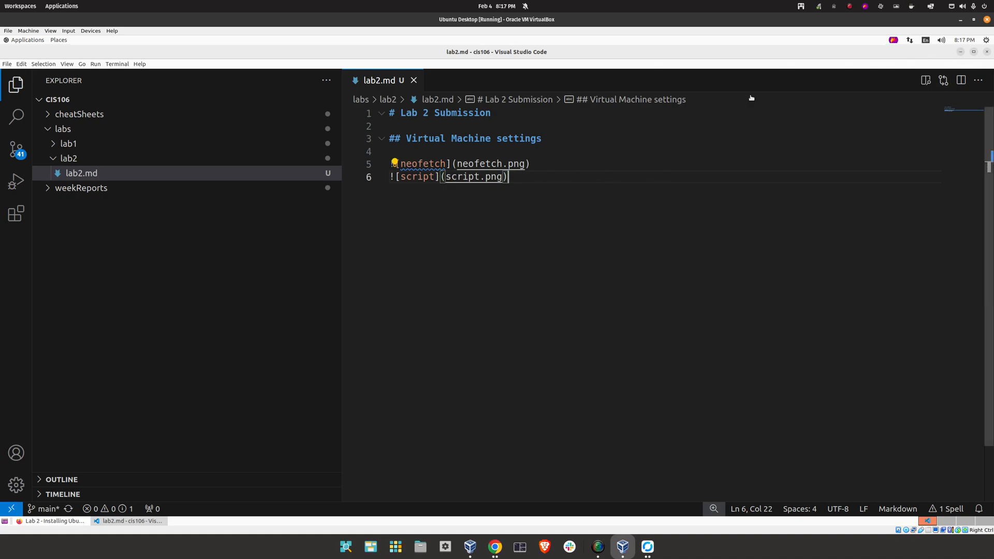
{"action": "left_click", "coordinate": [986, 52]}
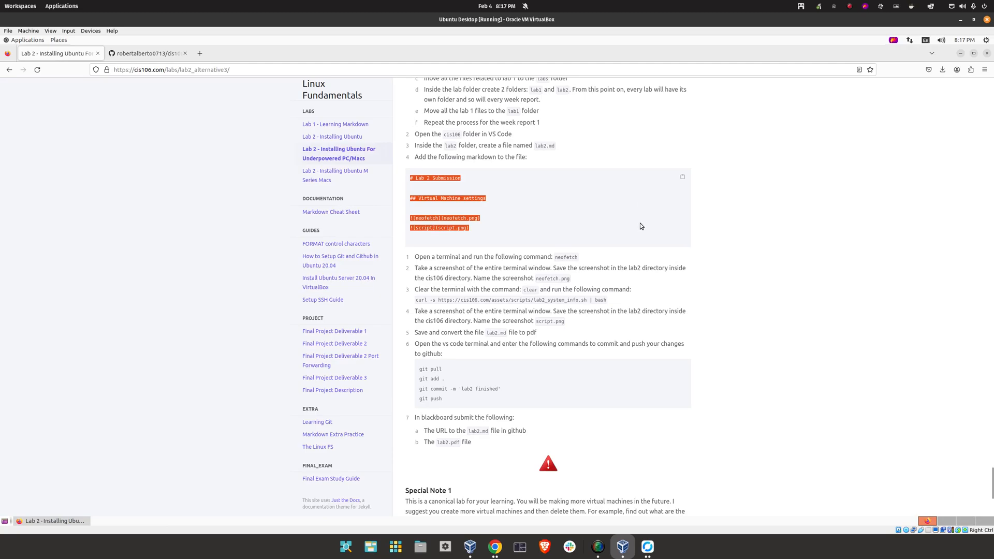
Copy the neofetch command from the lab page and run it in a Tilix terminal
{"action": "left_click_drag", "start_coordinate": [414, 257], "coordinate": [496, 259]}
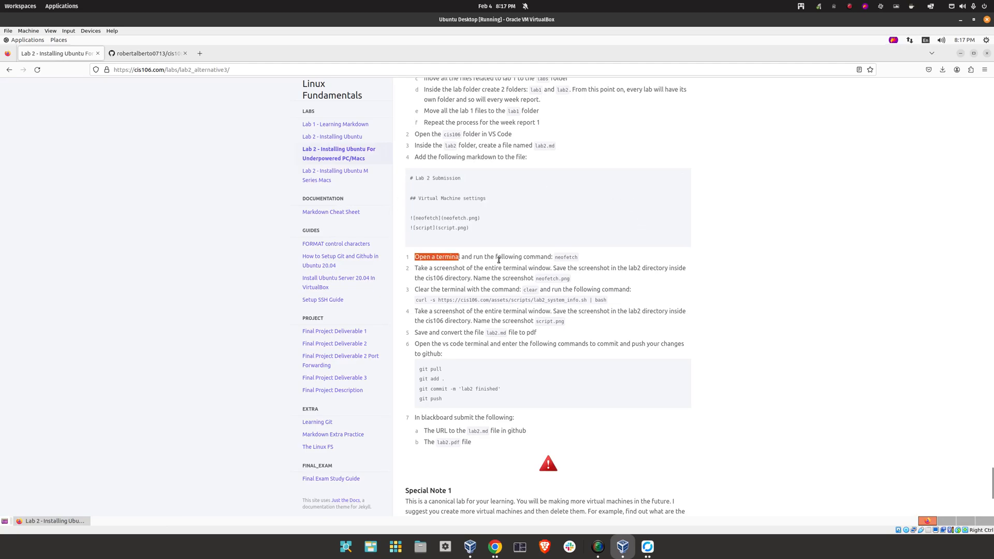
{"action": "double_click", "coordinate": [560, 257]}
{"action": "right_click", "coordinate": [560, 257]}
{"action": "left_click", "coordinate": [587, 264]}
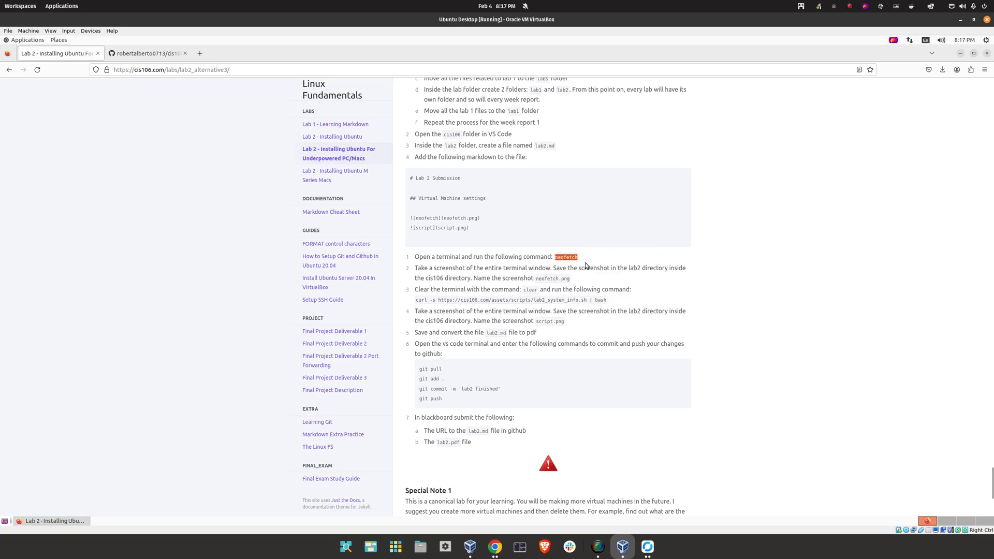
{"action": "left_click", "coordinate": [23, 40]}
{"action": "mouse_move", "coordinate": [46, 118]}
{"action": "left_click", "coordinate": [111, 220]}
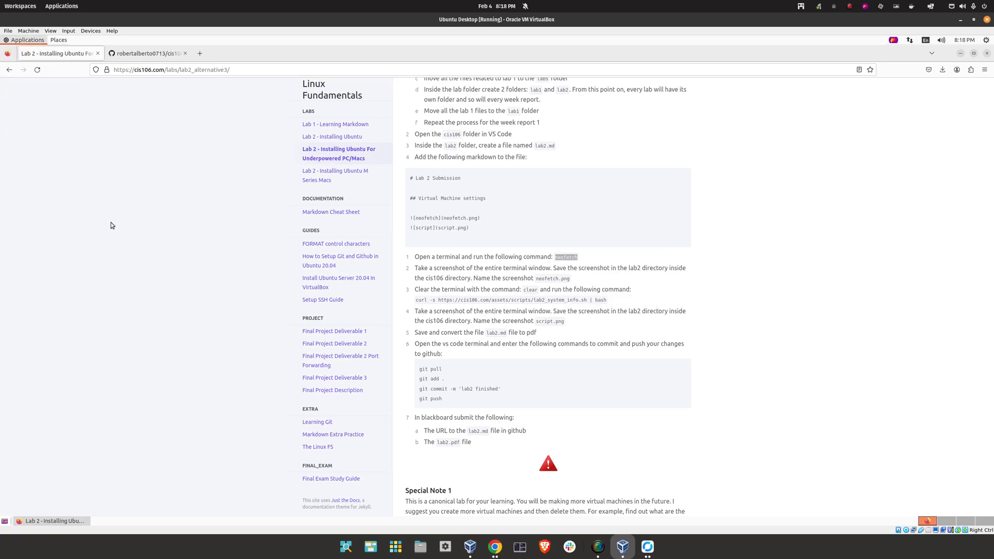
{"action": "right_click", "coordinate": [199, 139]}
{"action": "left_click", "coordinate": [200, 191]}
{"action": "key", "text": "Return"}
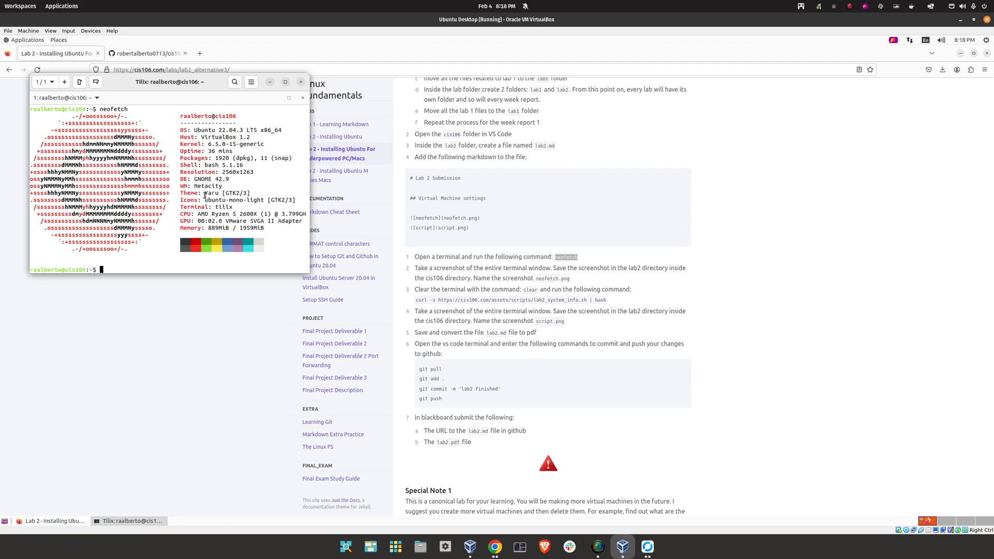
Capture the terminal window showing the neofetch output with Flameshot
{"action": "key", "text": "Print"}
{"action": "left_click_drag", "start_coordinate": [309, 71], "coordinate": [27, 271]}
{"action": "left_click_drag", "start_coordinate": [167, 71], "coordinate": [167, 73]}
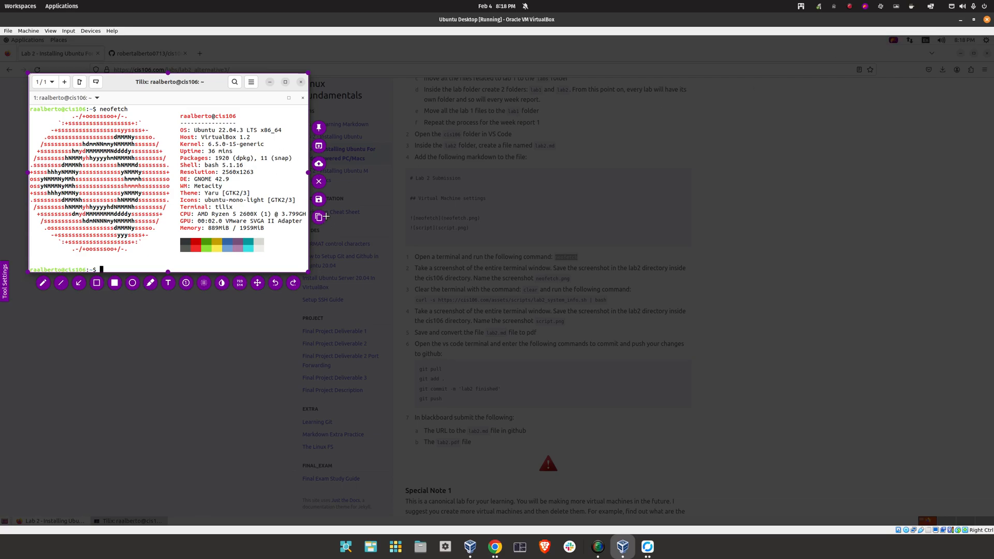
{"action": "left_click", "coordinate": [318, 199]}
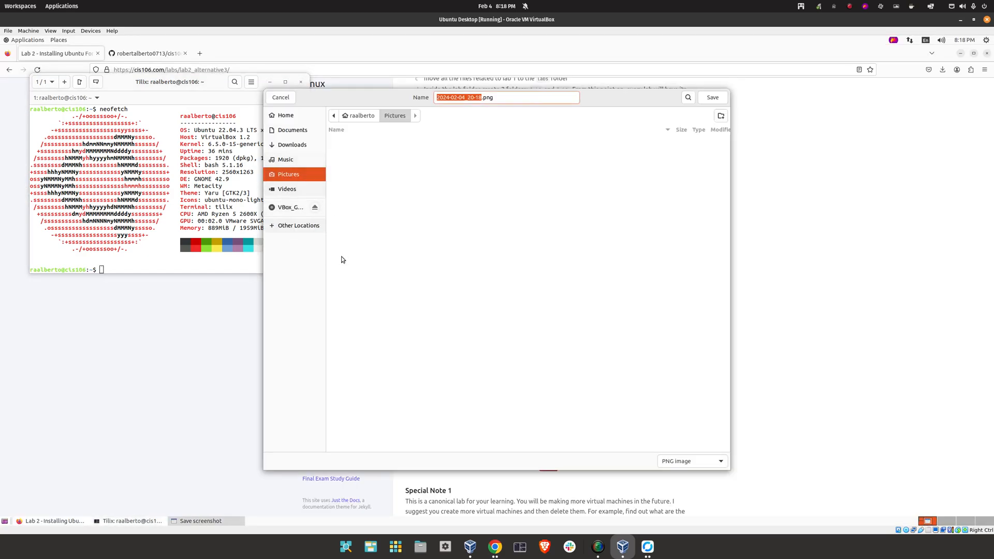
Save the capture as neofetch.png in Home/cis106/labs/lab2
{"action": "left_click", "coordinate": [307, 115]}
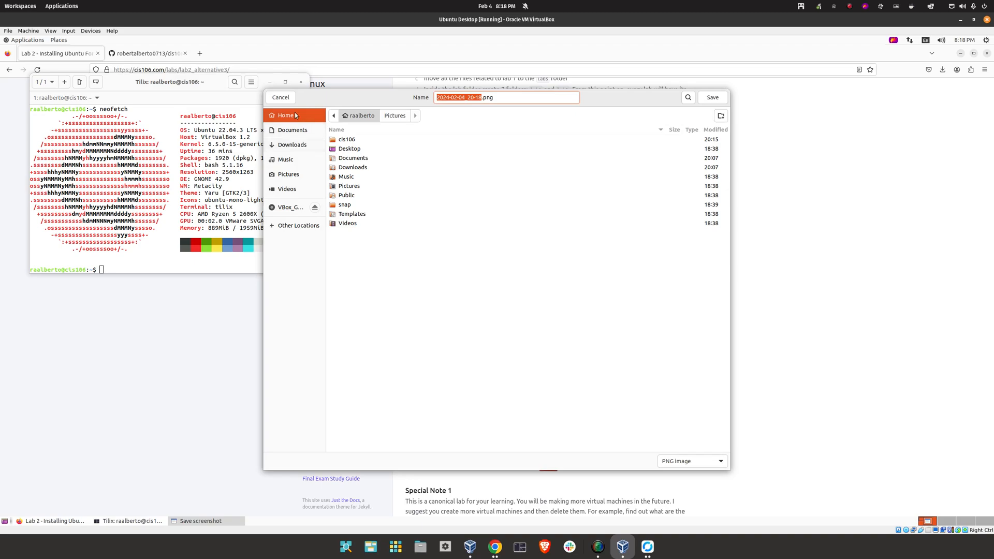
{"action": "double_click", "coordinate": [353, 141]}
{"action": "left_click", "coordinate": [344, 149]}
{"action": "double_click", "coordinate": [344, 150]}
{"action": "double_click", "coordinate": [344, 150]}
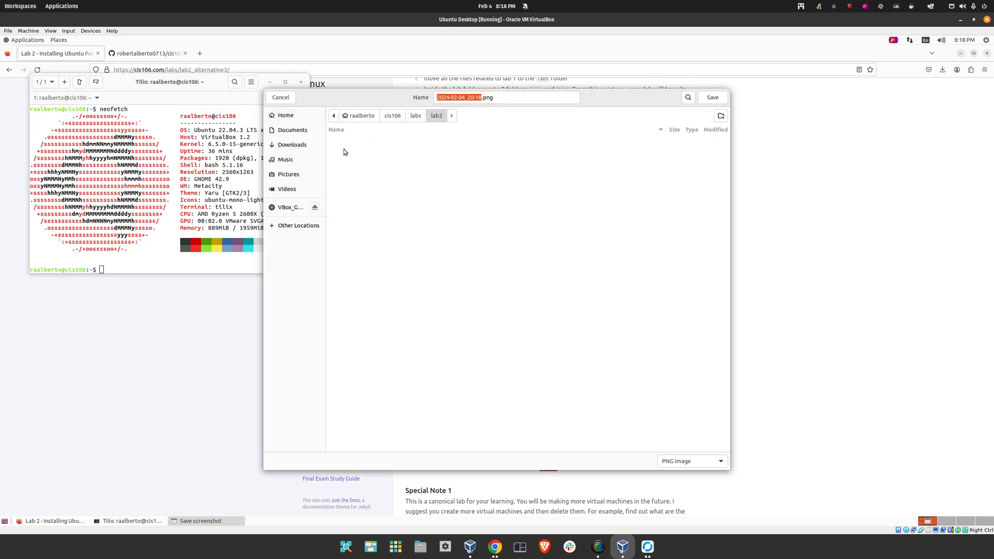
{"action": "left_click", "coordinate": [515, 98]}
{"action": "key", "text": "ctrl+a"}
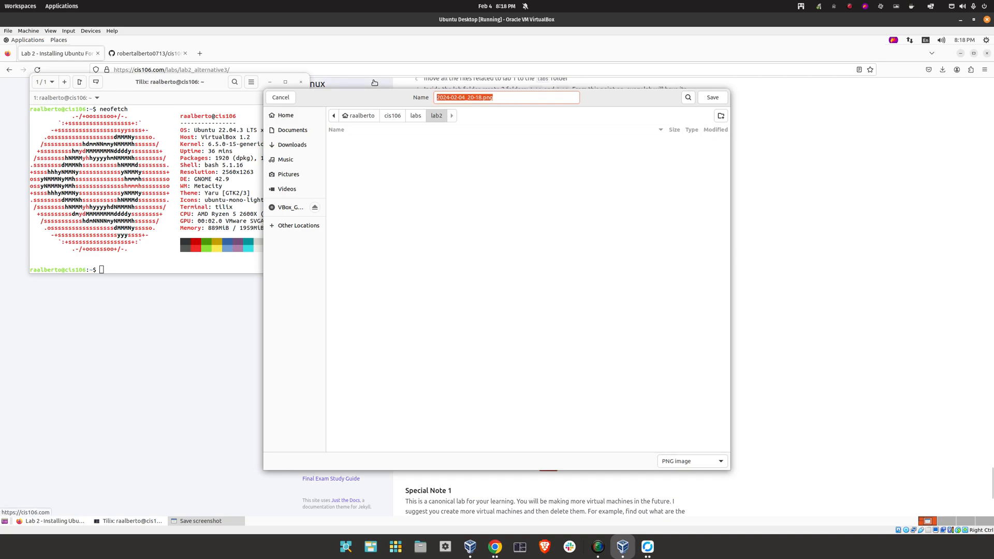
{"action": "type", "text": "neo"}
{"action": "left_click", "coordinate": [711, 99]}
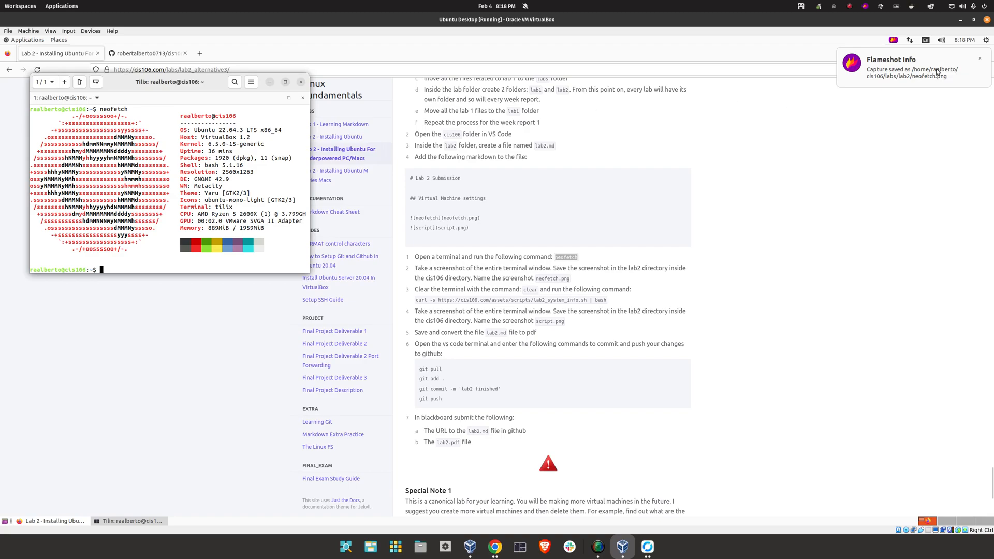
{"action": "left_click", "coordinate": [979, 59]}
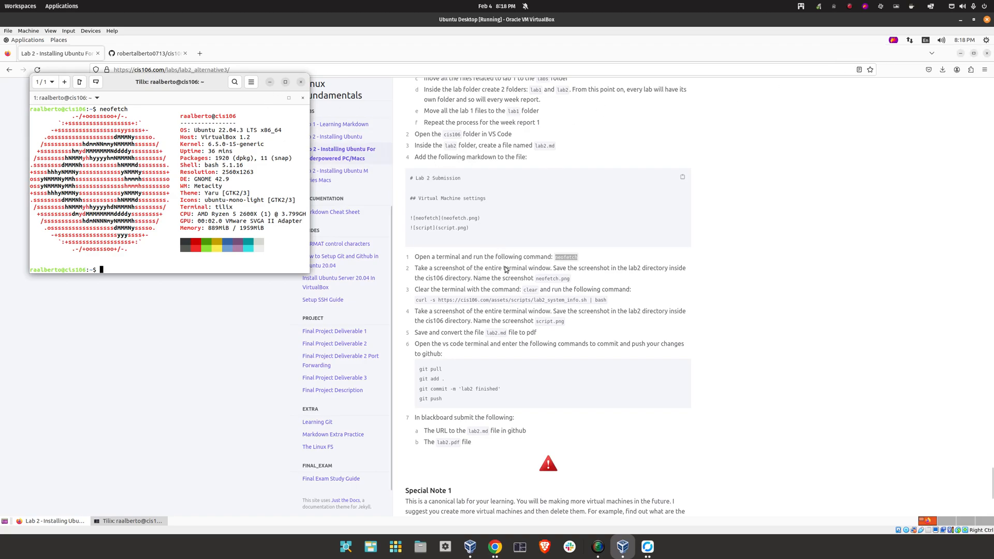
{"action": "left_click_drag", "start_coordinate": [416, 299], "coordinate": [612, 302]}
Copy the lab2 system-info curl command and run it in a cleared Tilix terminal
{"action": "right_click", "coordinate": [569, 300]}
{"action": "left_click", "coordinate": [585, 311]}
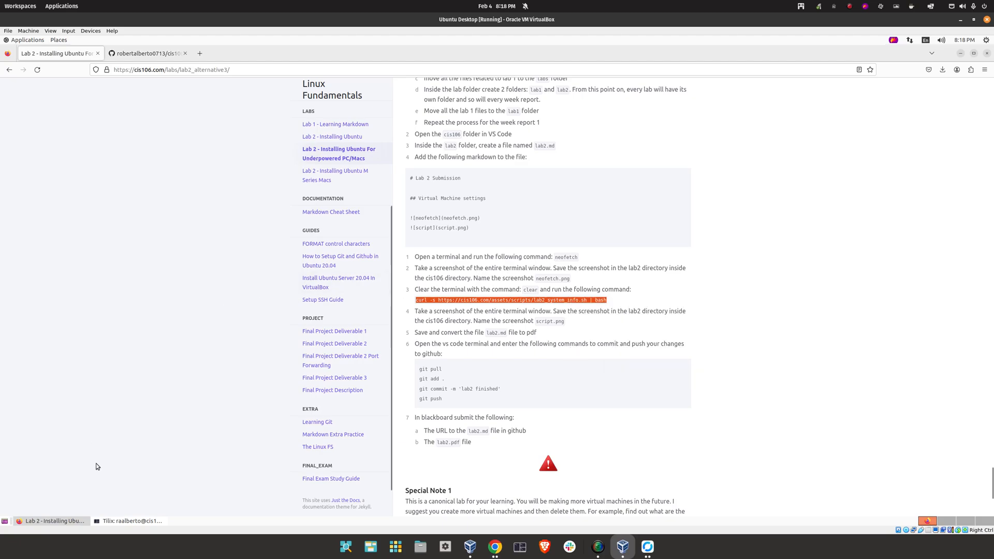
{"action": "left_click", "coordinate": [127, 521]}
{"action": "type", "text": "clear"}
{"action": "key", "text": "Return"}
{"action": "right_click", "coordinate": [136, 126]}
{"action": "left_click", "coordinate": [126, 178]}
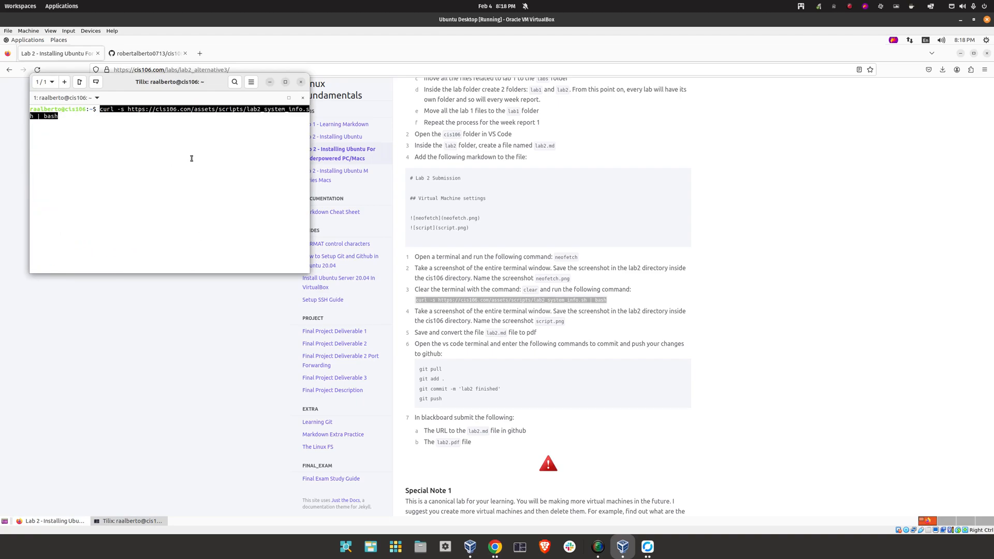
{"action": "key", "text": "Return"}
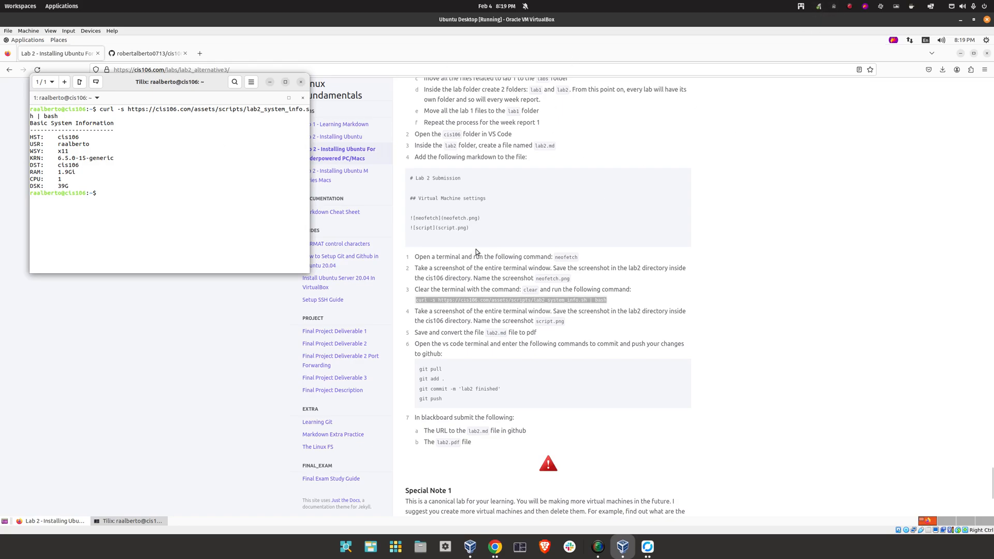
Capture the script output with Flameshot, save it as script.png, and close Tilix
{"action": "left_click", "coordinate": [894, 42]}
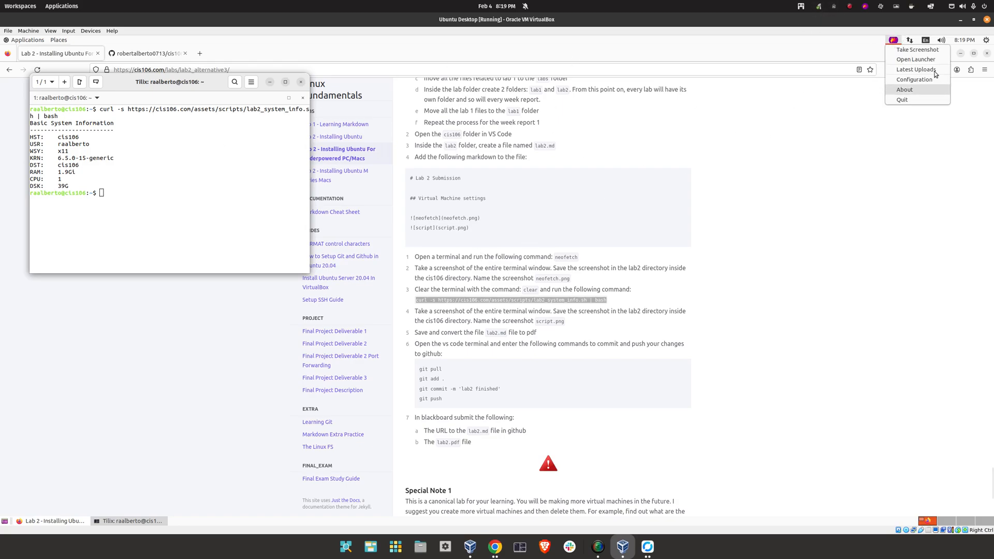
{"action": "left_click", "coordinate": [903, 49]}
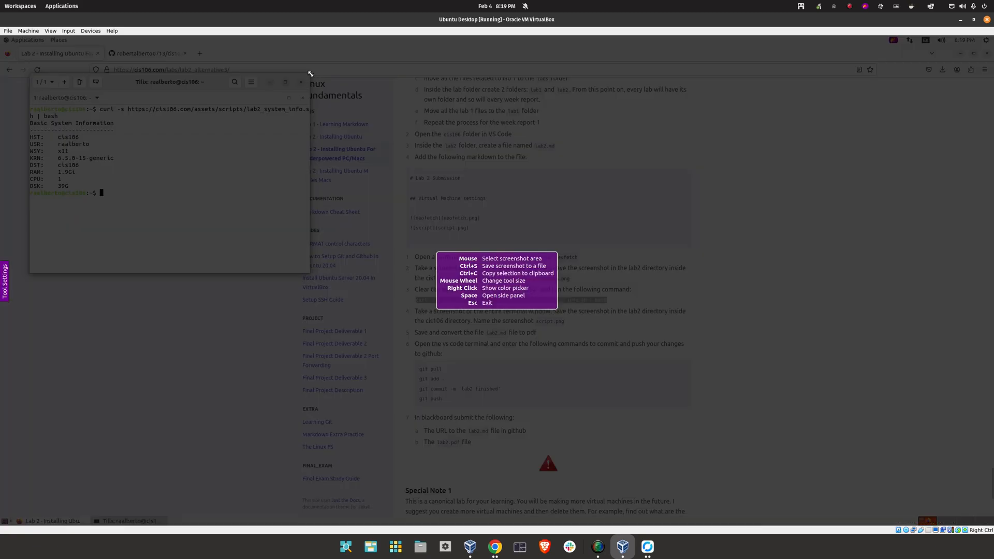
{"action": "left_click_drag", "start_coordinate": [310, 74], "coordinate": [29, 272]}
{"action": "left_click", "coordinate": [320, 199]}
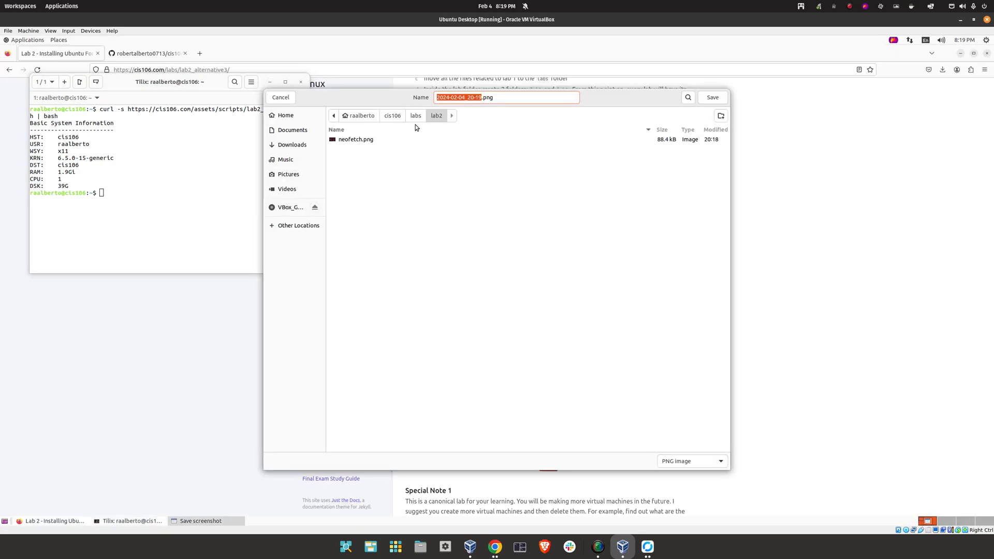
{"action": "left_click", "coordinate": [522, 97]}
{"action": "key", "text": "ctrl+a"}
{"action": "type", "text": "s"}
{"action": "left_click", "coordinate": [713, 98]}
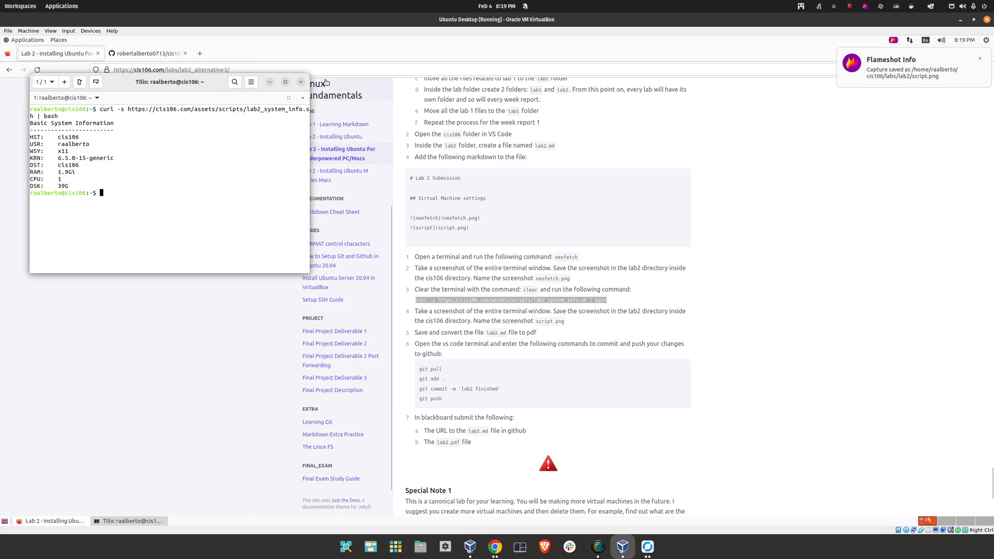
{"action": "left_click", "coordinate": [300, 82]}
{"action": "left_click", "coordinate": [23, 39]}
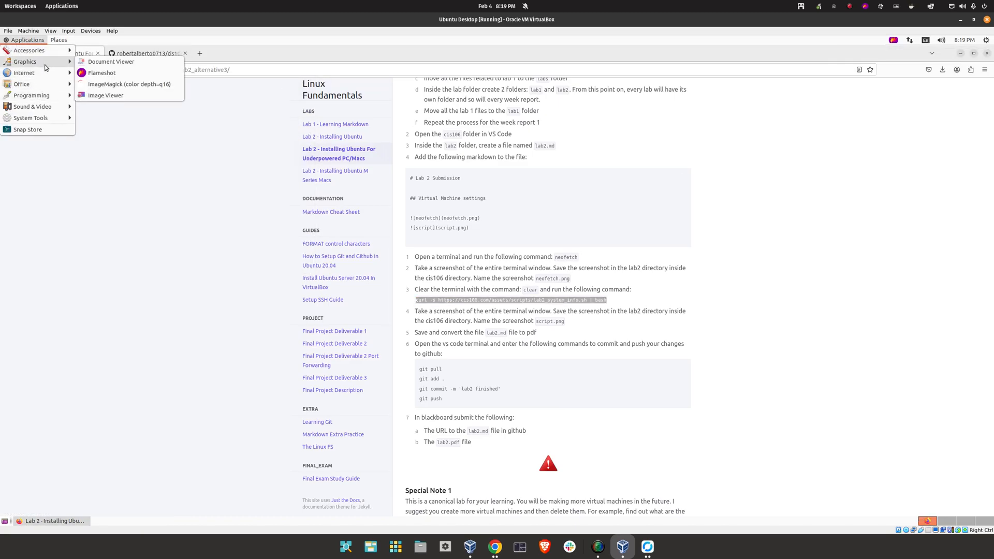
Launch VS Code and preview lab2.md side by side to check neofetch.png and script.png render
{"action": "left_click", "coordinate": [105, 106]}
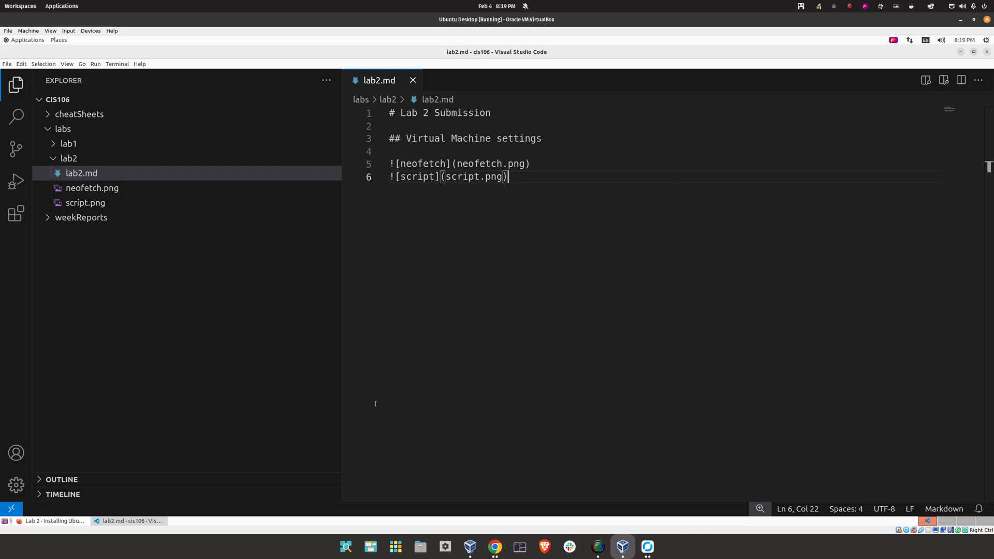
{"action": "right_click", "coordinate": [470, 195]}
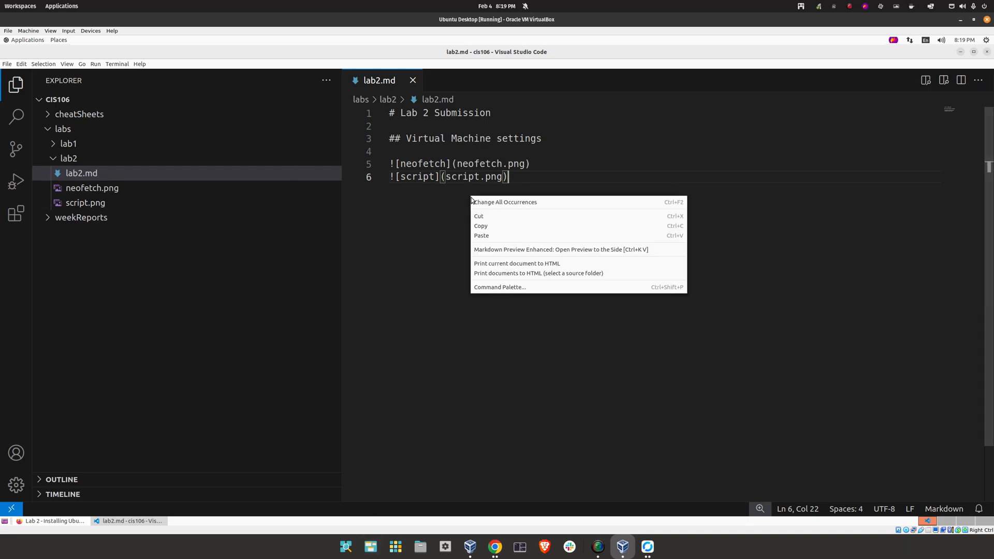
{"action": "left_click", "coordinate": [529, 249]}
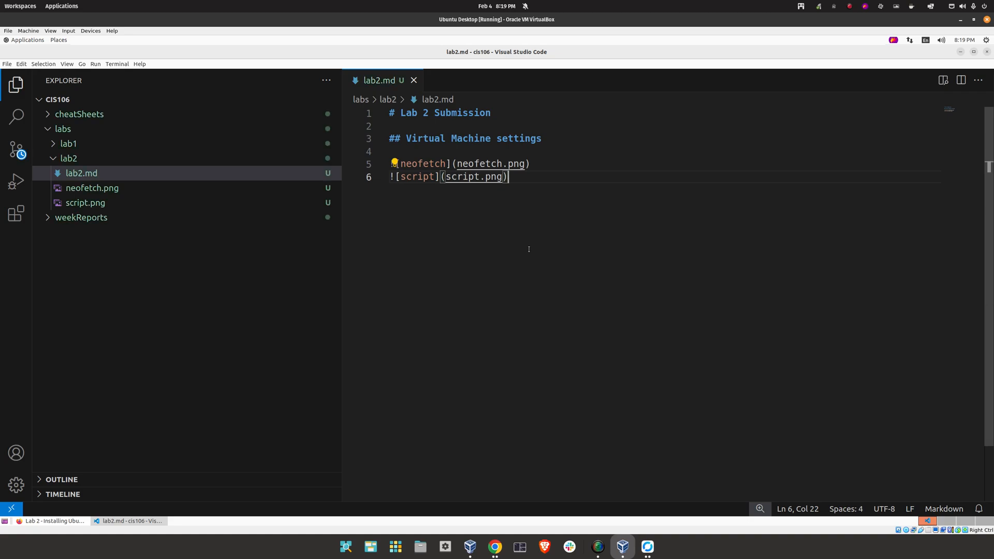
{"action": "key", "text": "ctrl+k"}
{"action": "key", "text": "v"}
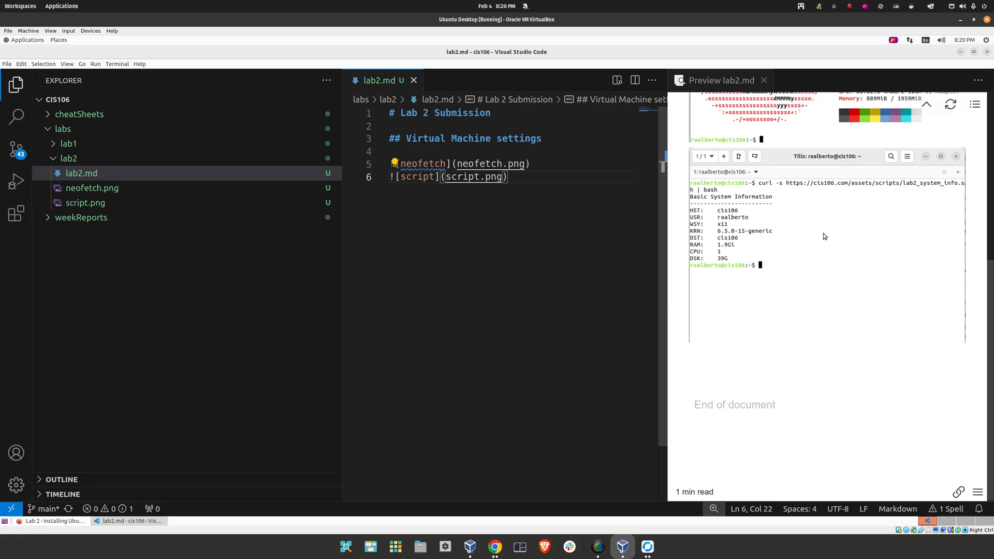
{"action": "scroll", "coordinate": [794, 318], "scroll_direction": "up", "scroll_amount": 3}
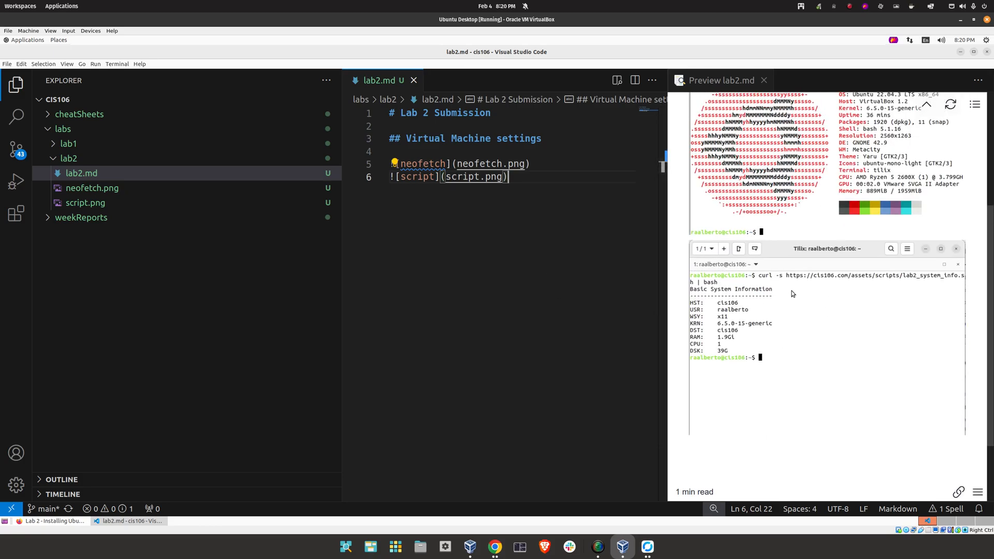
{"action": "scroll", "coordinate": [792, 311], "scroll_direction": "up", "scroll_amount": 5}
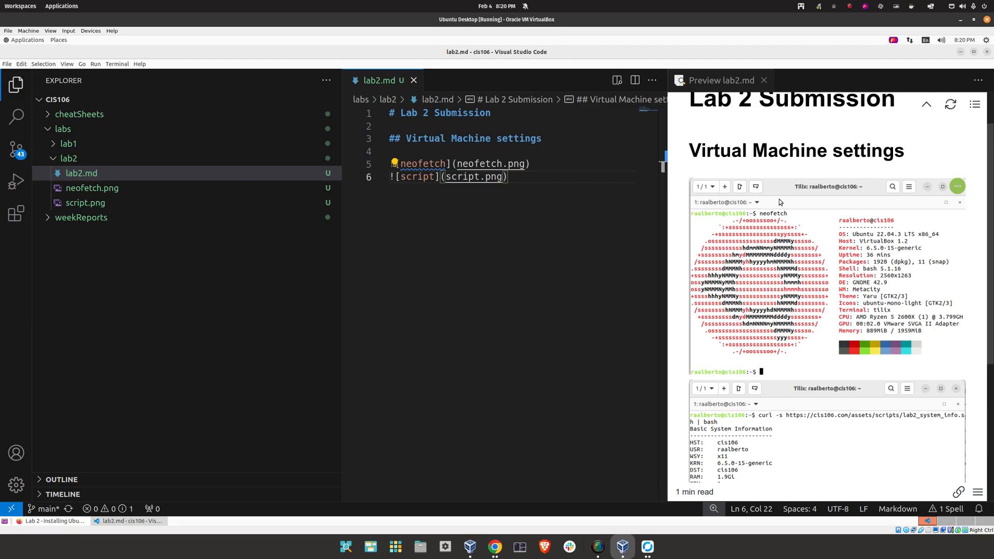
{"action": "left_click", "coordinate": [764, 80]}
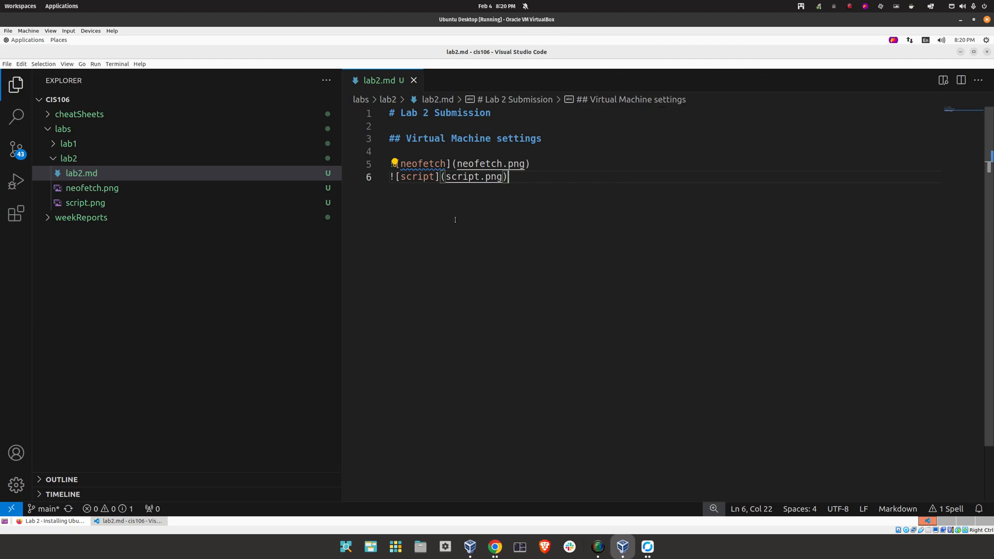
{"action": "right_click", "coordinate": [455, 220]}
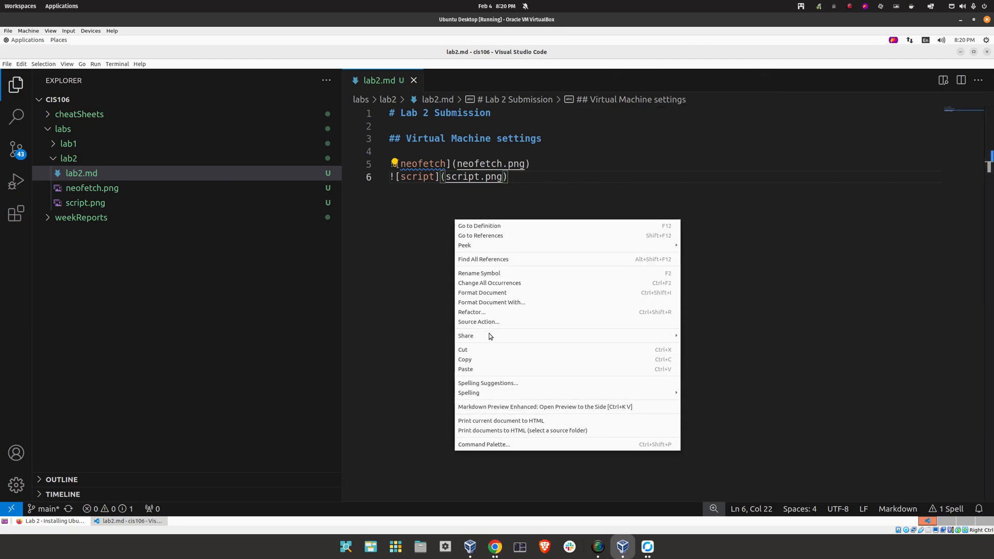
Search extensions for 'markdown', install Markdown PDF and Markdown, then close the extension details tab
{"action": "left_click", "coordinate": [707, 373]}
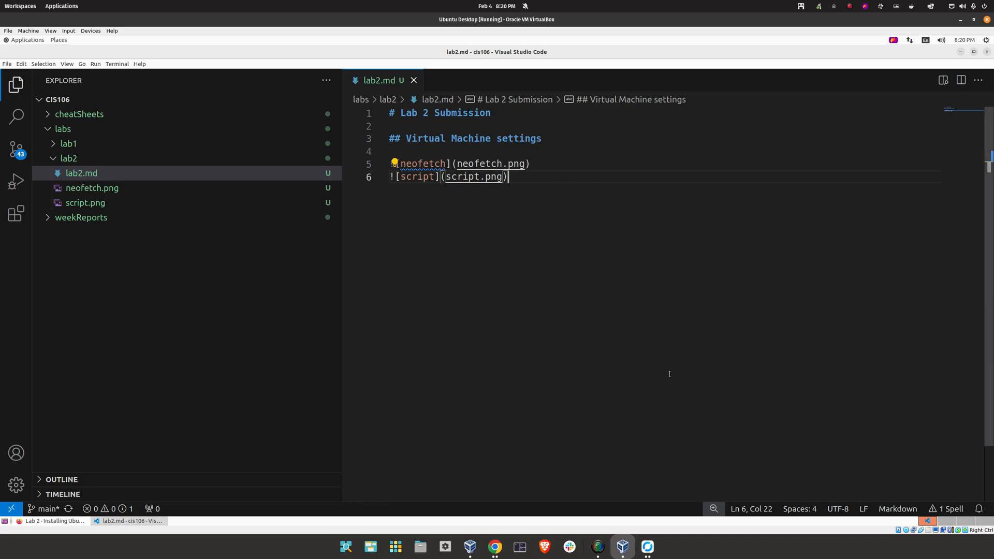
{"action": "left_click", "coordinate": [14, 217]}
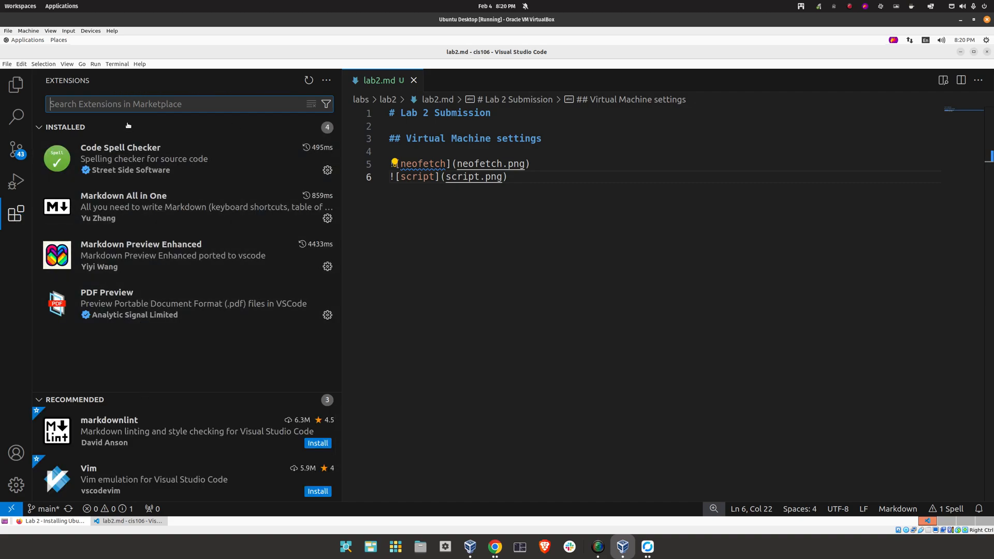
{"action": "left_click", "coordinate": [146, 105]}
{"action": "type", "text": "makr"}
{"action": "key", "text": "BackSpace"}
{"action": "key", "text": "BackSpace"}
{"action": "key", "text": "BackSpace"}
{"action": "type", "text": "rkdown"}
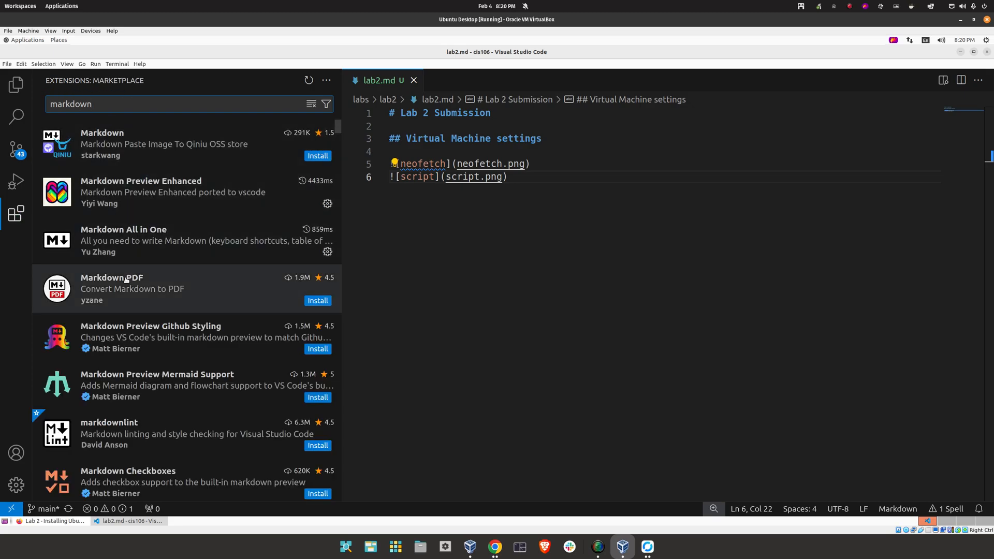
{"action": "left_click", "coordinate": [313, 301]}
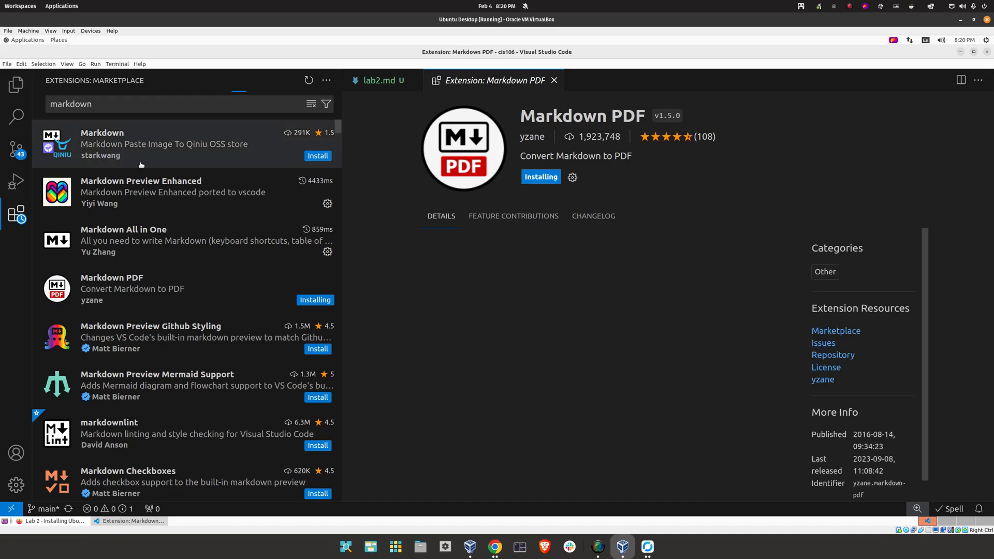
{"action": "left_click", "coordinate": [317, 156]}
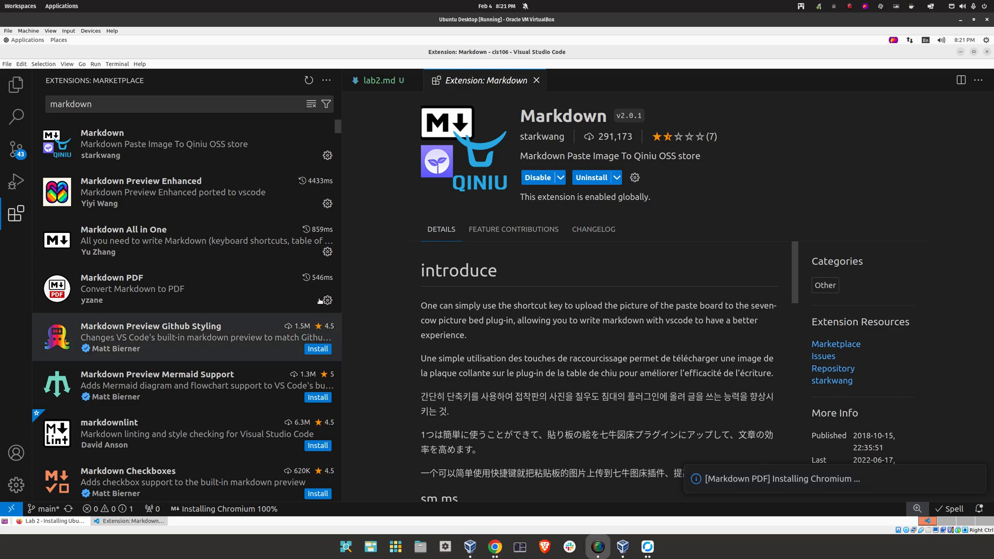
{"action": "left_click", "coordinate": [539, 81]}
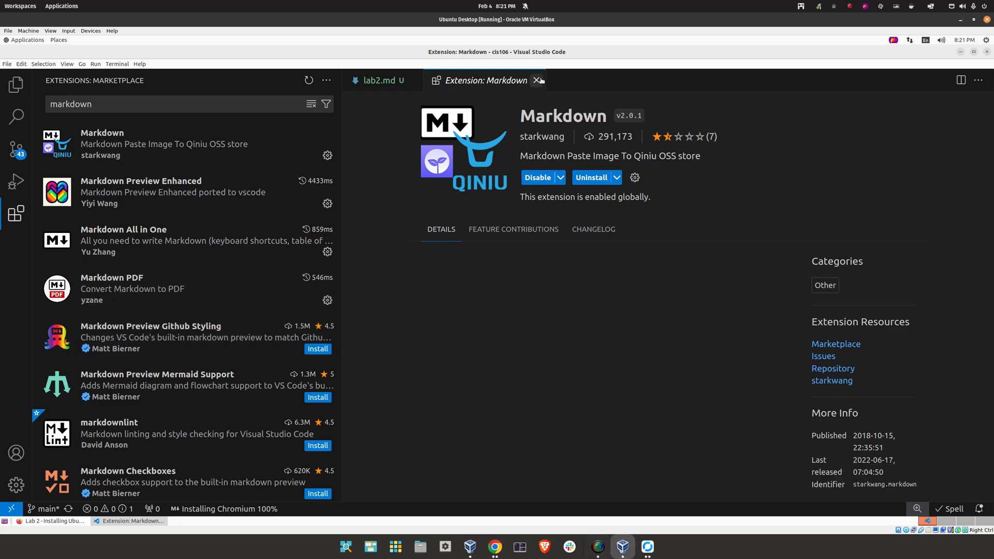
{"action": "left_click", "coordinate": [537, 81]}
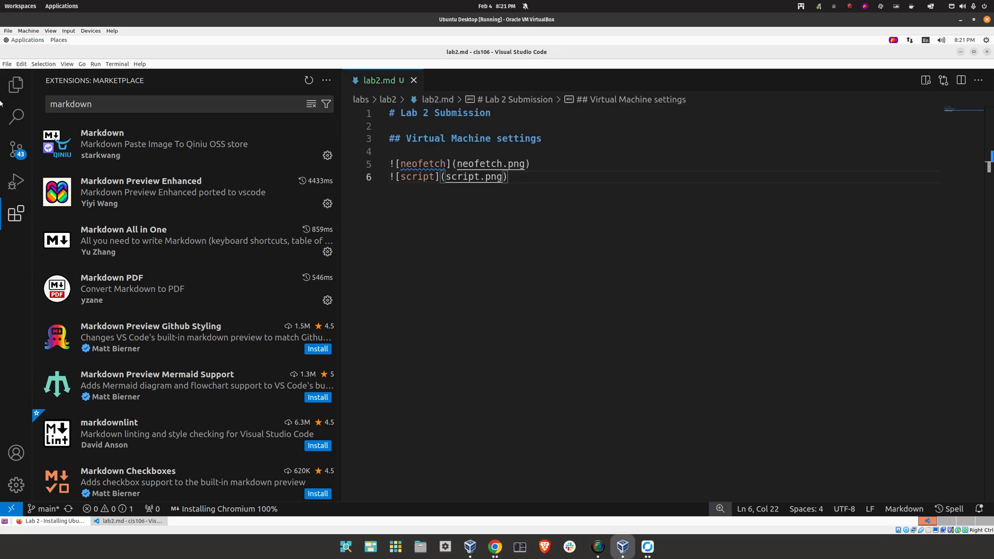
Show the Explorer with a narrower sidebar and run Markdown PDF: Export (pdf) on lab2.md
{"action": "left_click", "coordinate": [16, 84]}
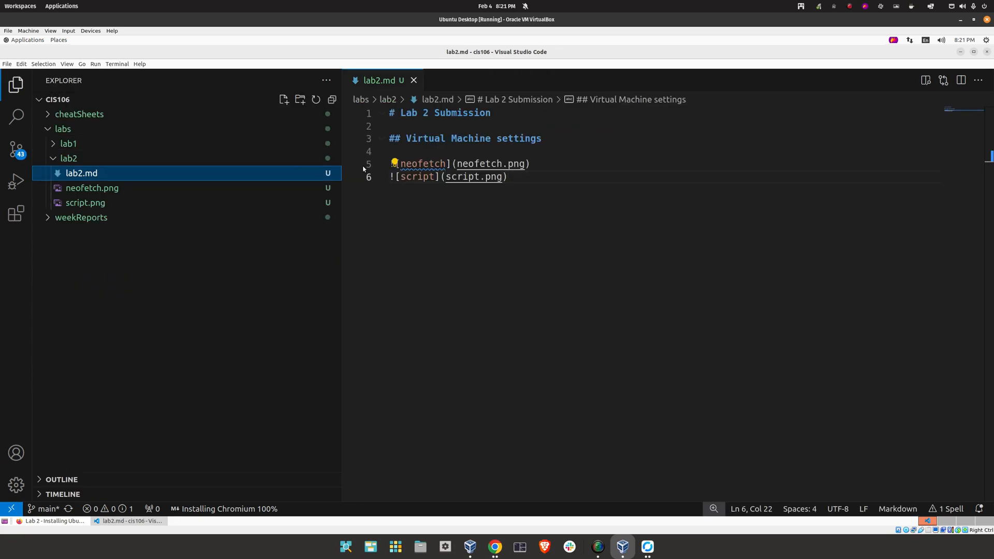
{"action": "left_click_drag", "start_coordinate": [342, 145], "coordinate": [230, 141]}
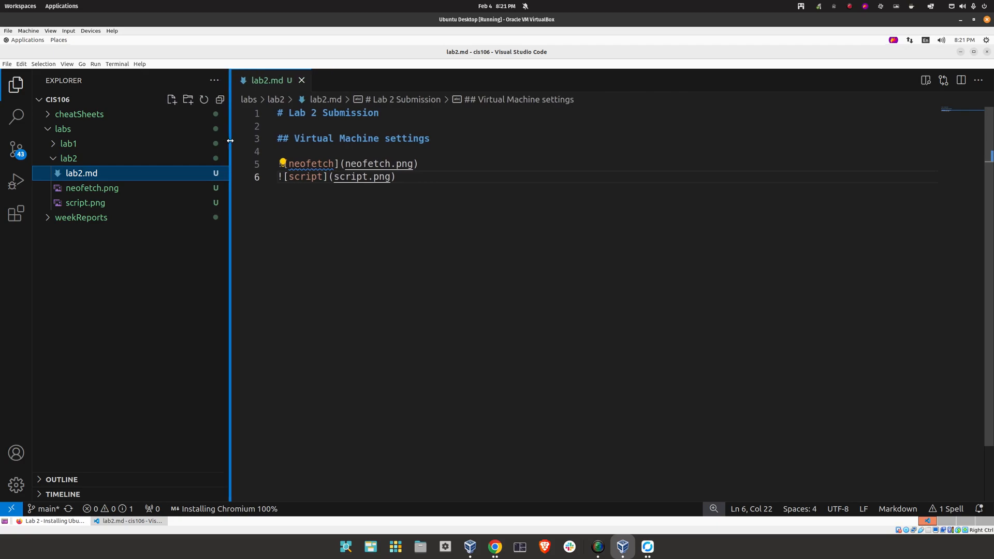
{"action": "right_click", "coordinate": [406, 210]}
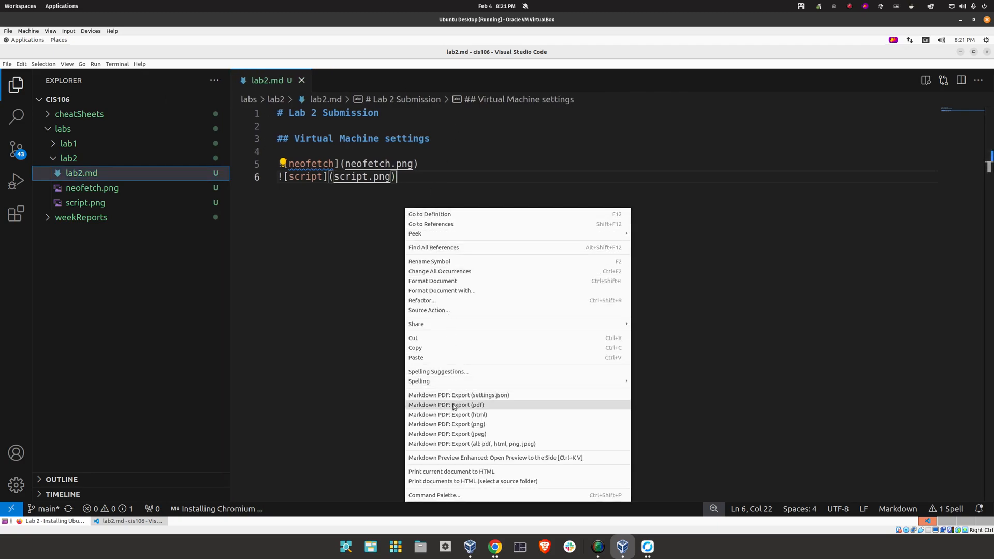
{"action": "left_click", "coordinate": [494, 406]}
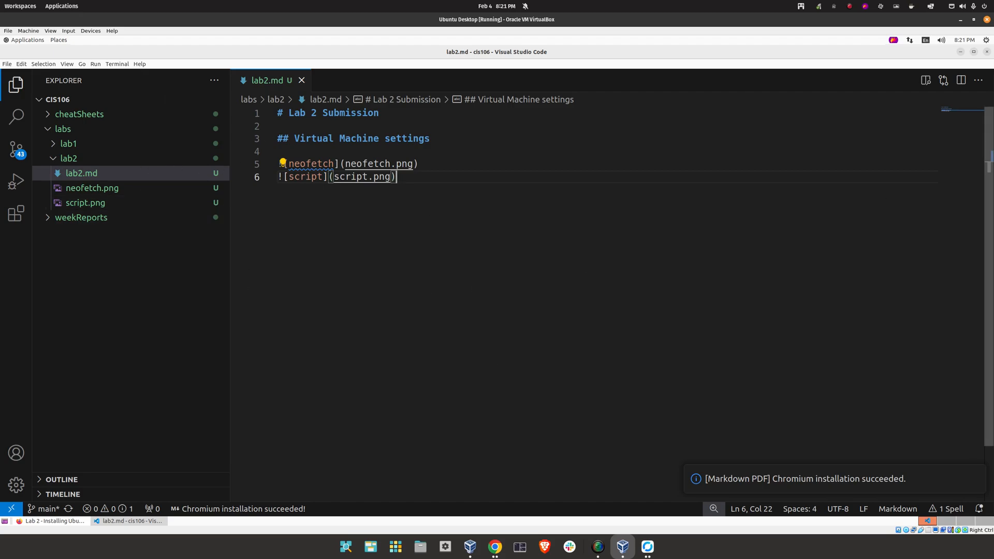
{"action": "right_click", "coordinate": [486, 228]}
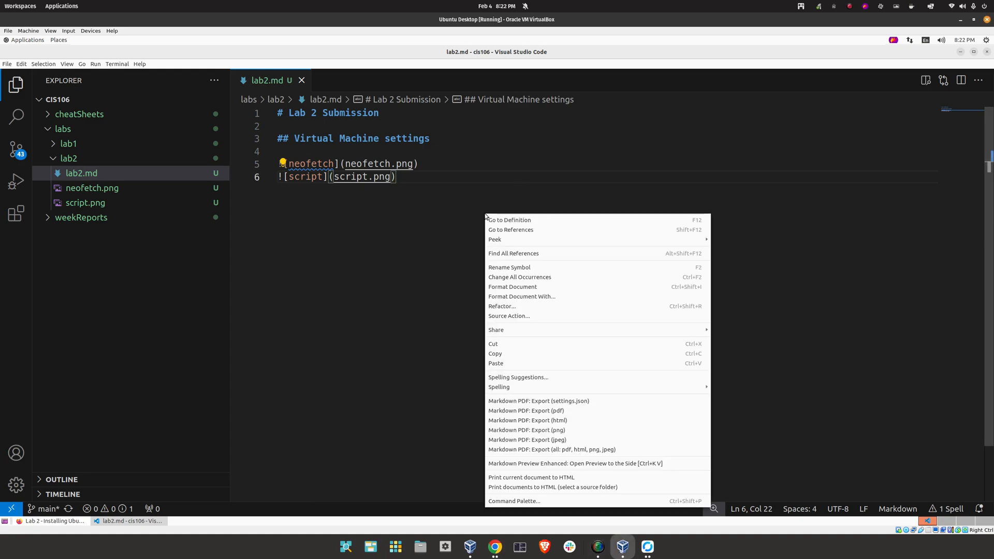
{"action": "left_click", "coordinate": [559, 411]}
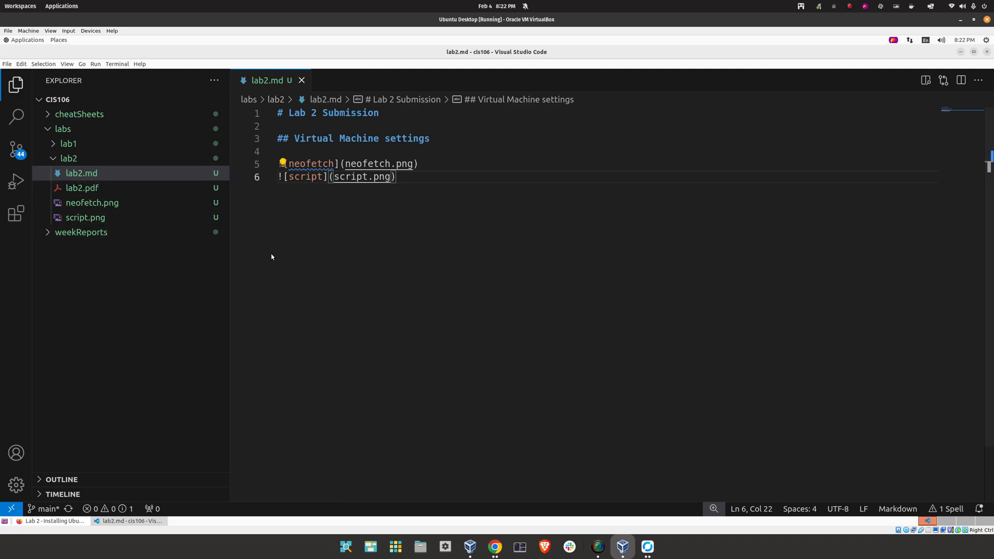
{"action": "left_click", "coordinate": [83, 187]}
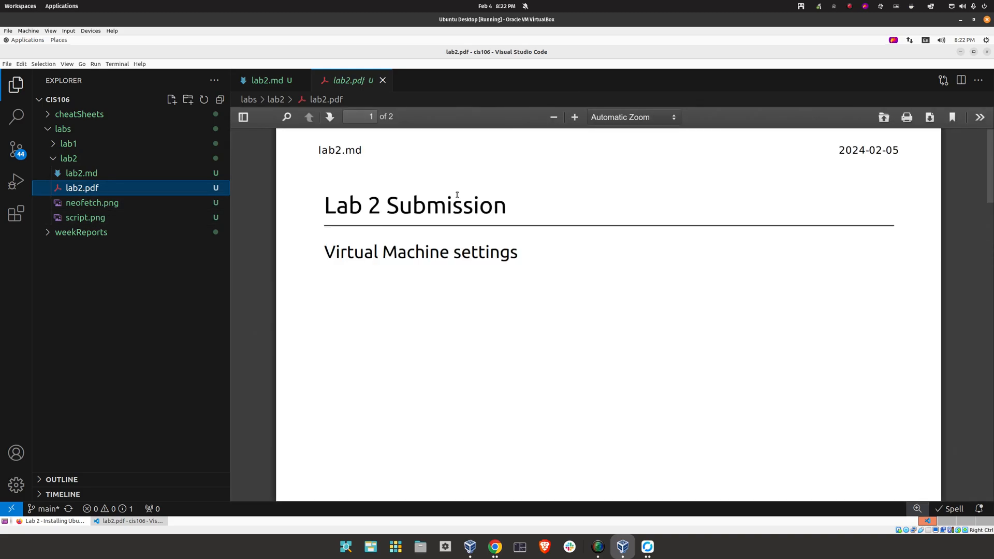
{"action": "scroll", "coordinate": [988, 175], "scroll_direction": "down", "scroll_amount": 5}
{"action": "scroll", "coordinate": [683, 244], "scroll_direction": "up", "scroll_amount": 5}
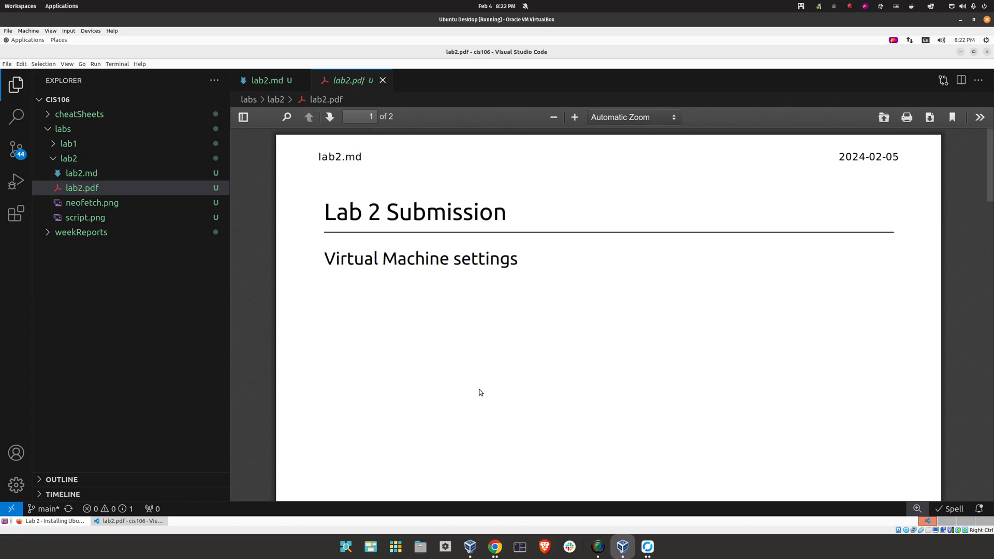
{"action": "left_click", "coordinate": [382, 80]}
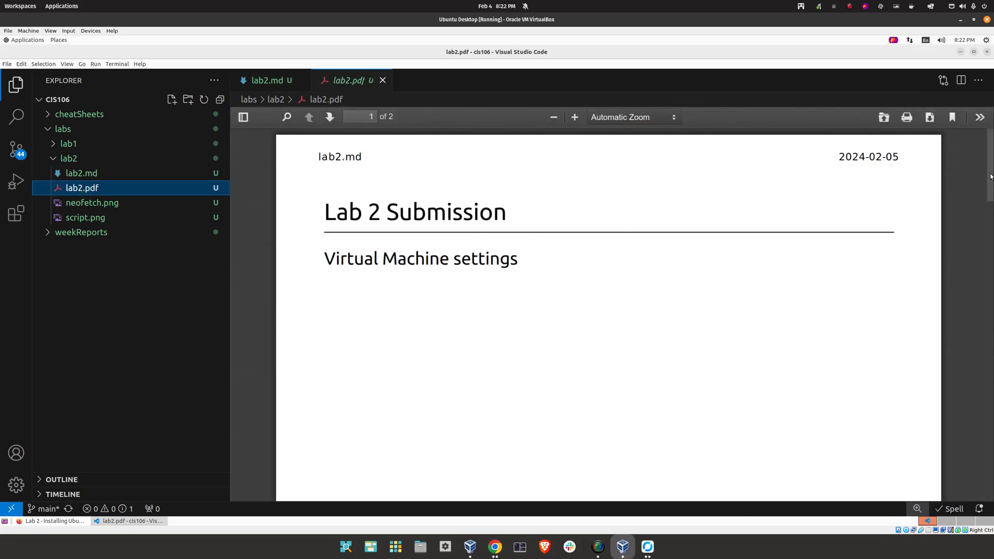
{"action": "left_click_drag", "start_coordinate": [990, 176], "coordinate": [992, 273]}
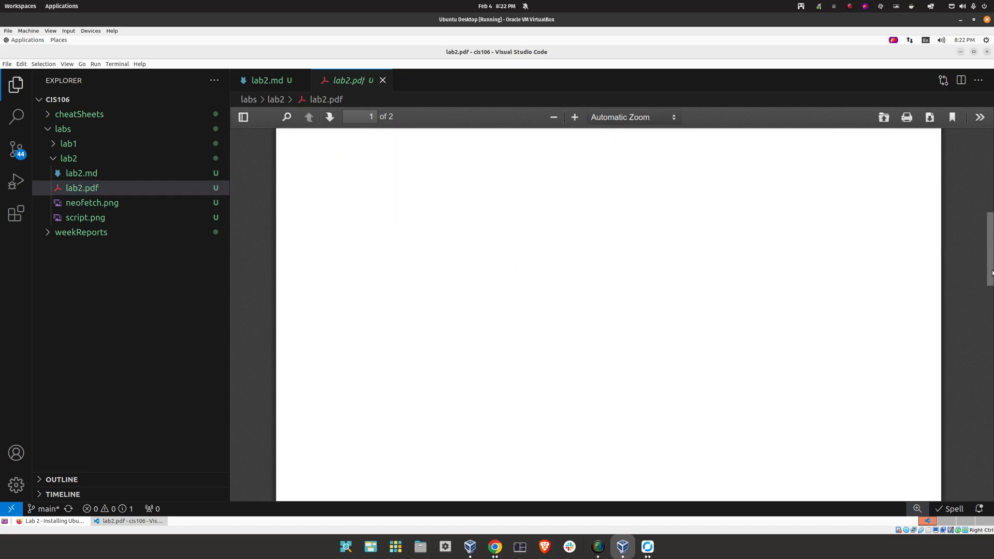
{"action": "left_click_drag", "start_coordinate": [978, 150], "coordinate": [979, 133]}
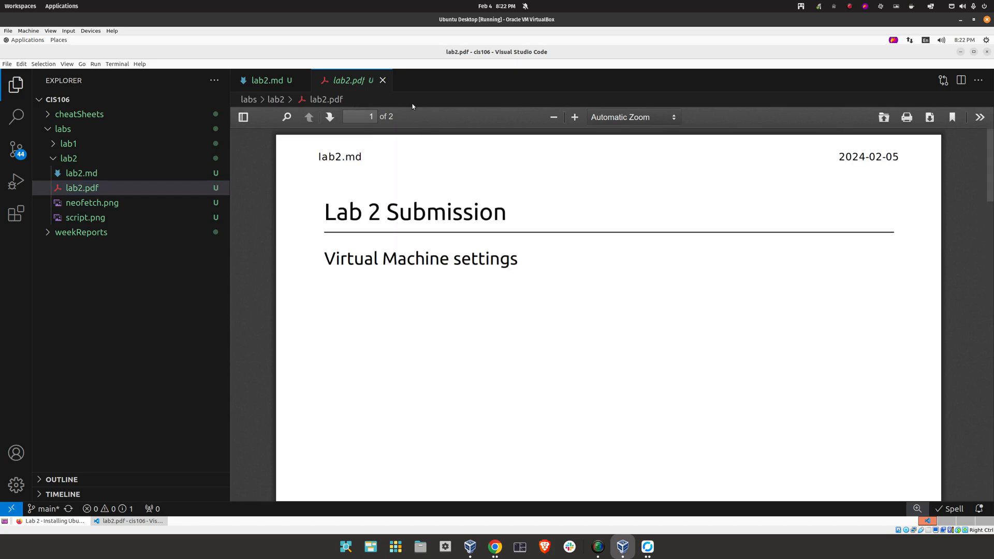
{"action": "left_click", "coordinate": [382, 80]}
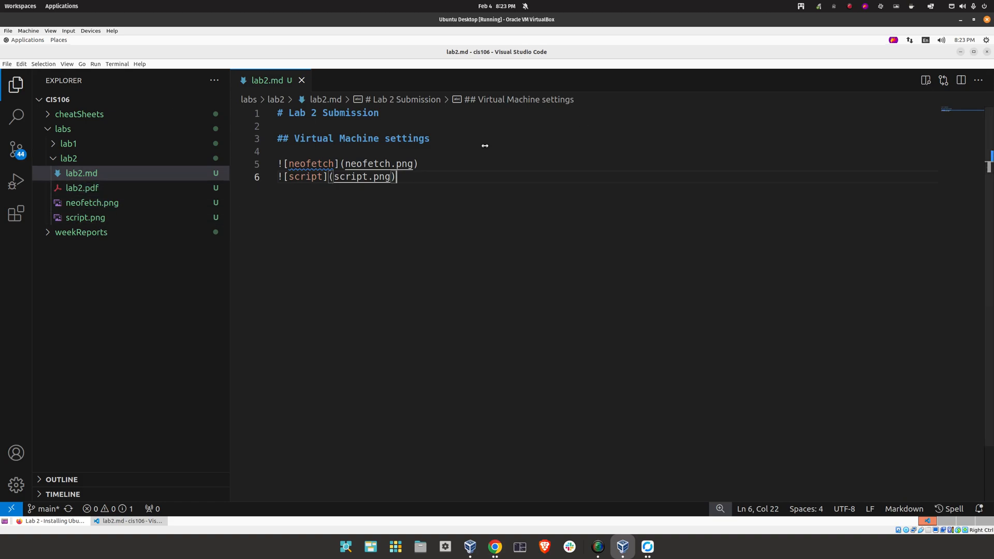
Open the lab2 folder in Nemo via Open Containing Folder
{"action": "right_click", "coordinate": [98, 265]}
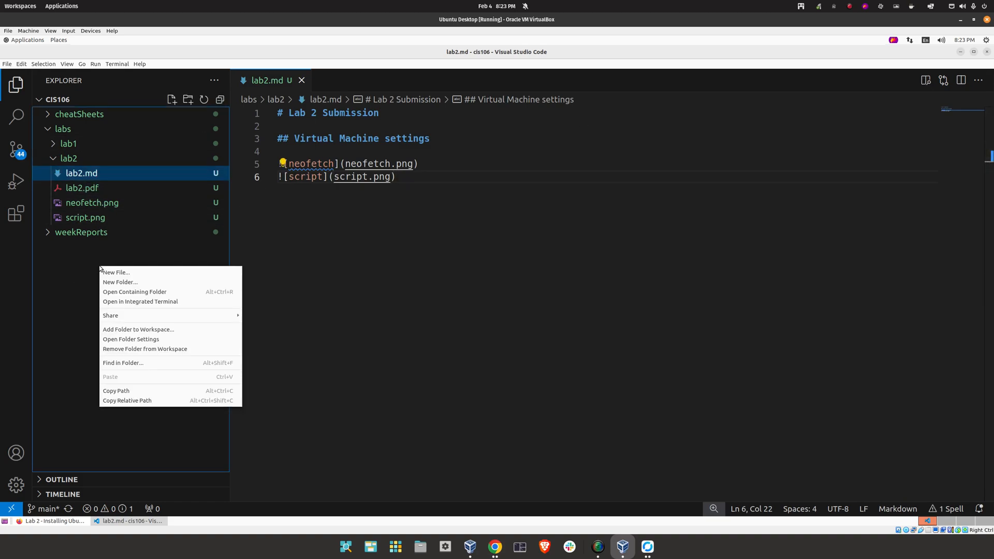
{"action": "left_click", "coordinate": [54, 254]}
{"action": "right_click", "coordinate": [108, 258]}
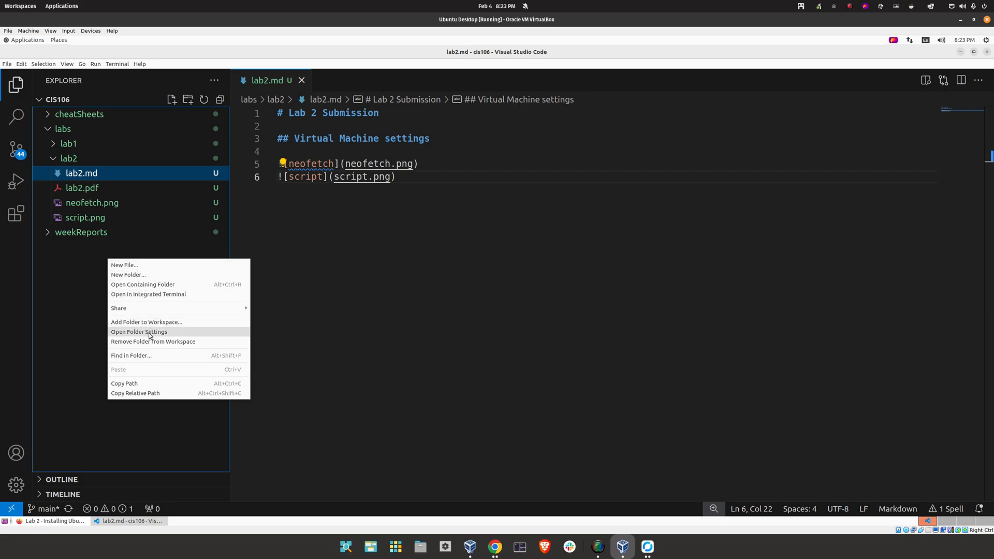
{"action": "left_click", "coordinate": [125, 285]}
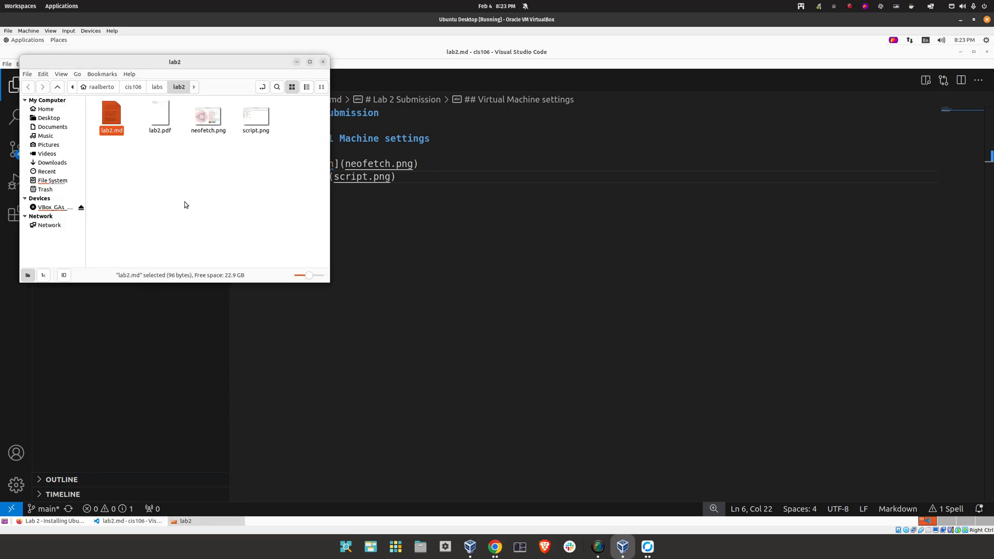
Open lab2.pdf, check both of its pages, and close the viewer
{"action": "left_click", "coordinate": [184, 201]}
{"action": "left_click", "coordinate": [162, 108]}
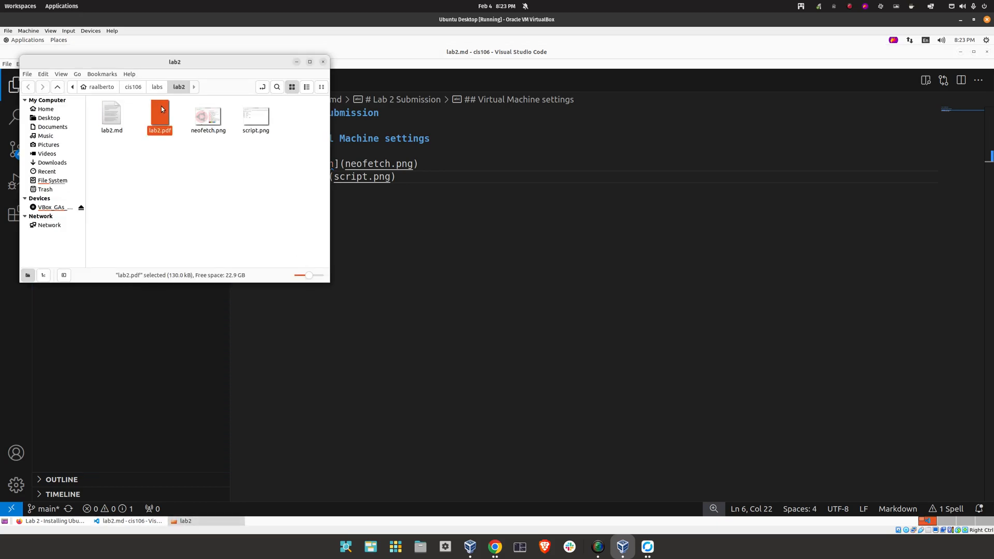
{"action": "double_click", "coordinate": [161, 108]}
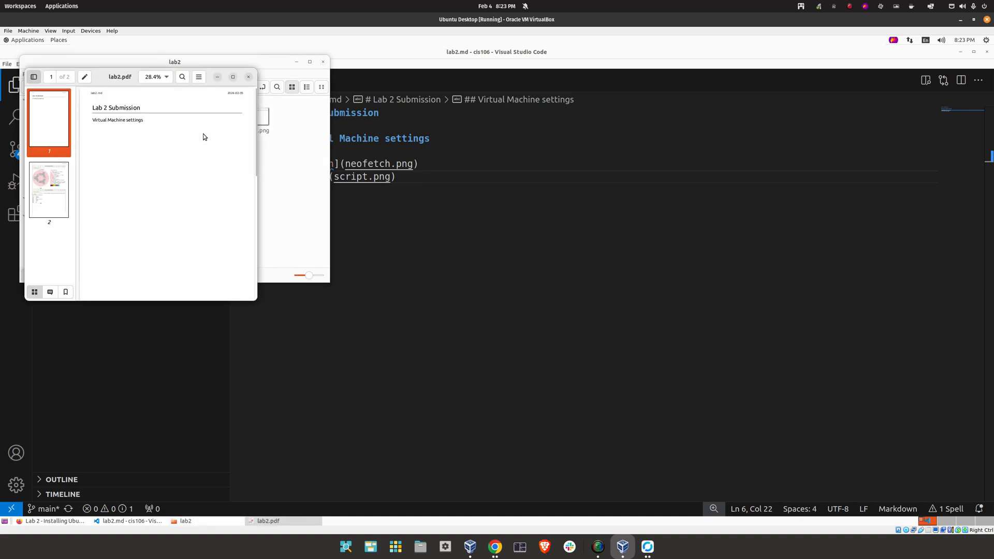
{"action": "left_click", "coordinate": [46, 184]}
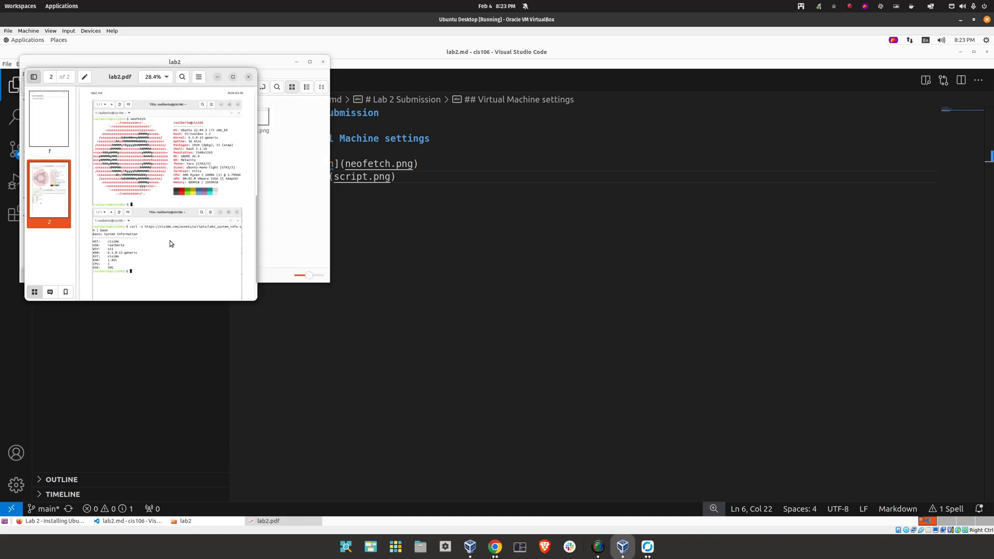
{"action": "scroll", "coordinate": [169, 243], "scroll_direction": "down", "scroll_amount": 2}
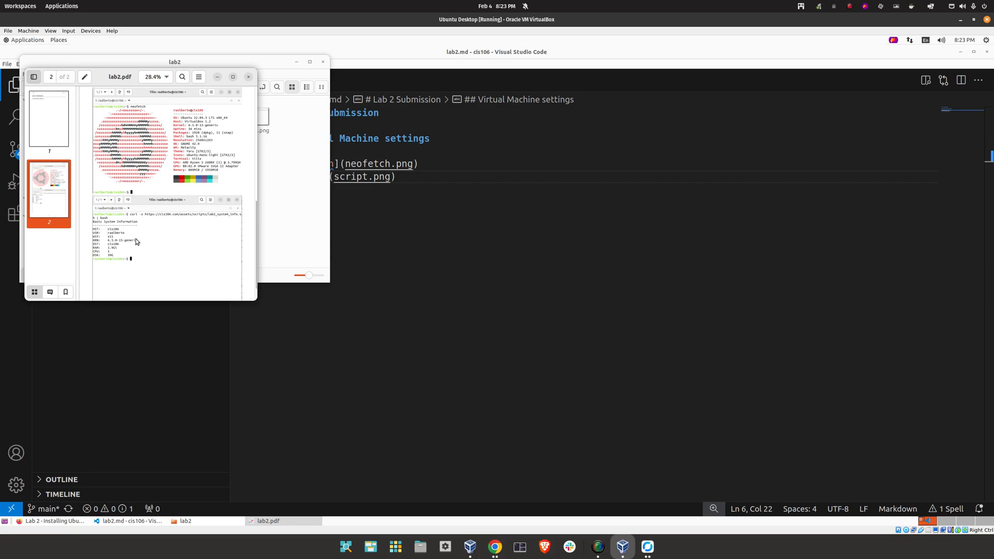
{"action": "scroll", "coordinate": [157, 148], "scroll_direction": "up", "scroll_amount": 5}
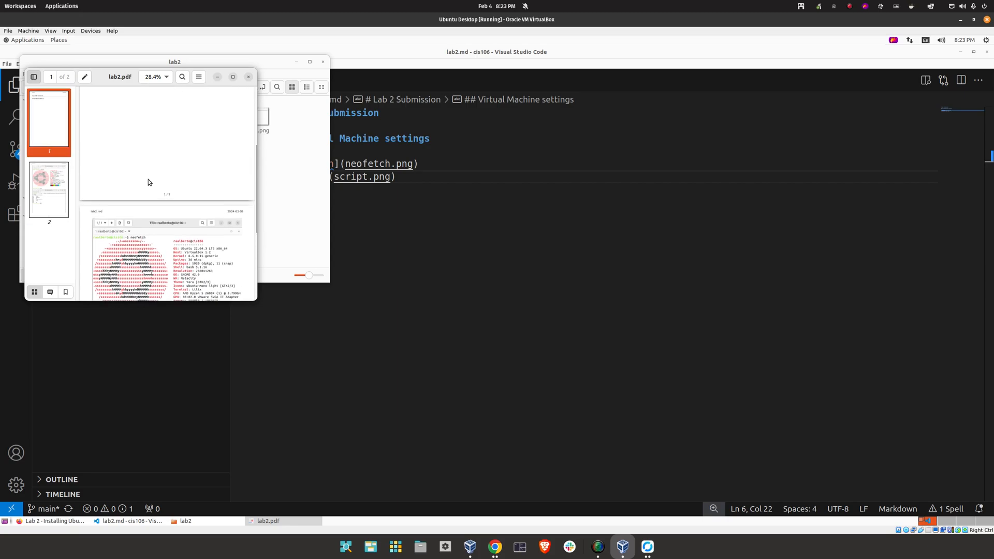
{"action": "left_click", "coordinate": [248, 79]}
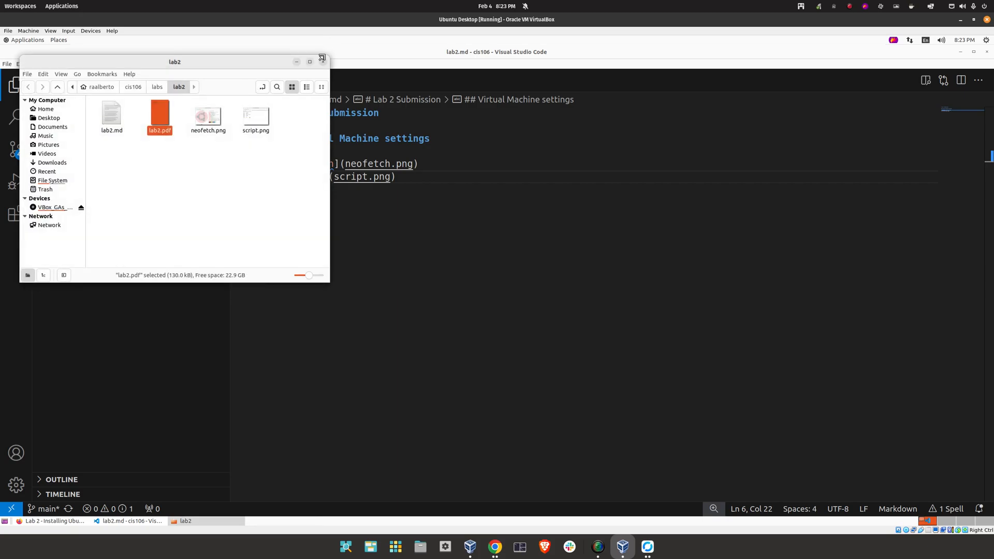
Close Nemo and review lab2.pdf inside the VS Code editor
{"action": "left_click", "coordinate": [322, 61]}
{"action": "left_click", "coordinate": [93, 189]}
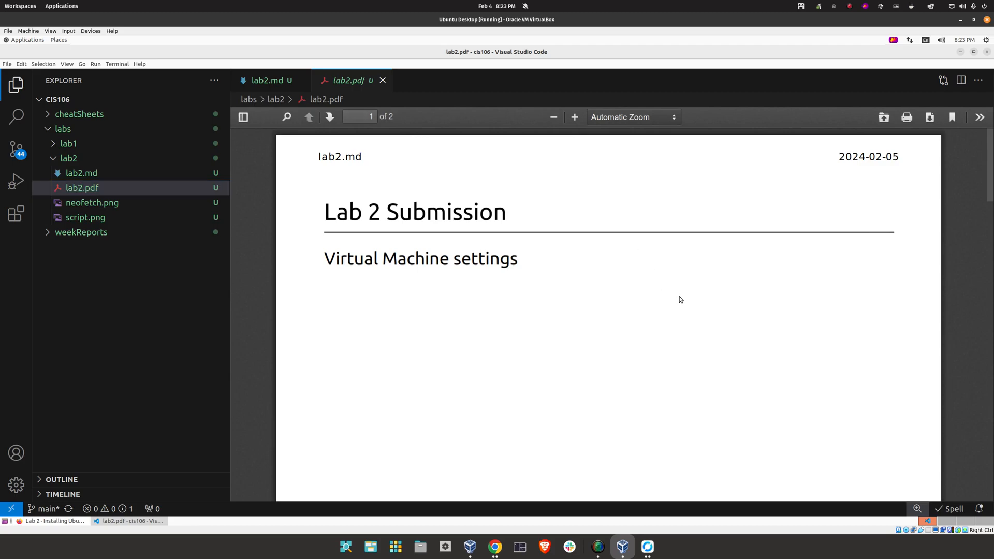
{"action": "scroll", "coordinate": [931, 173], "scroll_direction": "down", "scroll_amount": 1}
{"action": "left_click_drag", "start_coordinate": [985, 184], "coordinate": [983, 495]}
{"action": "left_click_drag", "start_coordinate": [990, 441], "coordinate": [978, 99]}
{"action": "left_click", "coordinate": [382, 80]}
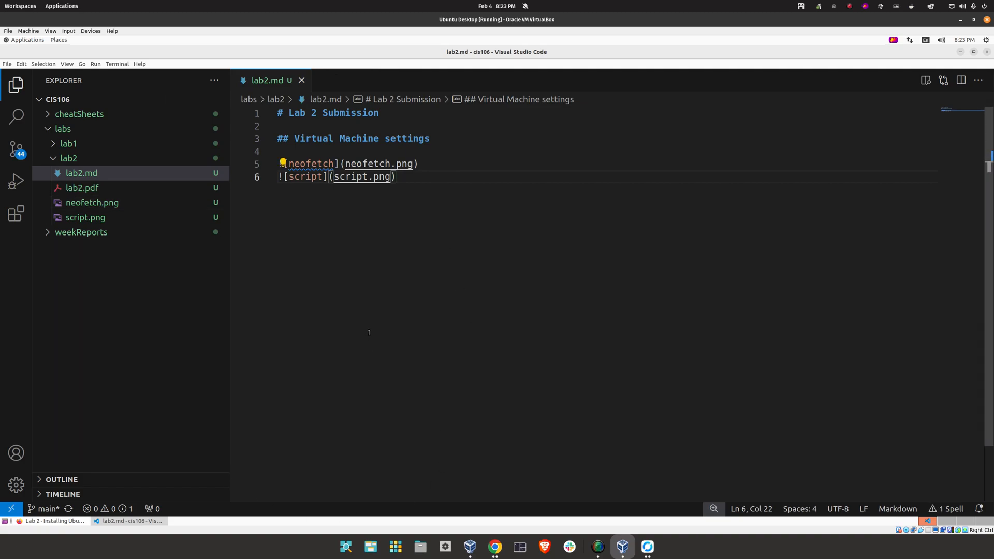
Open a new integrated terminal and run git pull
{"action": "left_click", "coordinate": [117, 64]}
{"action": "left_click", "coordinate": [124, 78]}
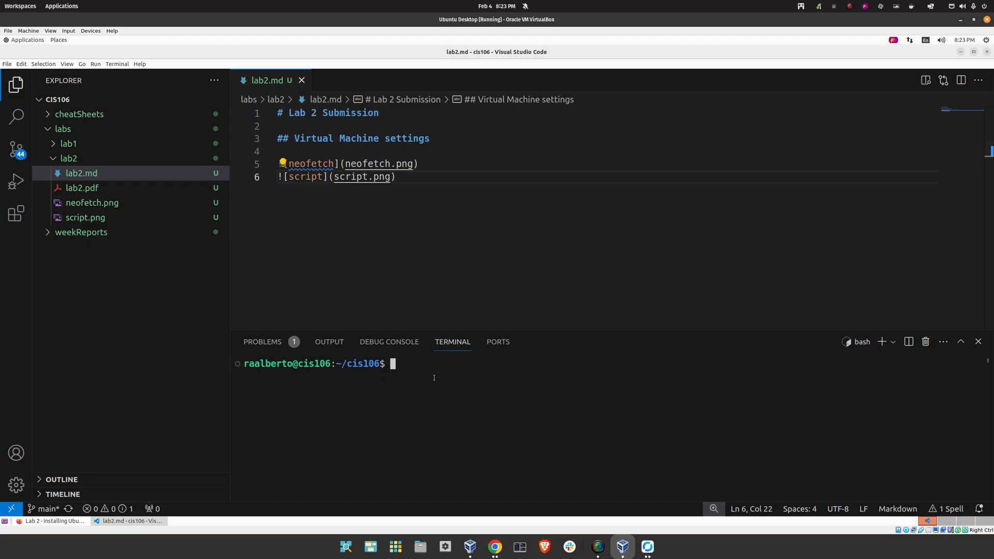
{"action": "type", "text": "git pull"}
{"action": "key", "text": "Return"}
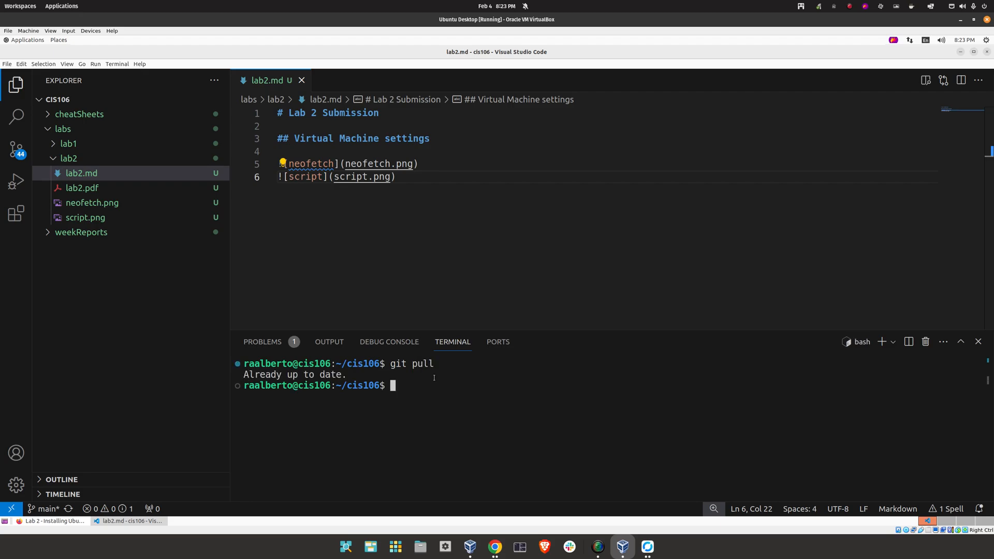
Stage all changes, commit with message 'lab 2 complete', and run git push
{"action": "type", "text": "git add ."}
{"action": "key", "text": "Return"}
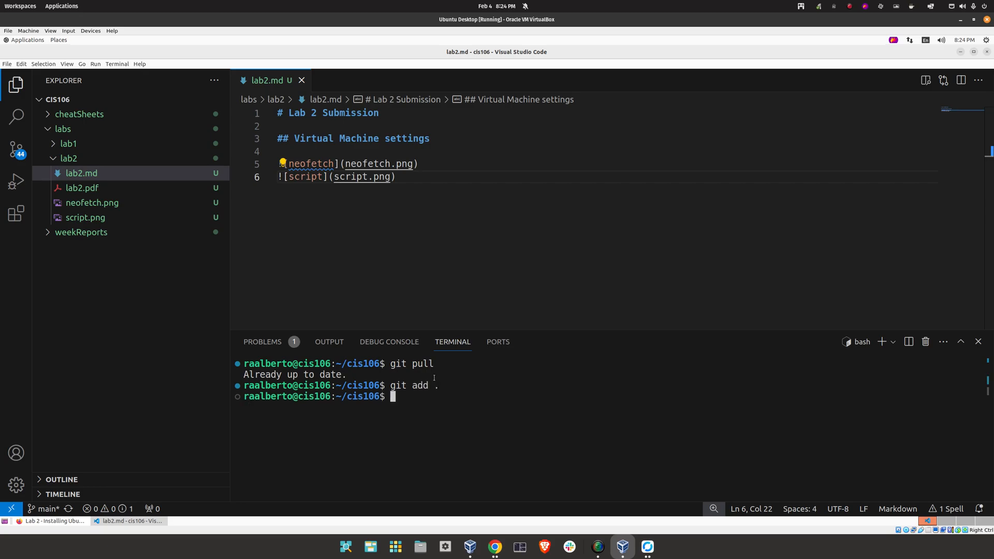
{"action": "type", "text": "git commit -m \"lab \""}
{"action": "key", "text": "Left"}
{"action": "type", "text": "lab 2 complete"}
{"action": "key", "text": "Return"}
{"action": "type", "text": "git push"}
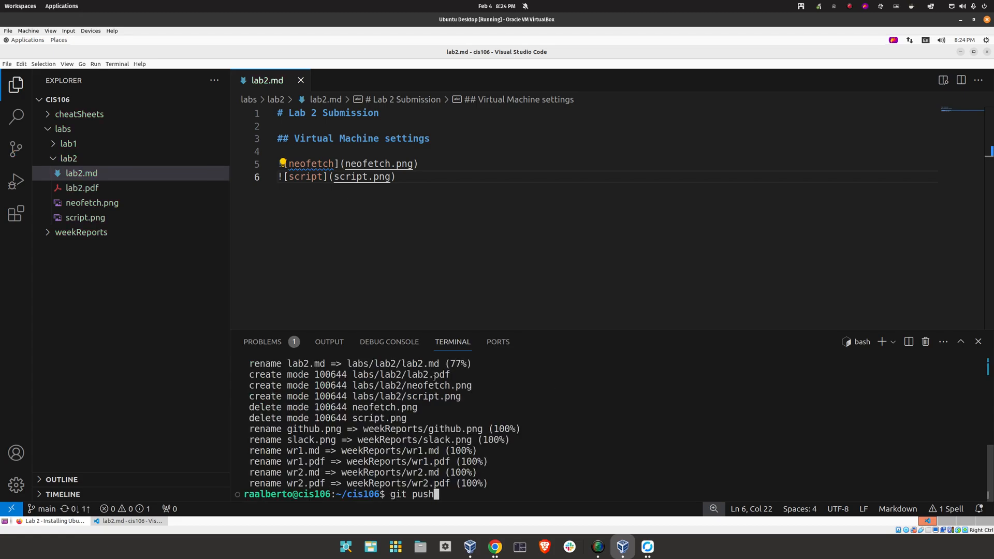
{"action": "key", "text": "Return"}
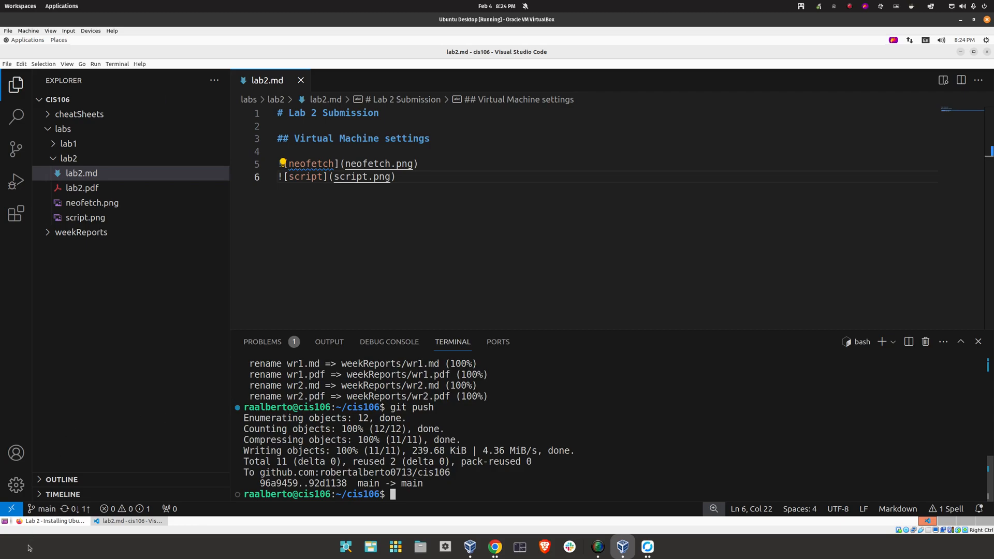
In Firefox, reload the GitHub repository and open labs/lab2/lab2.md
{"action": "left_click", "coordinate": [50, 521]}
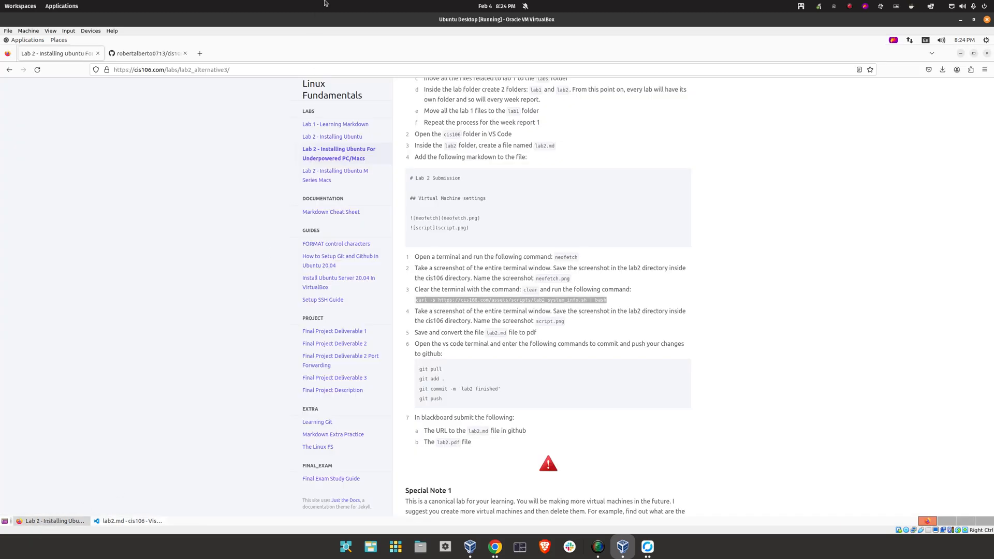
{"action": "left_click", "coordinate": [155, 56]}
{"action": "left_click", "coordinate": [37, 69]}
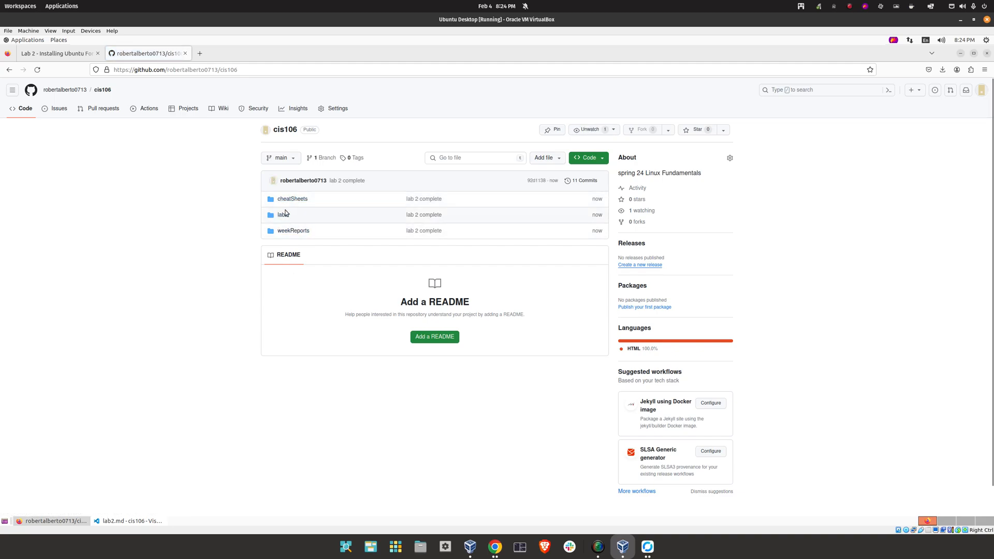
{"action": "left_click", "coordinate": [279, 214]}
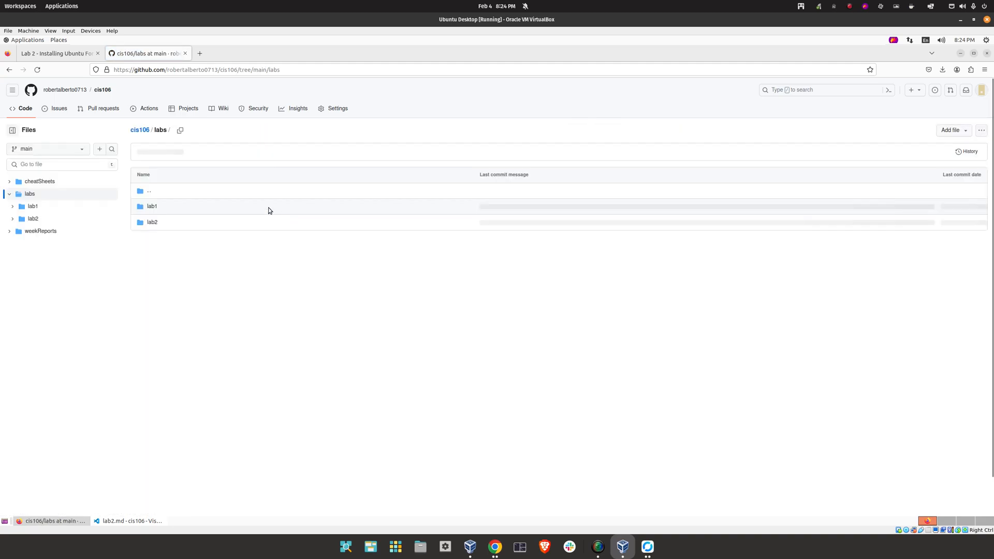
{"action": "left_click", "coordinate": [153, 222]}
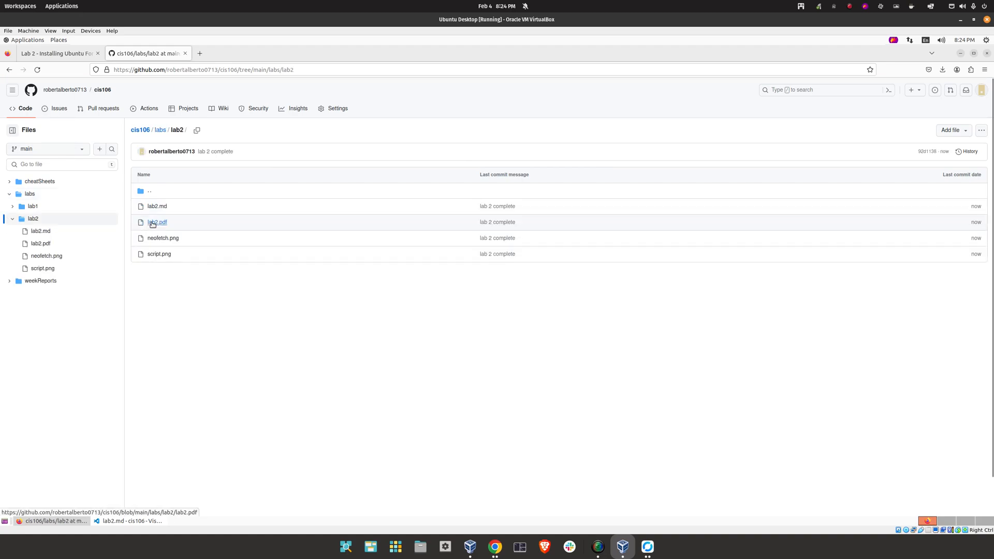
{"action": "left_click", "coordinate": [158, 207]}
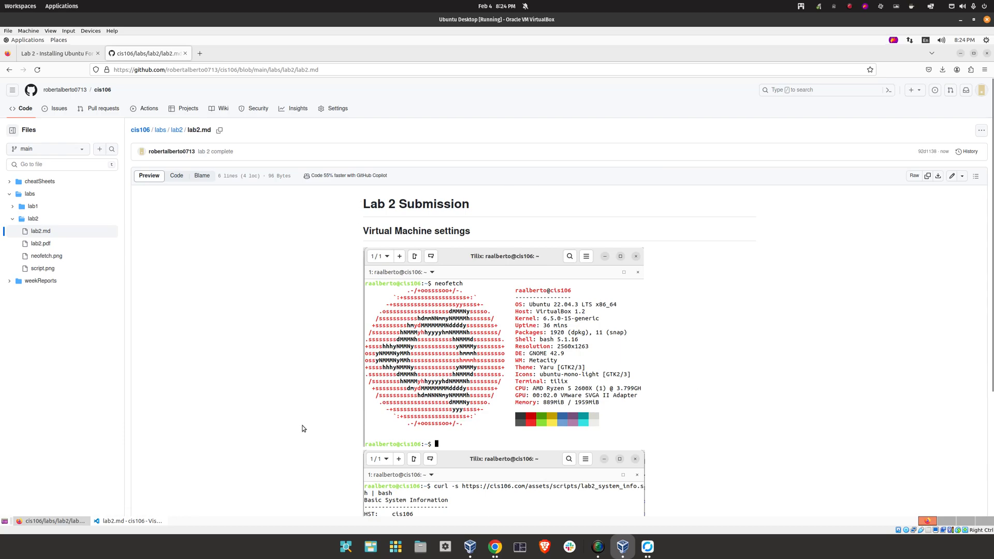
Select the lab2.md page URL in the address bar
{"action": "left_click", "coordinate": [358, 70]}
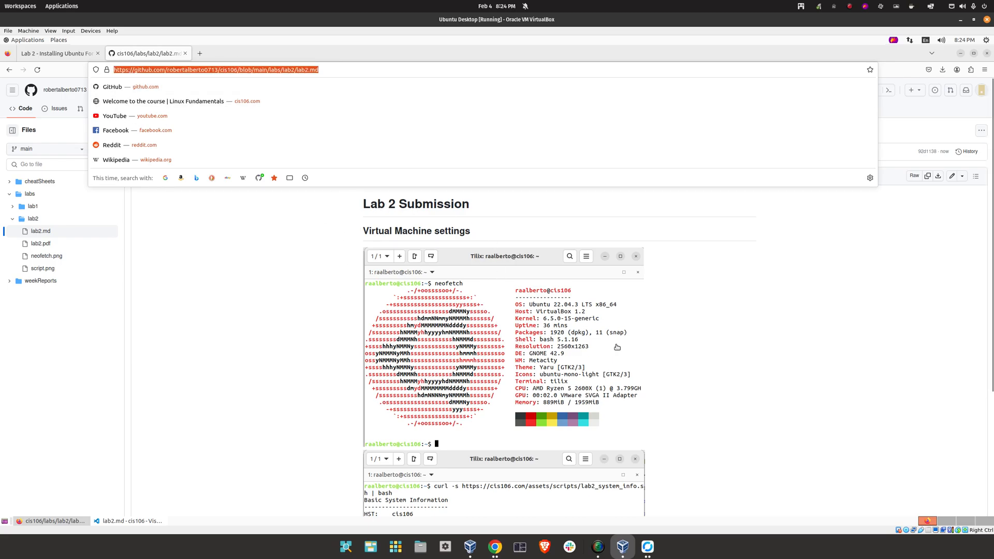
{"action": "left_click", "coordinate": [635, 308]}
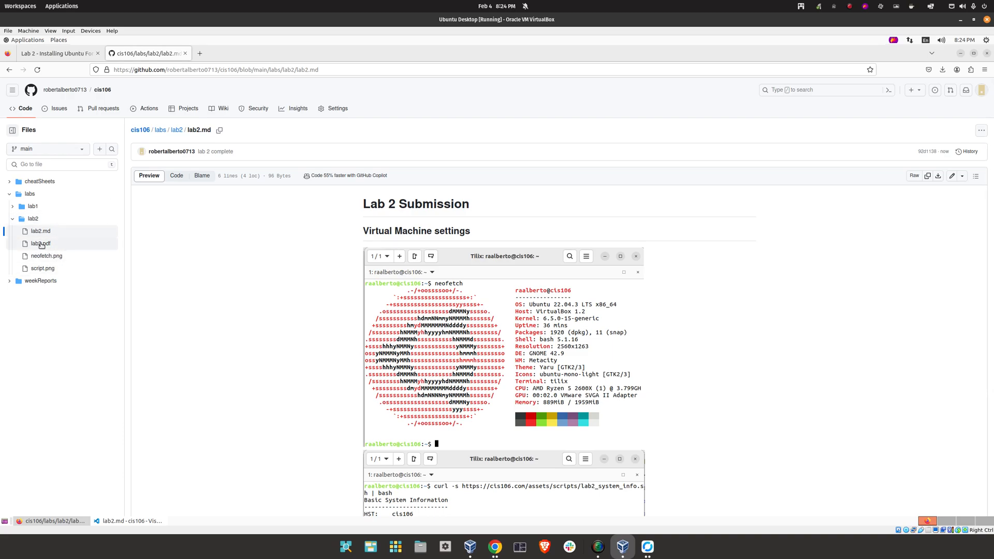
{"action": "left_click", "coordinate": [322, 68]}
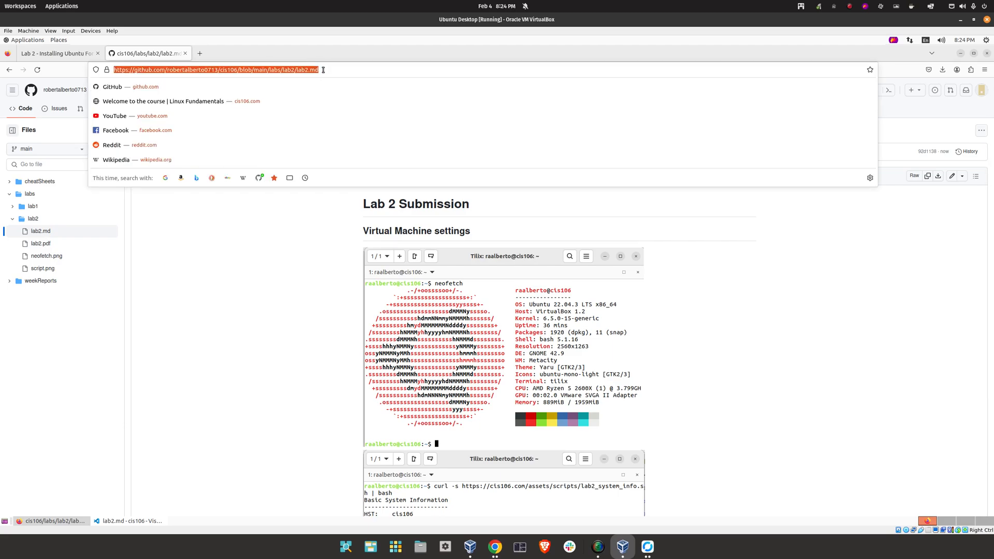
{"action": "left_click", "coordinate": [229, 378]}
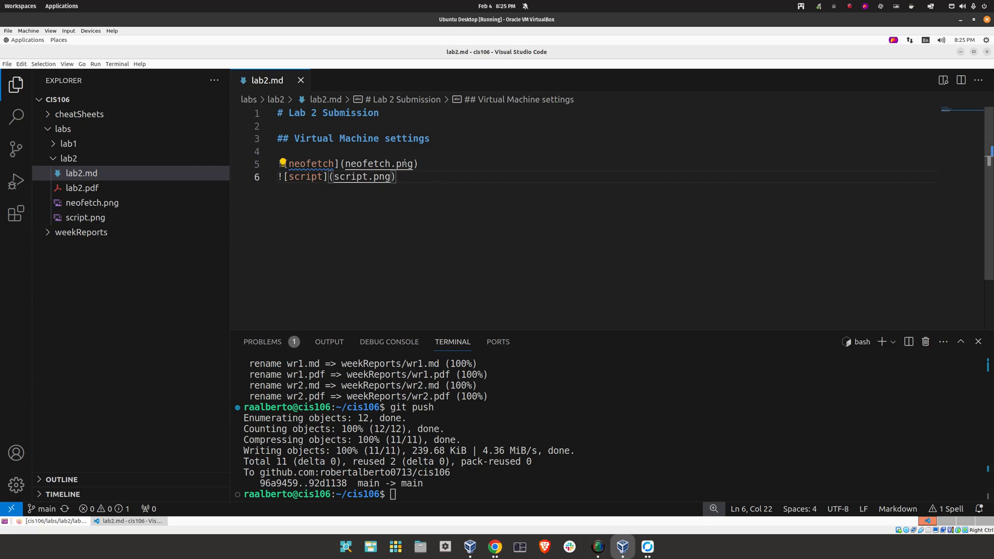
Add a '# this is just a test' heading to the end of lab2.md and save it
{"action": "key", "text": "Return"}
{"action": "key", "text": "Return"}
{"action": "type", "text": "# this is just a test"}
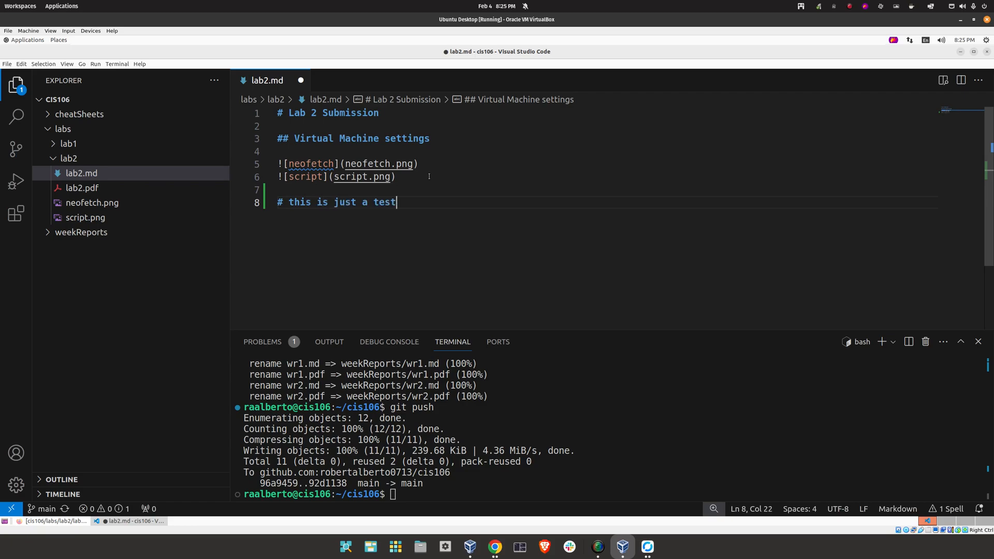
{"action": "key", "text": "ctrl+s"}
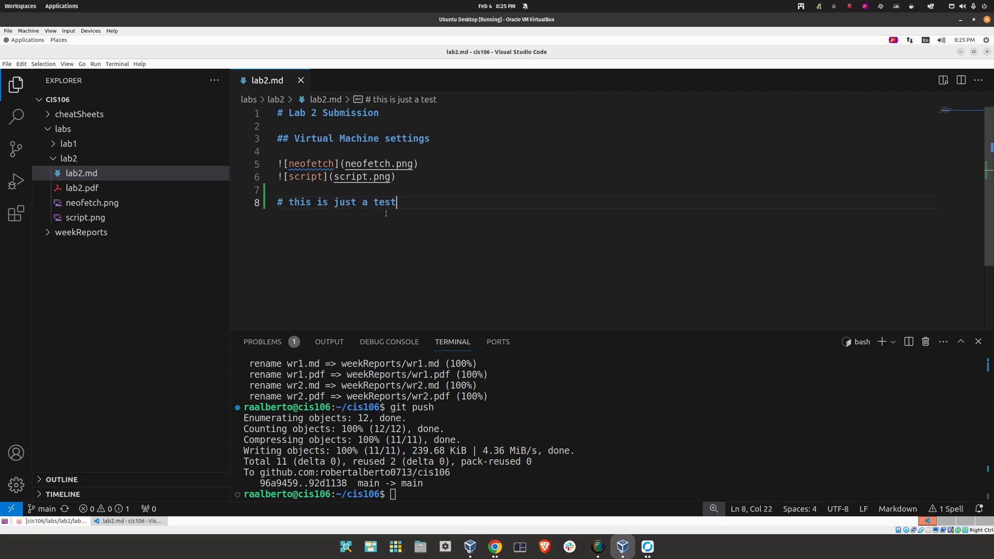
Re-export lab2.md to PDF and open the three-page lab2.pdf
{"action": "right_click", "coordinate": [428, 214]}
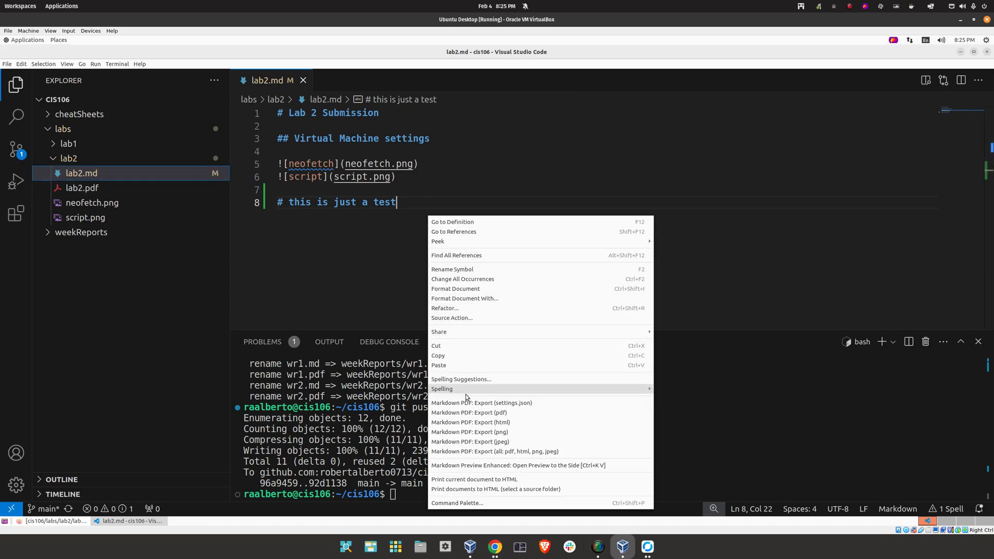
{"action": "left_click", "coordinate": [469, 412]}
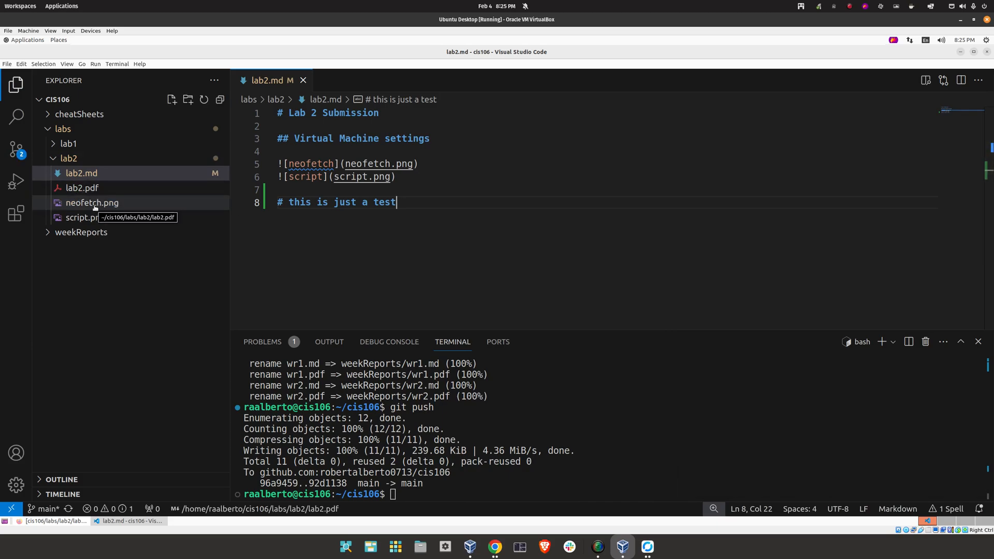
{"action": "left_click", "coordinate": [82, 187]}
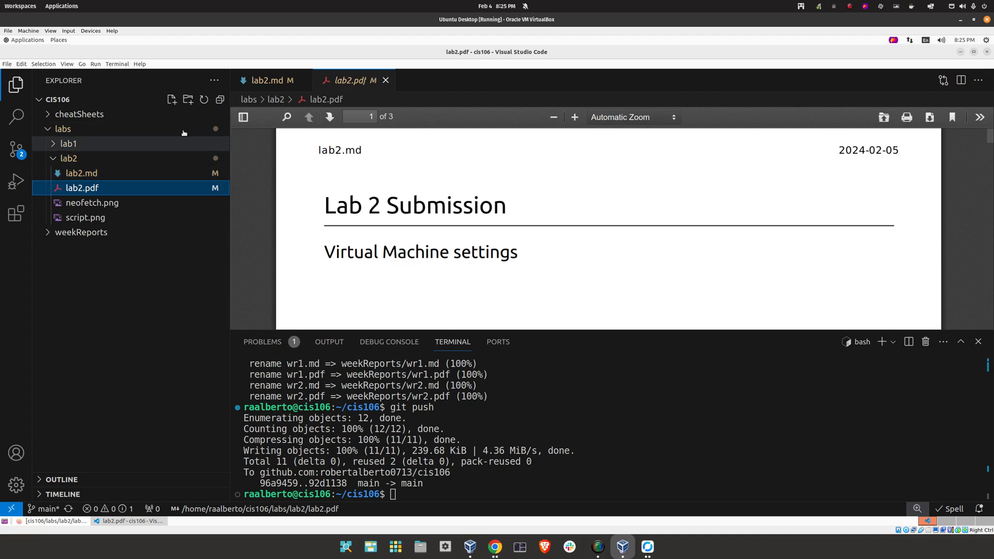
{"action": "left_click_drag", "start_coordinate": [990, 140], "coordinate": [988, 269]}
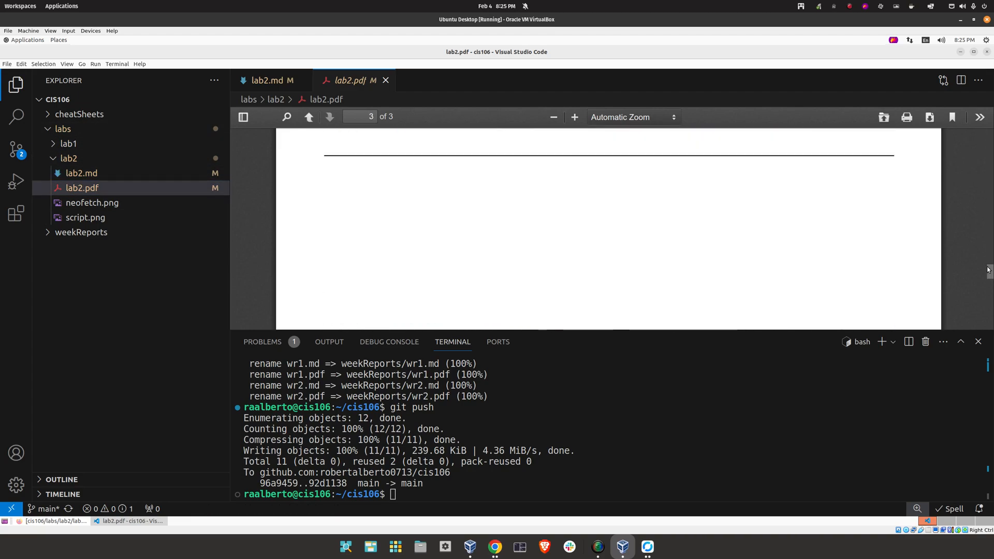
{"action": "scroll", "coordinate": [912, 267], "scroll_direction": "up", "scroll_amount": 3}
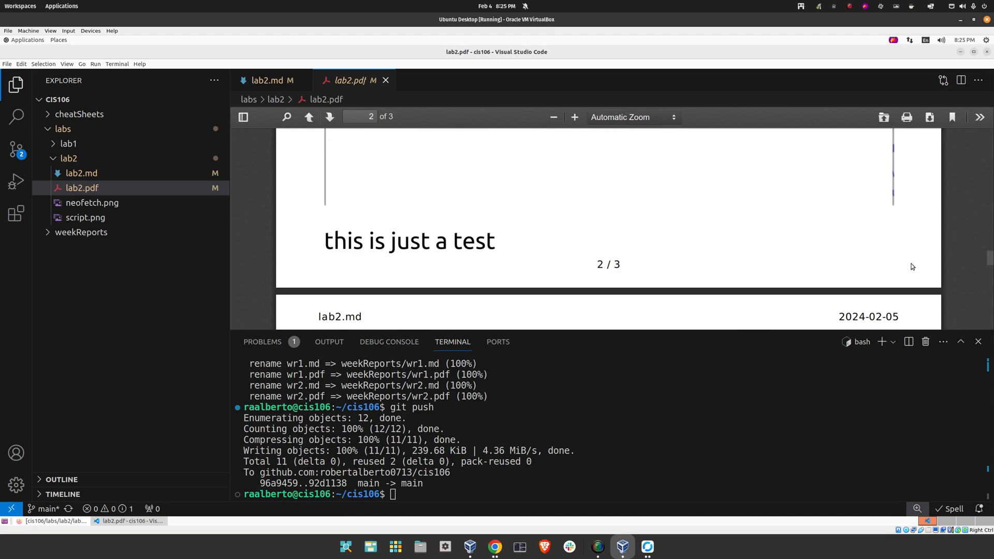
Stage the lab2 changes, commit them as 'added changes', and git push
{"action": "left_click", "coordinate": [386, 80]}
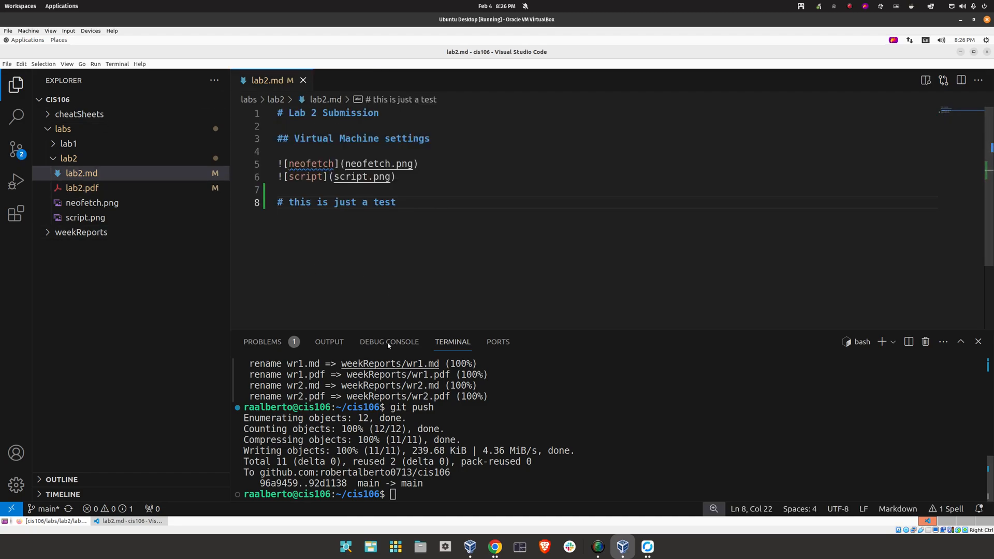
{"action": "left_click", "coordinate": [449, 484]}
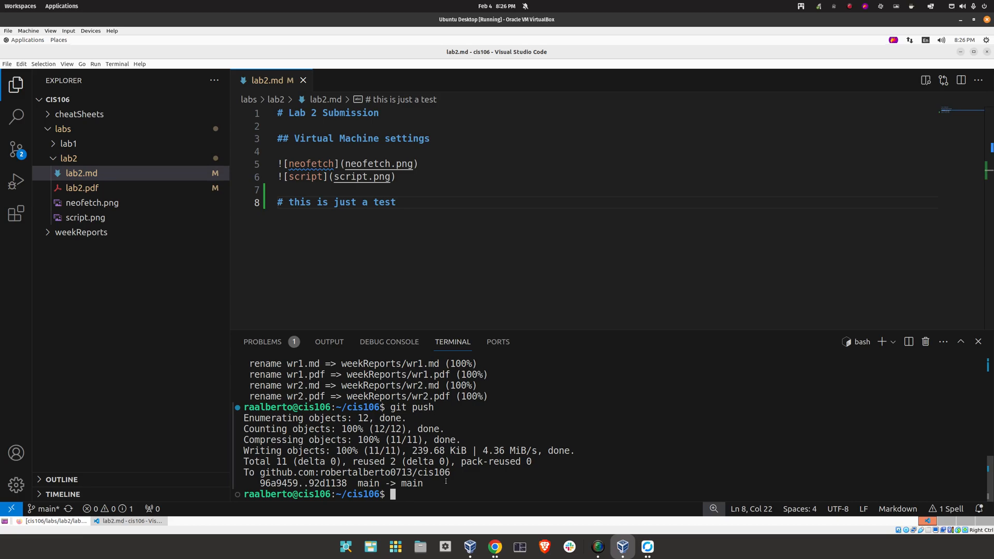
{"action": "type", "text": "git add ."}
{"action": "key", "text": "Return"}
{"action": "type", "text": "git commit -m"}
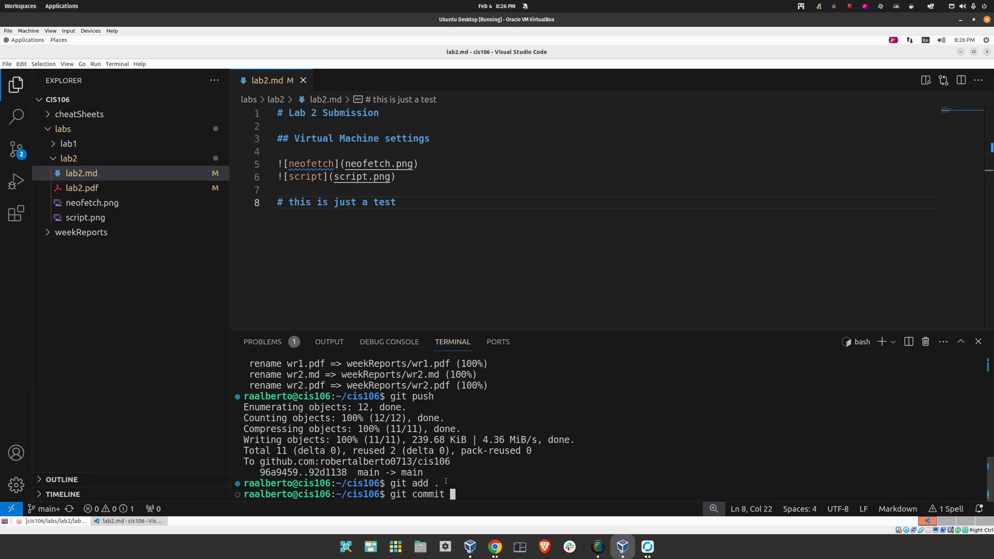
{"action": "type", "text": "added changes\""}
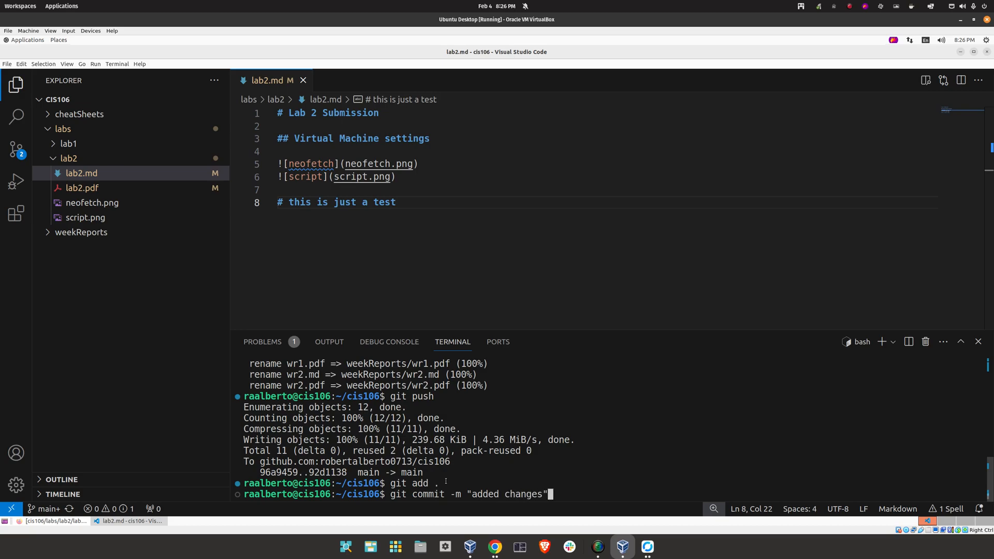
{"action": "key", "text": "Return"}
{"action": "type", "text": "git push"}
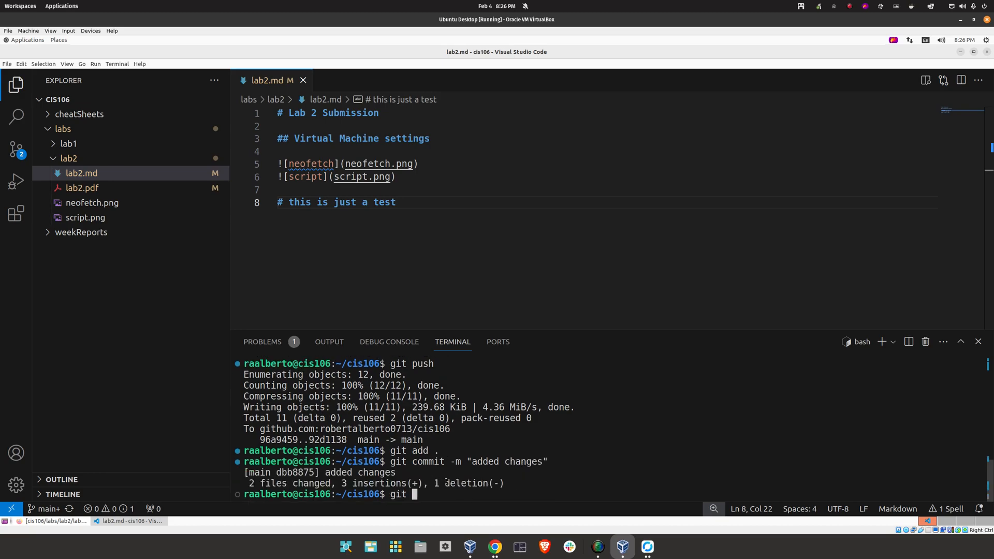
{"action": "key", "text": "Return"}
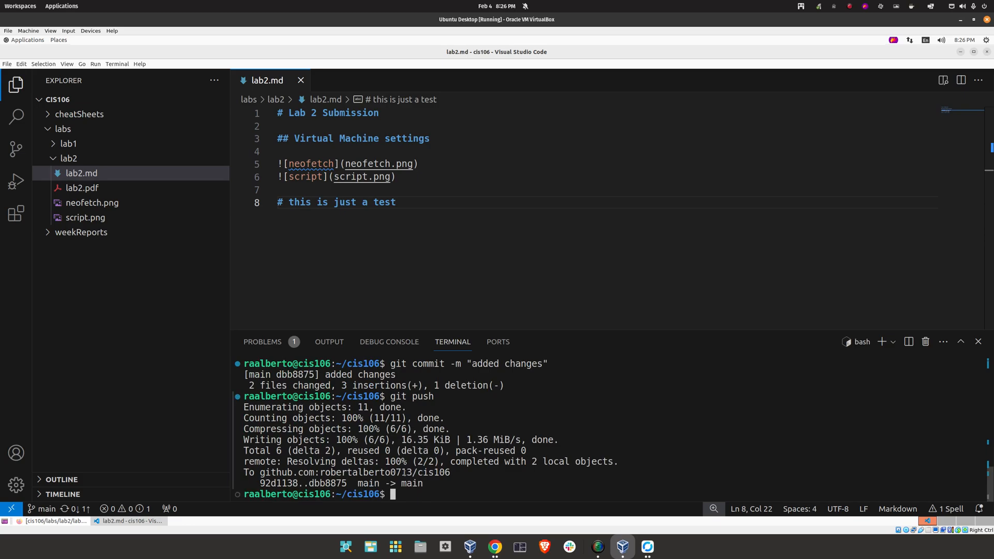
{"action": "left_click", "coordinate": [55, 520]}
Reload GitHub, view neofetch.png, reopen lab2.md and scroll down to the new heading
{"action": "left_click", "coordinate": [37, 70]}
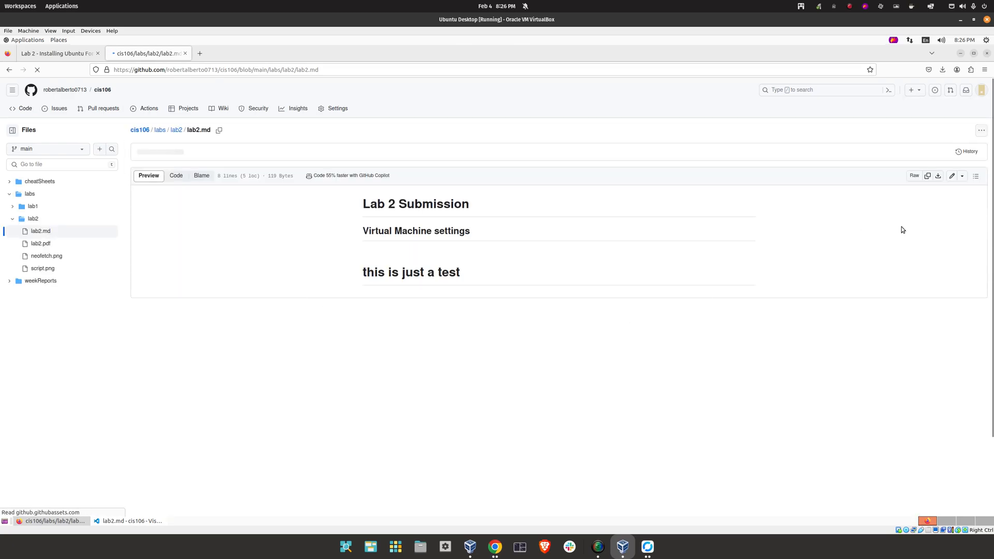
{"action": "left_click", "coordinate": [461, 433]}
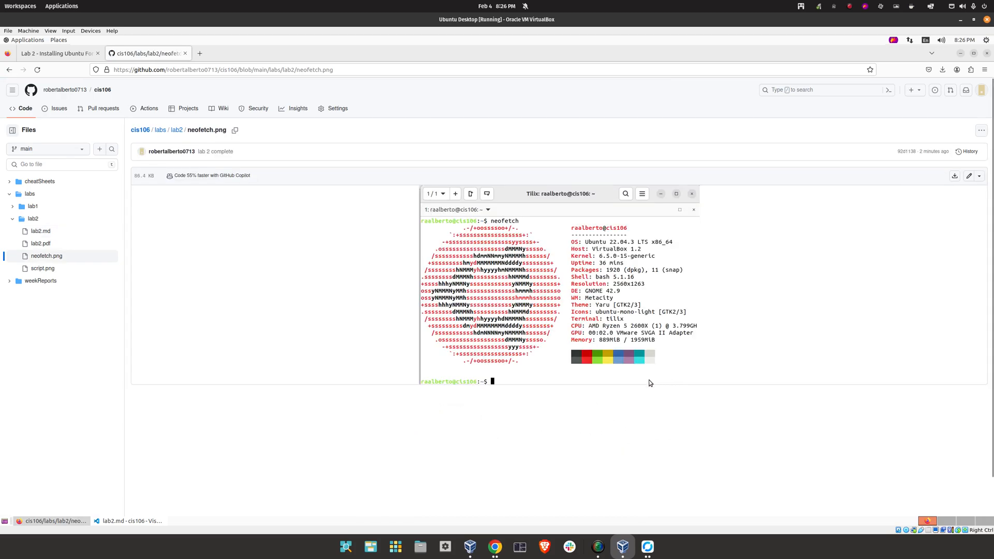
{"action": "left_click", "coordinate": [177, 130]}
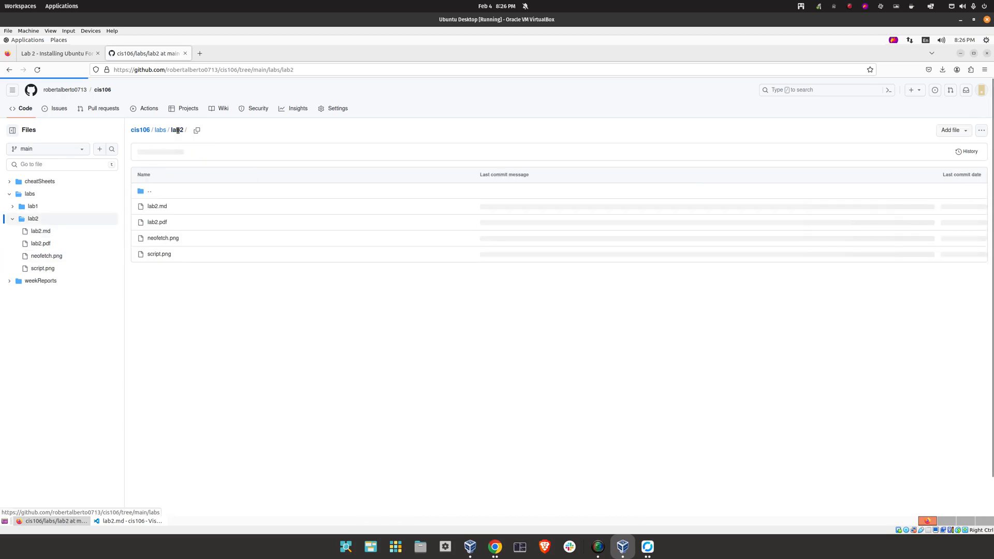
{"action": "left_click", "coordinate": [157, 206]}
{"action": "scroll", "coordinate": [428, 405], "scroll_direction": "down", "scroll_amount": 4}
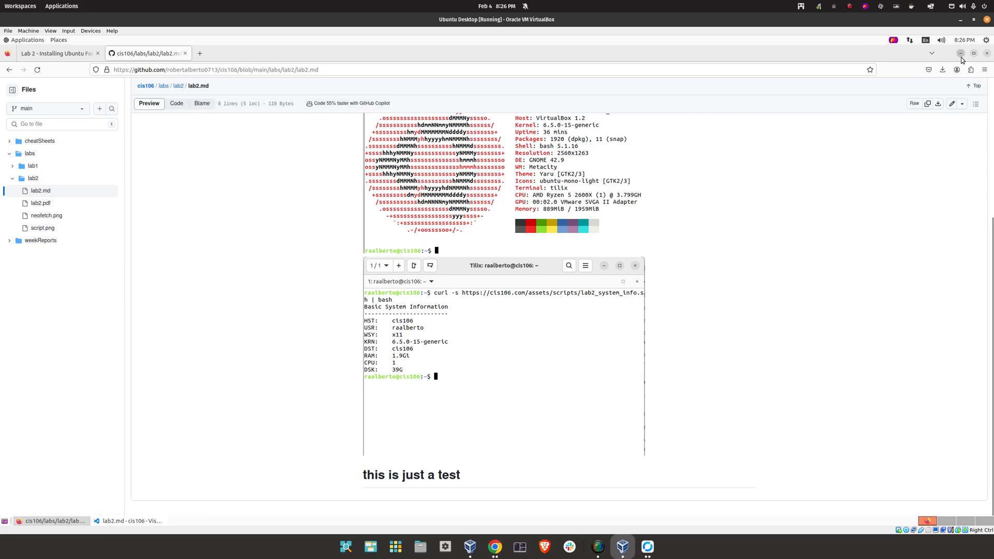
{"action": "key", "text": "alt+Tab"}
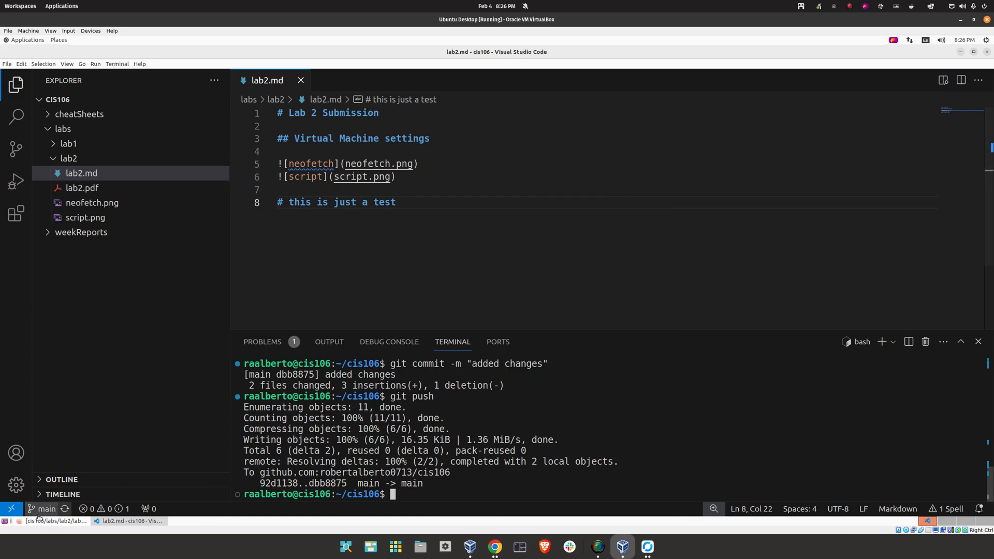
{"action": "left_click", "coordinate": [62, 521]}
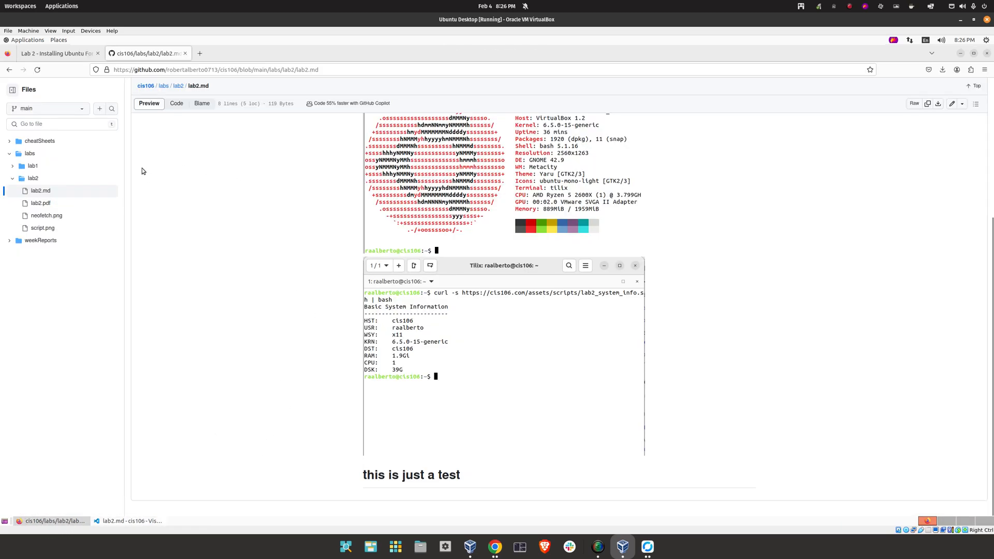
Copy the Special Note 2 git command reference from the Lab 2 page, then minimize Firefox
{"action": "left_click", "coordinate": [54, 54]}
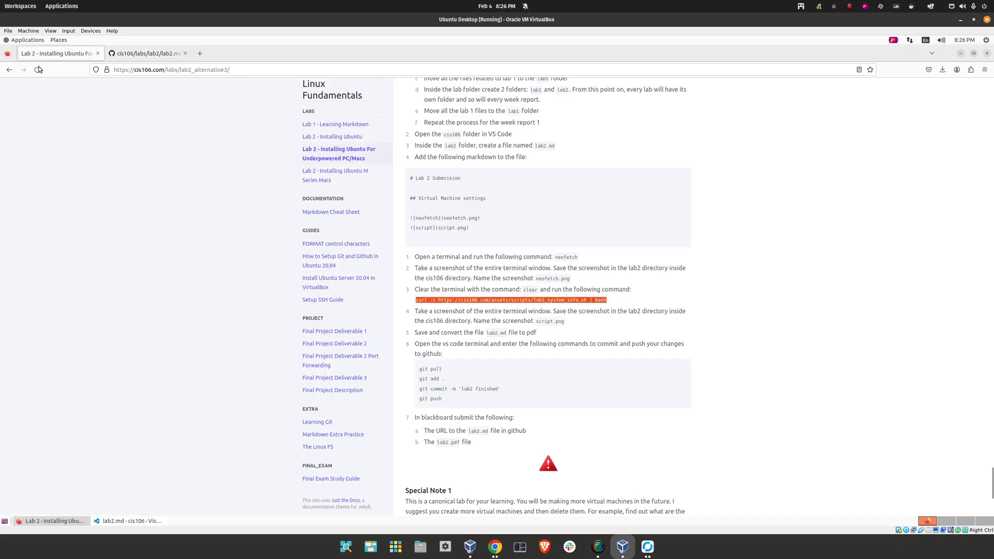
{"action": "scroll", "coordinate": [398, 335], "scroll_direction": "down", "scroll_amount": 5}
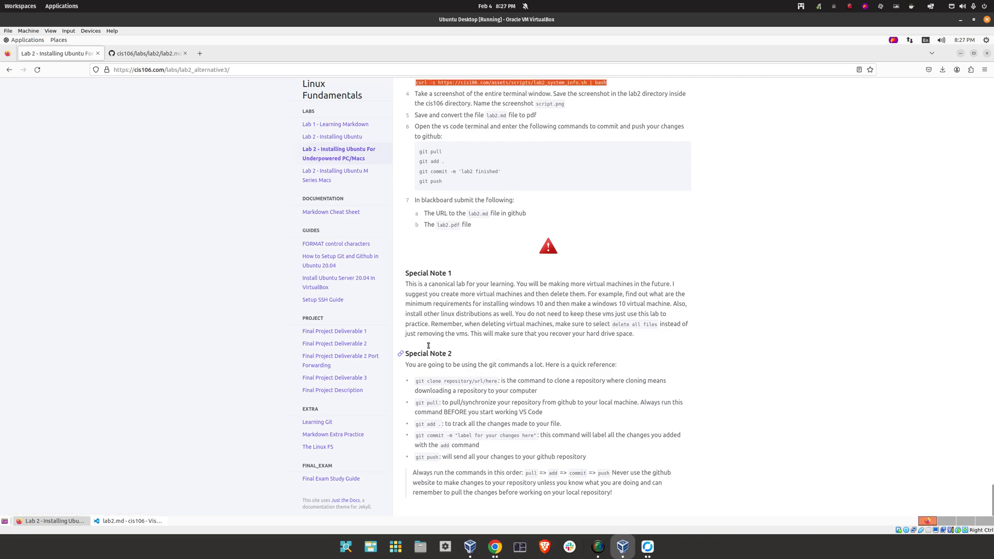
{"action": "left_click_drag", "start_coordinate": [407, 365], "coordinate": [662, 496]}
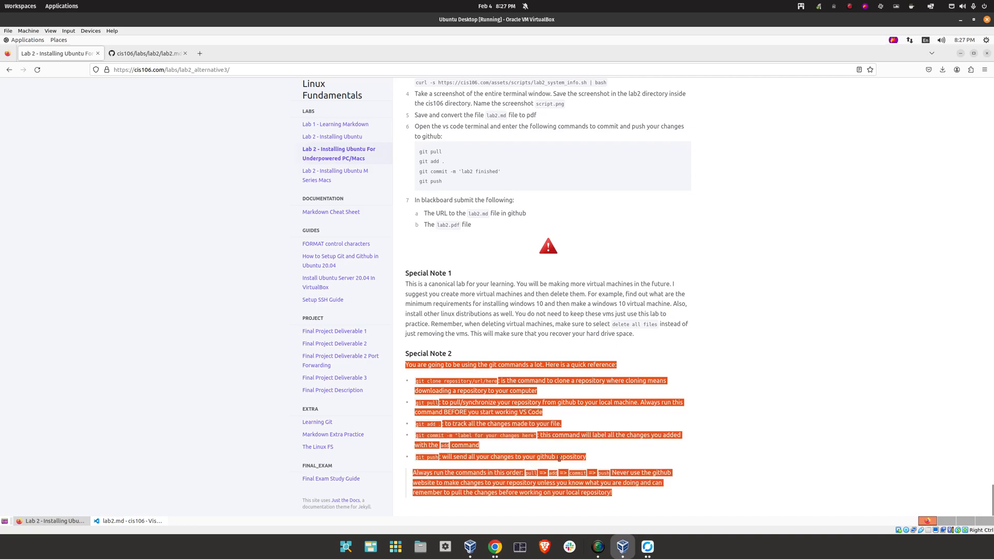
{"action": "right_click", "coordinate": [476, 386]}
{"action": "left_click", "coordinate": [502, 393]}
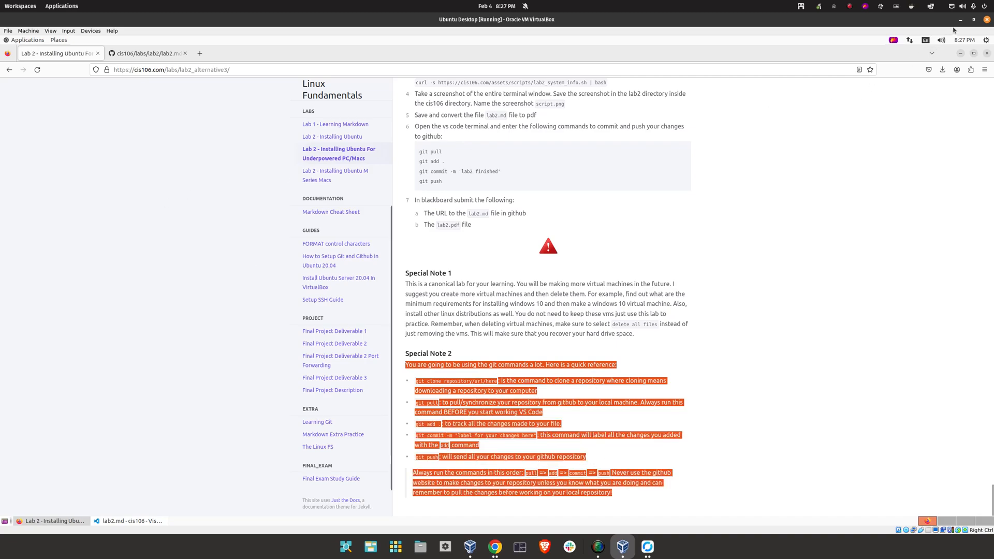
{"action": "left_click", "coordinate": [959, 53]}
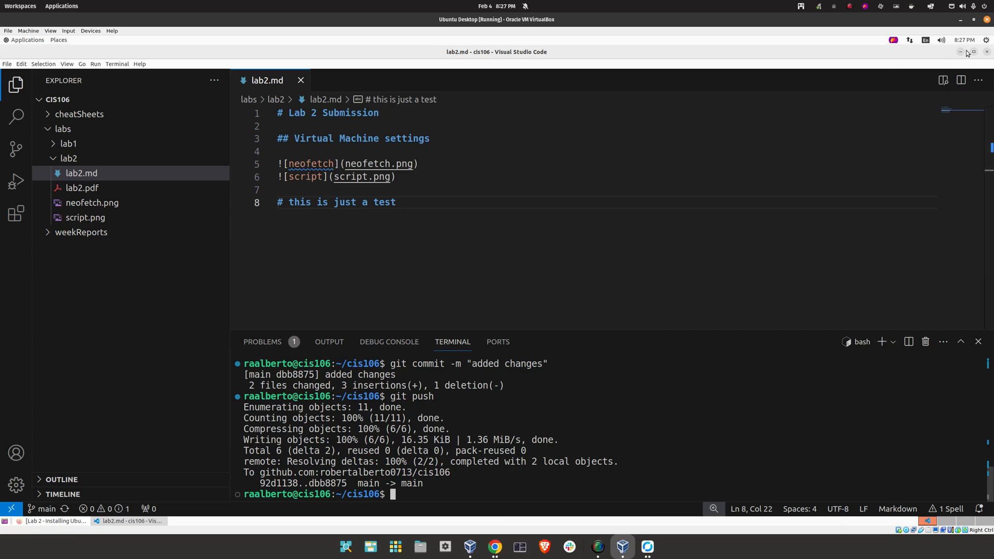
Open githubCommandsCheatSheet from Home > Documents in Text Editor
{"action": "left_click", "coordinate": [959, 52]}
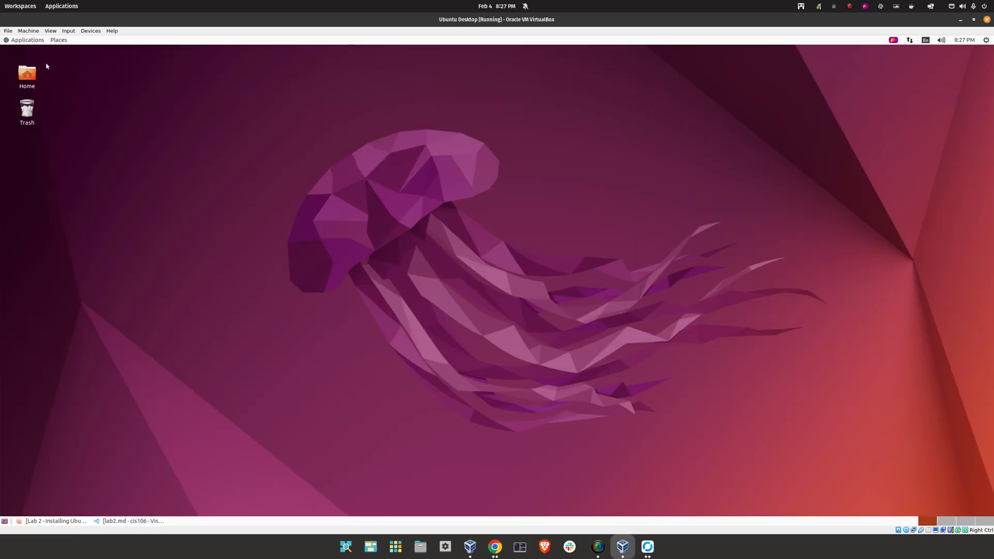
{"action": "left_click", "coordinate": [23, 72]}
{"action": "double_click", "coordinate": [23, 72]}
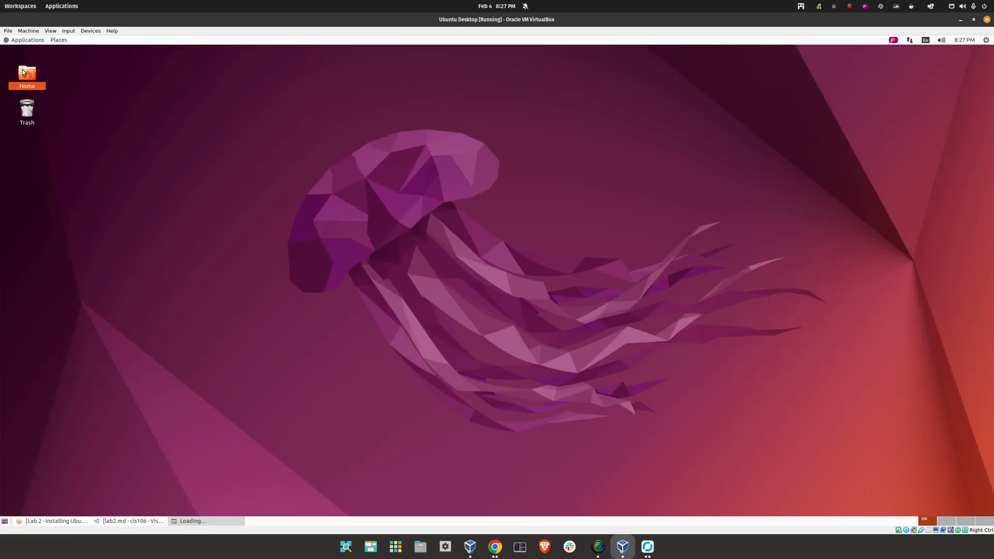
{"action": "left_click", "coordinate": [174, 129]}
{"action": "double_click", "coordinate": [246, 85]}
Paste the copied git reference after a blank line at the end of the cheat sheet
{"action": "left_click", "coordinate": [636, 212]}
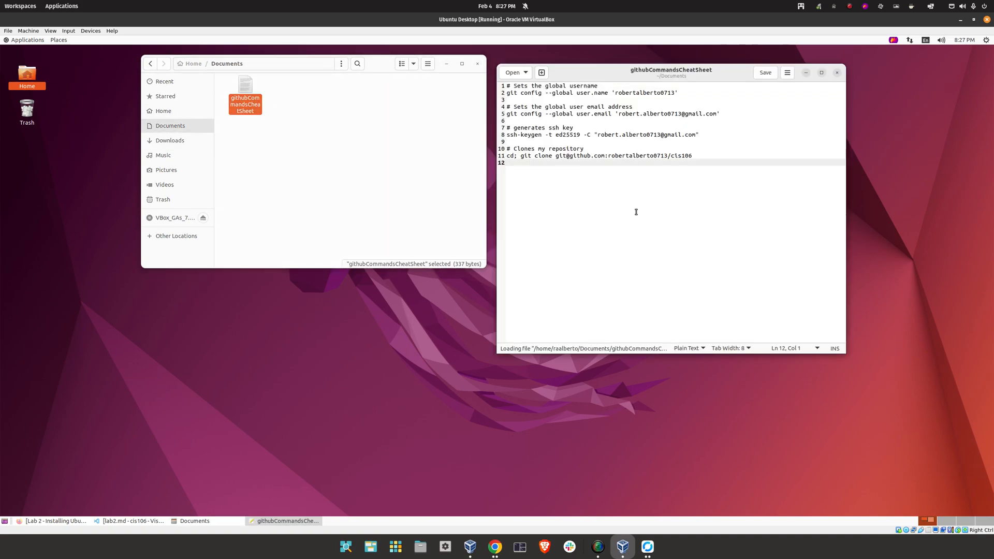
{"action": "key", "text": "Return"}
{"action": "key", "text": "Return"}
{"action": "right_click", "coordinate": [572, 205]}
{"action": "left_click", "coordinate": [585, 231]}
Remove the indents from the git clone, git pull and git add lines and separate them with blank lines
{"action": "left_click", "coordinate": [521, 192]}
{"action": "key", "text": "BackSpace"}
{"action": "key", "text": "BackSpace"}
{"action": "key", "text": "BackSpace"}
{"action": "key", "text": "BackSpace"}
{"action": "key", "text": "Down"}
{"action": "key", "text": "Down"}
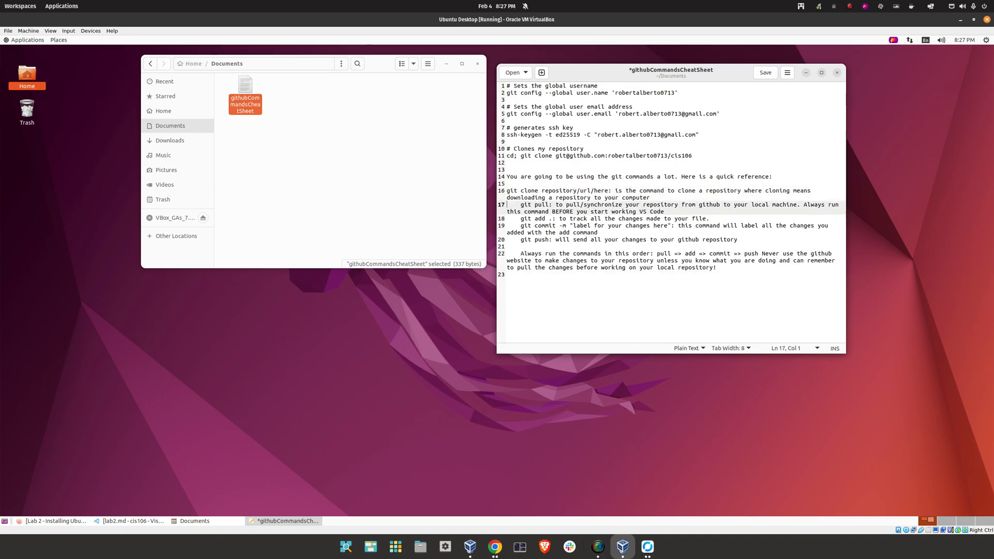
{"action": "key", "text": "BackSpace"}
{"action": "key", "text": "BackSpace"}
{"action": "key", "text": "BackSpace"}
{"action": "key", "text": "BackSpace"}
{"action": "key", "text": "Return"}
{"action": "key", "text": "Right"}
{"action": "key", "text": "Right"}
{"action": "key", "text": "Right"}
{"action": "key", "text": "Down"}
{"action": "key", "text": "BackSpace"}
{"action": "key", "text": "BackSpace"}
{"action": "key", "text": "BackSpace"}
{"action": "key", "text": "BackSpace"}
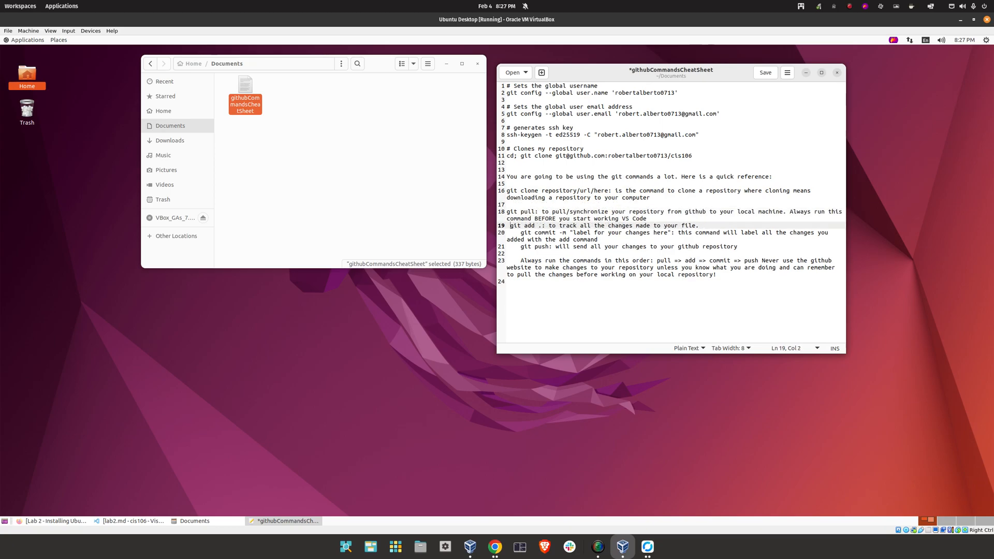
{"action": "key", "text": "Return"}
Unindent and space out the git commit, git push and closing 'Always run the commands' lines
{"action": "key", "text": "Down"}
{"action": "key", "text": "BackSpace"}
{"action": "key", "text": "BackSpace"}
{"action": "key", "text": "BackSpace"}
{"action": "key", "text": "BackSpace"}
{"action": "key", "text": "BackSpace"}
{"action": "key", "text": "Return"}
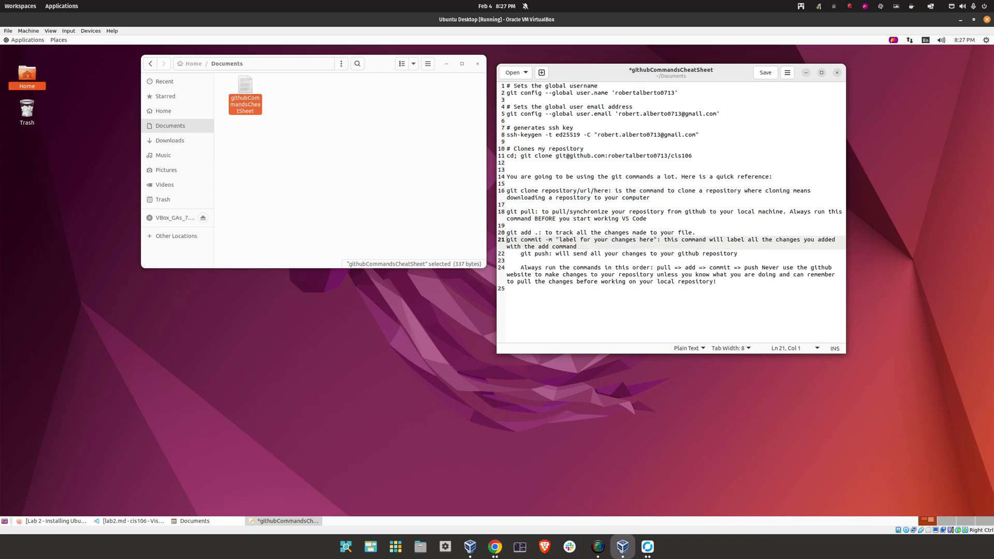
{"action": "key", "text": "Return"}
{"action": "key", "text": "Down"}
{"action": "key", "text": "Down"}
{"action": "key", "text": "Right"}
{"action": "key", "text": "Right"}
{"action": "key", "text": "Right"}
{"action": "key", "text": "Right"}
{"action": "key", "text": "BackSpace"}
{"action": "key", "text": "BackSpace"}
{"action": "key", "text": "BackSpace"}
{"action": "key", "text": "BackSpace"}
{"action": "key", "text": "Return"}
{"action": "key", "text": "Down"}
{"action": "key", "text": "Down"}
{"action": "key", "text": "Right"}
{"action": "key", "text": "BackSpace"}
{"action": "key", "text": "BackSpace"}
{"action": "key", "text": "BackSpace"}
{"action": "key", "text": "BackSpace"}
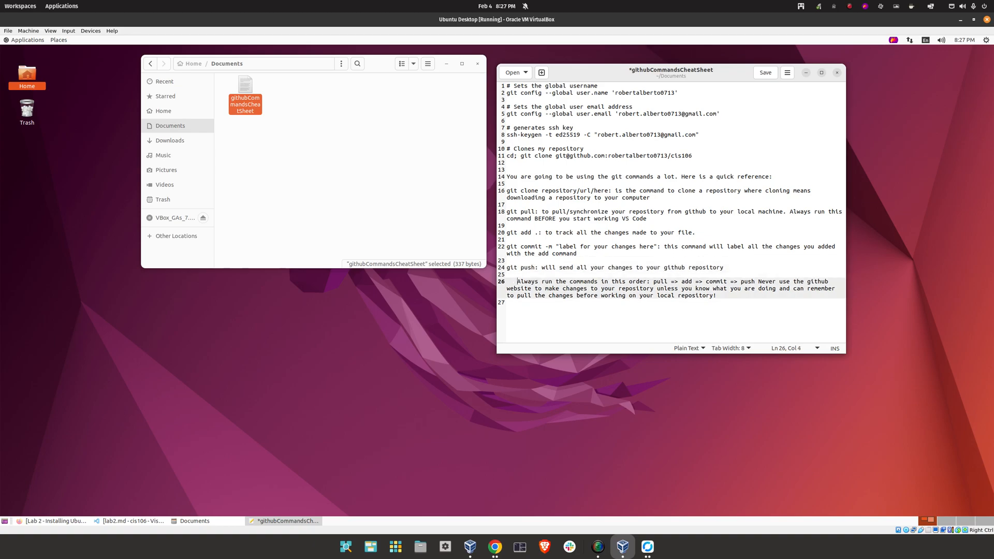
Save the cheat sheet, close Text Editor and the Documents window, and restore Firefox
{"action": "left_click", "coordinate": [764, 75]}
{"action": "left_click", "coordinate": [836, 72]}
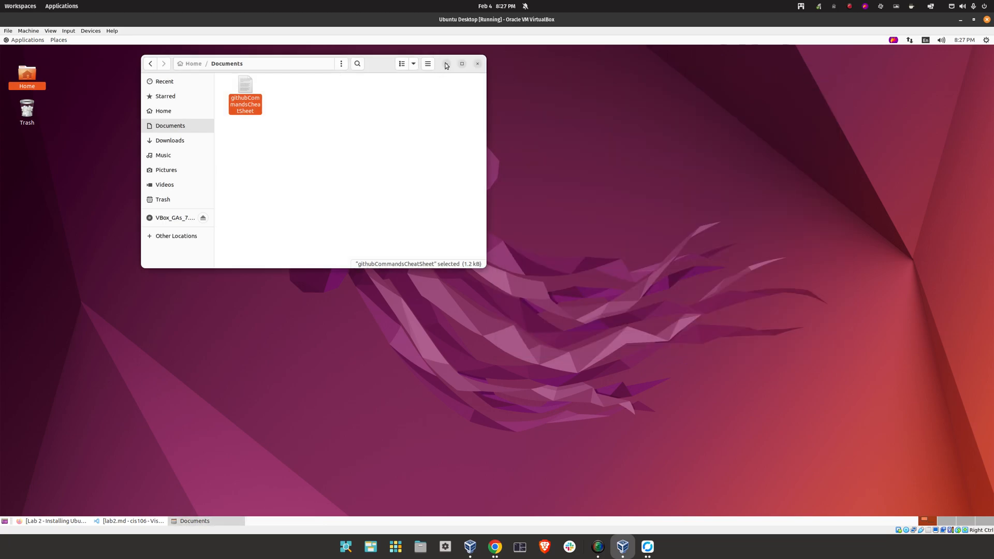
{"action": "left_click", "coordinate": [477, 64]}
{"action": "left_click", "coordinate": [84, 523]}
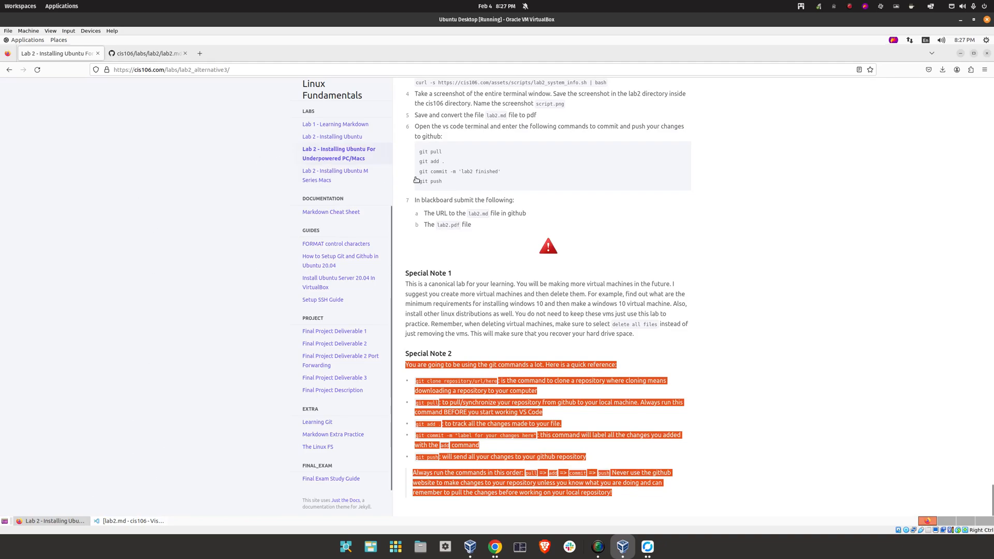
Close Firefox and VS Code
{"action": "left_click", "coordinate": [985, 54]}
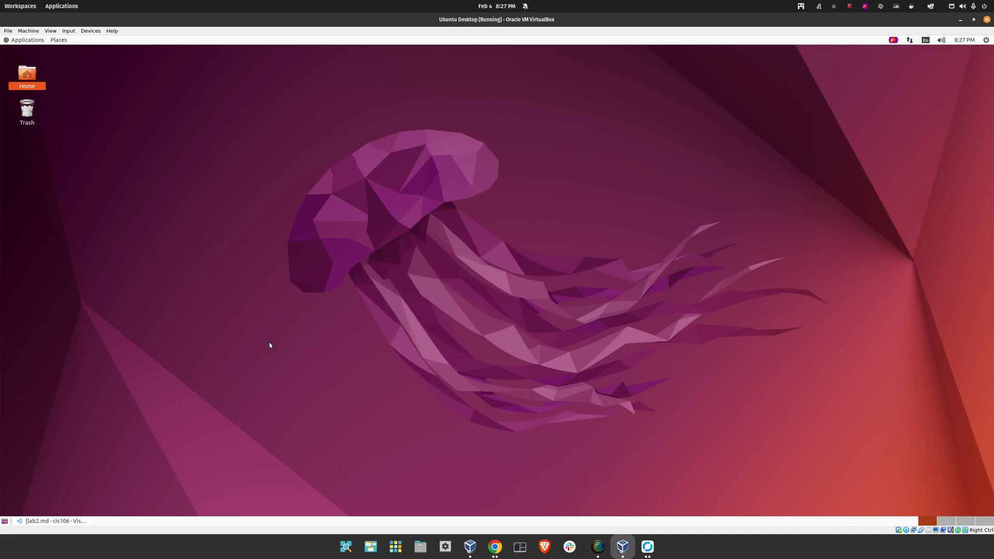
{"action": "left_click", "coordinate": [50, 519]}
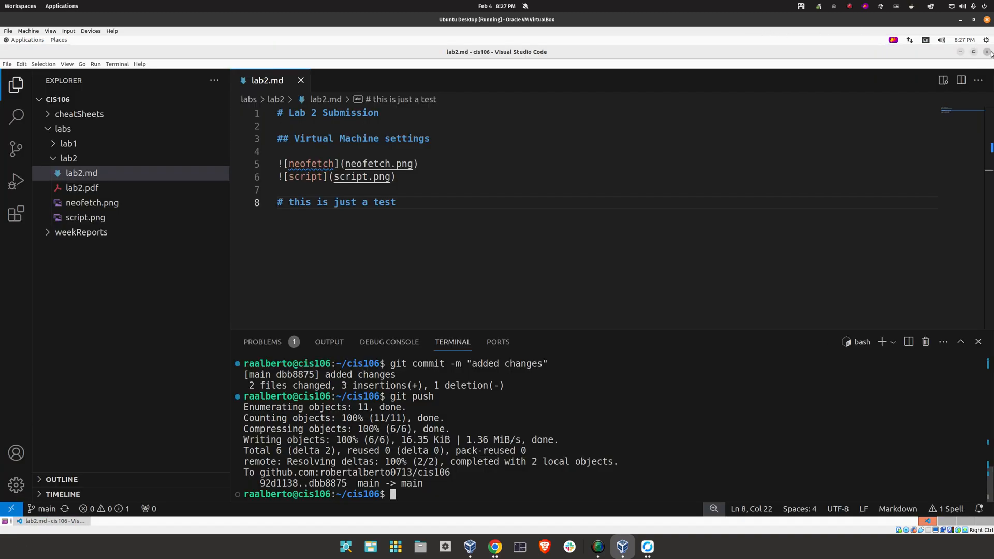
{"action": "left_click", "coordinate": [987, 51]}
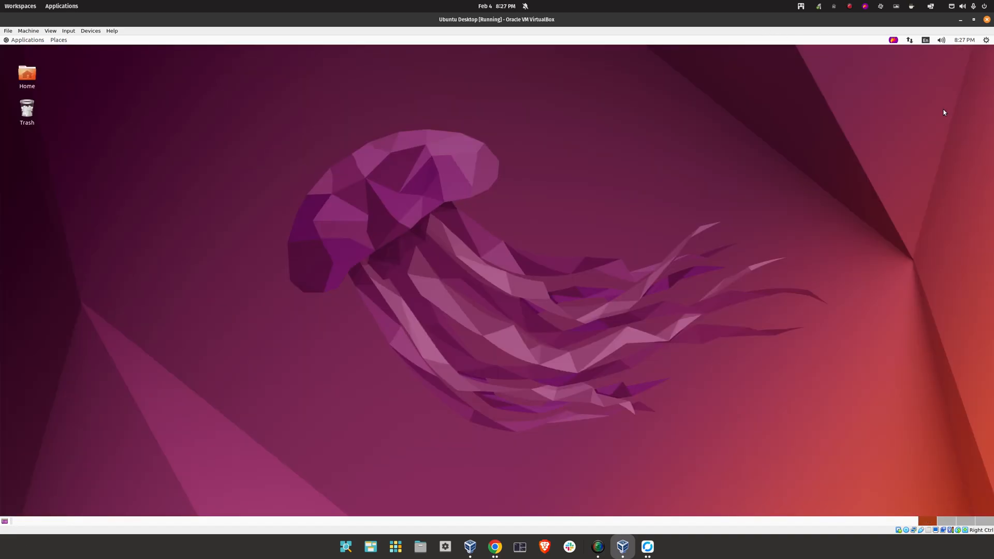
Shut down the Ubuntu virtual machine from the system power menu
{"action": "left_click", "coordinate": [986, 41]}
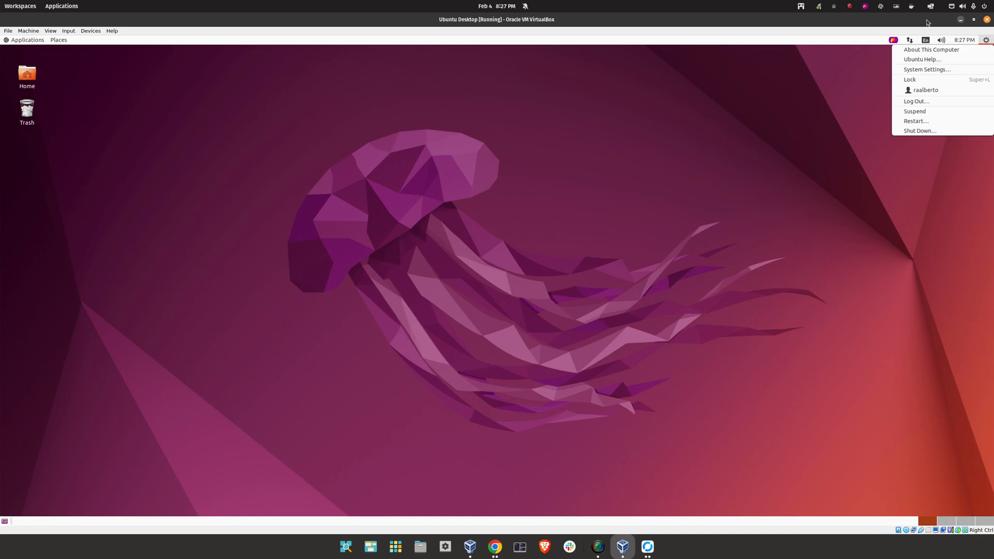
{"action": "left_click", "coordinate": [727, 126]}
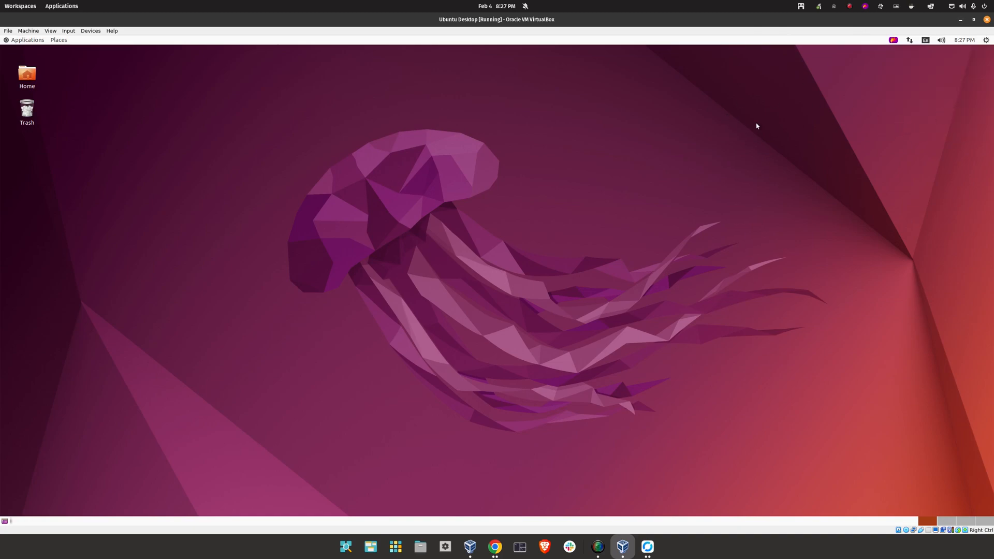
{"action": "left_click", "coordinate": [986, 40]}
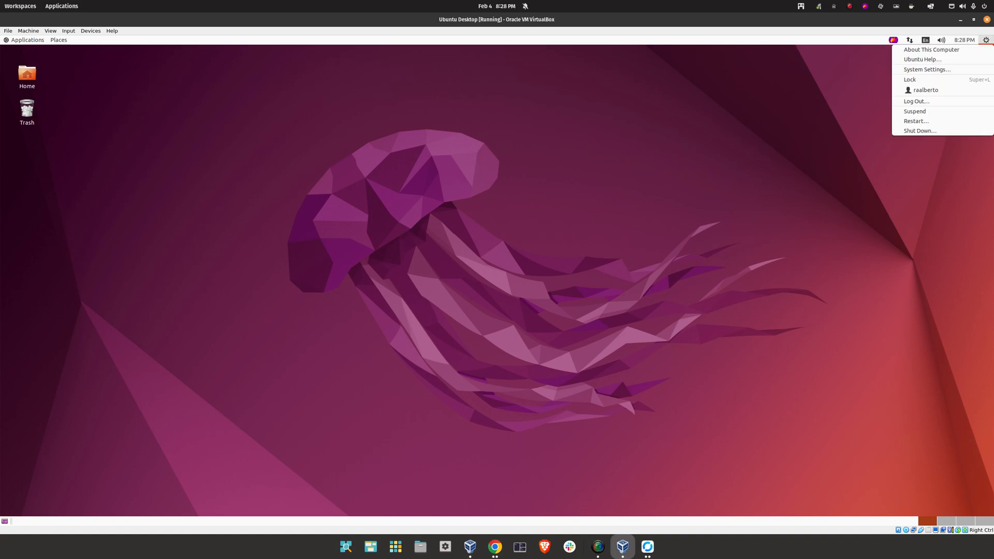
{"action": "left_click", "coordinate": [922, 132]}
{"action": "left_click", "coordinate": [590, 309]}
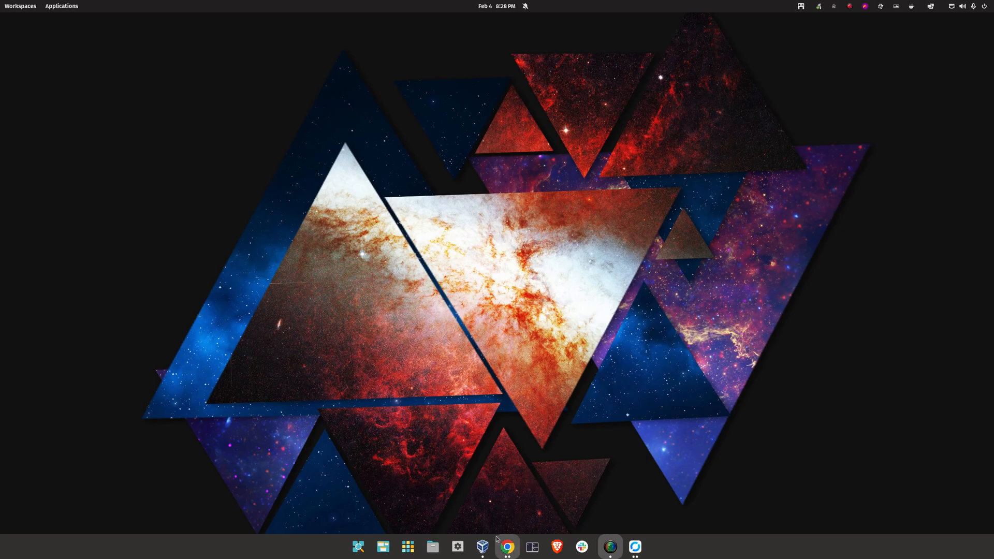
Take a snapshot of Ubuntu Desktop named 'Snapshot 1 lab 1 complete' in VirtualBox Manager
{"action": "left_click", "coordinate": [482, 546]}
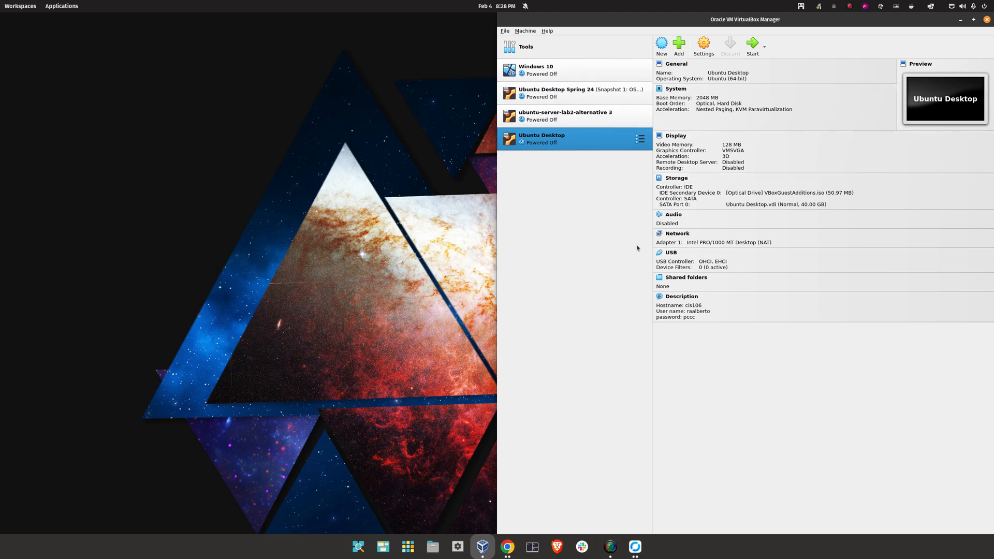
{"action": "left_click", "coordinate": [641, 140]}
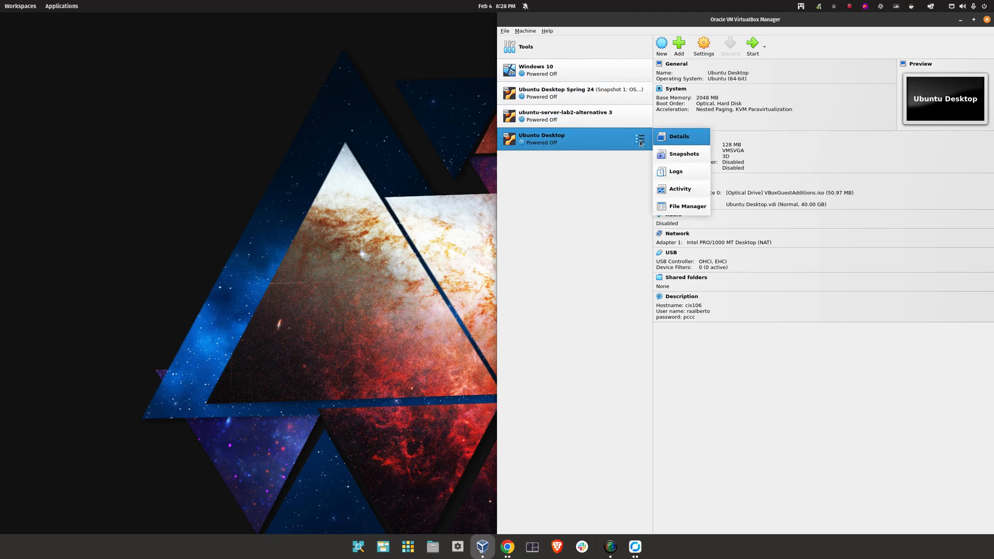
{"action": "left_click", "coordinate": [676, 155]}
{"action": "left_click", "coordinate": [663, 45]}
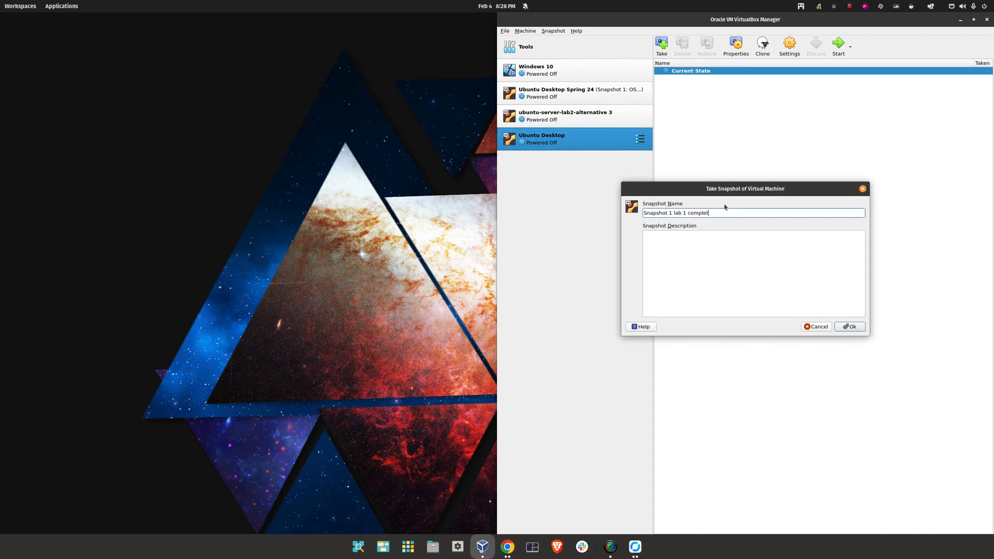
{"action": "left_click", "coordinate": [856, 330]}
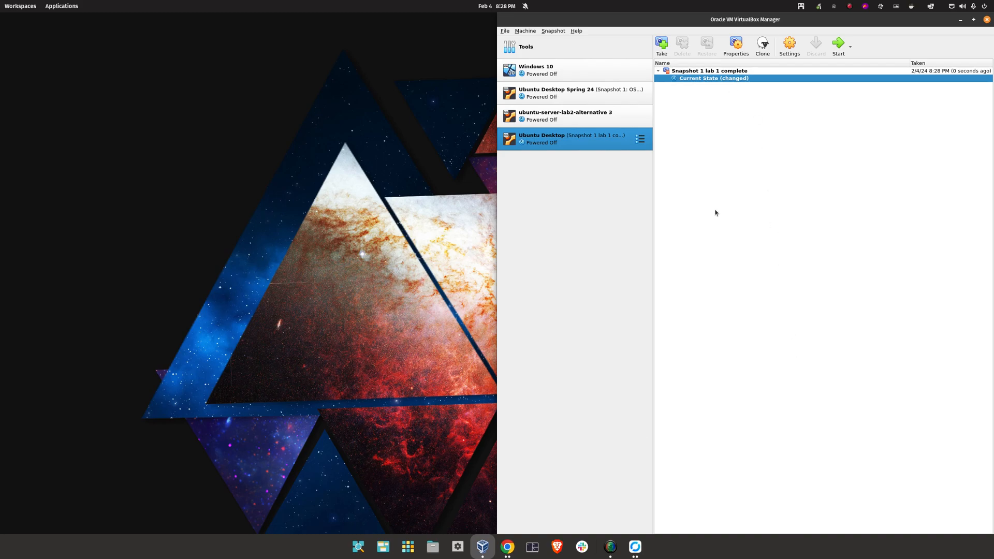
Move the VirtualBox Manager window and close it
{"action": "left_click_drag", "start_coordinate": [672, 18], "coordinate": [439, 18]}
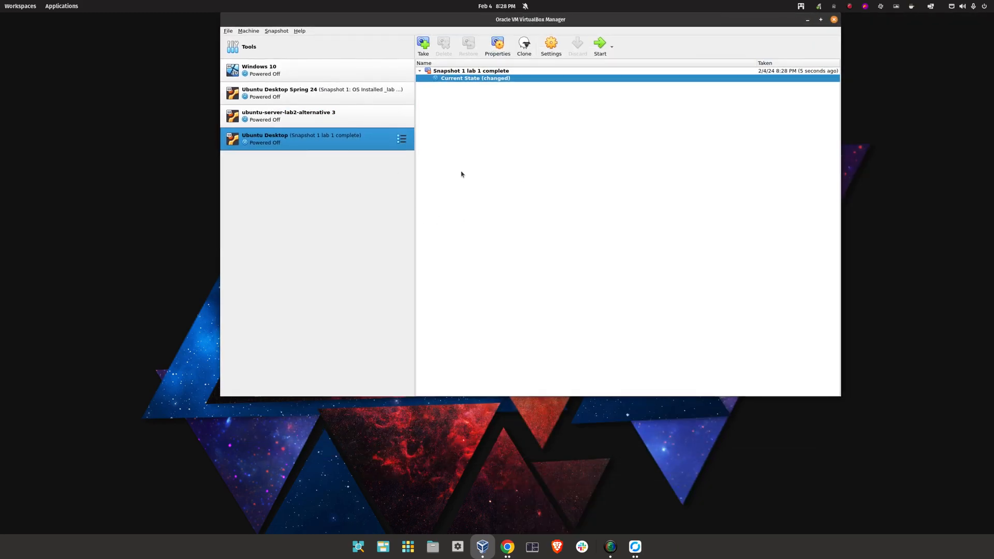
{"action": "left_click_drag", "start_coordinate": [563, 14], "coordinate": [559, 17]}
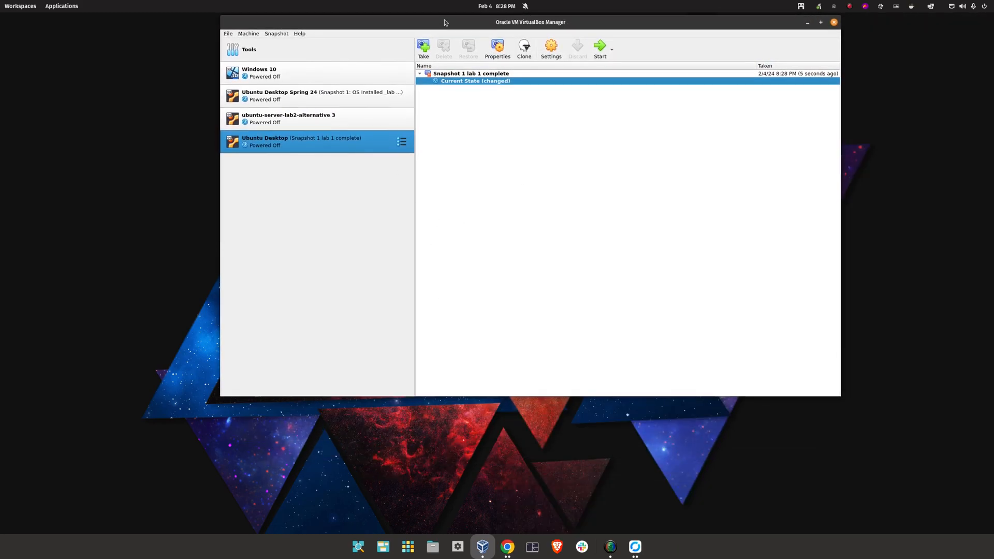
{"action": "left_click", "coordinate": [834, 23]}
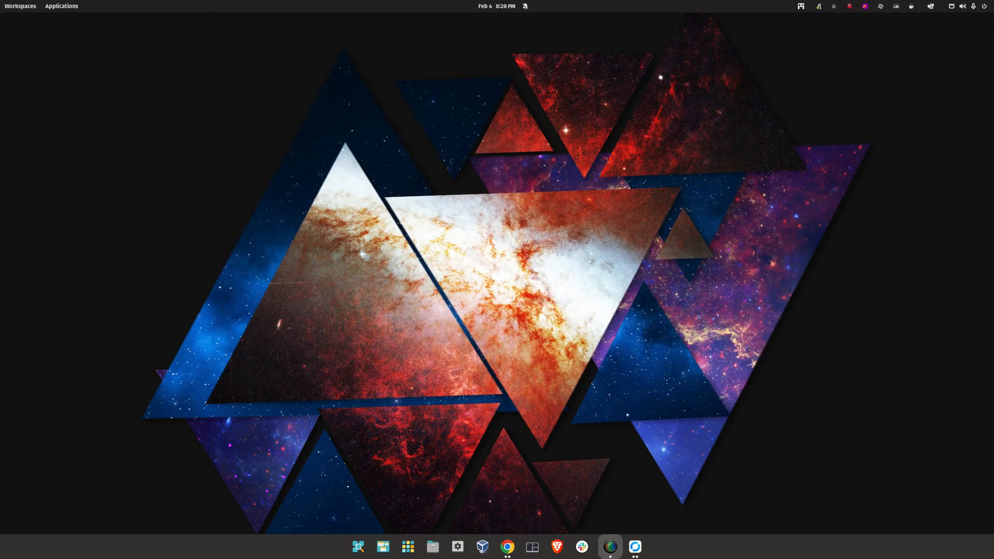